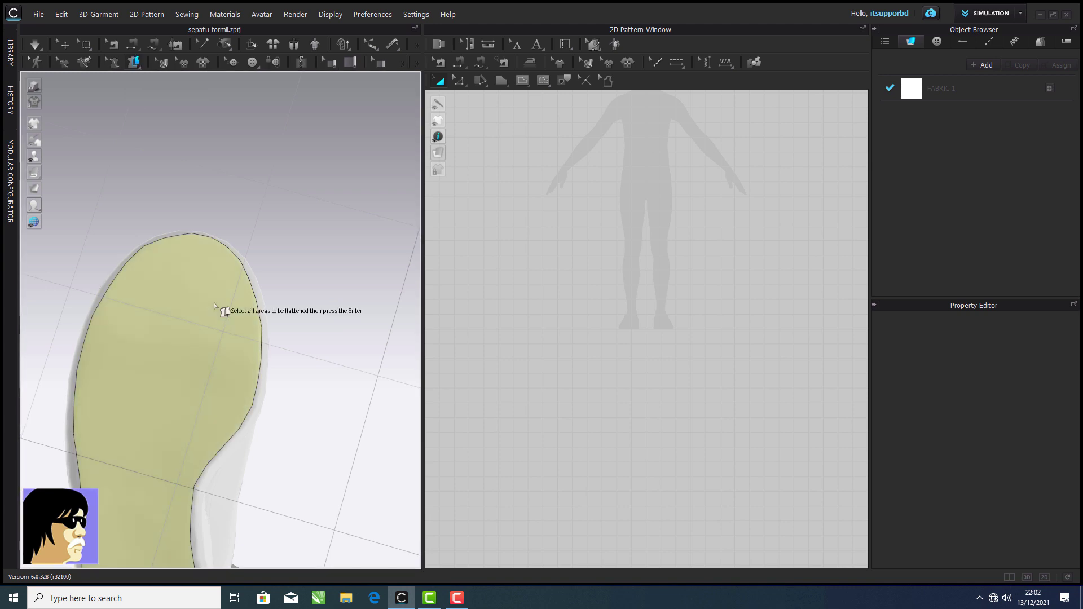
- Flatten the selected shoe sole area into a 2D pattern piece and rotate the piece upright
key("2")
scroll(630, 336, "up", 5)
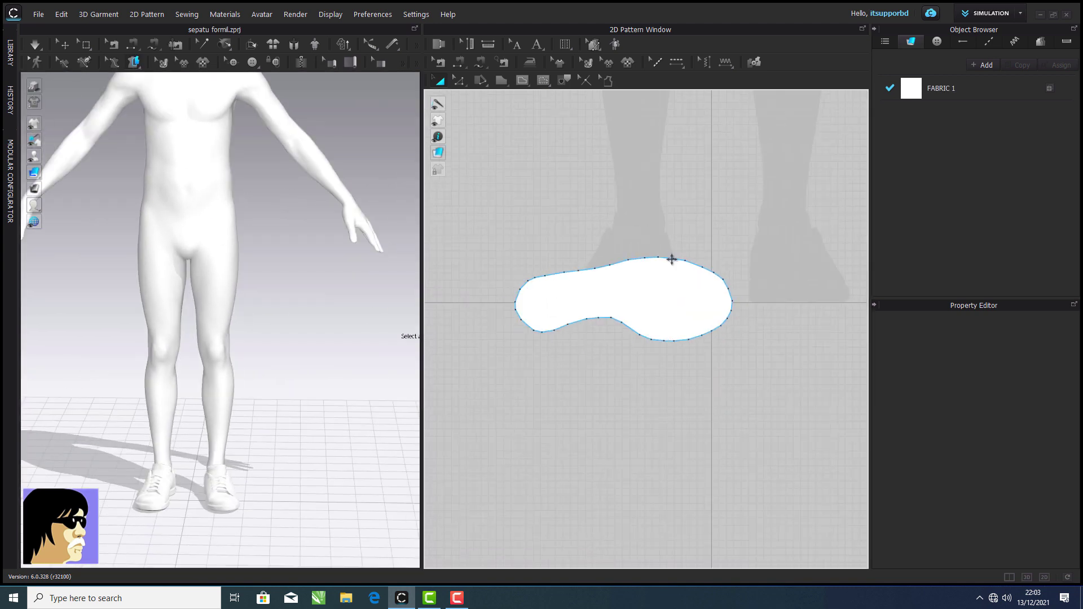
left_click_drag(624, 228, 547, 240)
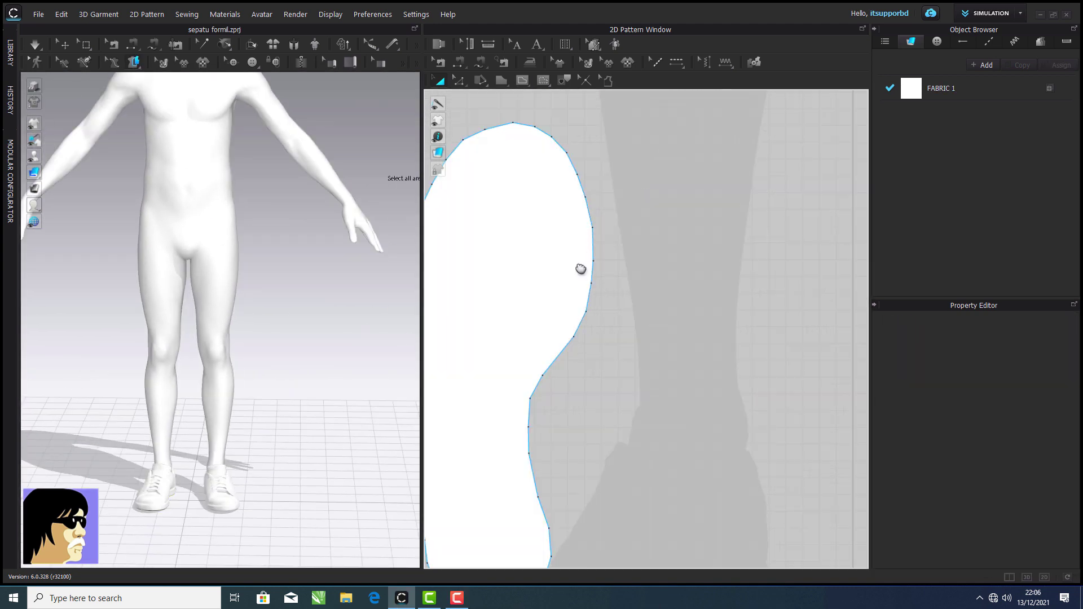
- Trace the flattened sole pattern with a coarse closed internal polygon touching its edge at the main turning points
left_click(523, 82)
left_click(559, 97)
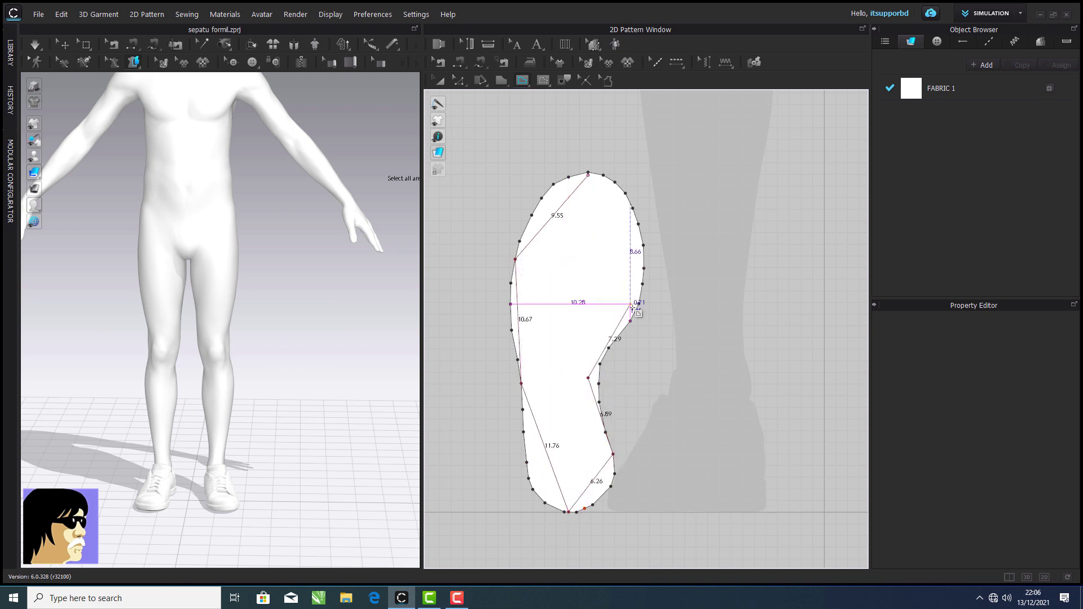
left_click(589, 178)
- Curve the traced polygon's segments to follow the sole edge and round its corners with Smooth Curve
scroll(543, 188, "up", 4)
key("c")
left_click(571, 254)
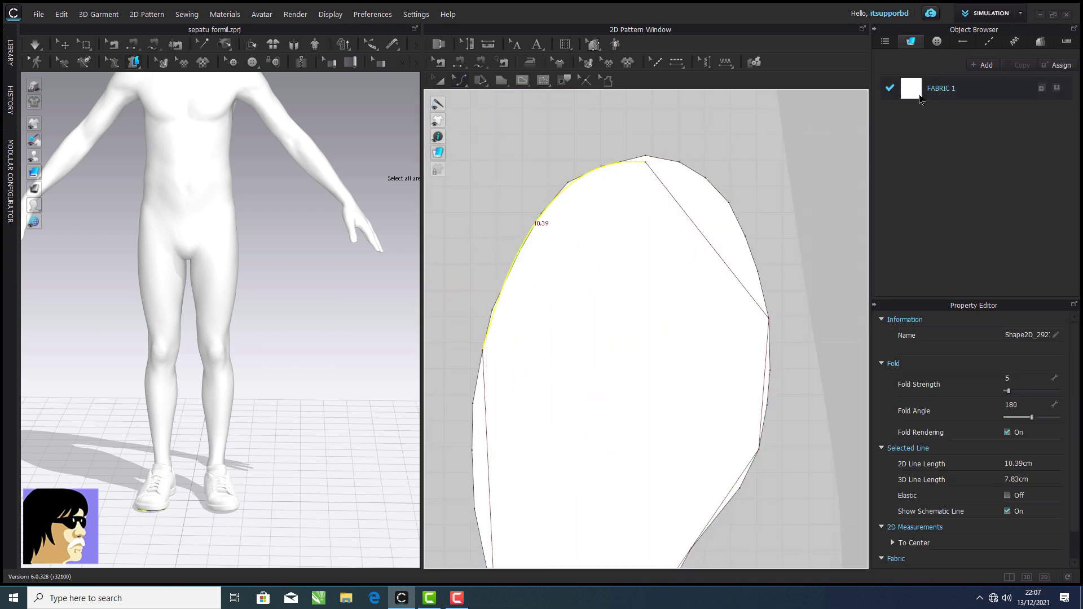
left_click(460, 80)
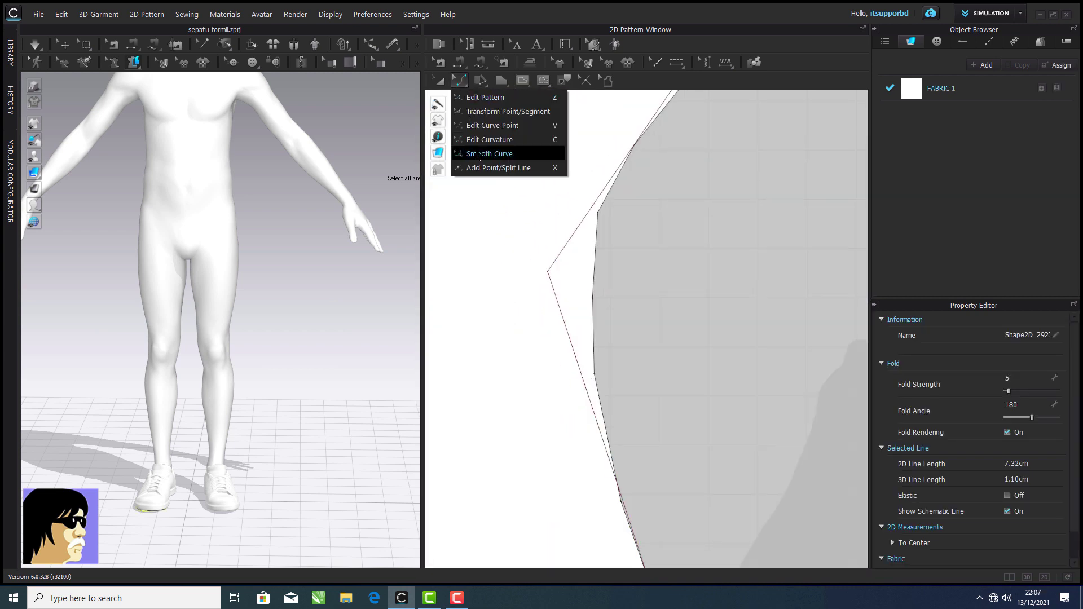
left_click(491, 153)
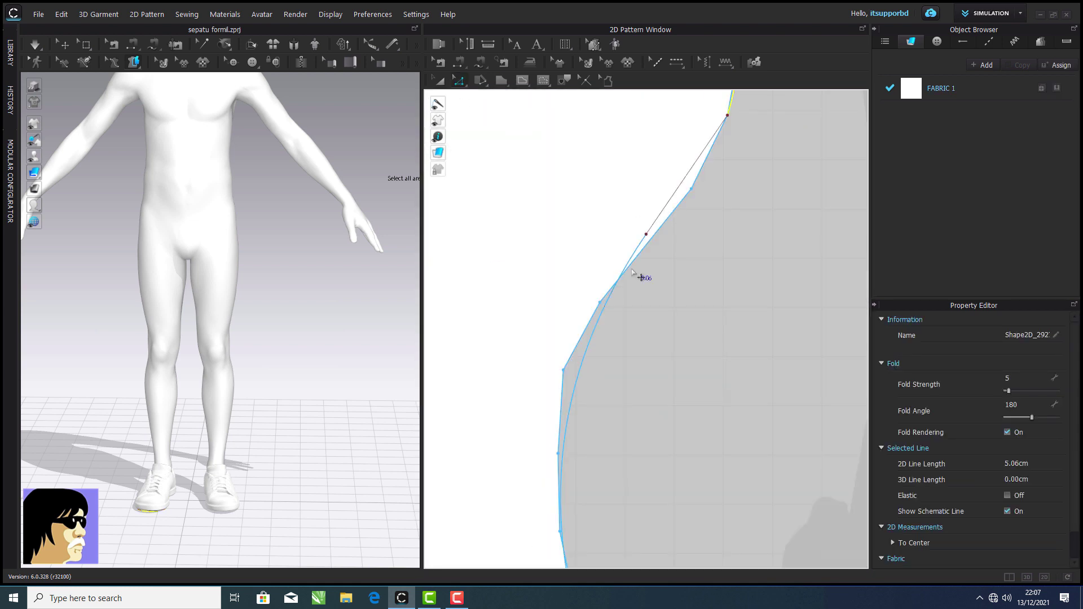
left_click(460, 80)
left_click(468, 101)
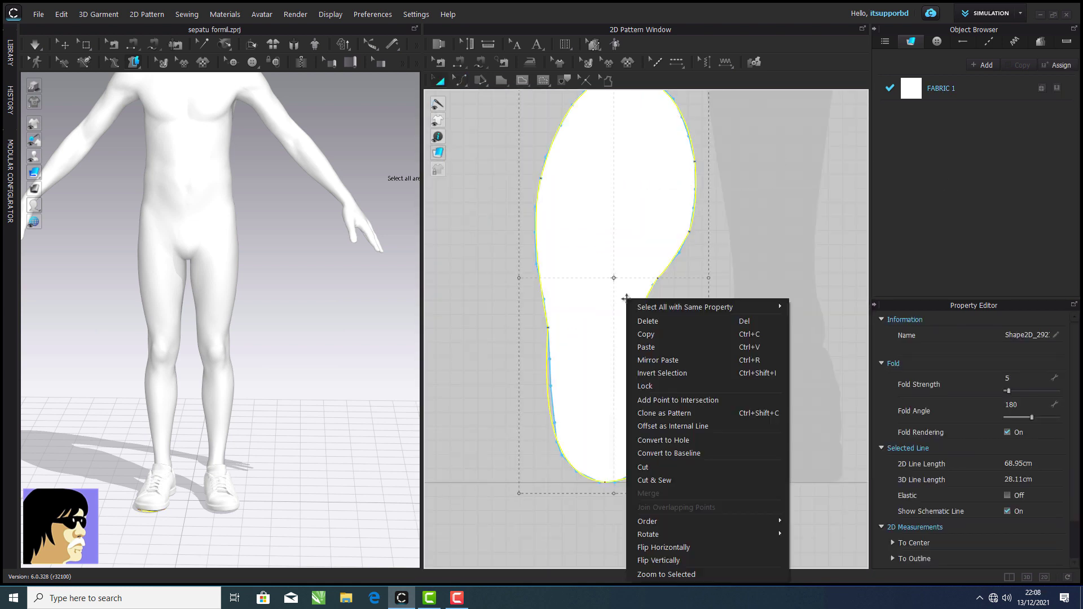
- Move the traced sole outline off the flattened pattern and refine its curve points
left_click(726, 381)
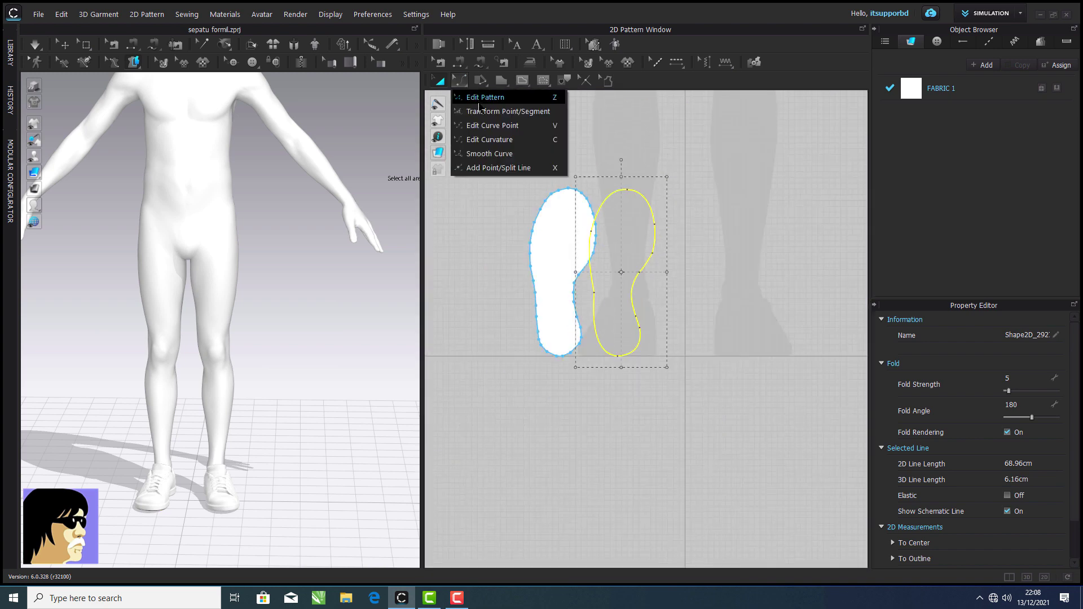
left_click(677, 261)
scroll(595, 243, "up", 5)
scroll(595, 243, "up", 1)
key("v")
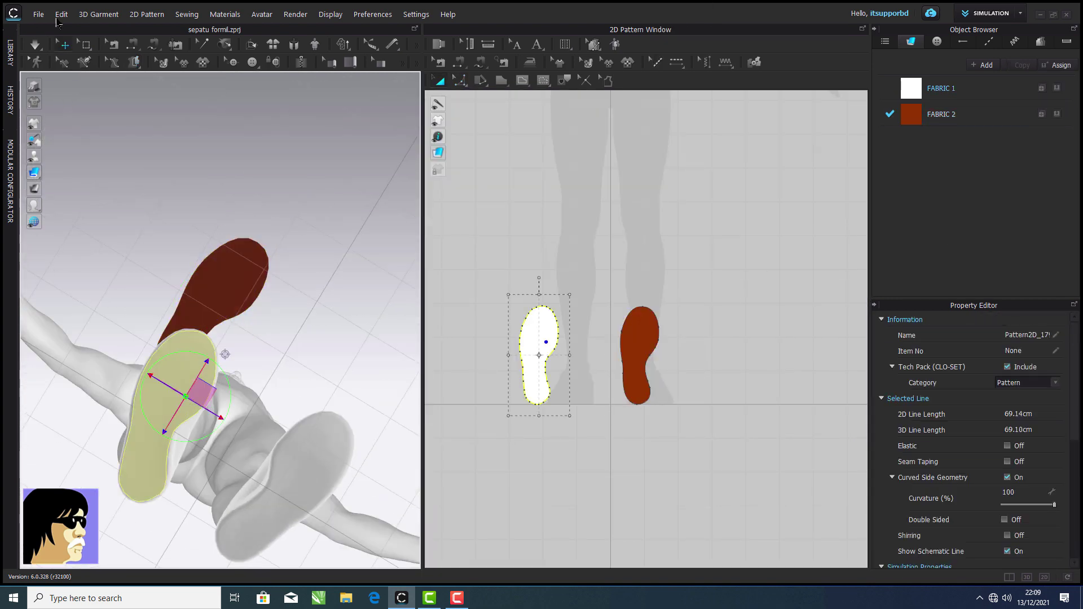
- Move the brown sole pattern in 3D onto the underside of the avatar's shoe
left_click(251, 282)
right_click_drag(251, 282, 279, 247)
left_click_drag(280, 246, 254, 344)
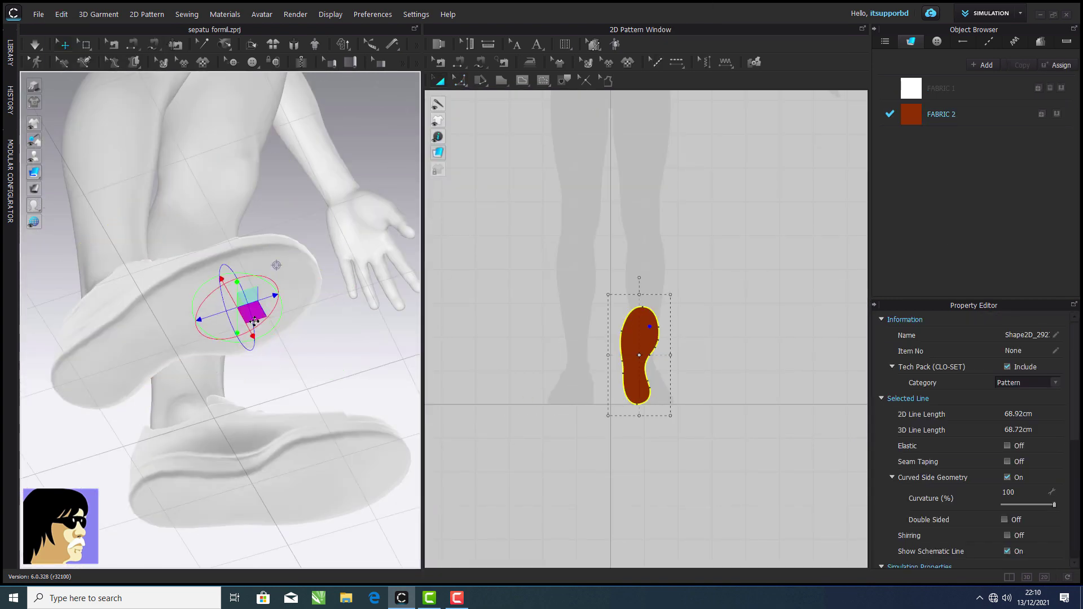
key("2")
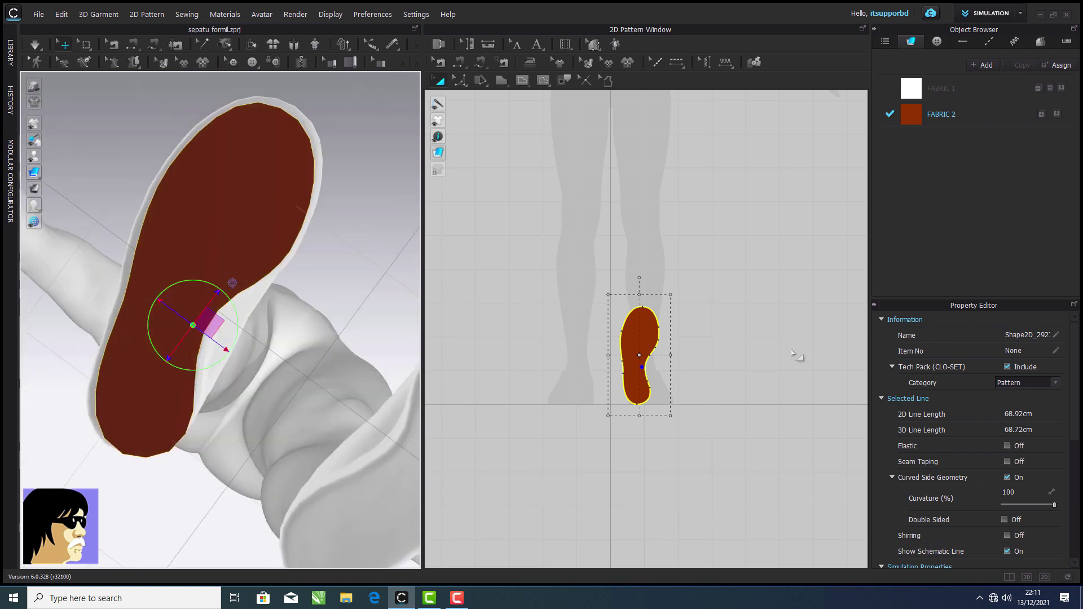
scroll(1034, 431, "down", 3)
left_click(1035, 431)
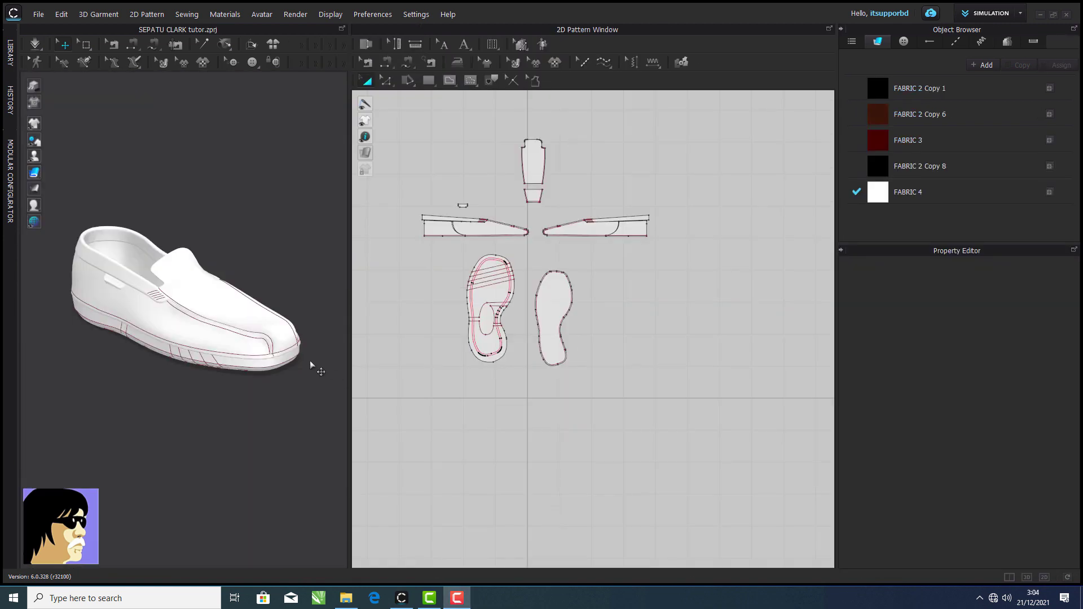
- Simulate the finished shoe, then select all its patterns and reset them to a flat arrangement in 3D
left_click(37, 51)
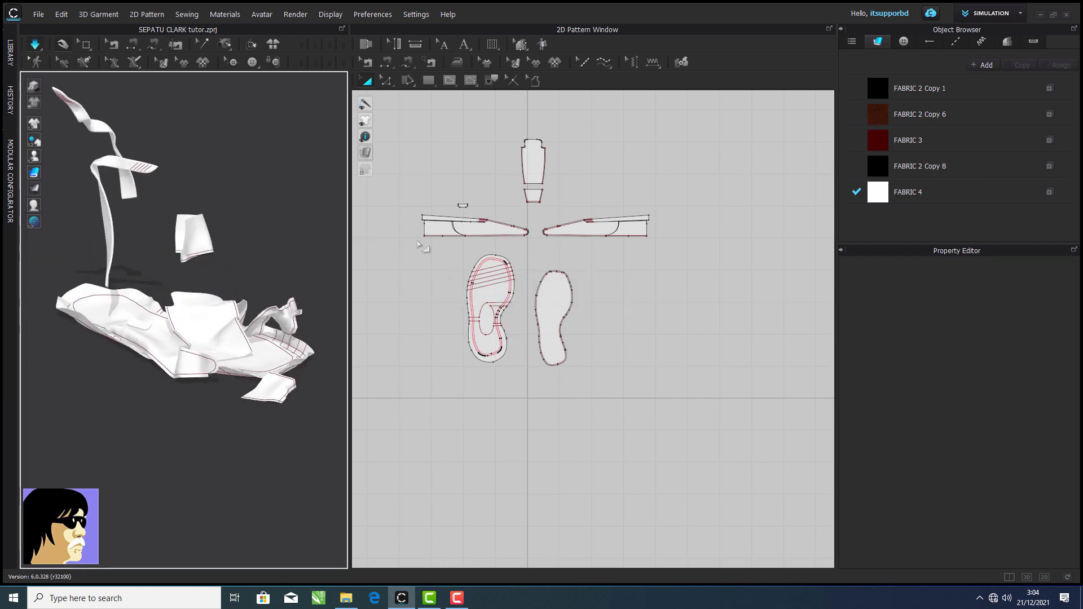
key("ctrl+a")
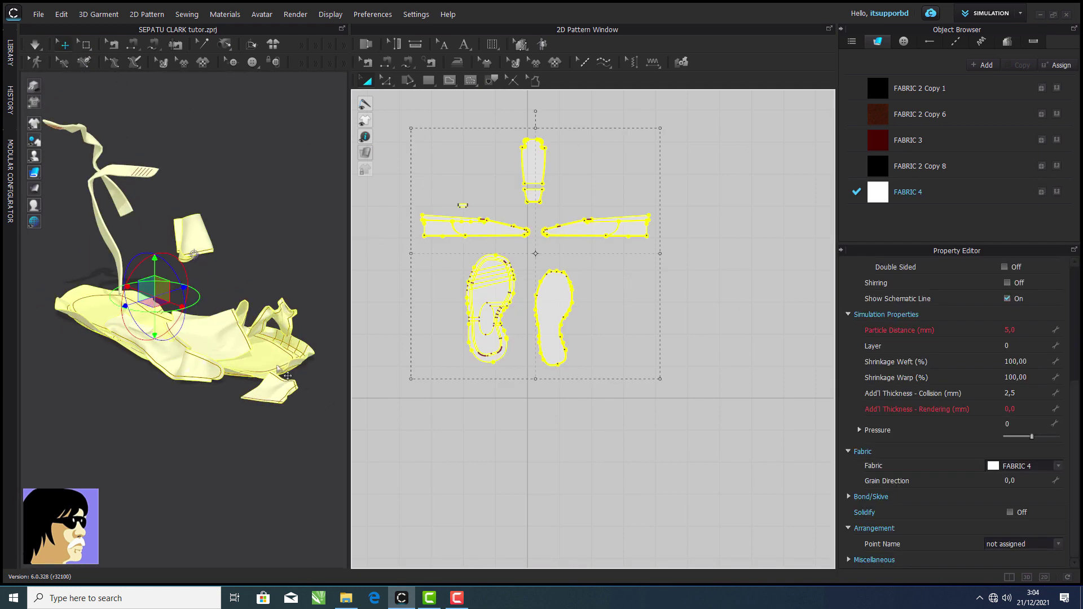
right_click(278, 367)
left_click(342, 181)
scroll(285, 249, "down", 4)
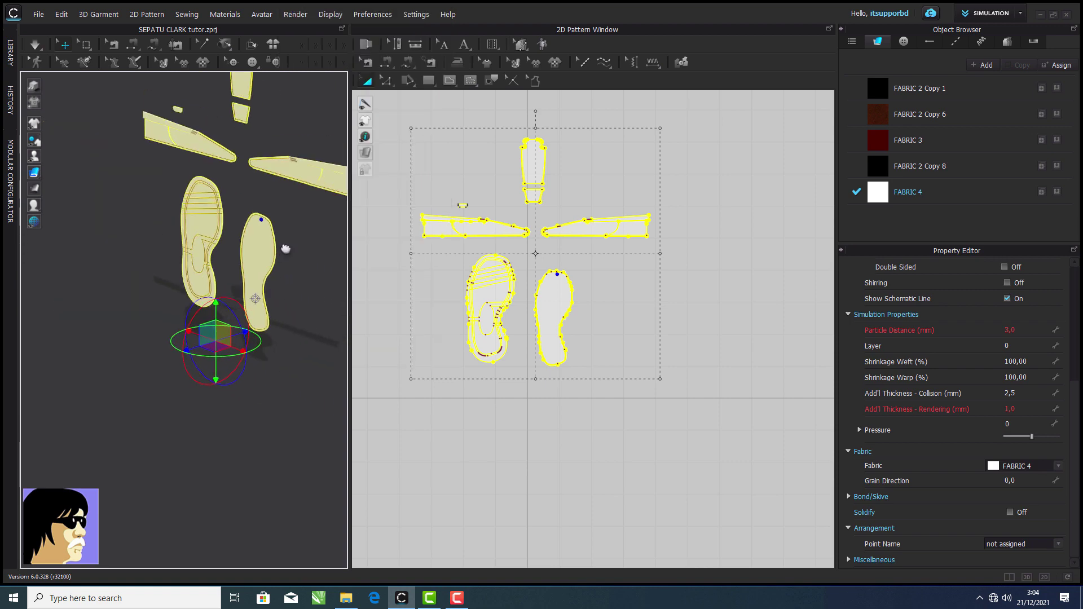
left_click(308, 290)
- Examine the sole, side and tongue patterns in 2D and 3D, including the separate reference set
scroll(296, 308, "up", 2)
scroll(525, 295, "up", 5)
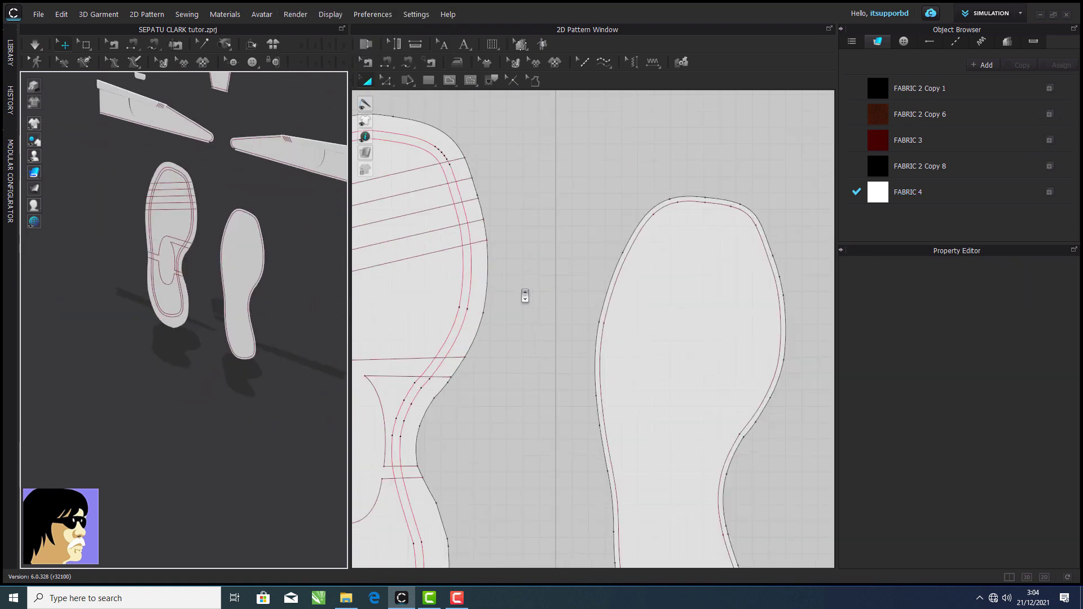
scroll(559, 189, "down", 2)
scroll(290, 360, "down", 4)
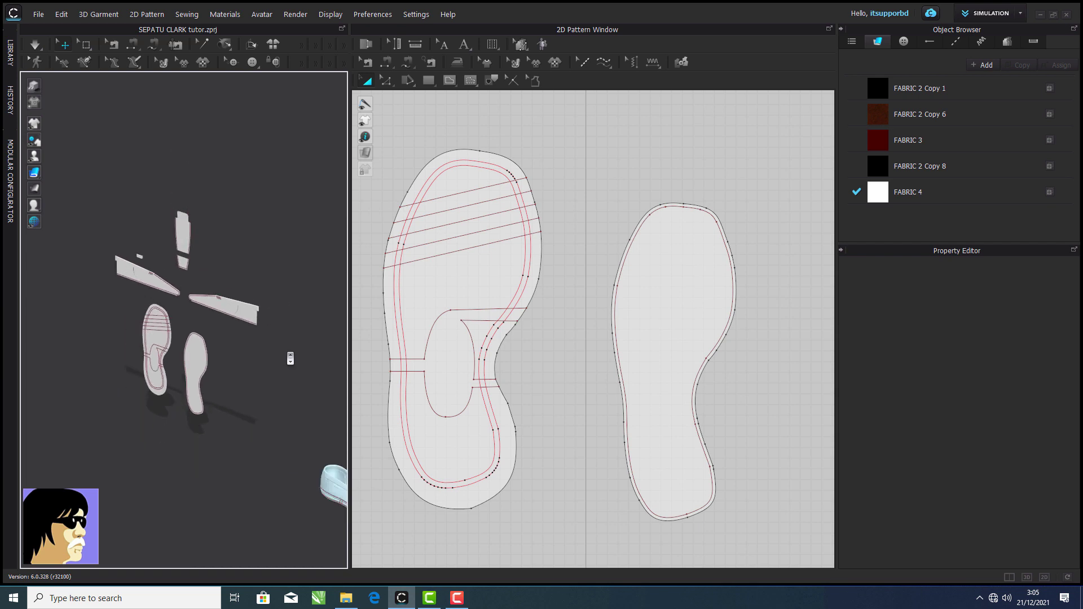
scroll(290, 361, "up", 2)
mouse_move(290, 360)
right_mouse_down()
mouse_move(266, 360)
mouse_move(292, 359)
right_mouse_up()
scroll(603, 336, "down", 7)
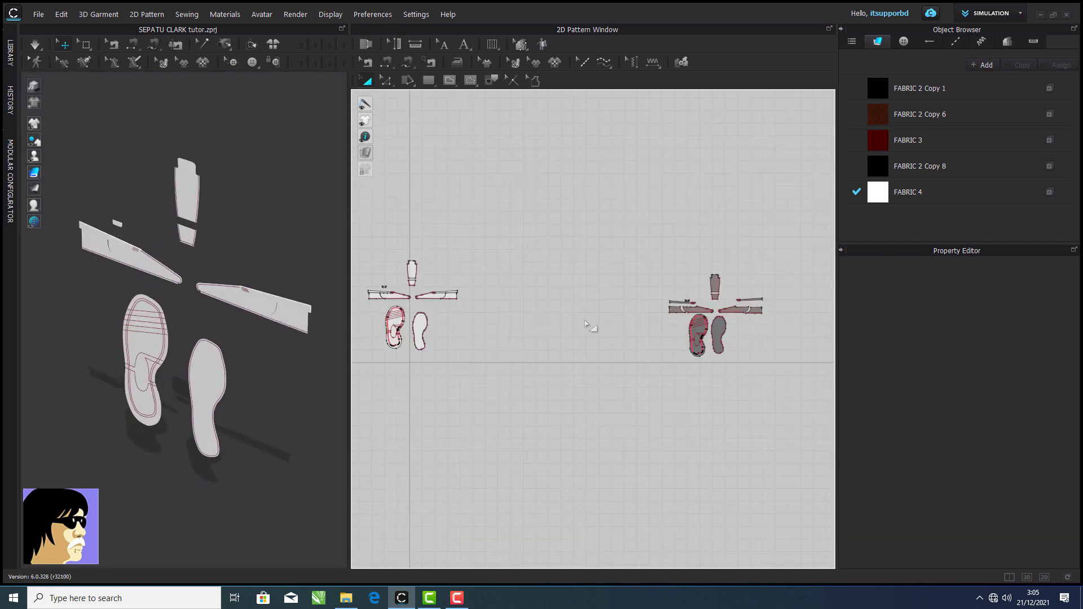
left_click_drag(620, 245, 752, 358)
scroll(453, 314, "up", 6)
middle_click_drag(454, 314, 787, 363)
scroll(296, 361, "down", 3)
right_click_drag(297, 361, 96, 219)
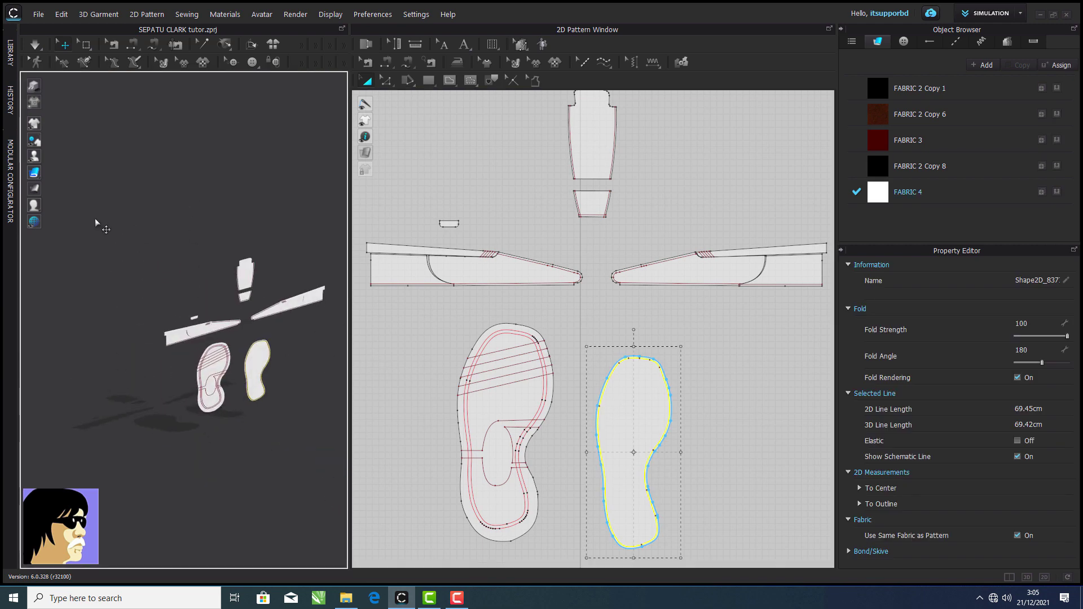
- Select the plain insole pattern and rotate it to lie horizontally in 3D
left_click(115, 222)
scroll(275, 367, "up", 3)
middle_click_drag(275, 367, 209, 275)
left_click(211, 273)
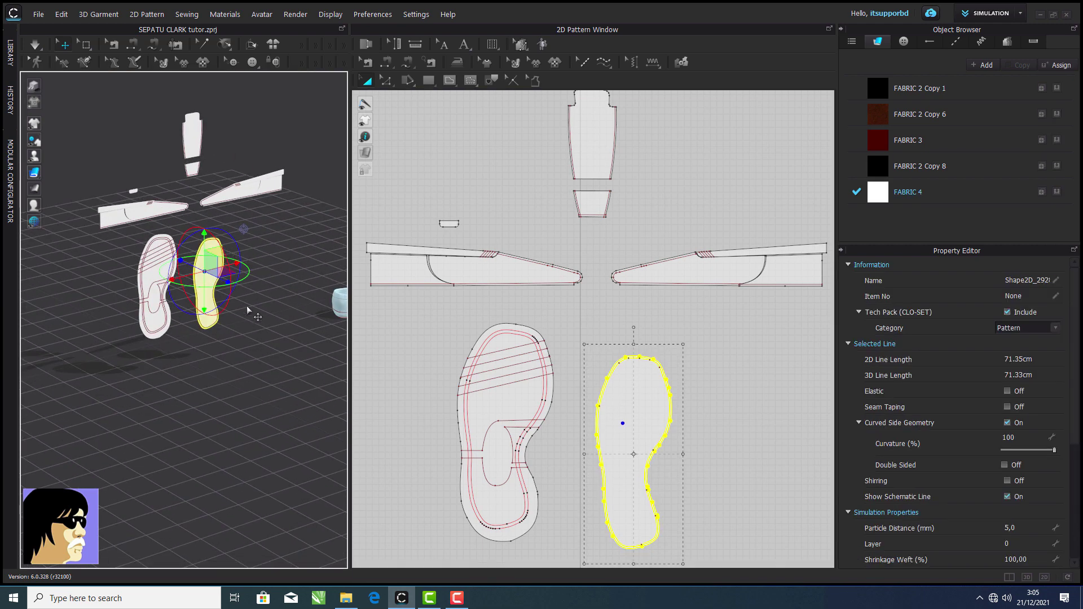
left_click(250, 309)
left_click(215, 263)
scroll(246, 306, "up", 4)
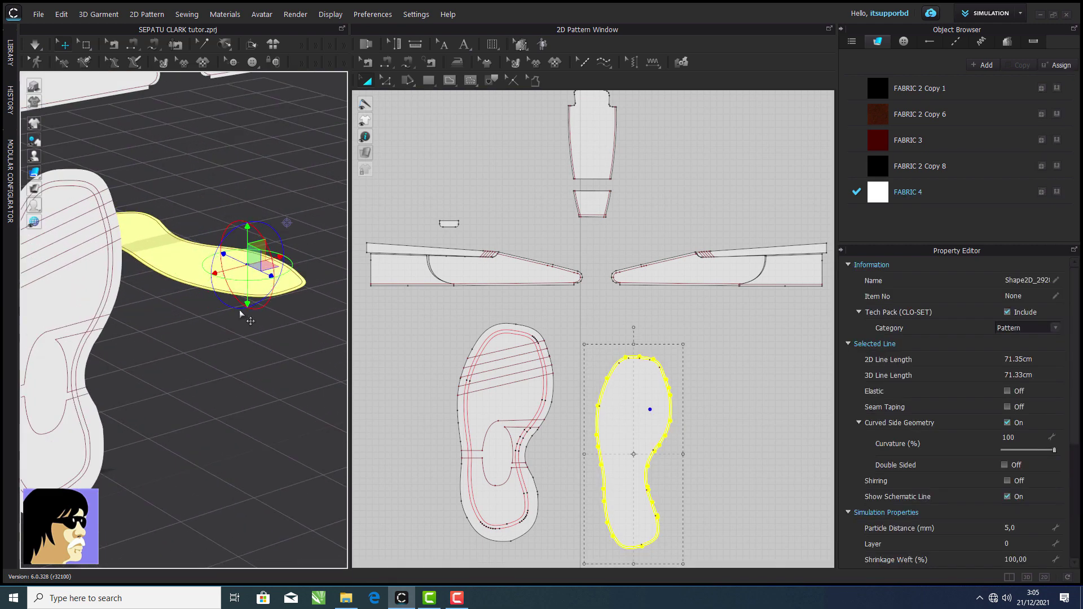
scroll(242, 254, "up", 3)
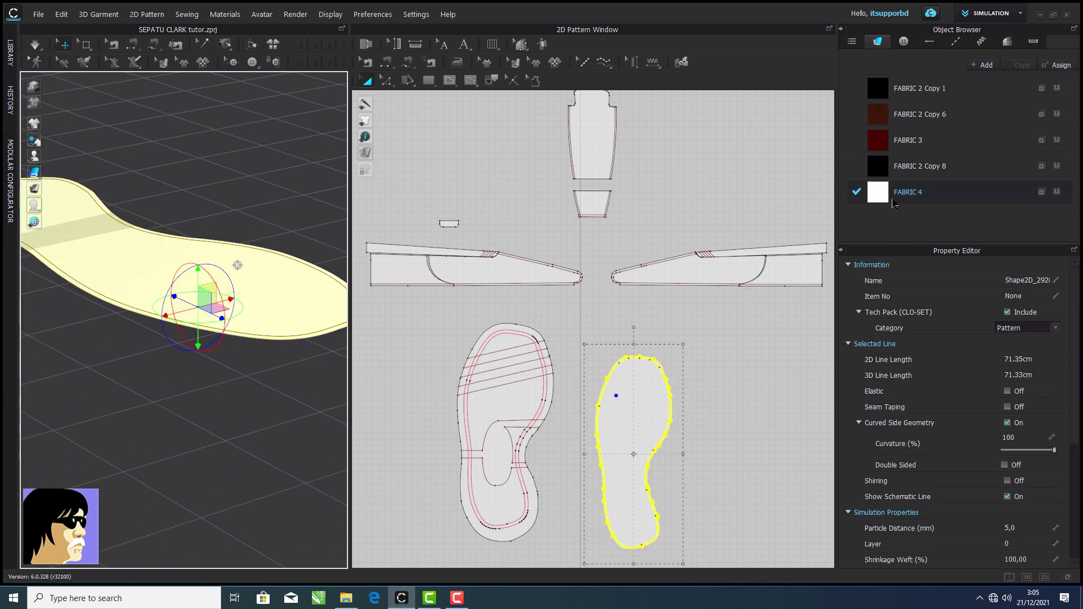
- Review the Leather material settings of FABRIC 2 Copy 1
middle_click_drag(767, 241, 624, 213)
scroll(625, 209, "up", 3)
scroll(698, 298, "down", 2)
middle_click_drag(699, 298, 756, 258)
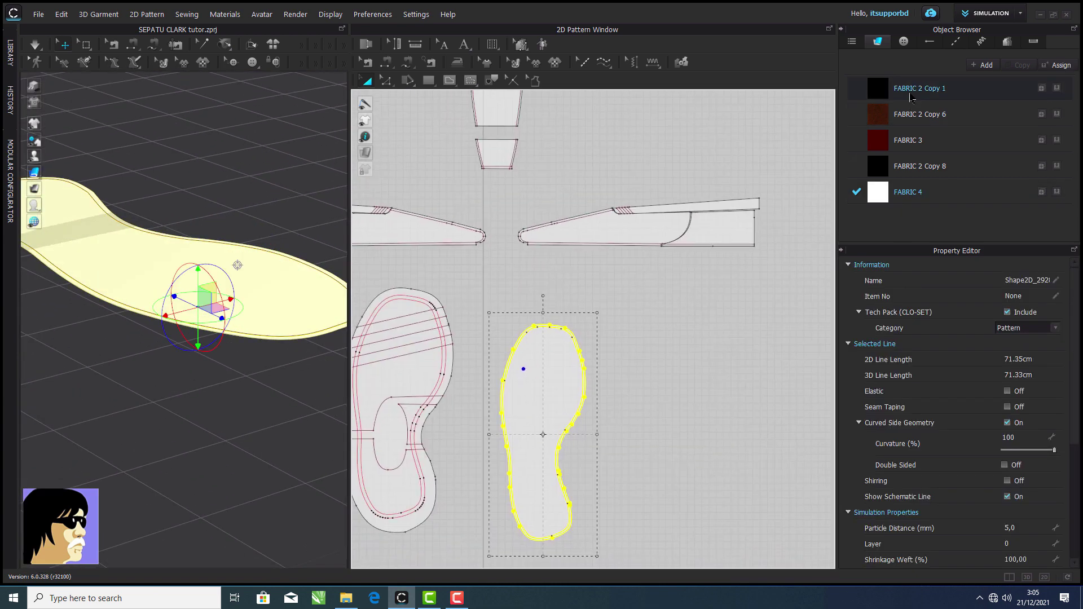
left_click(910, 94)
left_click_drag(1076, 412, 1075, 389)
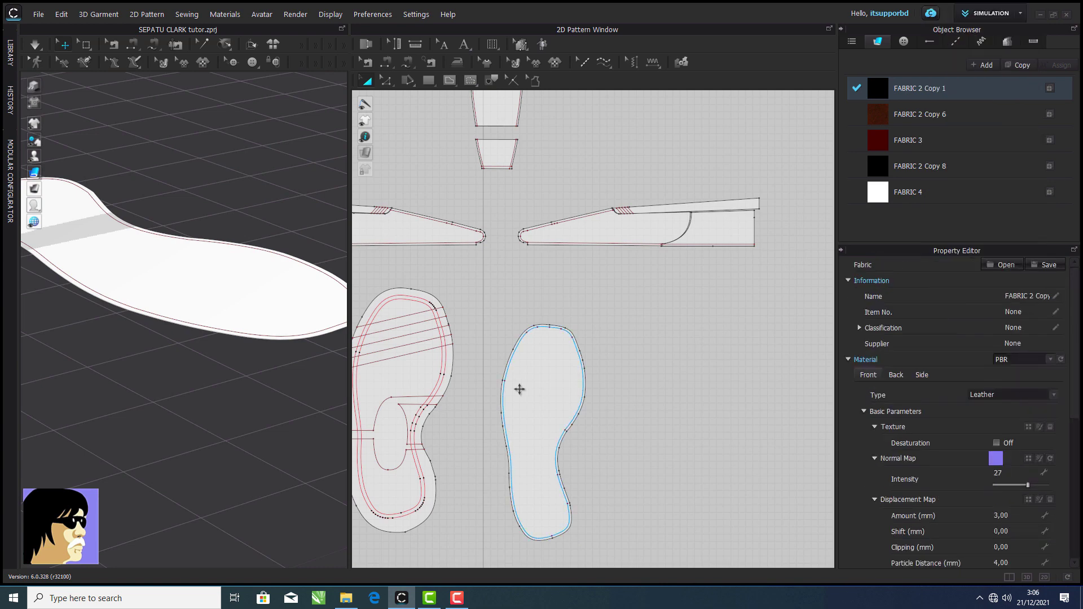
- Assign FABRIC 2 Copy 1 to both the lined outsole and the plain insole patterns
left_click_drag(605, 310, 494, 563)
left_click(928, 96)
left_click(575, 365)
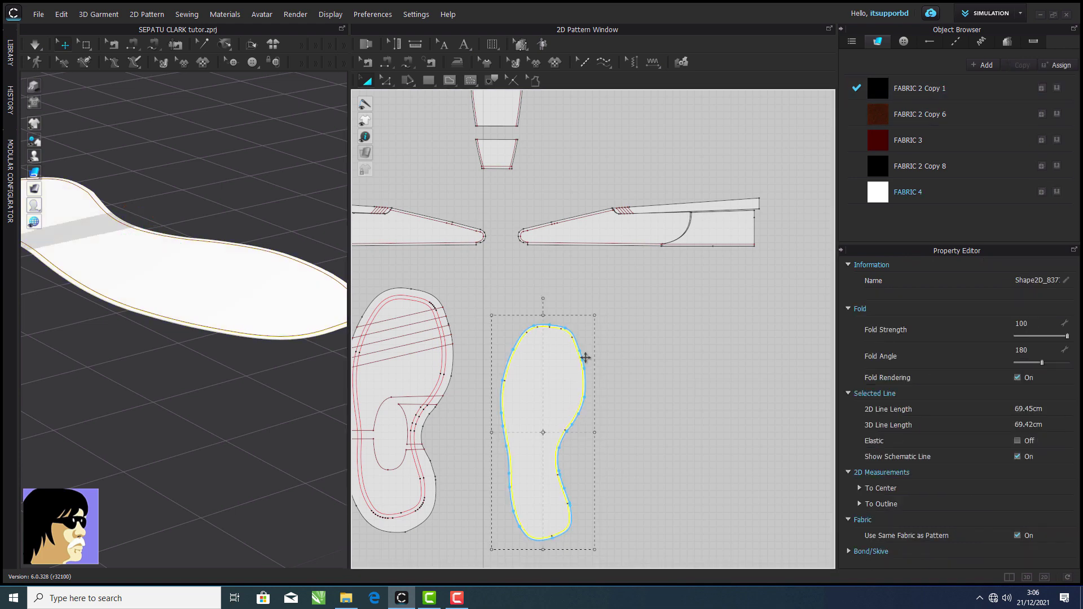
scroll(603, 330, "down", 1)
middle_click_drag(604, 329, 612, 328)
left_click_drag(393, 281, 612, 520)
left_click(1057, 88)
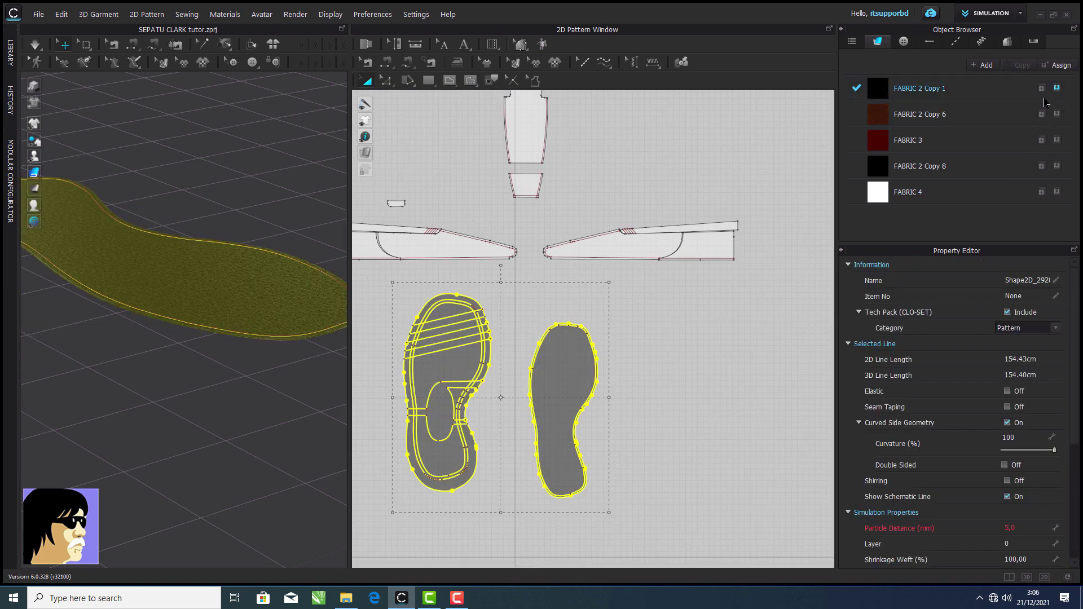
- Check the fabrics of the reference sole patterns and assign FABRIC 2 Copy 8 to the plain insole pattern
left_click(649, 344)
scroll(553, 346, "down", 4)
middle_click_drag(553, 346, 779, 333)
scroll(647, 367, "up", 3)
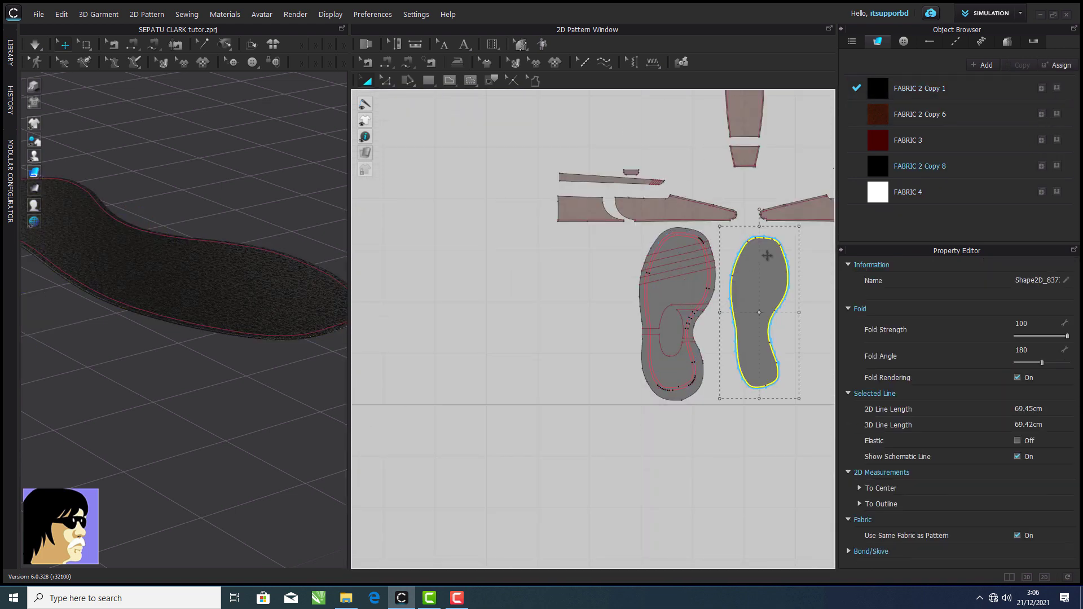
left_click(700, 234)
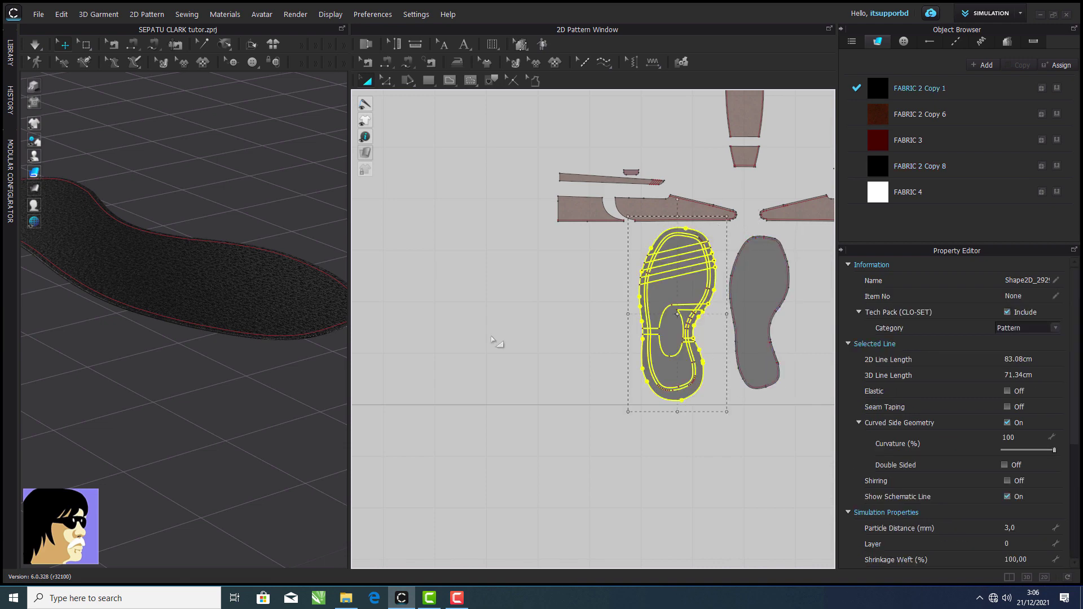
scroll(492, 339, "down", 3)
middle_click_drag(395, 333, 611, 325)
left_click(555, 342)
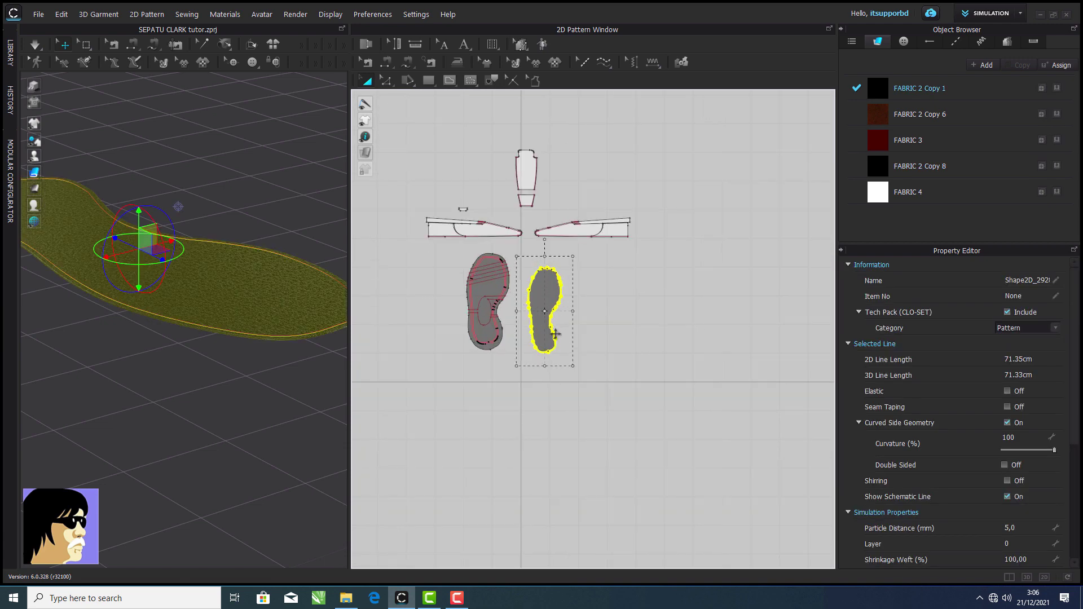
scroll(555, 339, "up", 4)
left_click(1010, 176)
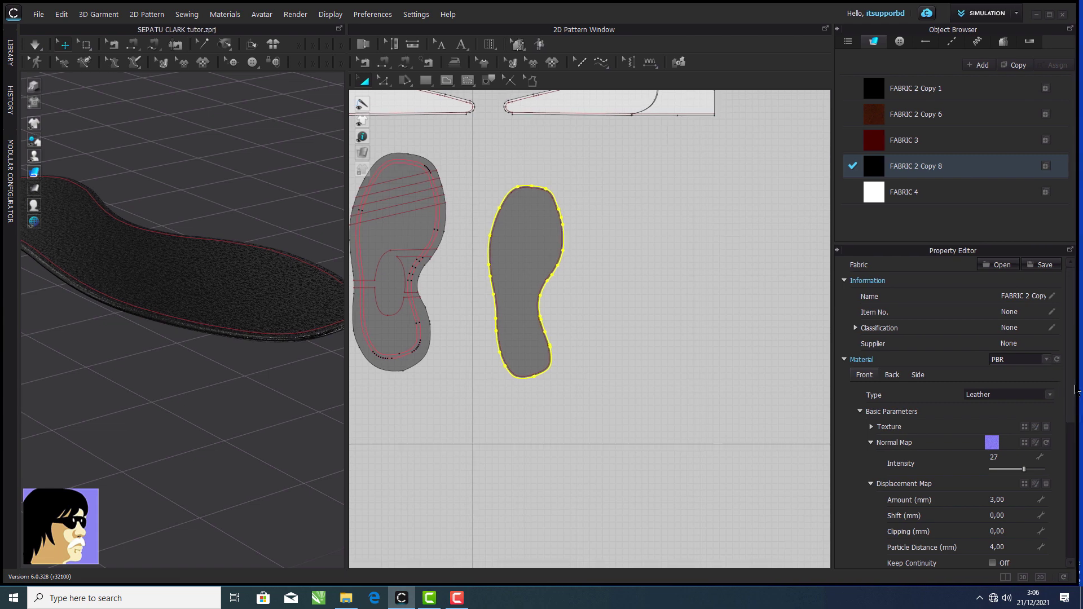
- Check the thickness in the physical properties of FABRIC 2 Copy 8
scroll(1061, 508, "down", 5)
scroll(1061, 508, "down", 1)
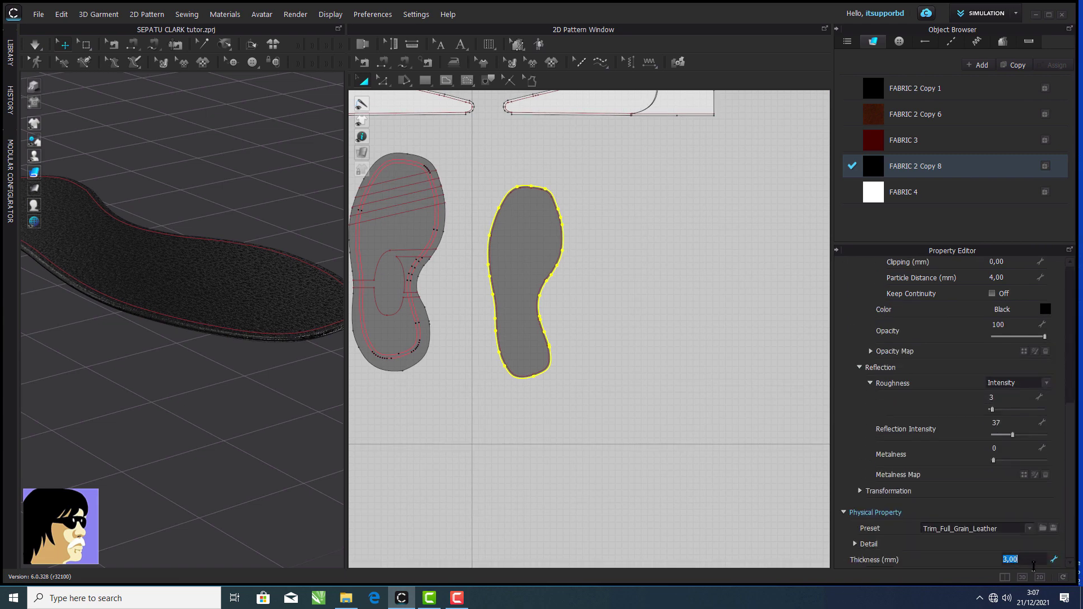
left_click(745, 392)
- Select all the white upper patterns, including the tongue and side pieces, and freeze them
scroll(259, 341, "down", 3)
middle_click_drag(259, 341, 291, 289)
scroll(291, 289, "down", 2)
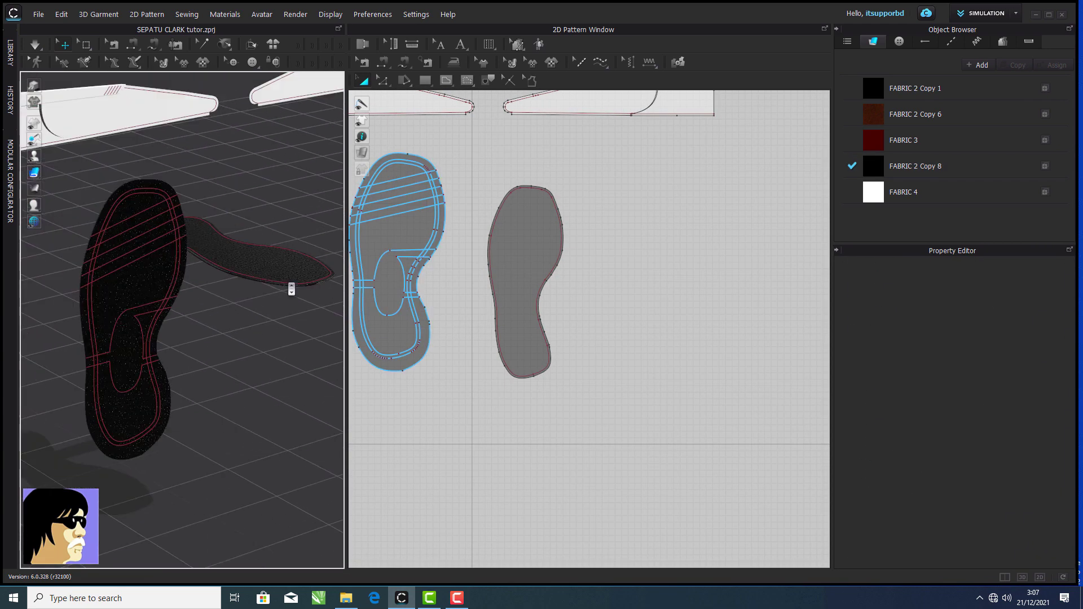
scroll(163, 203, "down", 1)
middle_click_drag(552, 164, 649, 310)
scroll(649, 310, "down", 5)
left_click_drag(475, 191, 803, 307)
right_click(271, 113)
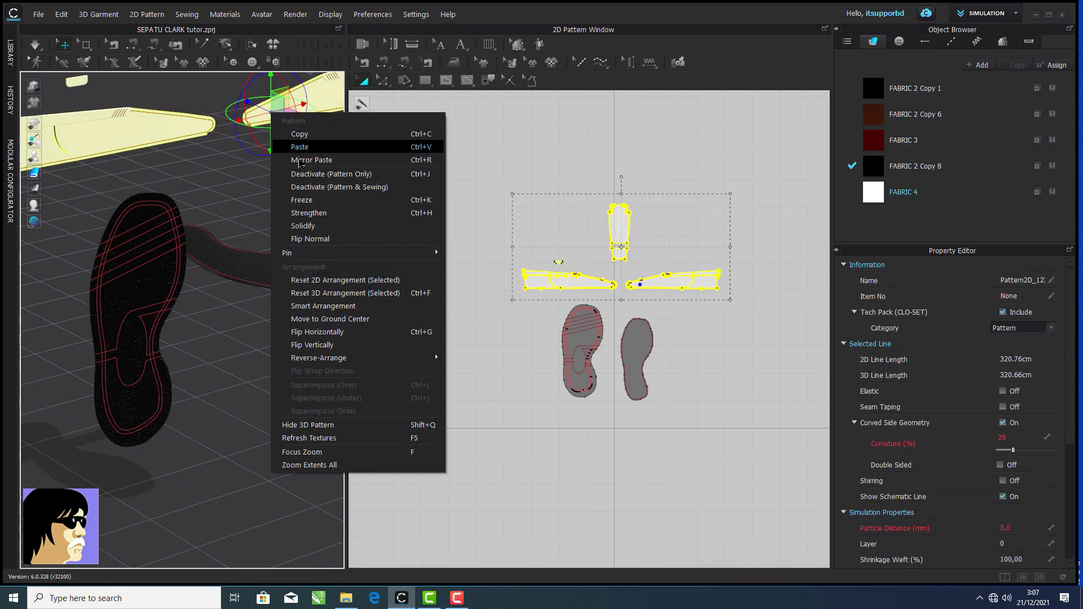
left_click(302, 200)
- Move the horizontal outsole pattern in 3D to sit beneath the plain insole
left_click(150, 200)
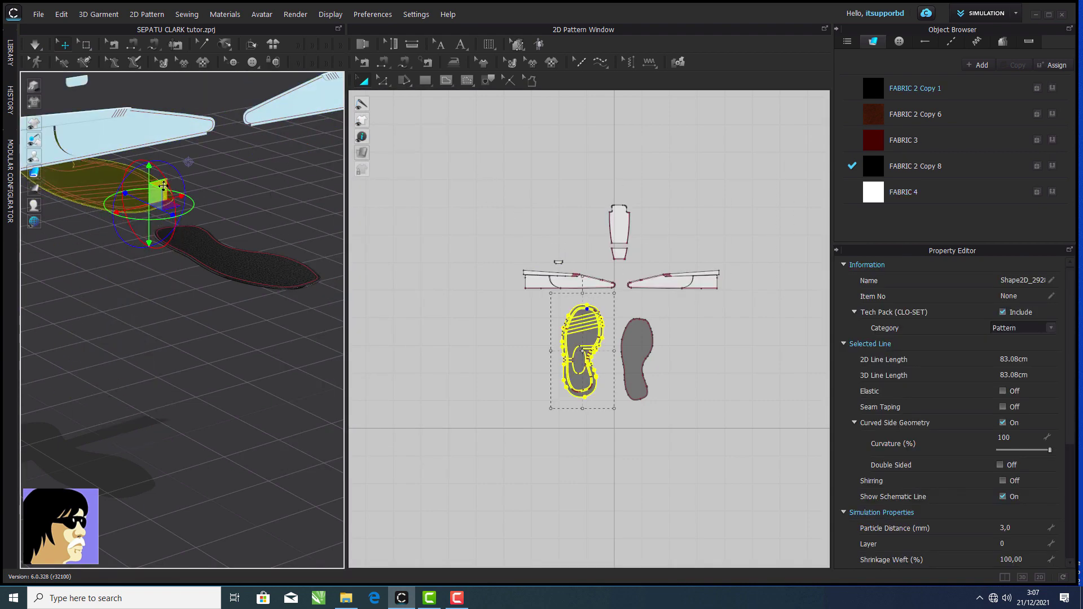
left_click_drag(163, 186, 312, 310)
scroll(312, 304, "up", 3)
middle_click_drag(215, 314, 223, 270)
- Freeze the plain insole pattern above the outsole
left_click(235, 199)
right_click(235, 198)
left_click(280, 286)
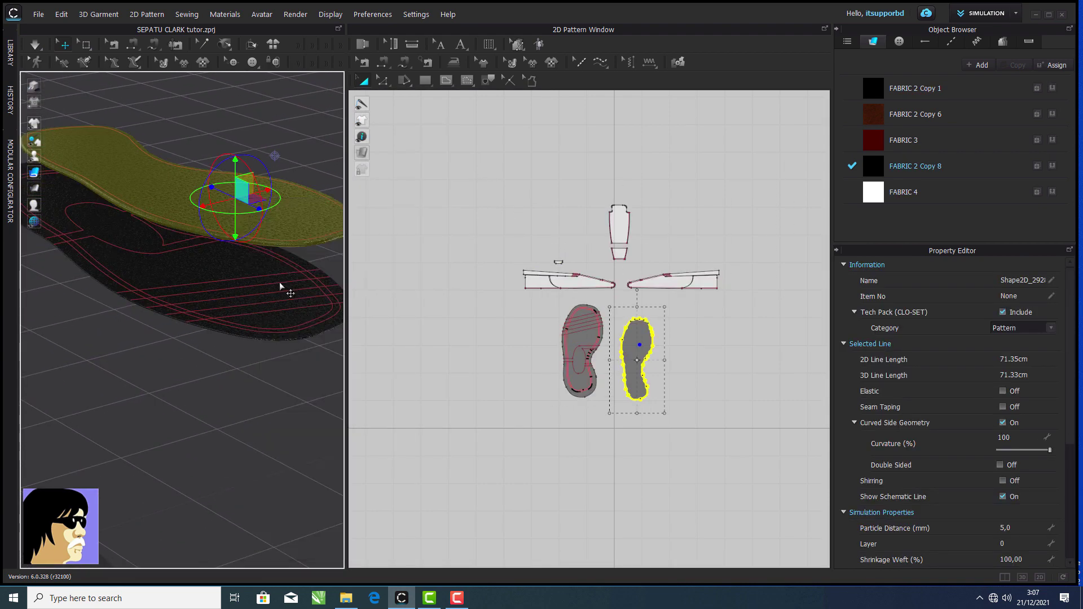
- Sew the outer outline of the outsole to the full outline of the plain insole with Free Sewing
scroll(597, 337, "up", 5)
middle_click_drag(598, 336, 556, 273)
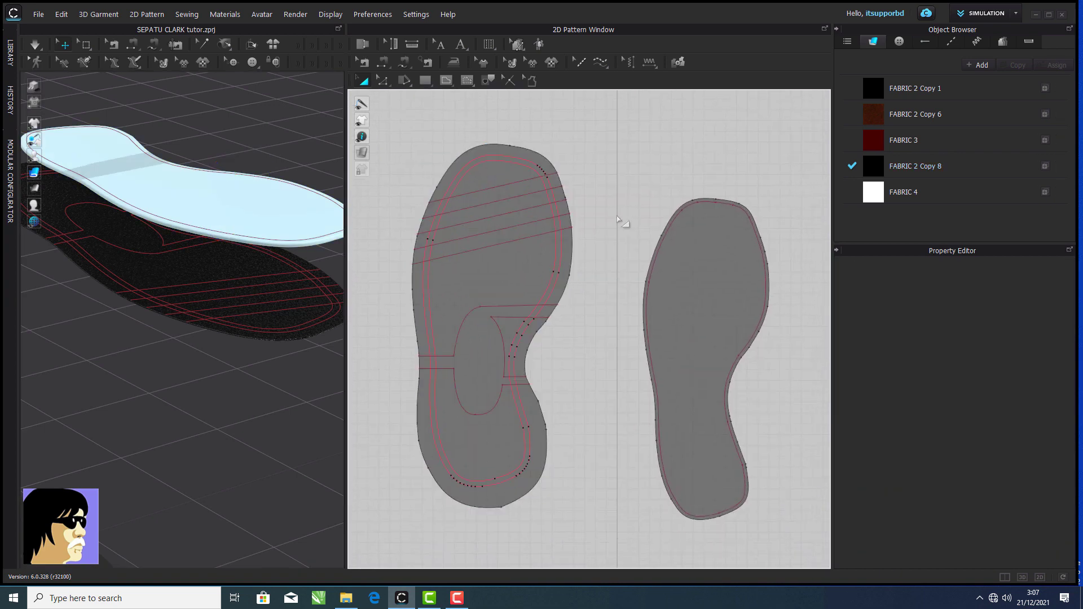
scroll(265, 303, "down", 1)
middle_click_drag(265, 303, 241, 327)
left_click(456, 597)
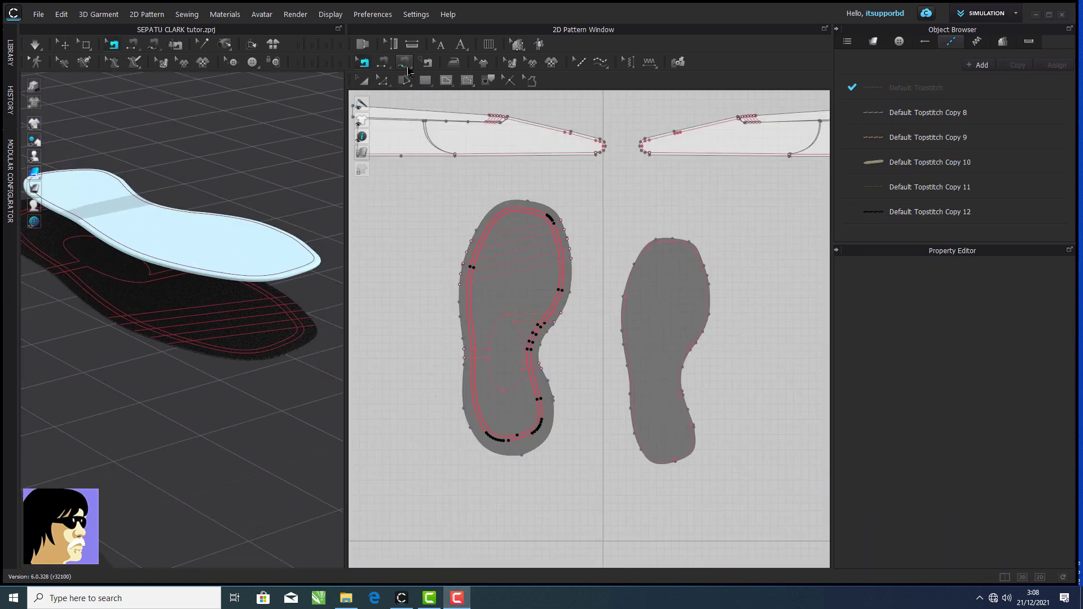
left_click(404, 62)
scroll(502, 189, "up", 3)
scroll(505, 193, "down", 2)
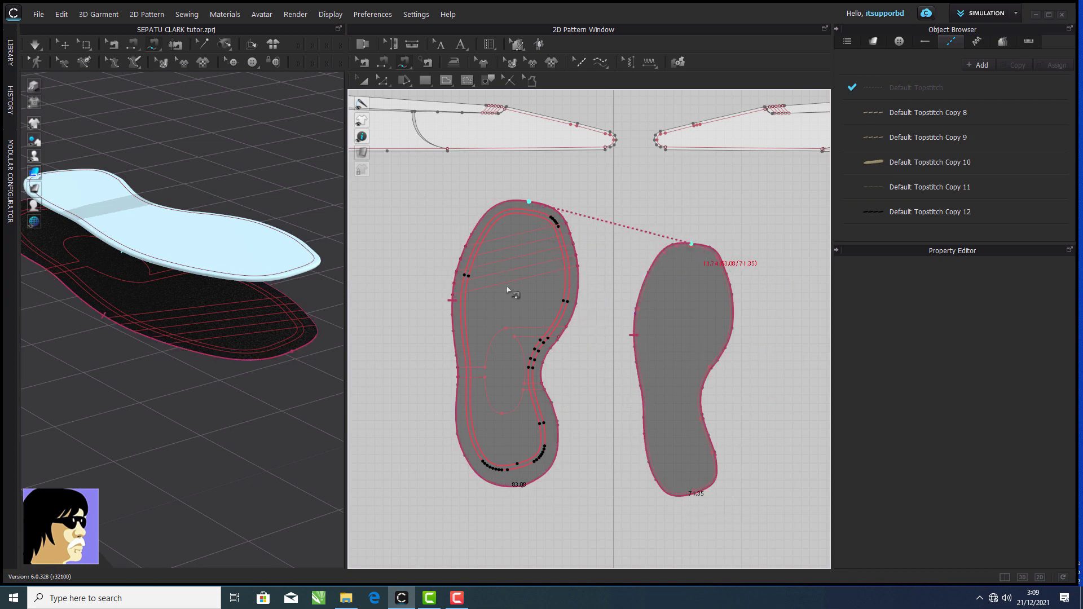
- Simulate the sewn outsole so that it closes up against the underside of the insole, and stop the simulation
left_click(312, 330)
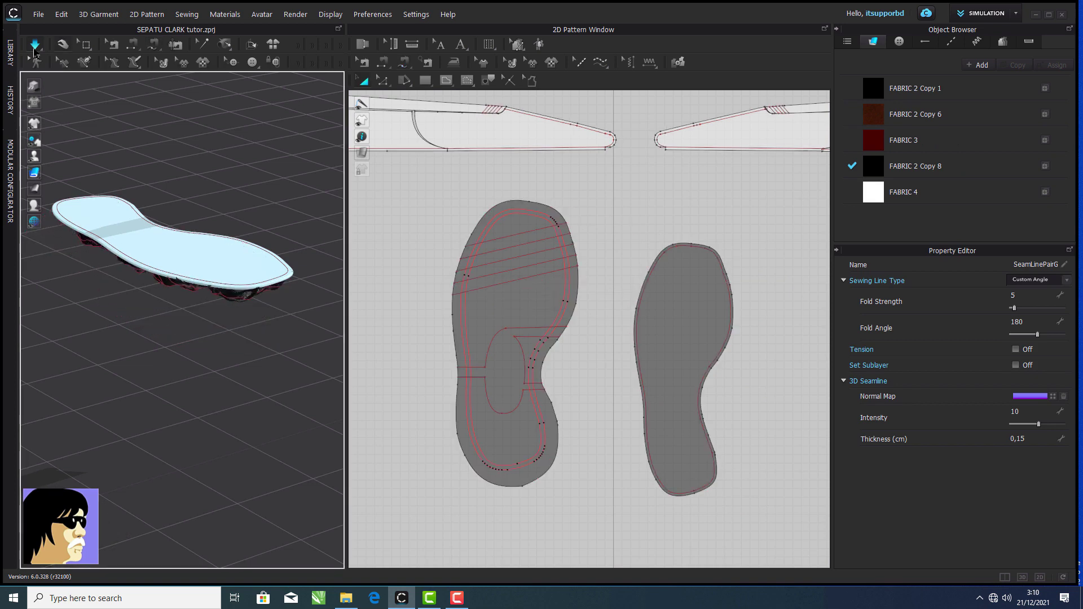
right_click_drag(242, 220, 248, 244)
left_click(251, 242)
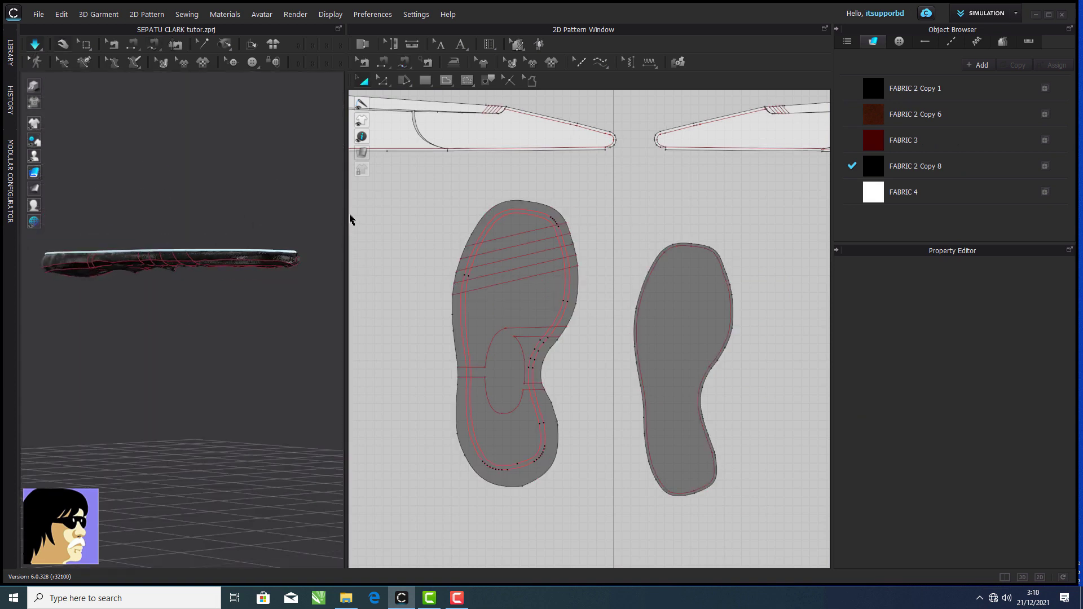
right_click_drag(321, 235, 183, 254)
key("space")
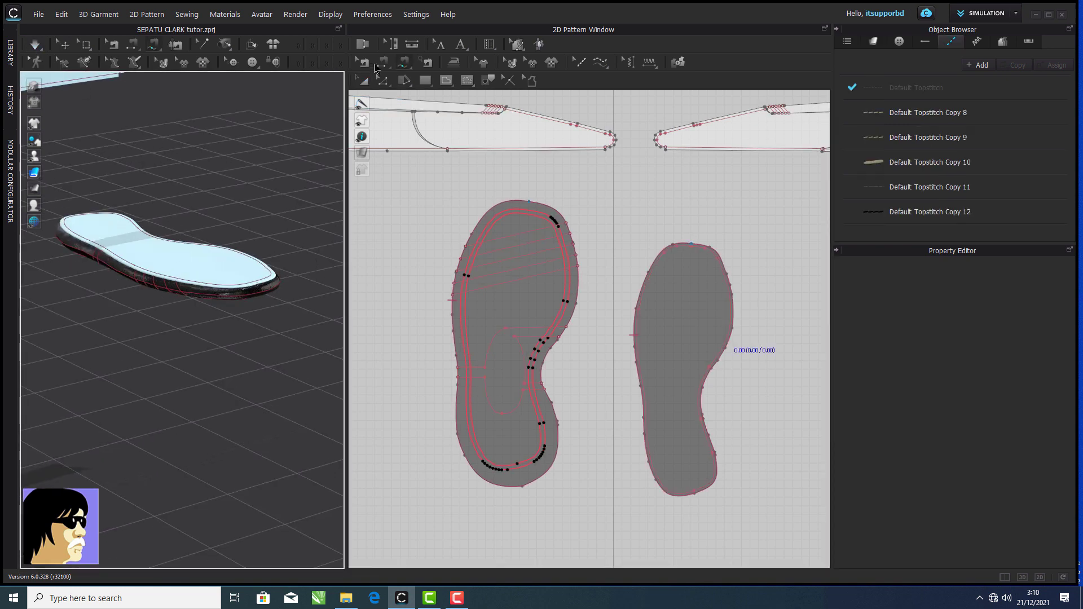
- Select the outsole in 3D and review its simulation and fabric properties
left_click(224, 260)
scroll(1015, 395, "down", 4)
scroll(1016, 395, "up", 4)
left_click(158, 284)
scroll(1007, 471, "down", 4)
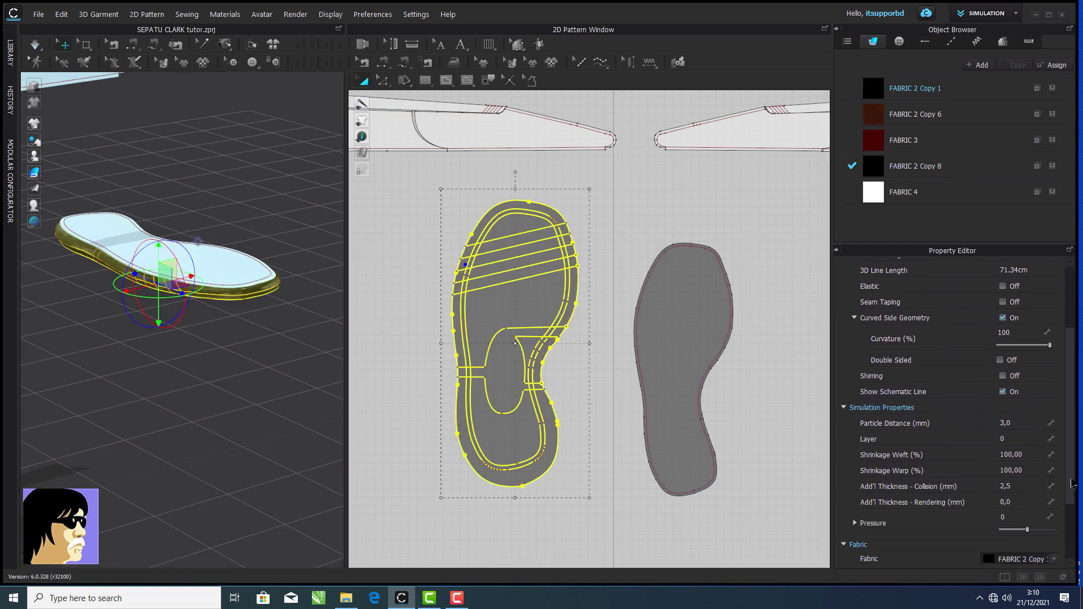
right_click_drag(218, 353, 288, 324)
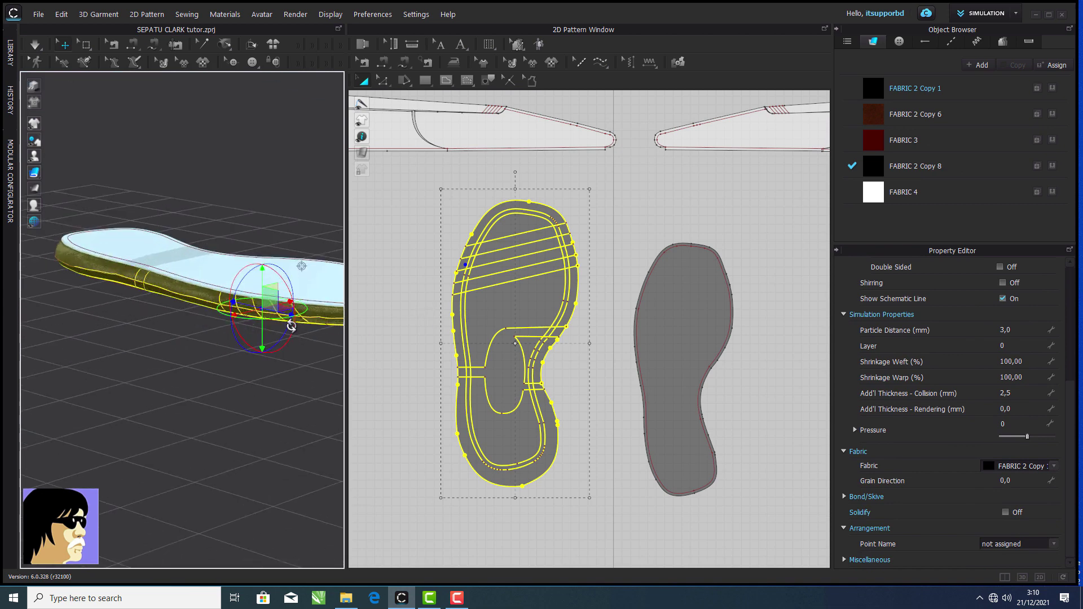
- Select the patterns other than the insole and outsole and hide them in the 3D window
scroll(529, 340, "down", 5)
left_click_drag(655, 268, 476, 306)
middle_click_drag(143, 118, 225, 222)
right_click(225, 223)
left_click(254, 339)
scroll(536, 319, "down", 2)
middle_click_drag(582, 317, 543, 318)
mouse_move(753, 364)
left_mouse_down()
mouse_move(648, 283)
mouse_move(754, 364)
left_mouse_up()
left_click(329, 276)
scroll(329, 276, "down", 4)
key("shift+q")
scroll(260, 325, "up", 6)
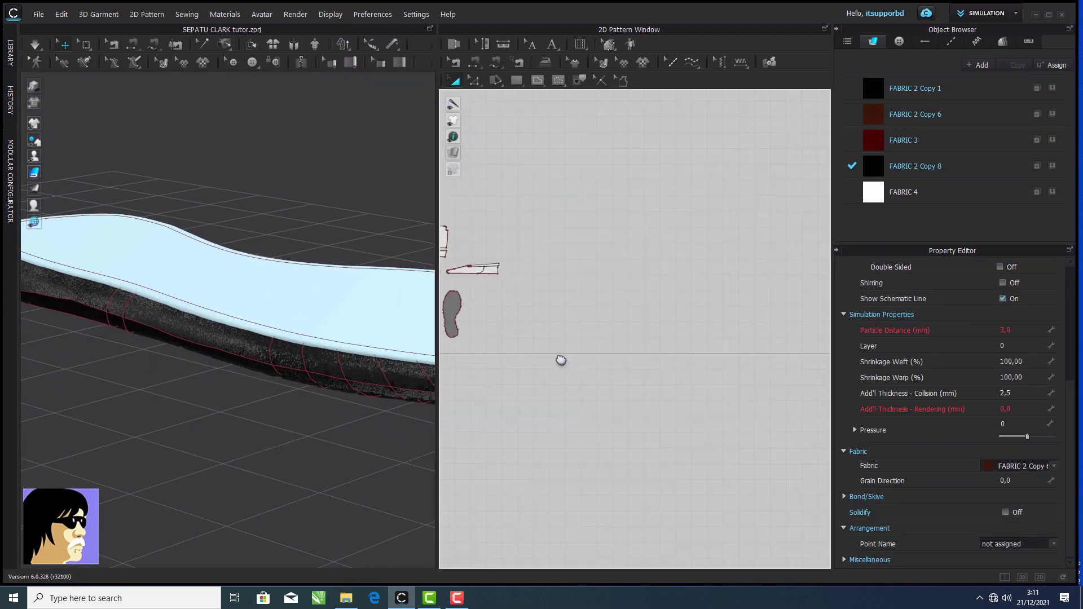
- Set the seam between outsole and insole to fold strength 100 and fold angle 90, and simulate the sole
scroll(561, 358, "up", 3)
key("b")
left_click(716, 277)
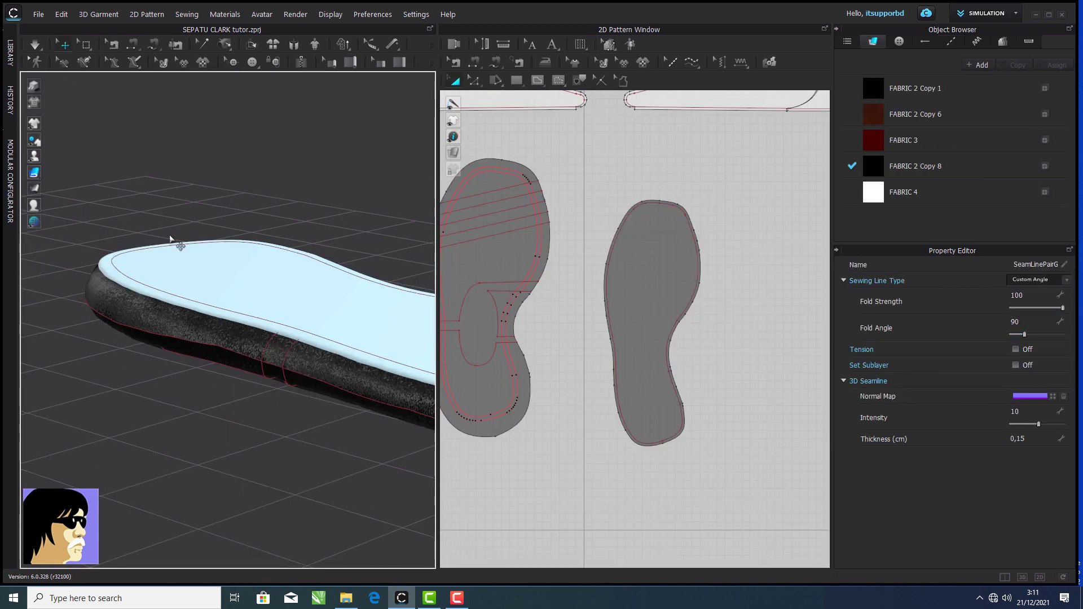
left_click(150, 200)
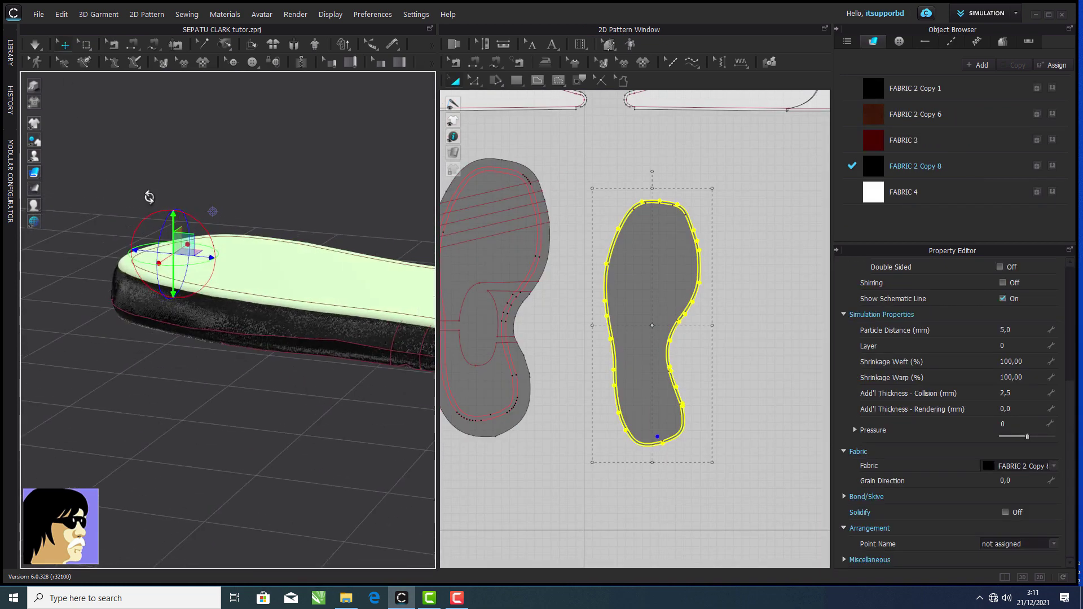
right_click_drag(316, 248, 130, 284)
left_click(35, 47)
- Select the outer internal line running around the outsole and inspect its fold settings and shape in 3D
scroll(658, 303, "up", 6)
scroll(626, 317, "down", 7)
left_click(634, 229)
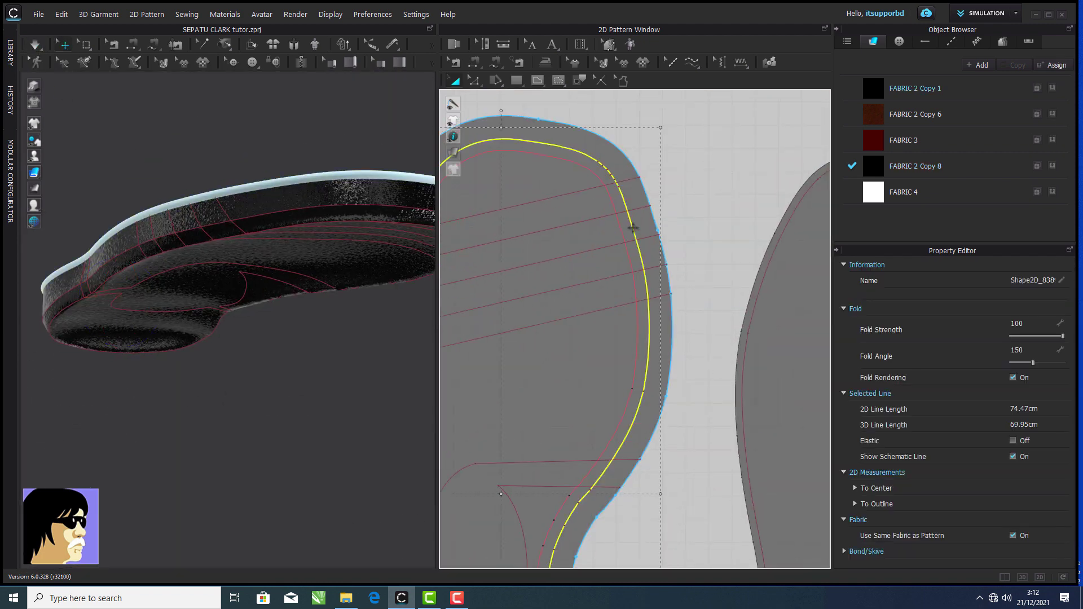
scroll(605, 257, "up", 7)
scroll(611, 238, "up", 8)
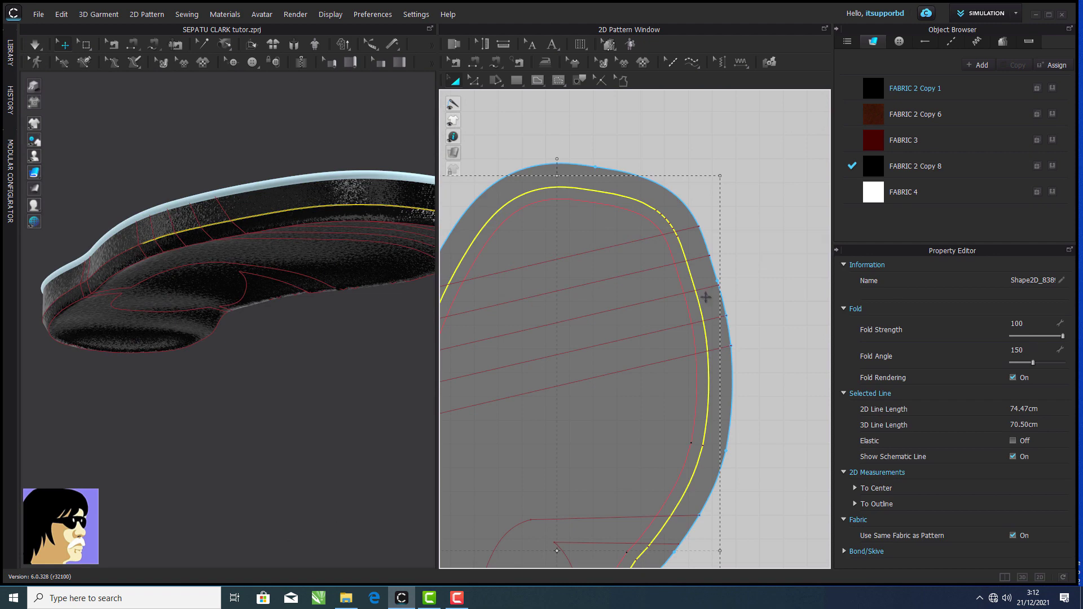
right_click_drag(316, 274, 415, 296)
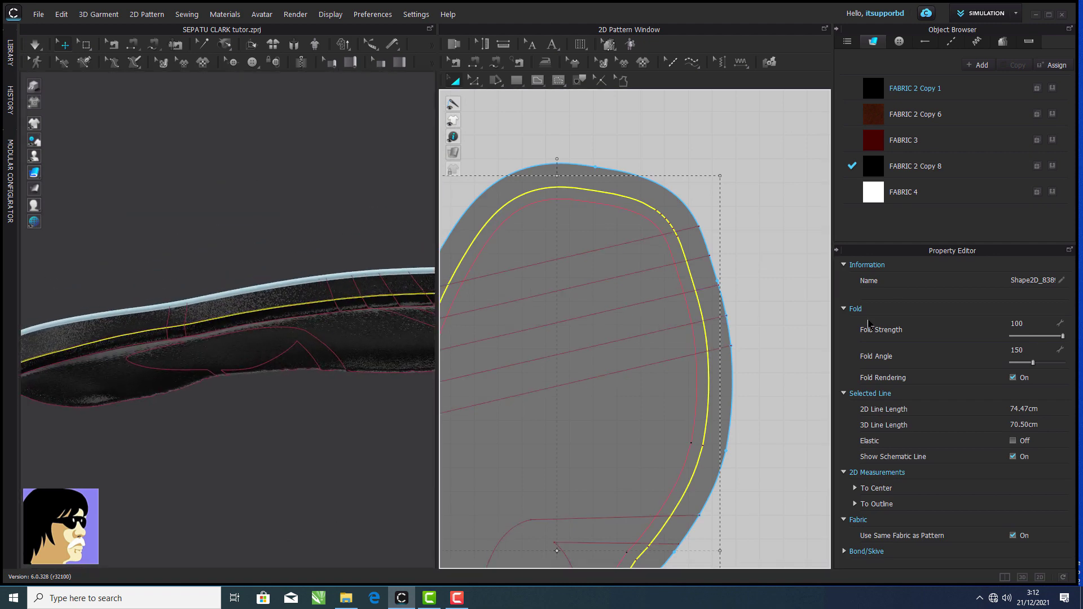
- Try topstitching the foremost diagonal line across the outsole's forefoot with Default Topstitch
scroll(718, 367, "down", 8)
left_click(953, 44)
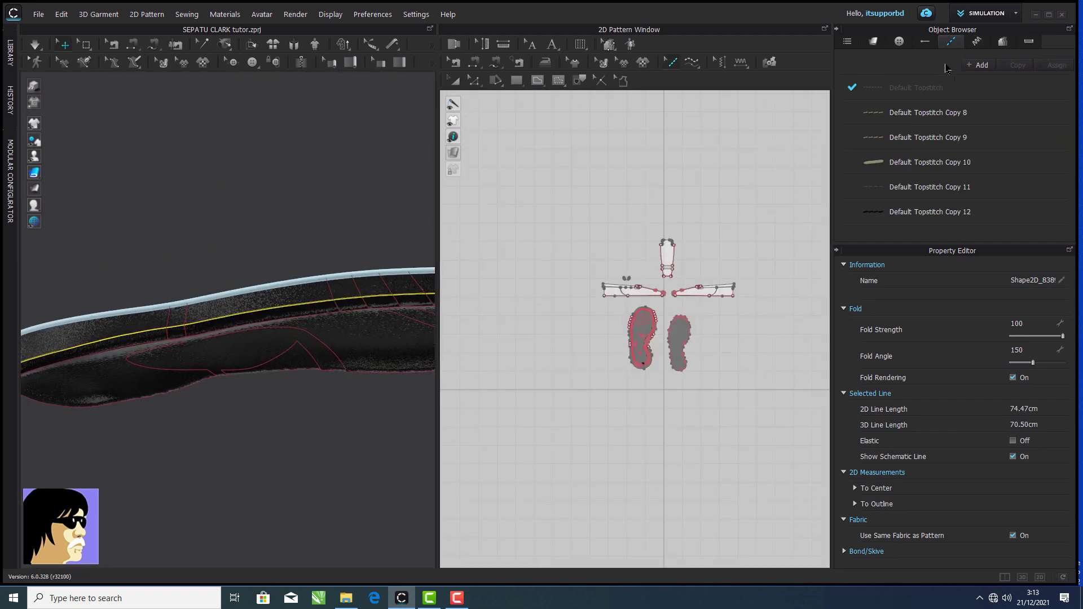
scroll(598, 191, "up", 6)
scroll(620, 252, "down", 5)
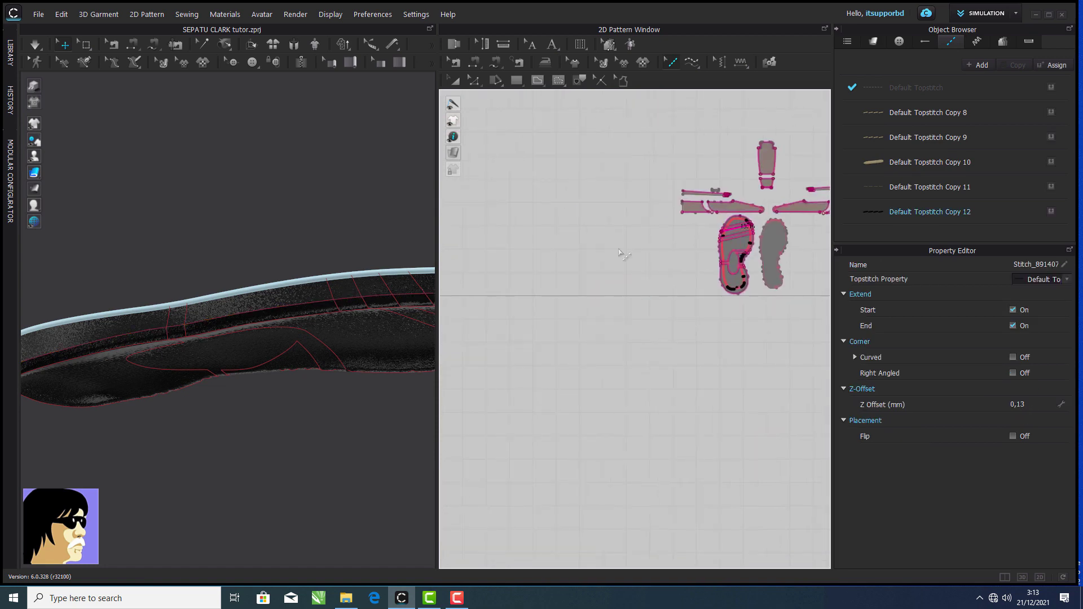
scroll(643, 281, "up", 5)
scroll(290, 245, "up", 3)
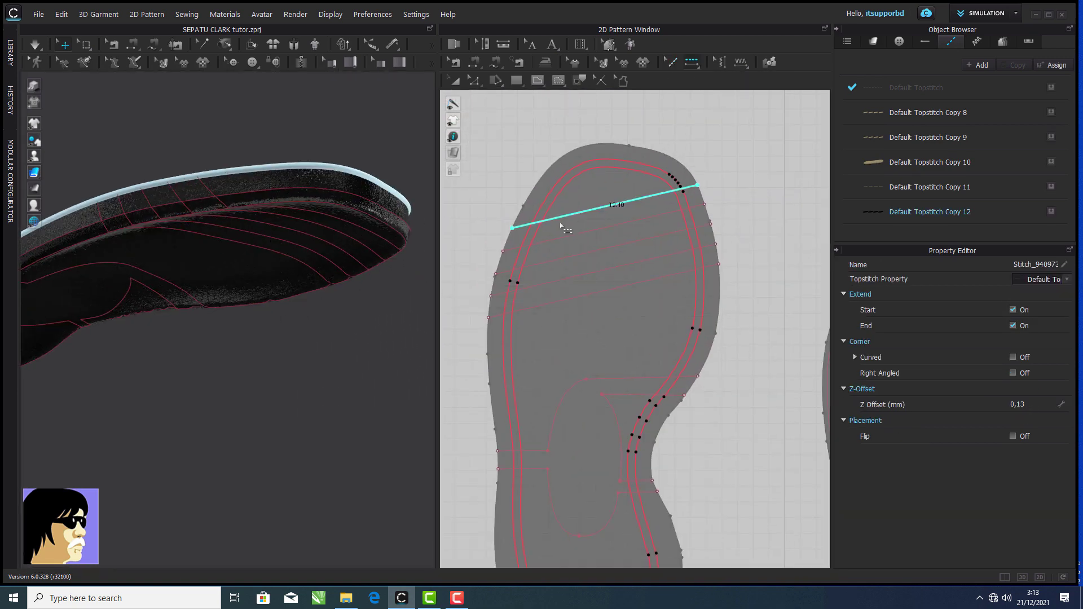
scroll(384, 208, "up", 5)
- Delete the topstitch on the foremost diagonal line and make Default Topstitch Copy 12 the active style
left_click(921, 215)
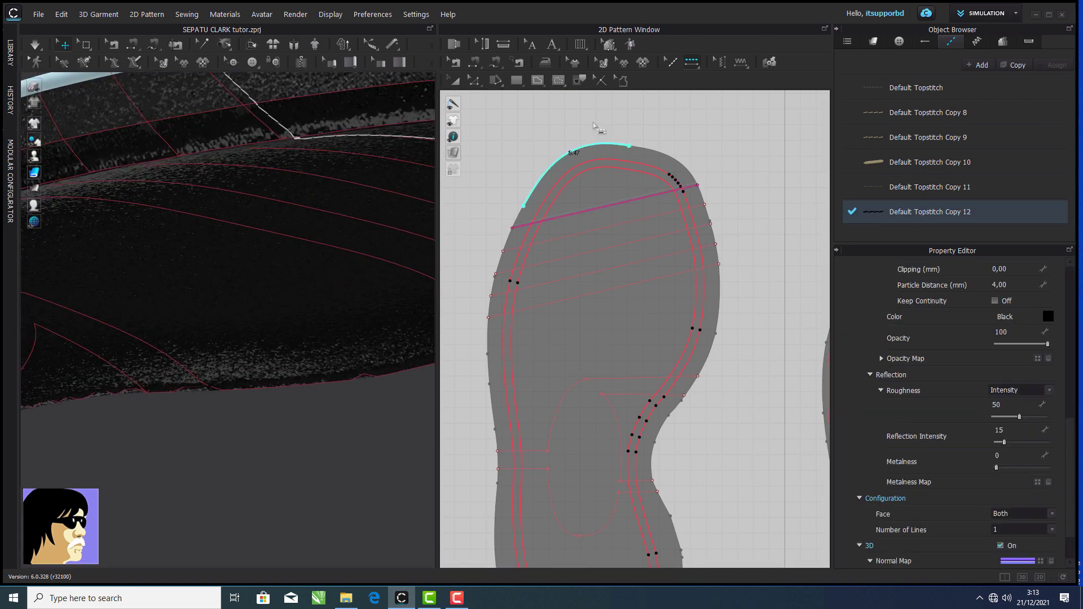
left_click(671, 62)
right_click(646, 197)
left_click(665, 232)
left_click(897, 217)
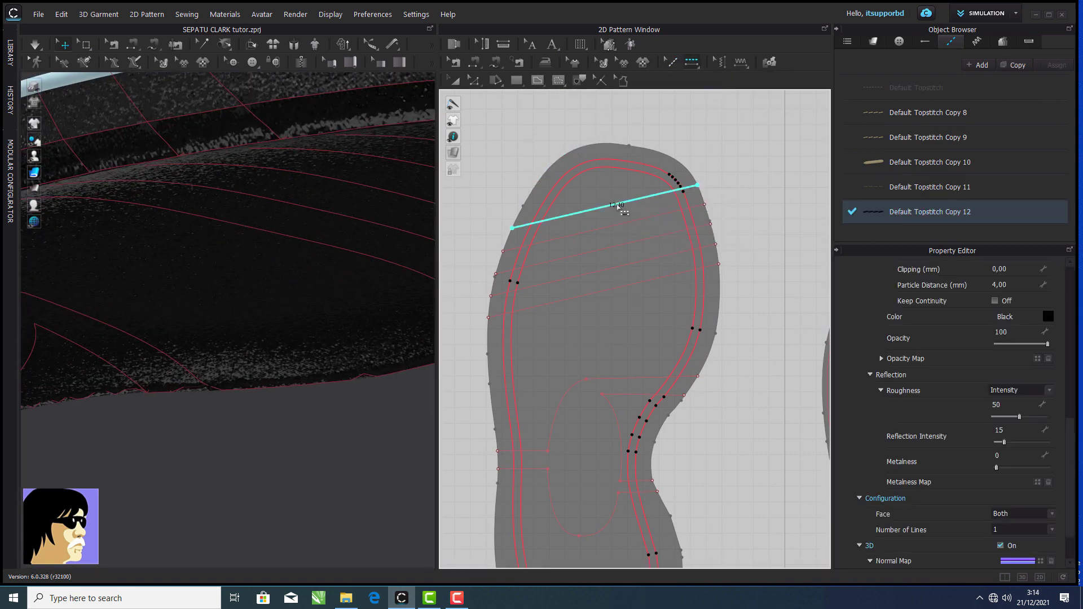
- Topstitch the first four diagonal lines across the outsole's forefoot with Default Topstitch Copy 12
left_click(617, 206)
scroll(325, 209, "down", 3)
left_click(598, 229)
left_click(601, 250)
left_click(604, 270)
- Topstitch the fifth diagonal line and the arch lines of the outsole with Default Topstitch Copy 12
left_click(926, 213)
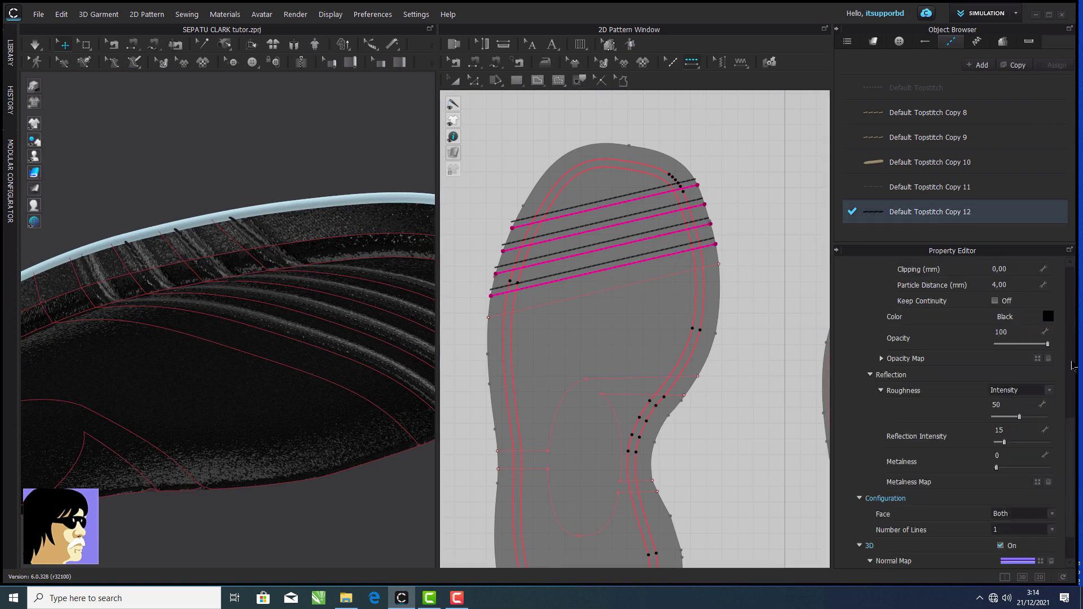
scroll(1073, 365, "up", 10)
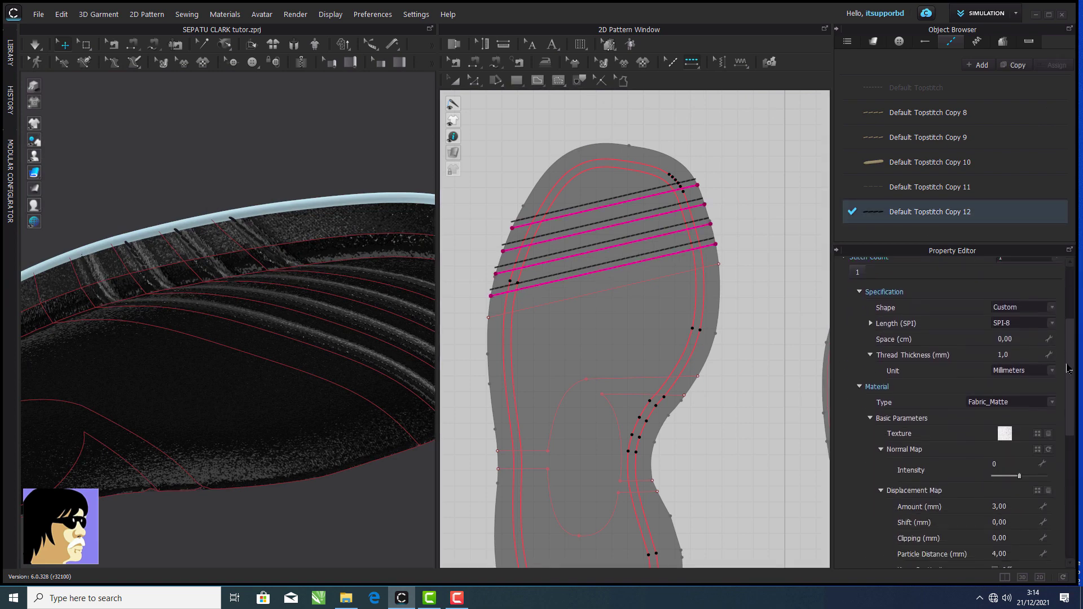
scroll(1068, 369, "down", 10)
left_click(626, 286)
scroll(658, 290, "down", 2)
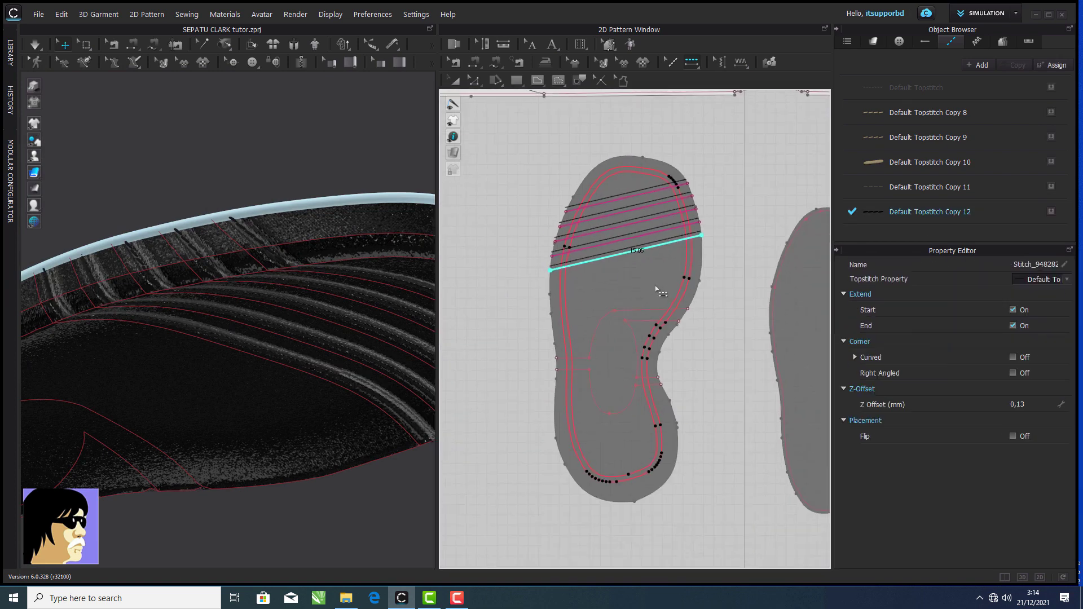
scroll(658, 289, "up", 2)
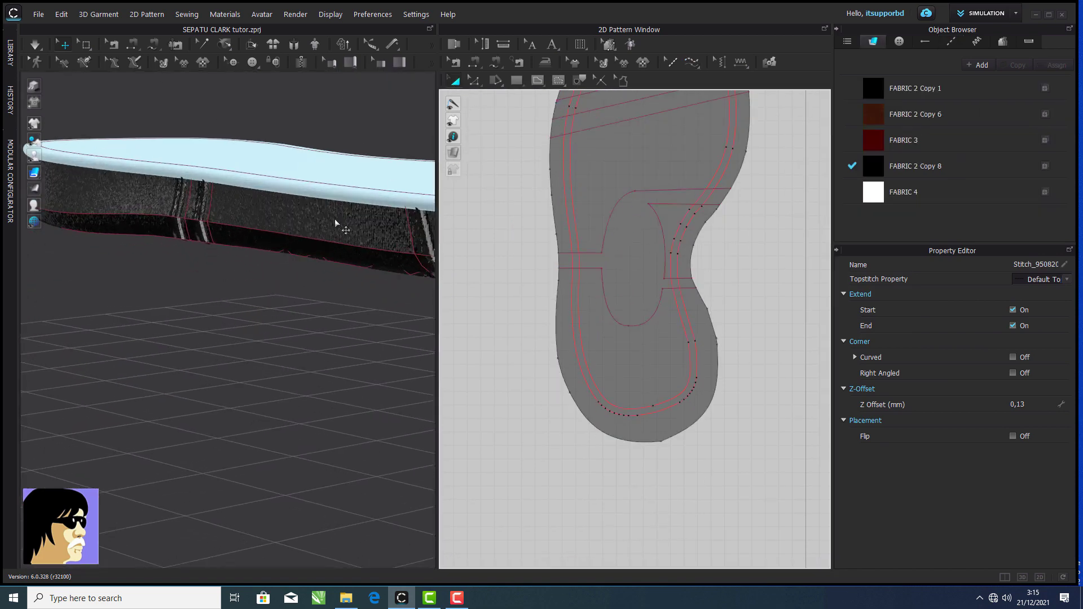
- Examine the material properties of the outsole's fabric, FABRIC 2 Copy 1
left_click(334, 219)
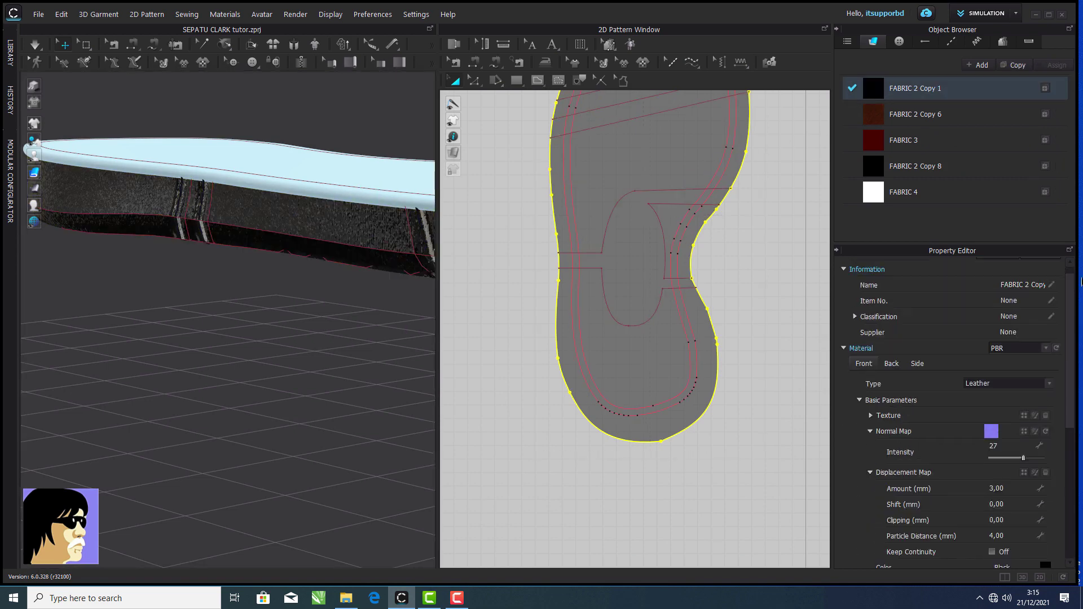
scroll(1044, 395, "down", 10)
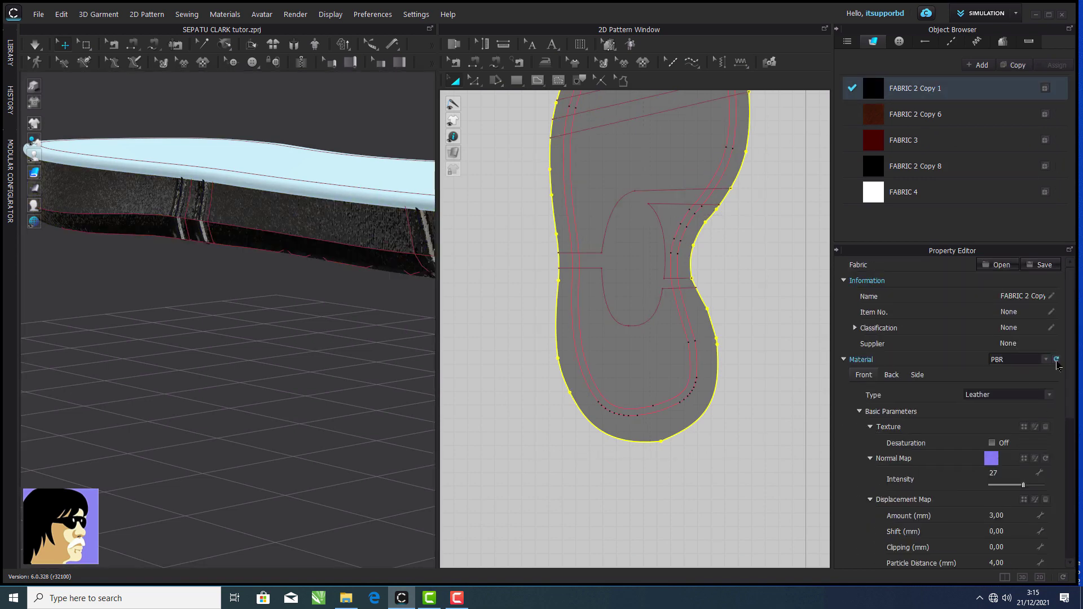
left_click(331, 309)
right_click_drag(332, 309, 344, 280)
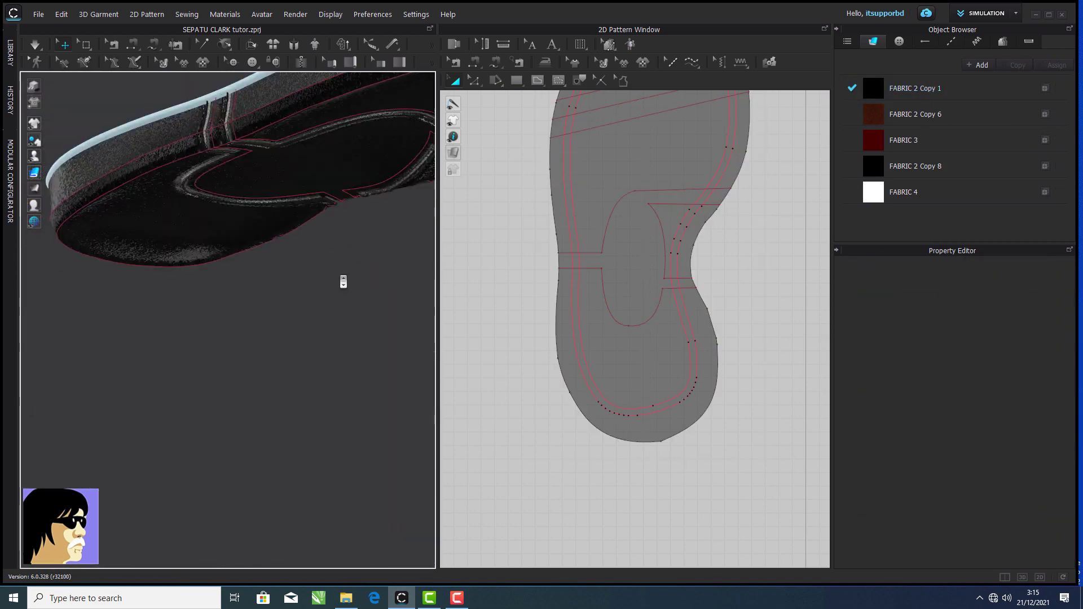
- Hide the red pattern lines on the sole in the 3D window and view its underside
scroll(293, 316, "down", 4)
right_click_drag(293, 316, 254, 321)
mouse_move(34, 124)
left_click(83, 124)
right_click_drag(344, 316, 395, 285)
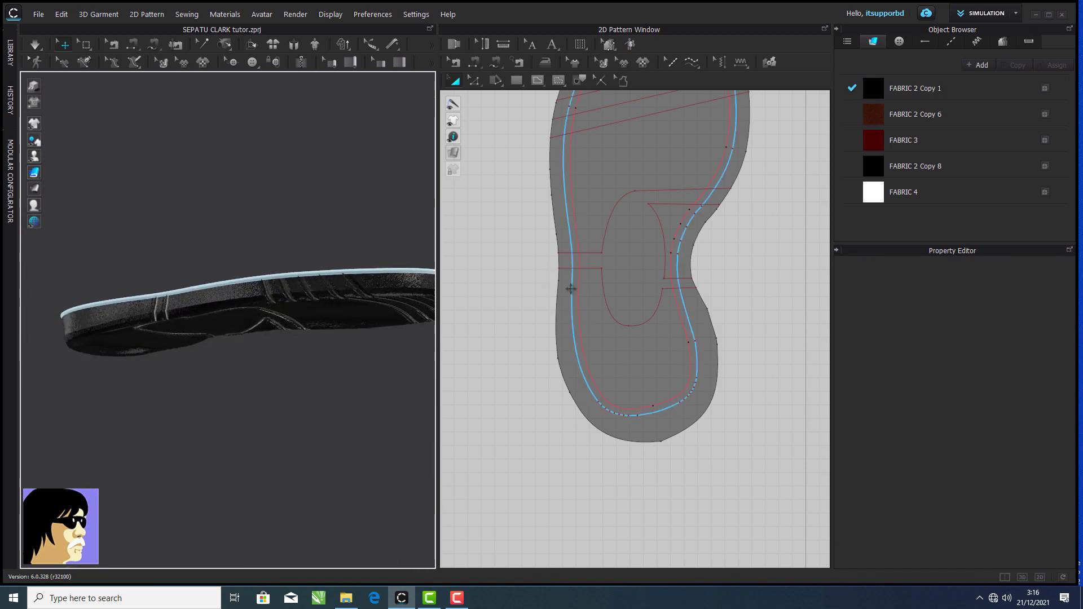
- Adjust the fold angle of the inner line running around the outsole while the simulation is running
left_click(577, 290)
left_click(592, 300)
left_click_drag(580, 294, 579, 297)
left_click(730, 301)
left_click(579, 304)
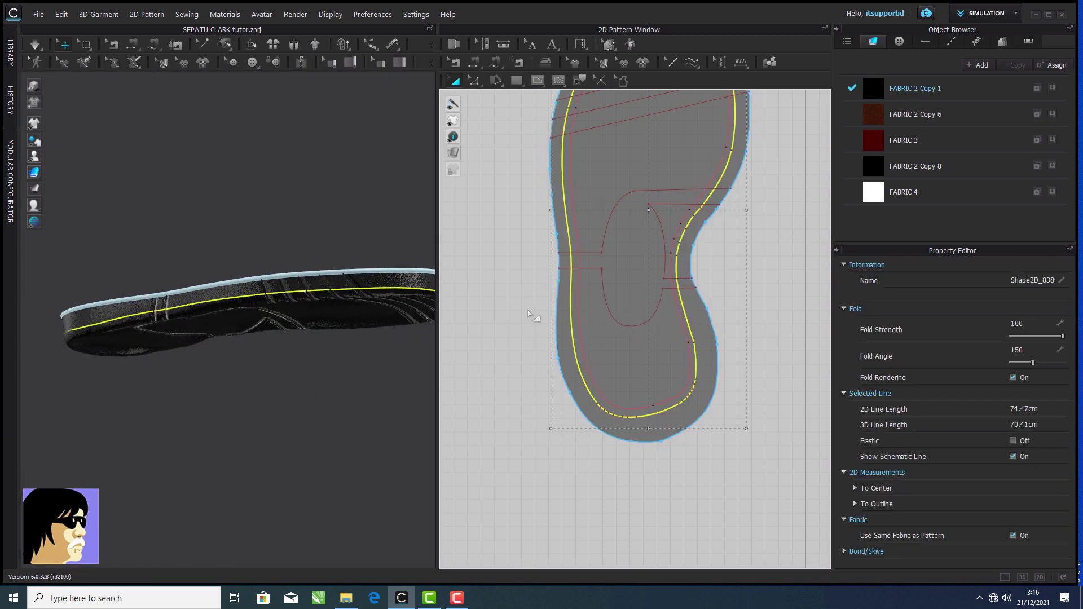
right_click_drag(395, 316, 330, 321)
left_click(35, 45)
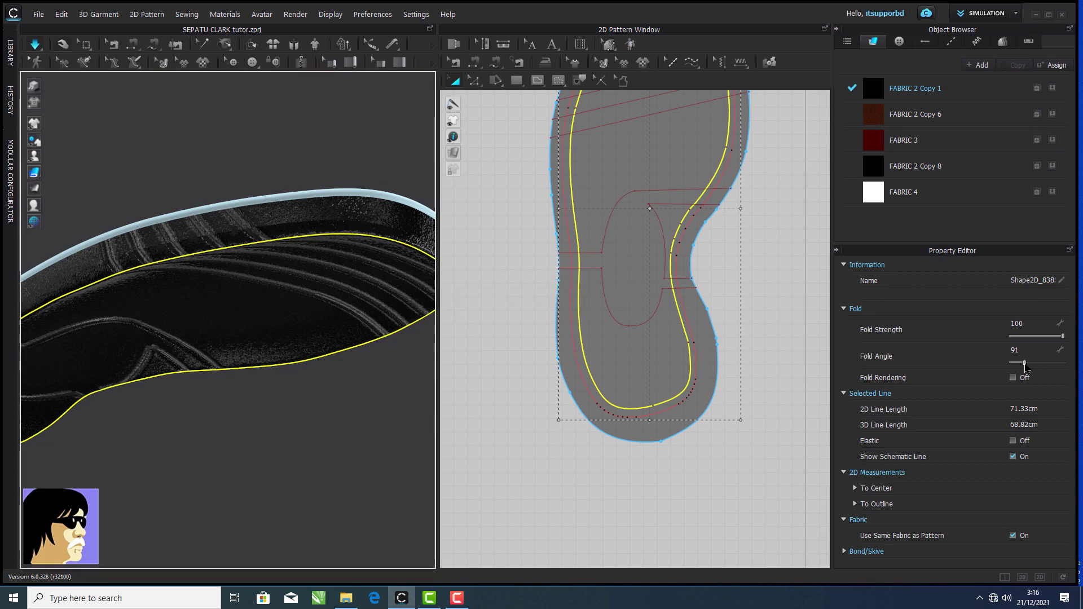
left_click_drag(1025, 364, 1031, 364)
- Inspect the outsole's folded edge from several angles and stop the simulation
right_click_drag(390, 285, 329, 344)
scroll(443, 283, "down", 2)
scroll(264, 351, "up", 3)
right_click_drag(264, 351, 197, 337)
left_click(196, 338)
key("space")
middle_click_drag(197, 338, 287, 294)
scroll(201, 403, "down", 5)
scroll(201, 402, "up", 4)
right_click_drag(237, 361, 326, 301)
- Topstitch the outer outline of the outsole with Default Topstitch Copy 12
left_click(952, 41)
scroll(710, 240, "down", 7)
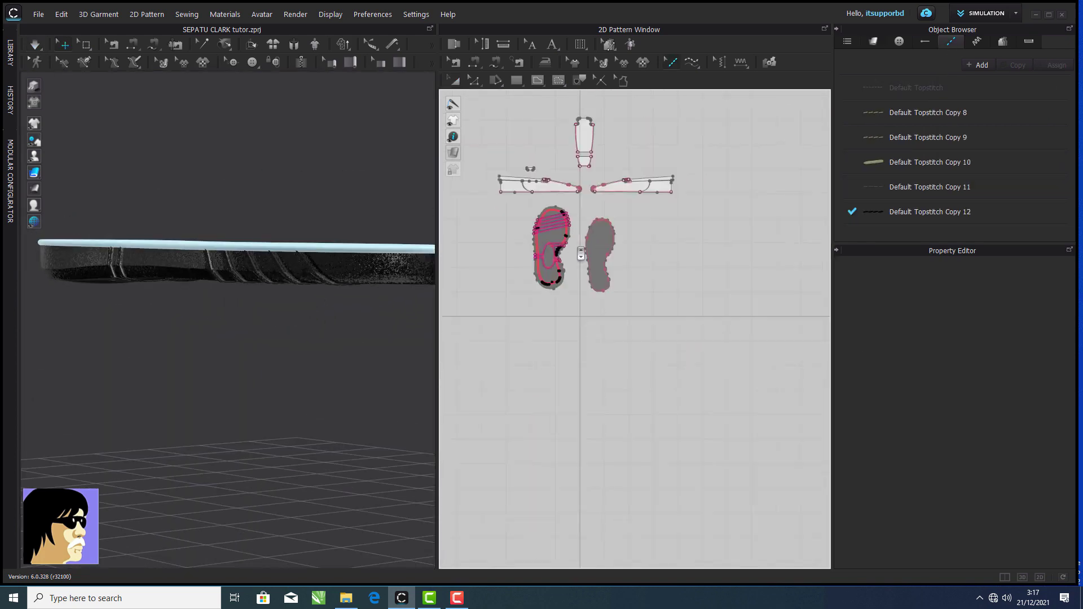
scroll(770, 254, "up", 9)
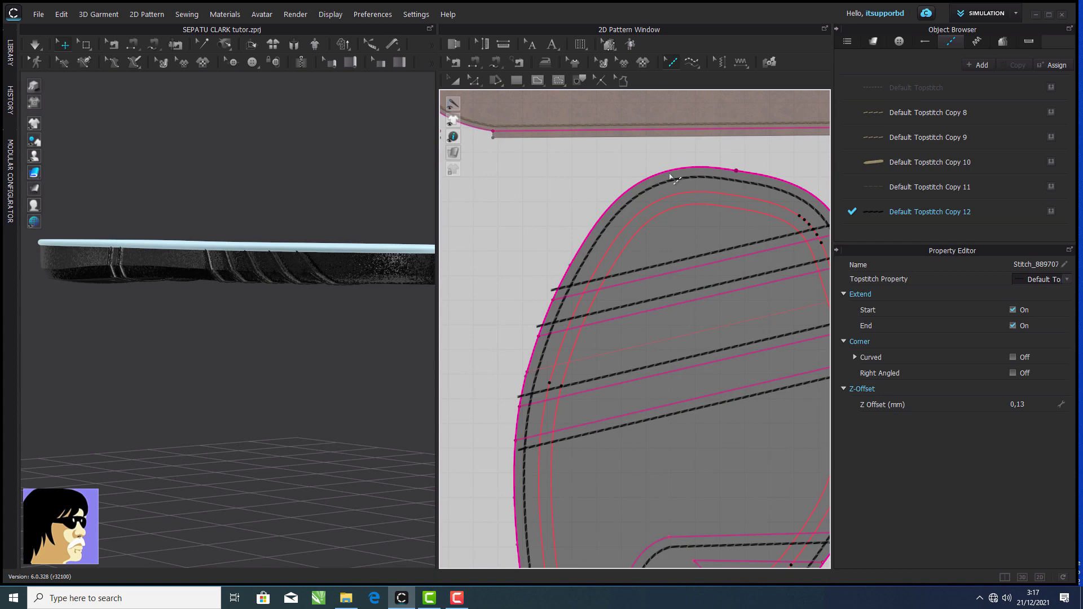
scroll(645, 188, "down", 5)
scroll(590, 223, "up", 3)
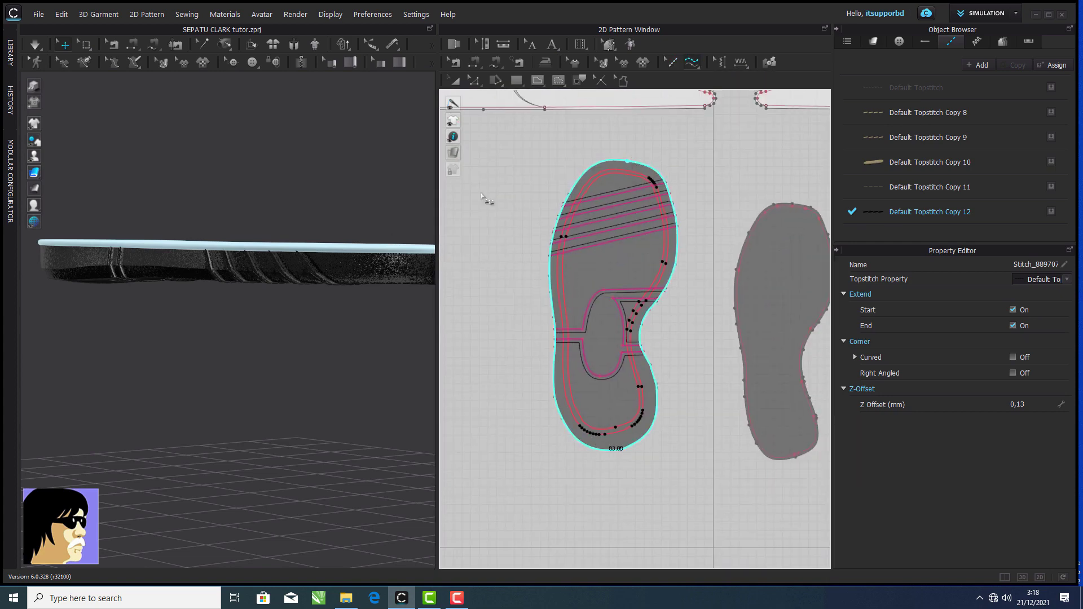
- Enlarge the 2D pattern window and delete the mirrored side upper pattern above the insole
mouse_move(350, 200)
right_mouse_down()
mouse_move(324, 208)
mouse_move(412, 199)
mouse_move(351, 215)
right_mouse_up()
scroll(351, 215, "up", 2)
left_click_drag(438, 206, 520, 206)
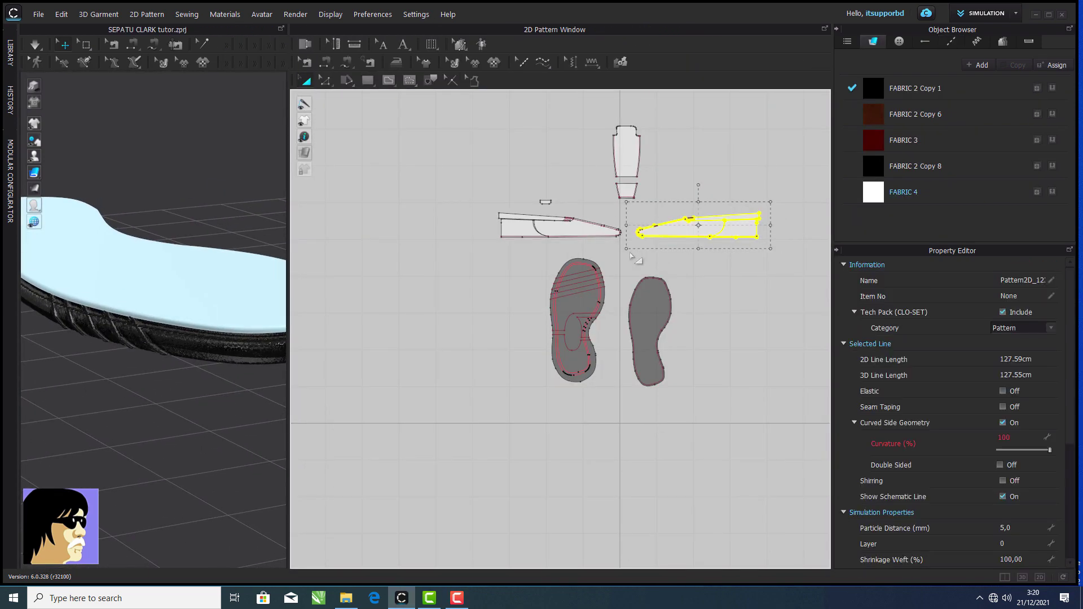
key("Delete")
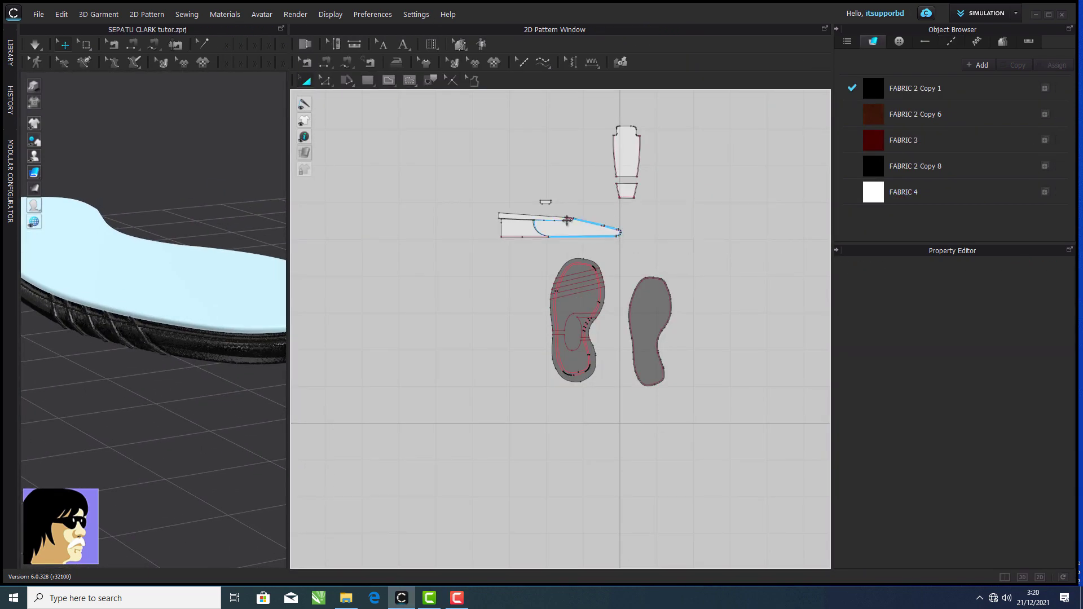
- Move the collar strip and vamp piece of the remaining side upper apart from the heel piece in 2D
scroll(556, 221, "up", 5)
left_click_drag(608, 215, 594, 196)
left_click_drag(564, 248, 608, 253)
left_click(529, 141)
middle_click_drag(634, 215, 467, 201)
scroll(466, 201, "down", 4)
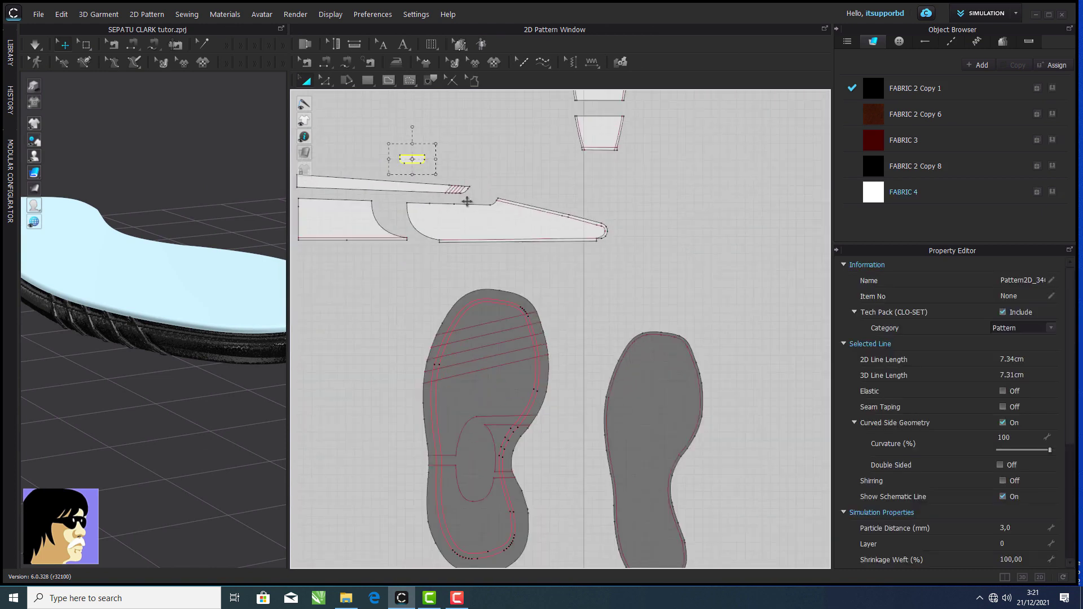
- Select the collar strip, heel and vamp pieces of the side upper, and turn and move them together in 3D
left_click_drag(316, 169, 651, 254)
right_click(378, 214)
left_click(425, 474)
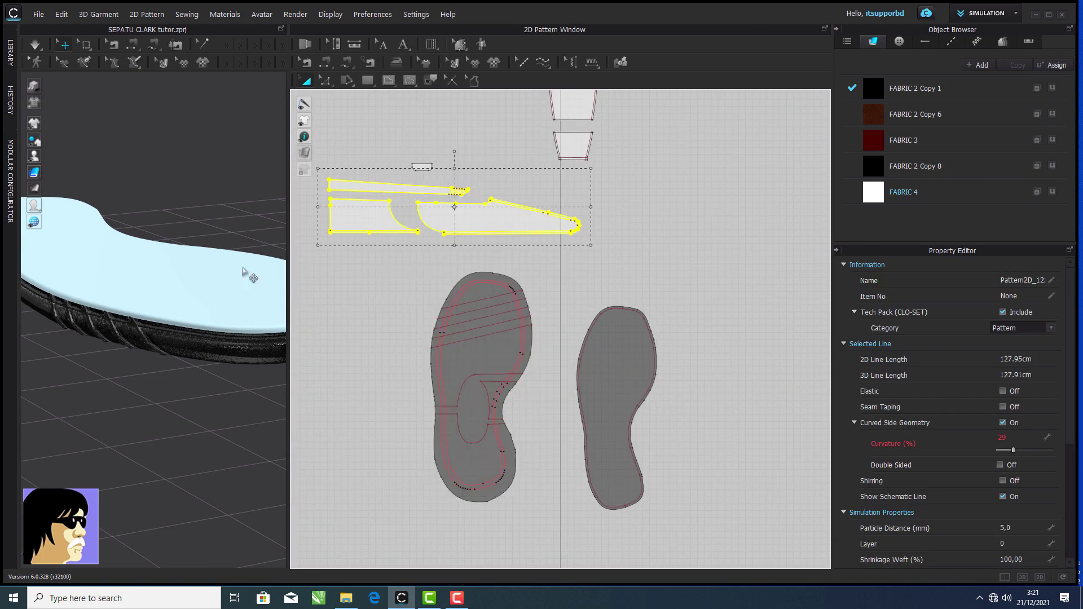
scroll(249, 273, "down", 4)
middle_click_drag(135, 158, 182, 326)
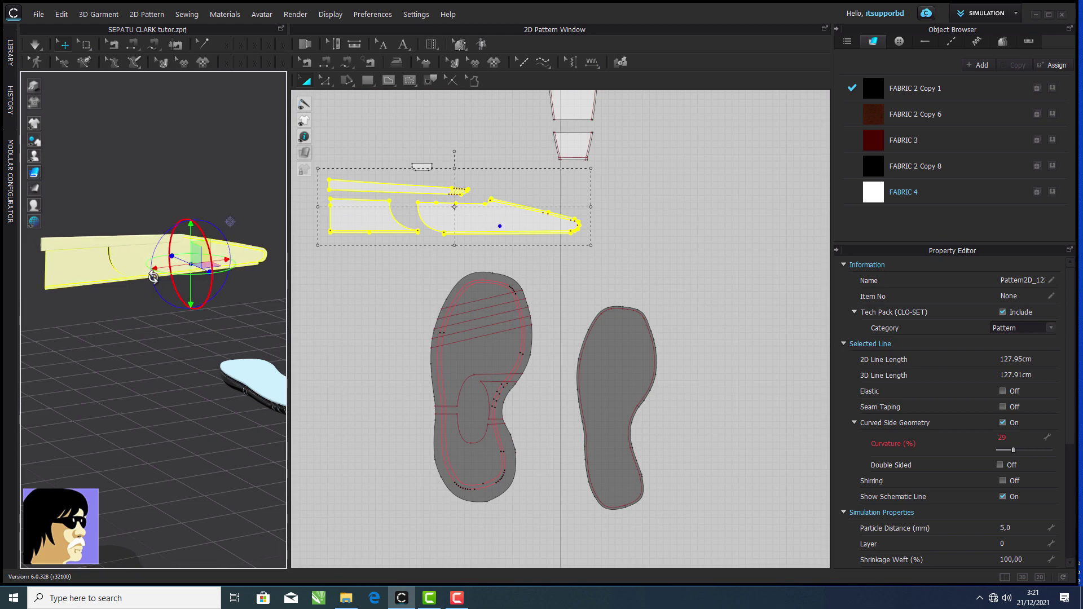
left_click(145, 260)
left_click_drag(121, 269, 19, 293)
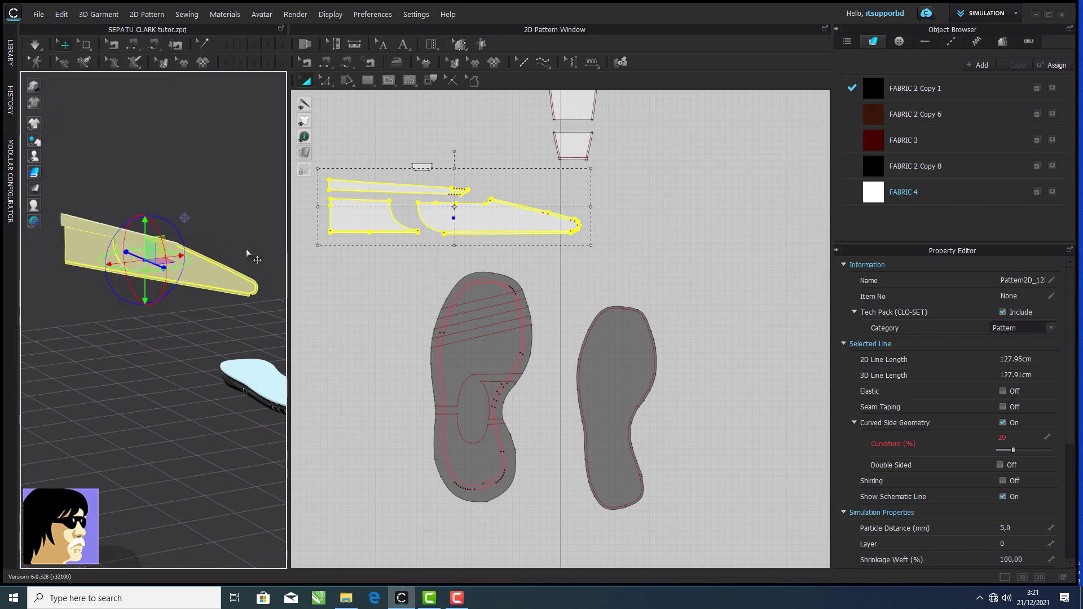
left_click_drag(289, 268, 503, 276)
right_click_drag(452, 276, 384, 319)
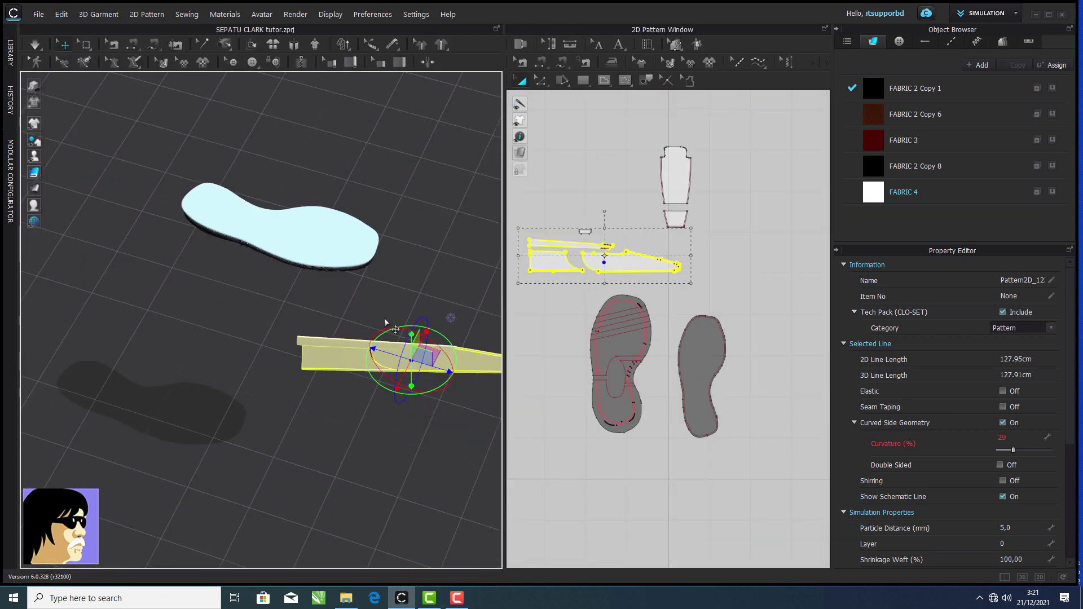
- Position the three side upper pieces upright above one side edge of the insole in 3D
left_click(428, 401)
left_click_drag(524, 225, 696, 282)
right_click_drag(395, 339, 279, 316)
left_click(287, 330)
key("2")
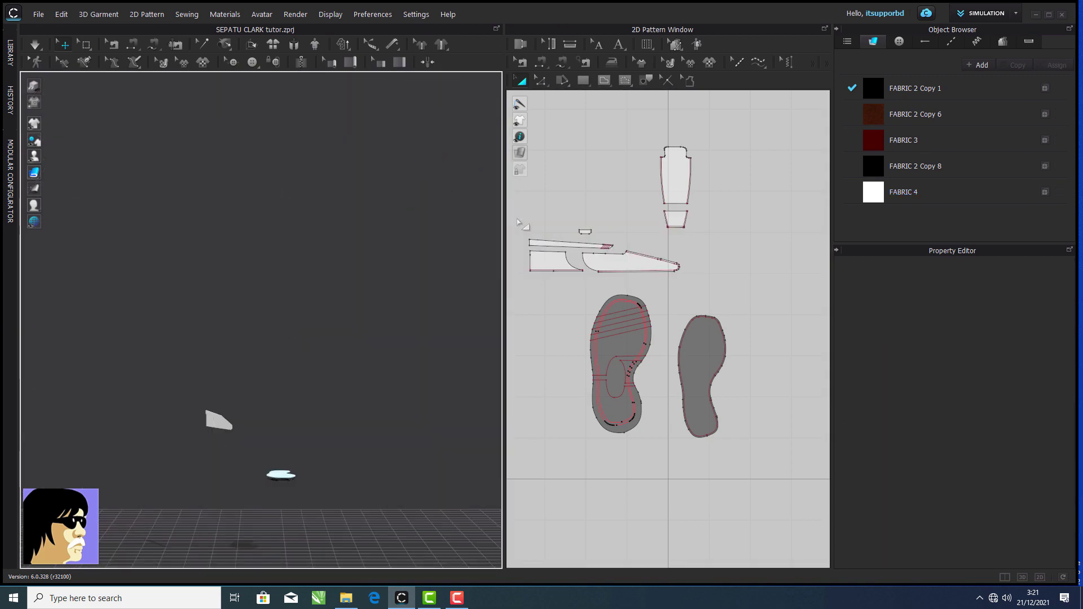
left_click_drag(518, 222, 696, 283)
left_click_drag(227, 395, 269, 438)
left_click(325, 171)
right_click(324, 172)
left_click(619, 271)
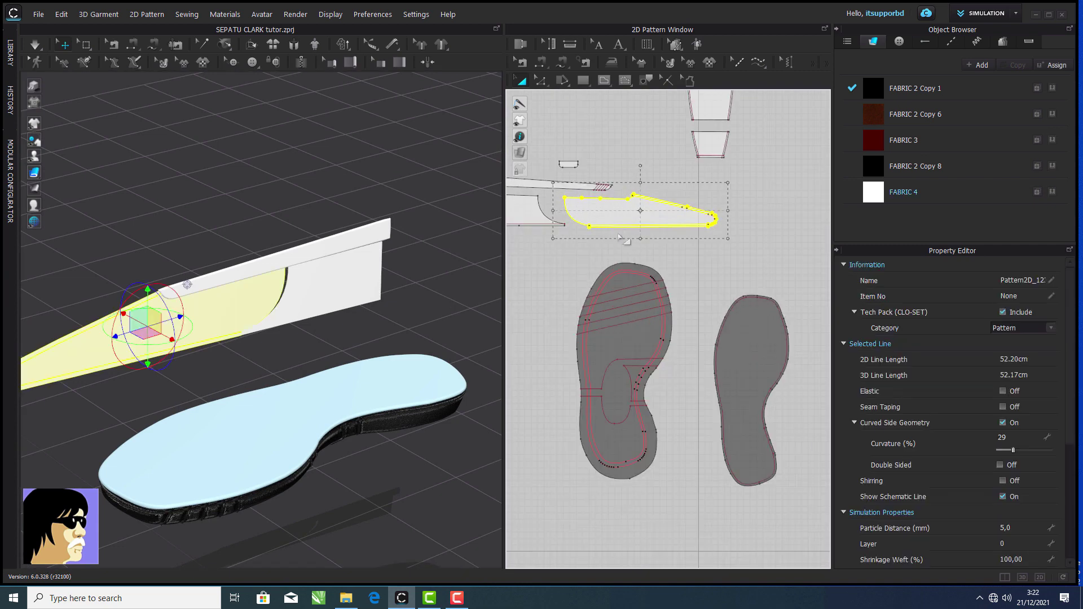
- Sew the bottom edges of the vamp and heel pieces to the insole outline, running from the toe around to the back, with Free Sewing
left_click(563, 62)
left_click(587, 80)
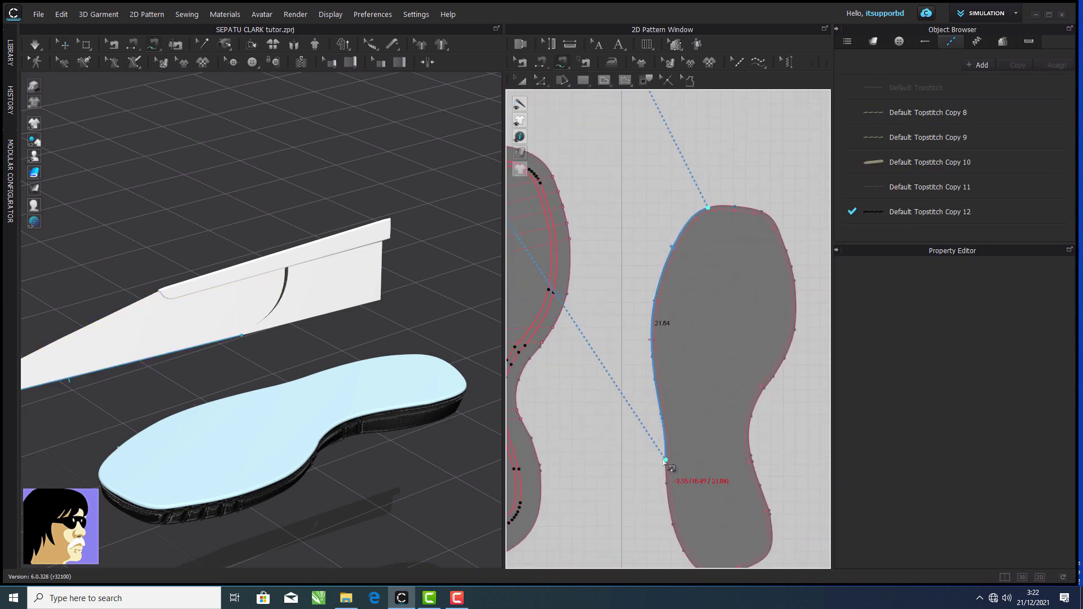
left_click(665, 460)
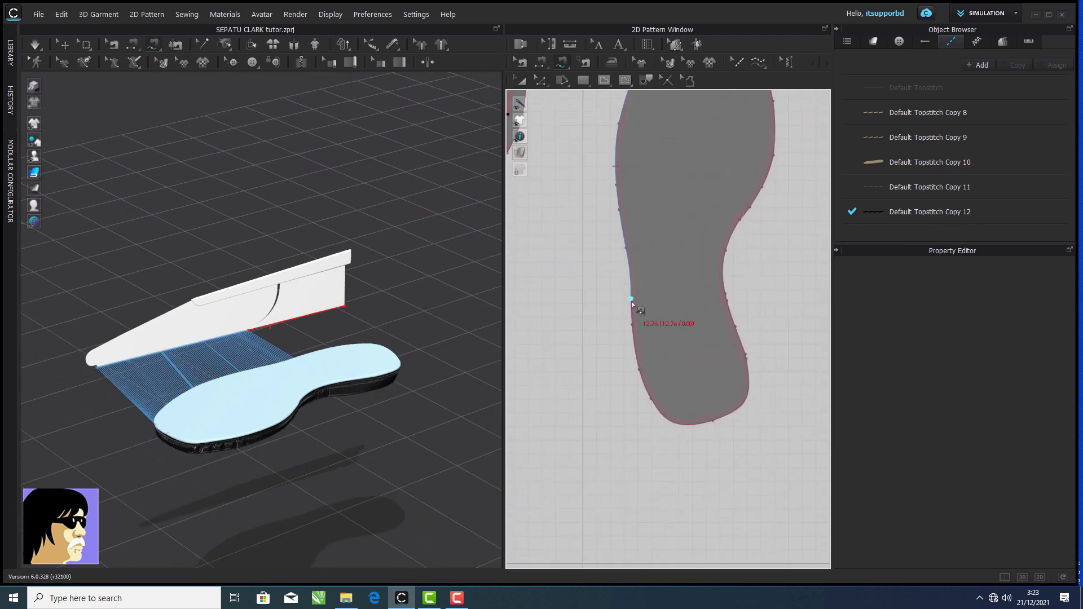
left_click(631, 299)
left_click(713, 421)
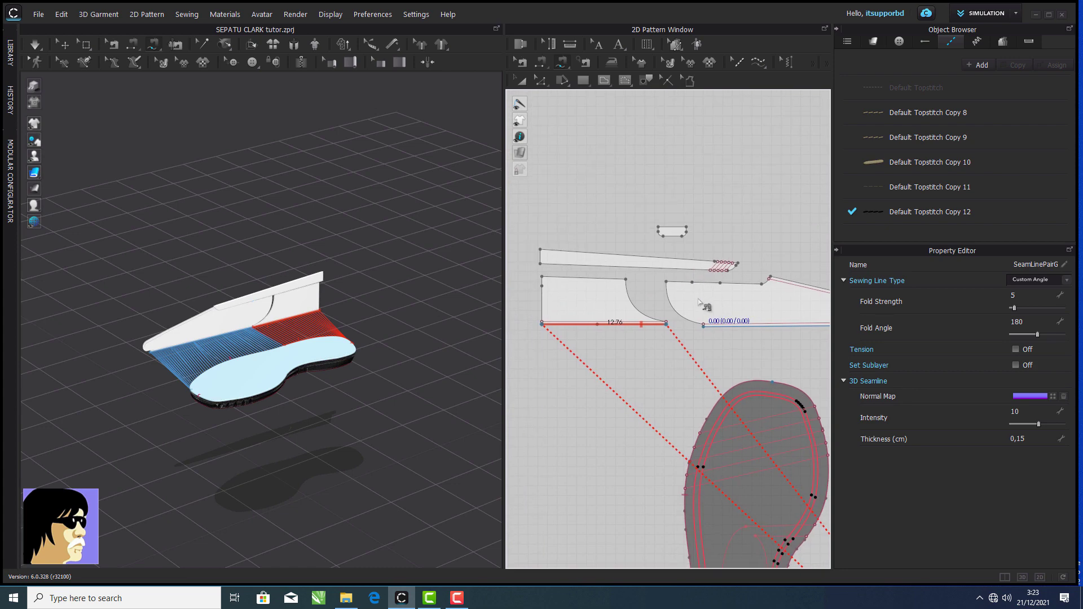
- Sew the vamp piece's curved edge to the matching curved edge of the heel piece with Free Sewing
scroll(701, 303, "up", 3)
left_click(633, 250)
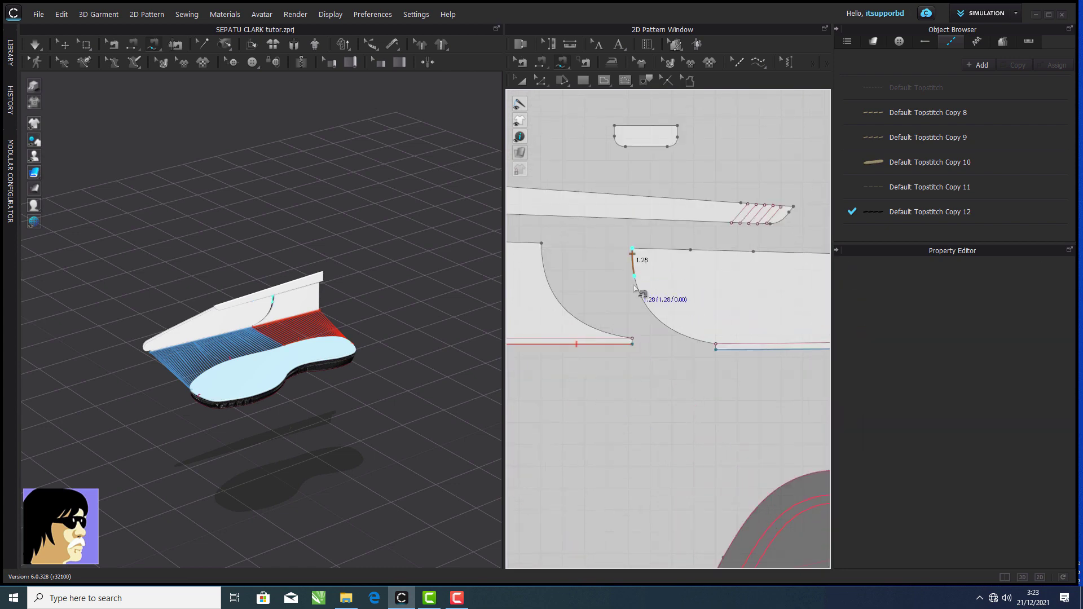
left_click(632, 338)
scroll(276, 310, "up", 5)
mouse_move(316, 248)
right_mouse_down()
mouse_move(292, 244)
mouse_move(327, 237)
right_mouse_up()
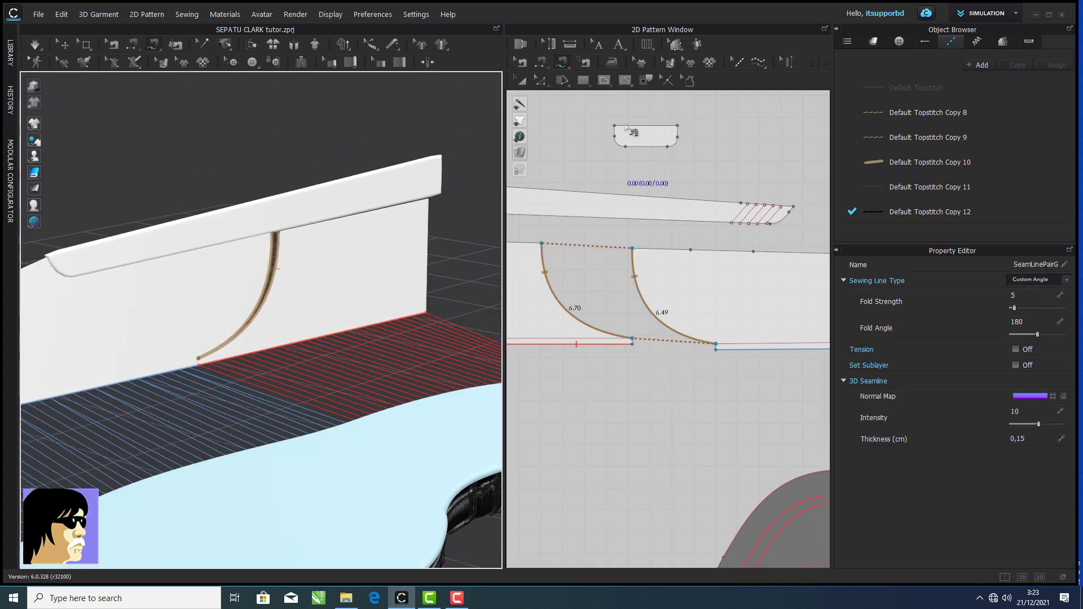
- Sew the short end segments at the bottom of the heel and vamp curves together with Segment Sewing
left_click(541, 62)
scroll(644, 345, "up", 4)
middle_click_drag(646, 356, 599, 348)
left_click(564, 328)
left_click(802, 347)
scroll(636, 360, "down", 5)
scroll(259, 322, "down", 2)
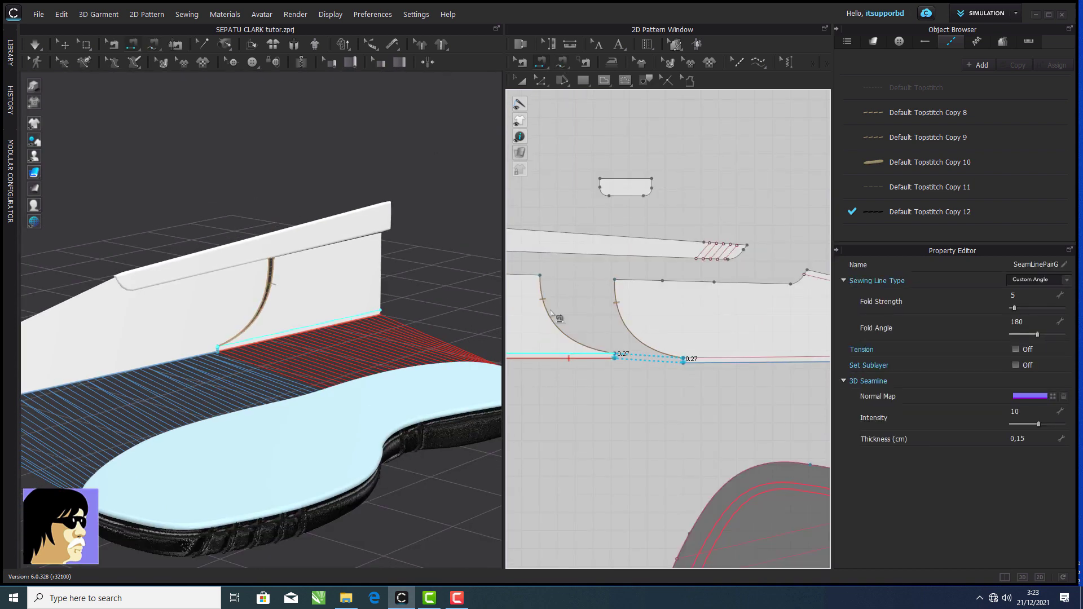
- Move the collar strip down against the vamp piece and the heel piece closer to the vamp in 2D
scroll(728, 364, "down", 3)
left_click(521, 80)
scroll(647, 333, "up", 3)
left_click_drag(628, 284, 662, 310)
scroll(719, 287, "up", 3)
left_click(687, 181)
scroll(638, 310, "down", 4)
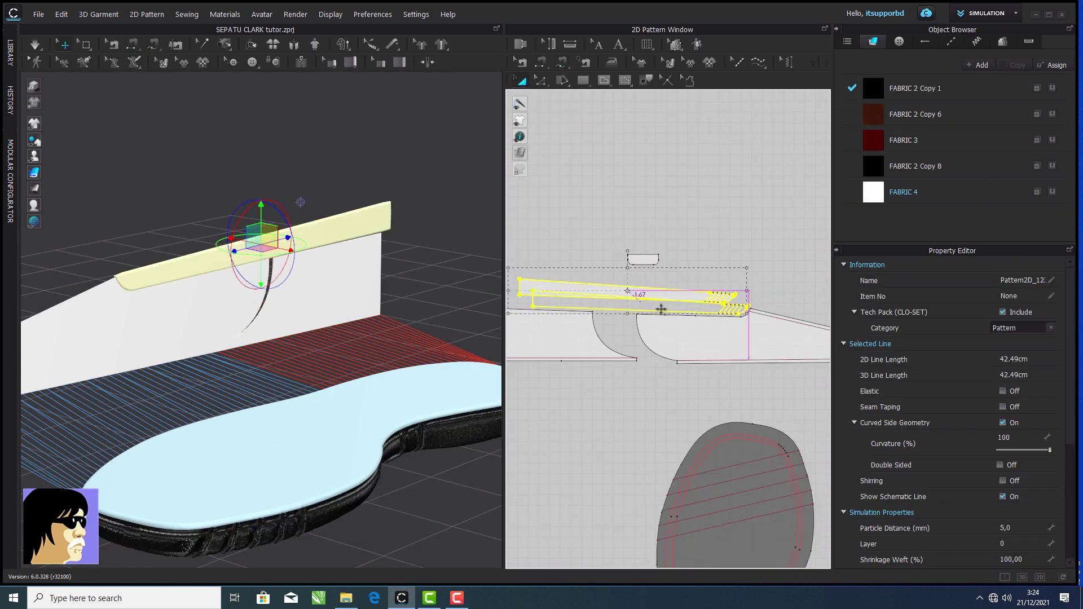
left_click_drag(602, 348, 642, 349)
- Add a point on the collar strip's lower edge where the heel and vamp pieces meet, and undo the last two changes
scroll(650, 314, "up", 4)
left_click(615, 299)
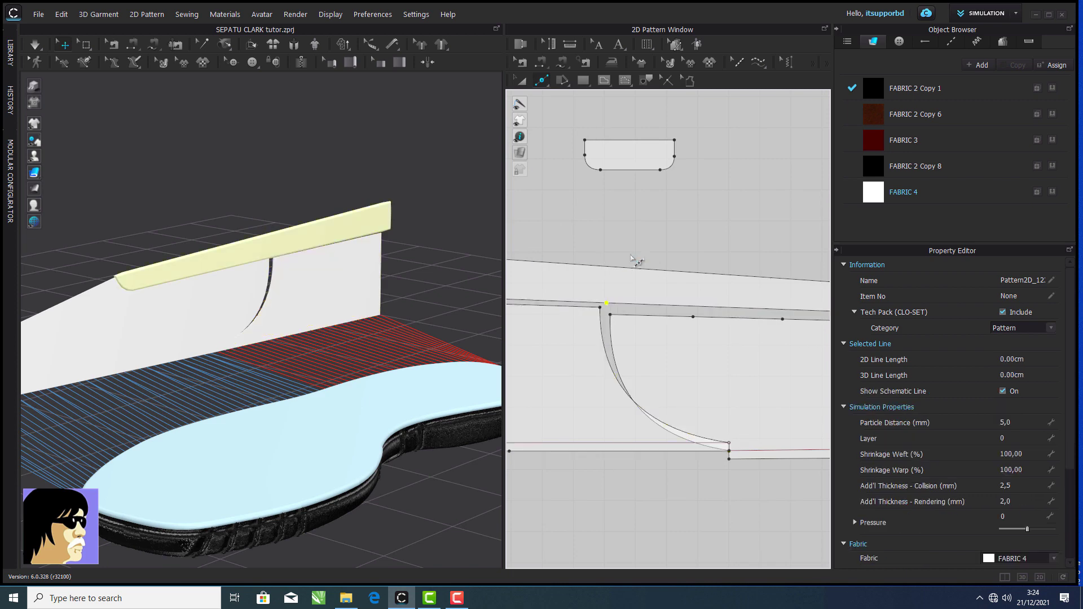
scroll(694, 239, "down", 3)
key("ctrl+z")
key("ctrl+z")
scroll(756, 283, "up", 3)
- Sew the collar strip's rounded front end and lower edge to the vamp piece's top edge with Free Sewing
left_click(561, 62)
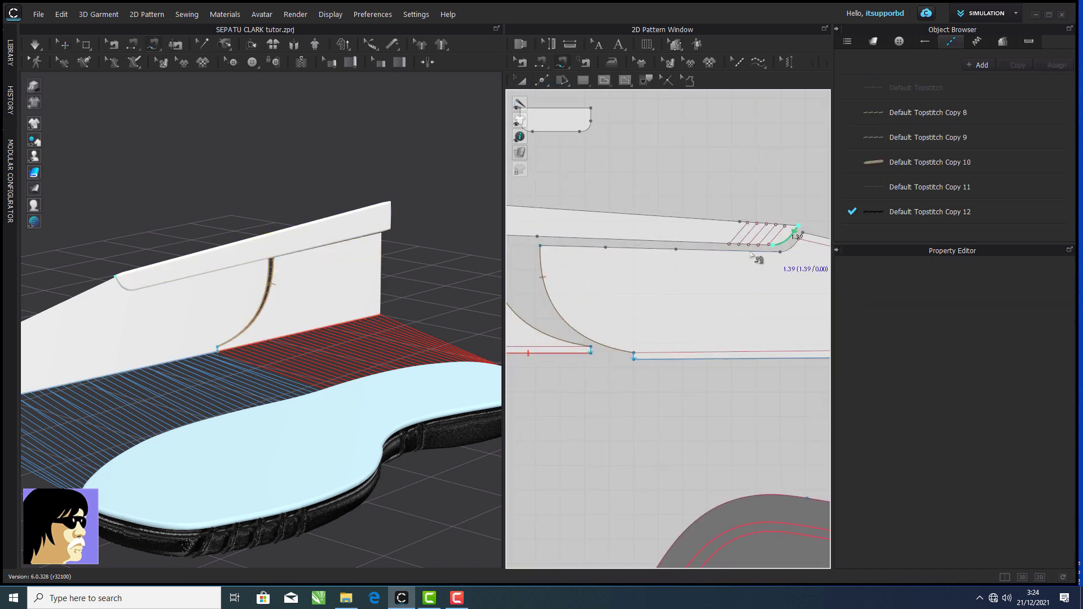
scroll(700, 264, "down", 4)
scroll(782, 245, "up", 3)
scroll(751, 257, "down", 1)
left_click(748, 252)
left_click(543, 262)
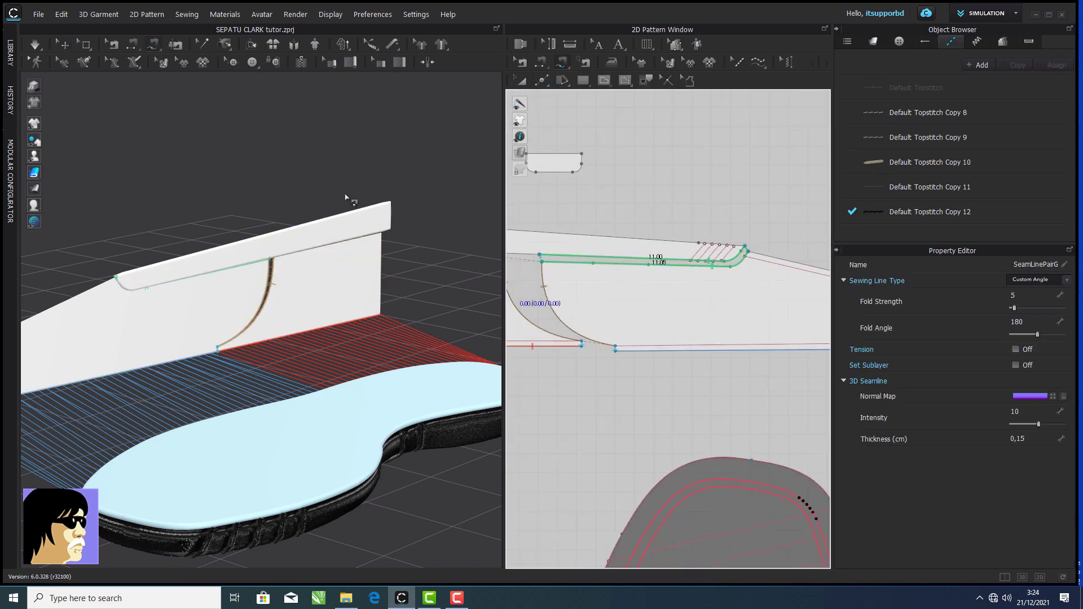
- Raise the collar strip above the vamp and heel pieces in 3D
key("q")
left_click(238, 254)
left_click_drag(239, 257, 245, 168)
- Sew the remaining rear part of the collar strip's lower edge to the heel piece's top edge with Free Sewing
scroll(790, 294, "down", 4)
scroll(728, 291, "up", 5)
left_click(561, 62)
left_click(769, 255)
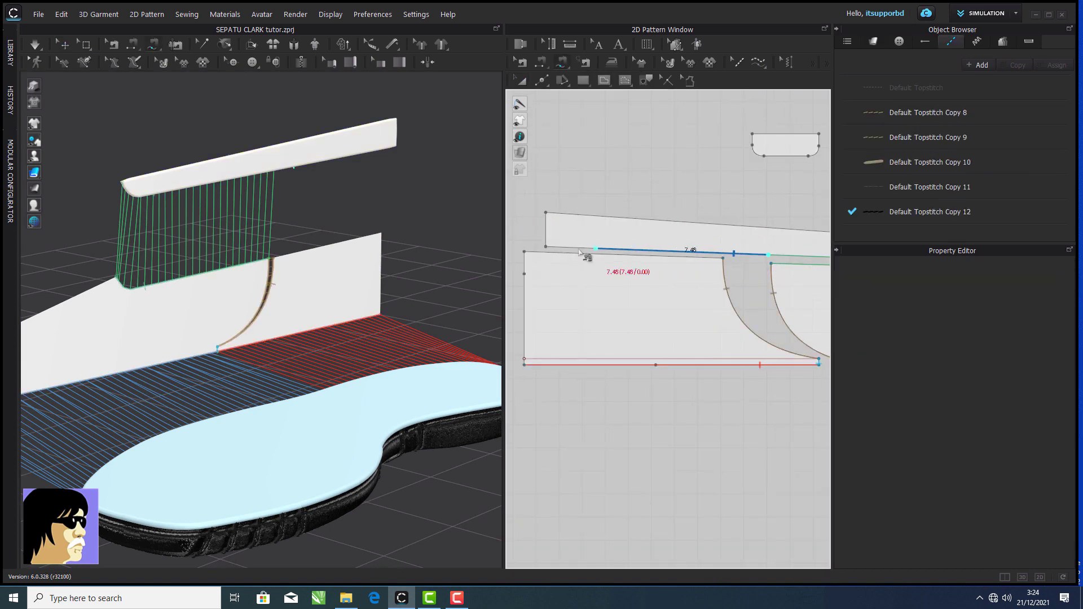
left_click(723, 258)
left_click(524, 251)
- Simulate the sewn side upper onto the insole, check its shape from the front, and stop the simulation
scroll(430, 271, "down", 2)
scroll(700, 200, "down", 5)
right_click_drag(265, 265, 429, 271)
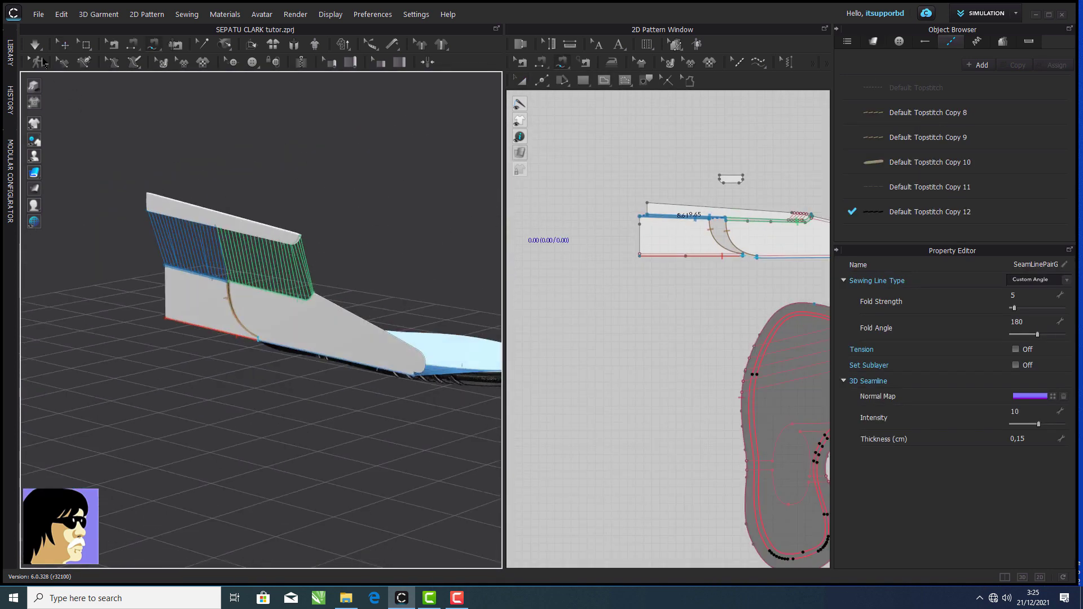
left_click(37, 45)
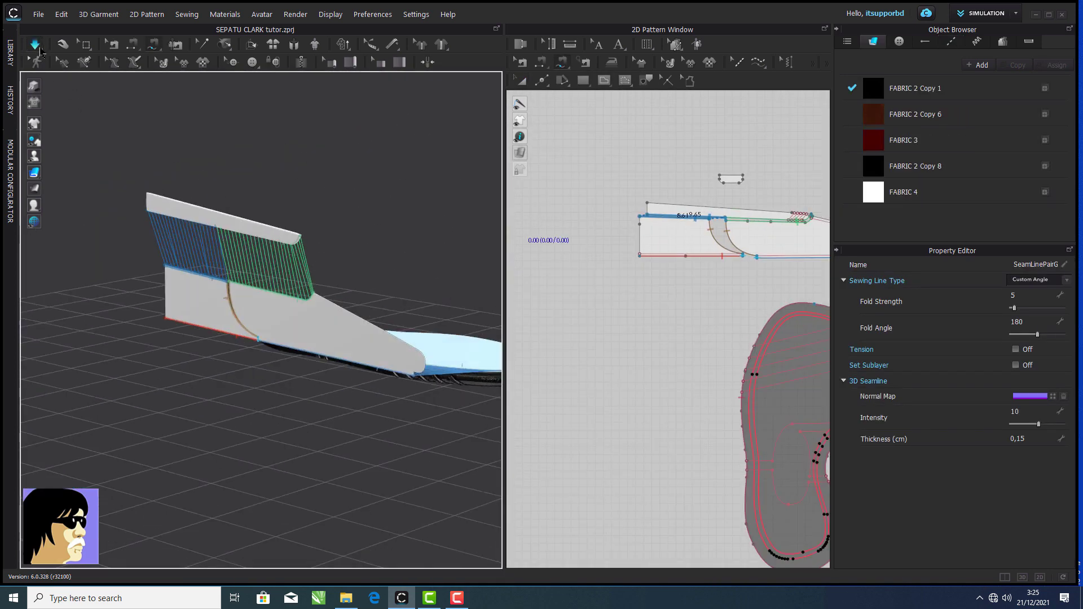
right_click_drag(406, 357, 256, 373)
scroll(257, 373, "up", 2)
scroll(257, 373, "up", 2)
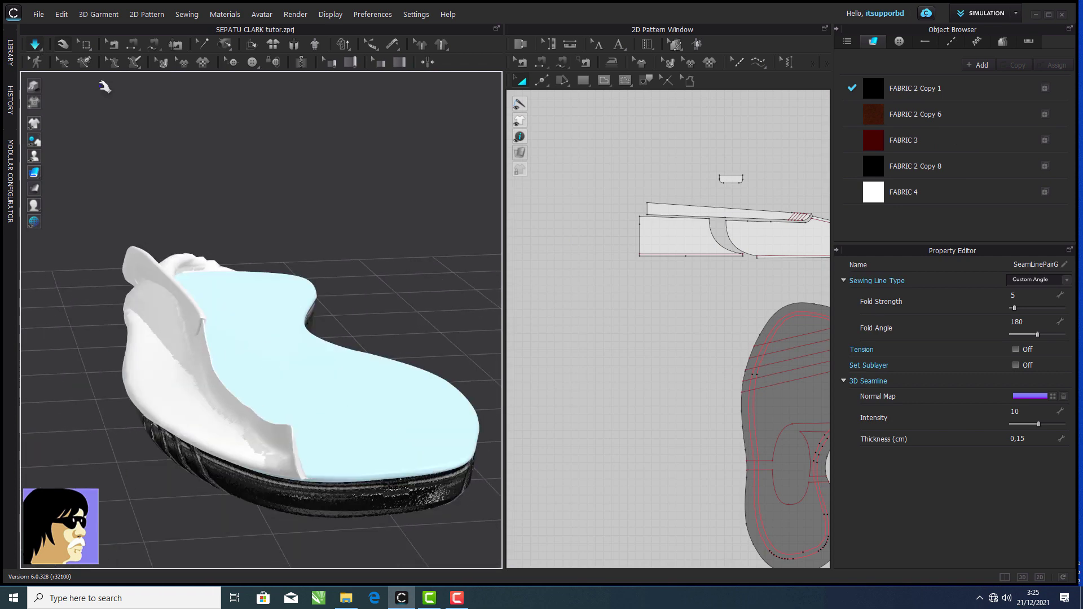
left_click(35, 44)
- Examine the front, back and side material settings and the physical properties of FABRIC 2 Copy 6
scroll(635, 330, "down", 6)
scroll(640, 336, "up", 6)
left_click(873, 41)
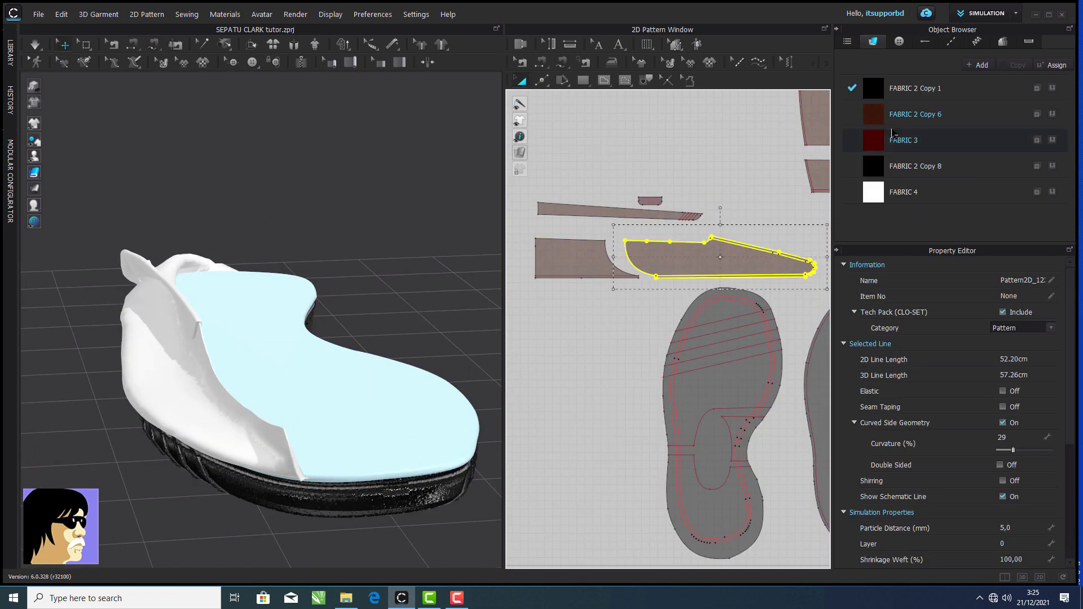
left_click(914, 114)
left_click_drag(1068, 432, 1068, 270)
left_click(891, 377)
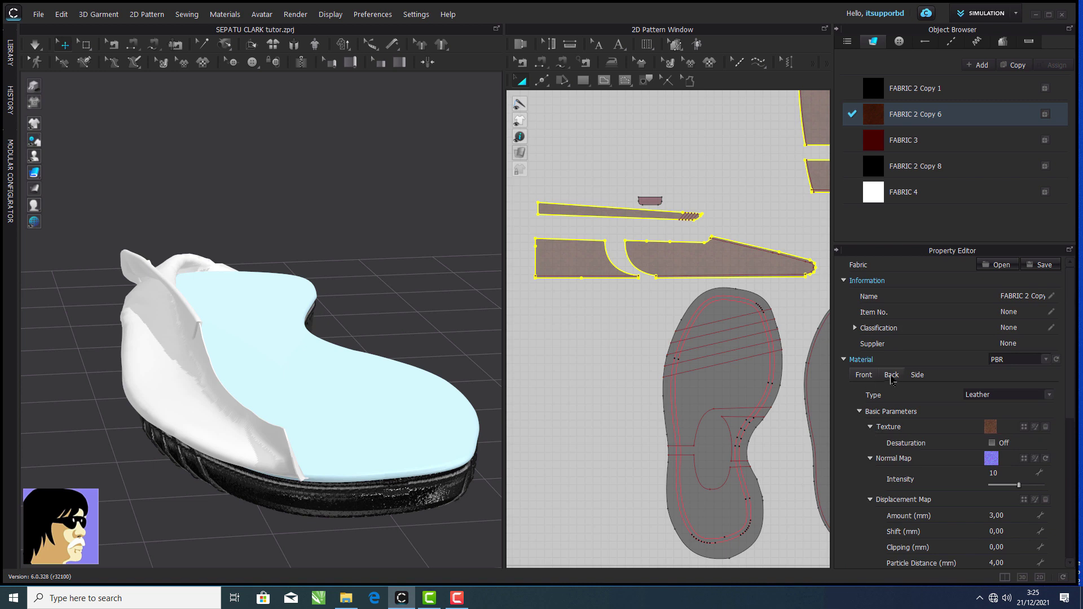
left_click(915, 377)
left_click(895, 377)
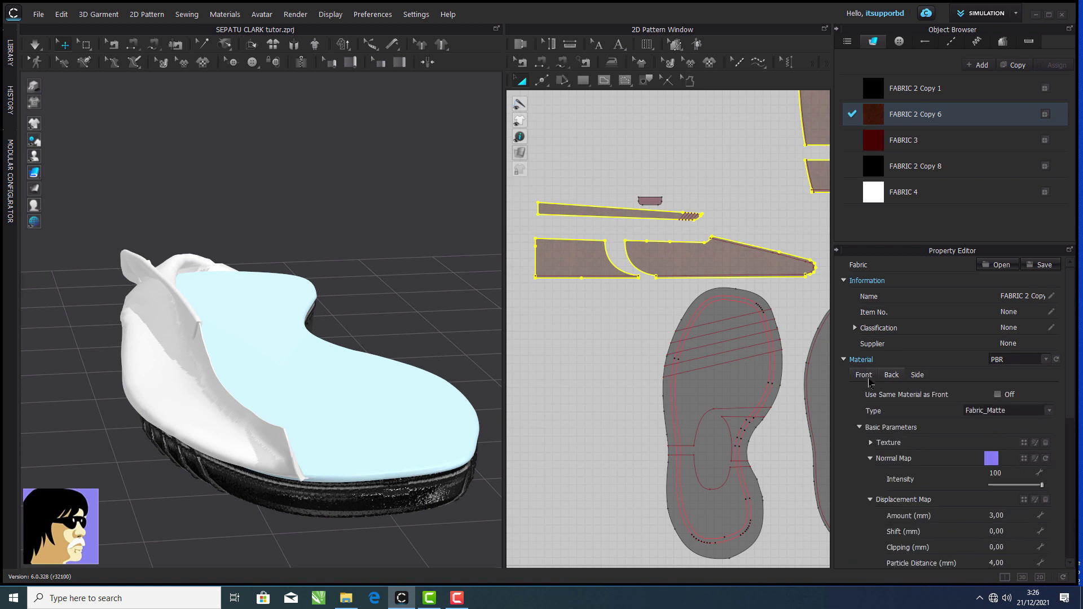
left_click(868, 377)
left_click_drag(1071, 354, 1074, 460)
scroll(1074, 461, "down", 3)
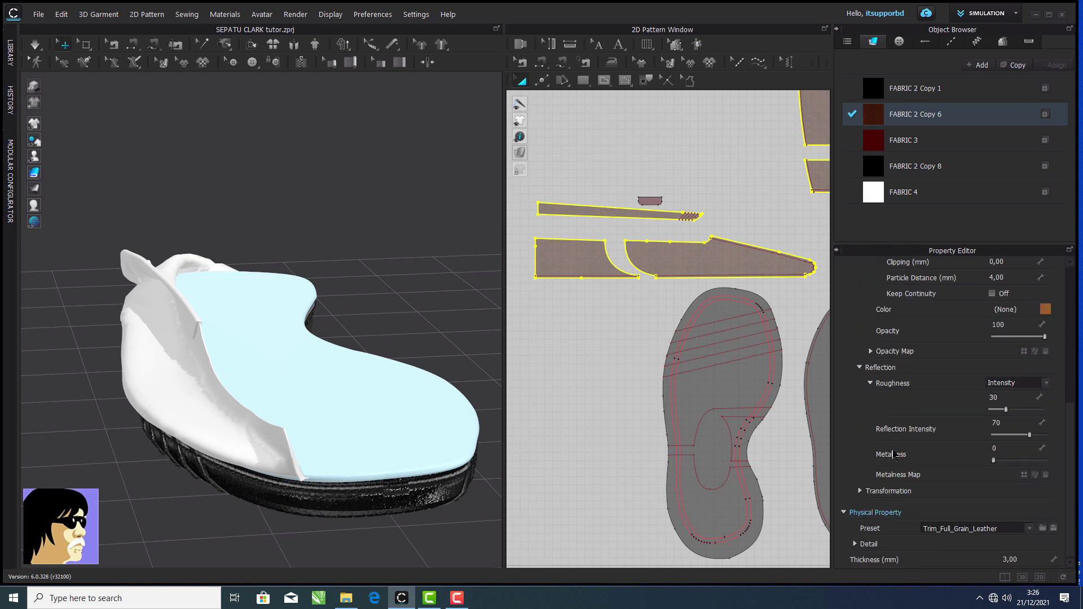
- Examine the simulation and fabric properties of the side upper pieces and the small tab piece
left_click(728, 257)
left_click_drag(1068, 382, 1070, 399)
left_click_drag(533, 182, 825, 286)
left_click_drag(1069, 343, 1068, 363)
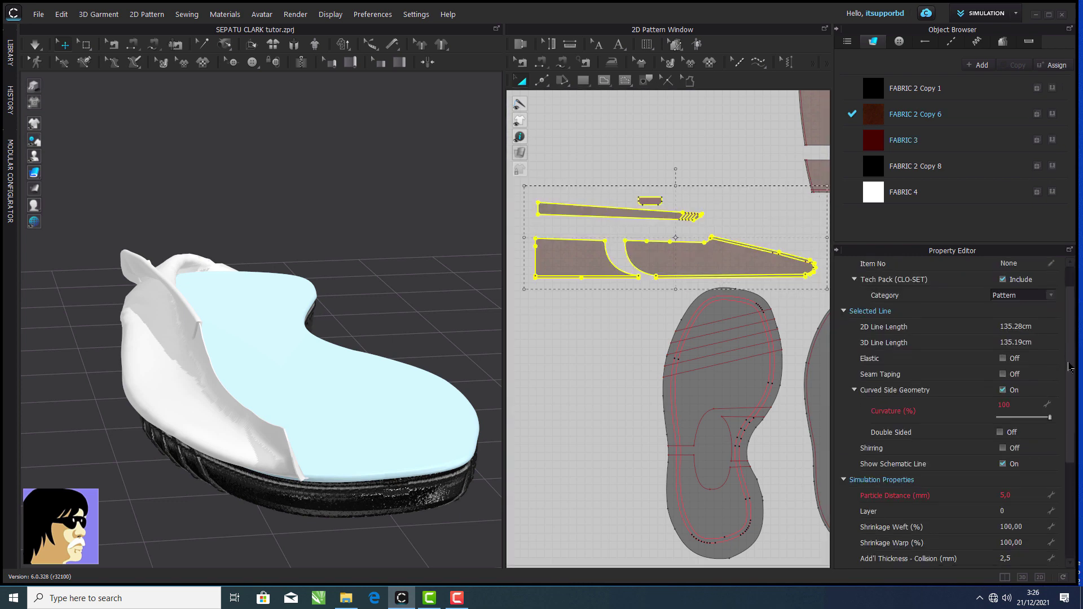
left_click(619, 213)
left_click(655, 203)
scroll(976, 280, "down", 5)
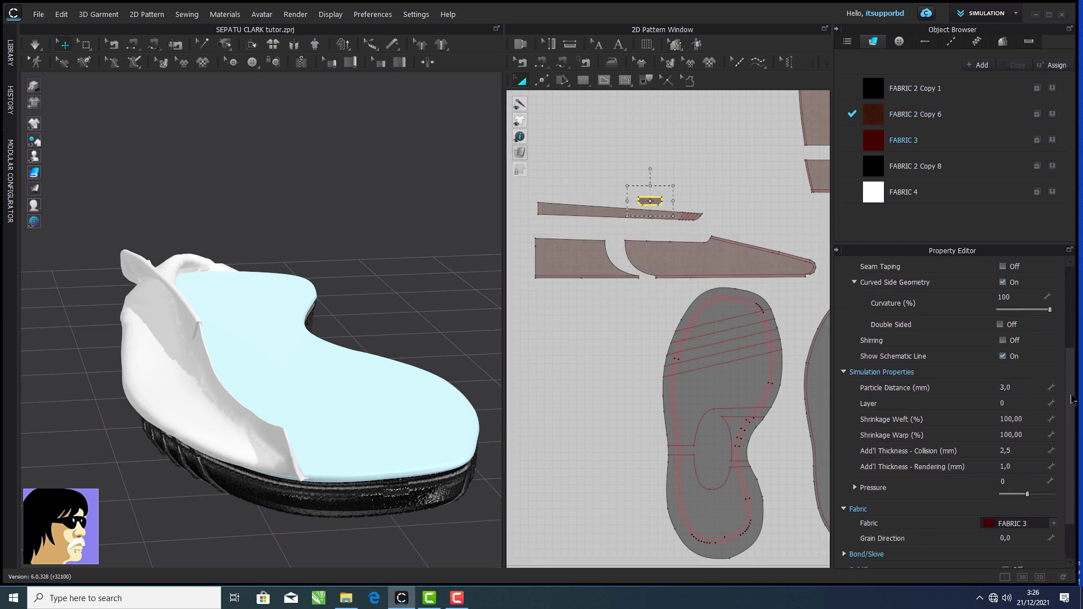
scroll(975, 280, "up", 6)
left_click(606, 216)
scroll(663, 241, "down", 8)
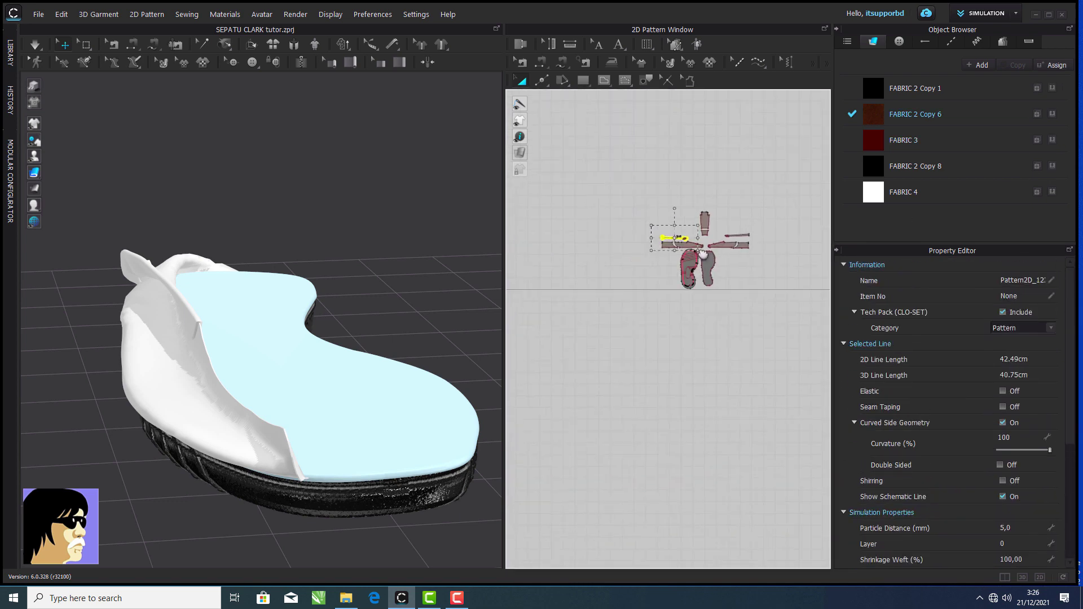
- Assign FABRIC 2 Copy 6 to the collar strip, heel and vamp pieces of the side upper
scroll(678, 242, "up", 7)
left_click_drag(539, 222, 791, 296)
left_click(1051, 115)
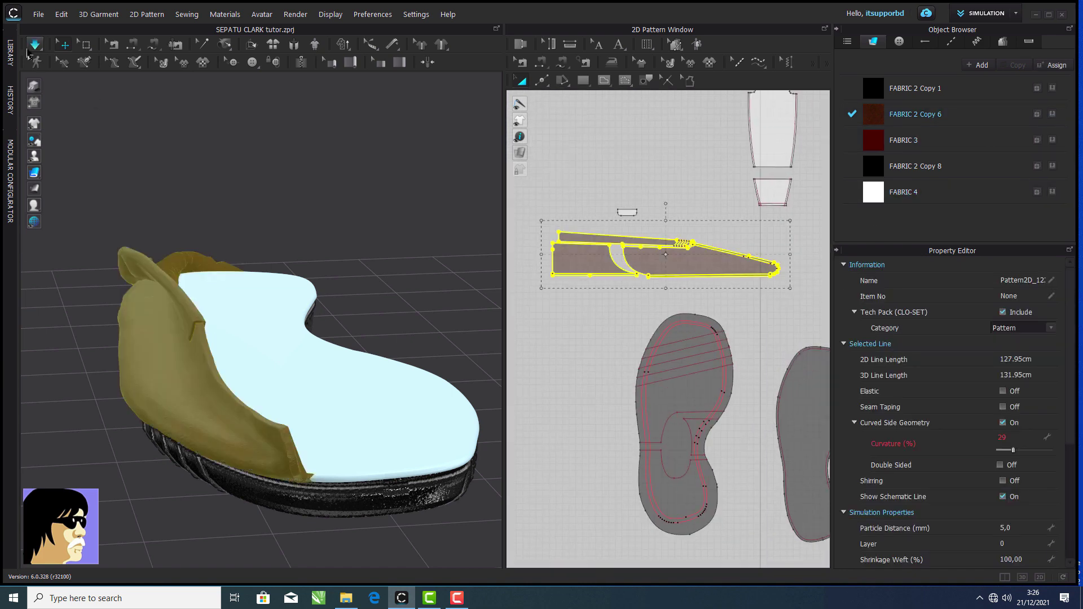
- Simulate the side upper with its leather fabric and inspect the draped result from the side and front
left_click(35, 46)
right_click_drag(141, 349, 202, 293)
scroll(204, 295, "down", 3)
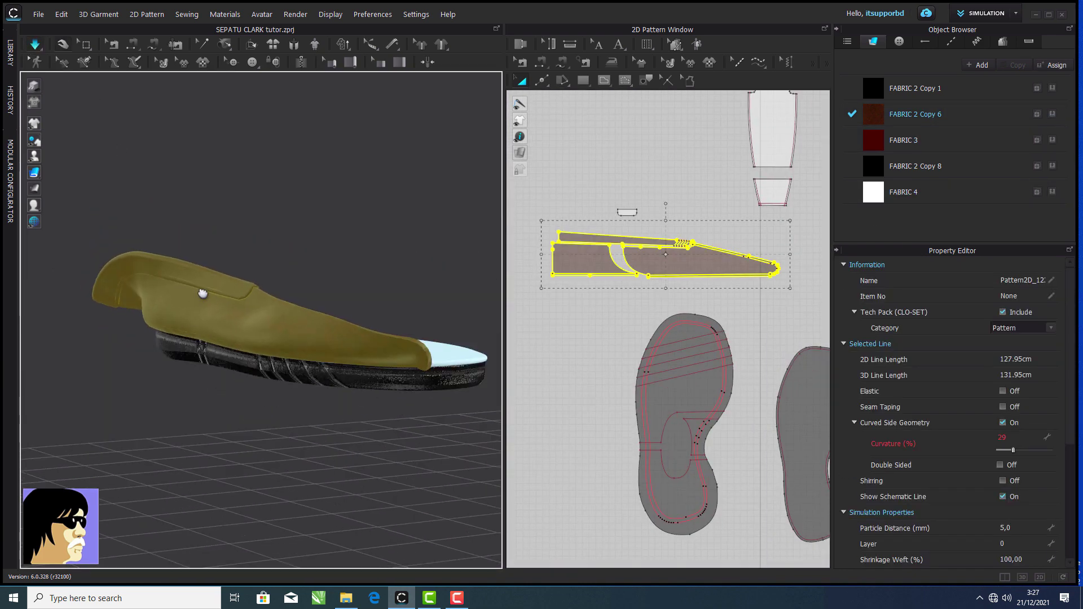
left_click(577, 305)
key("space")
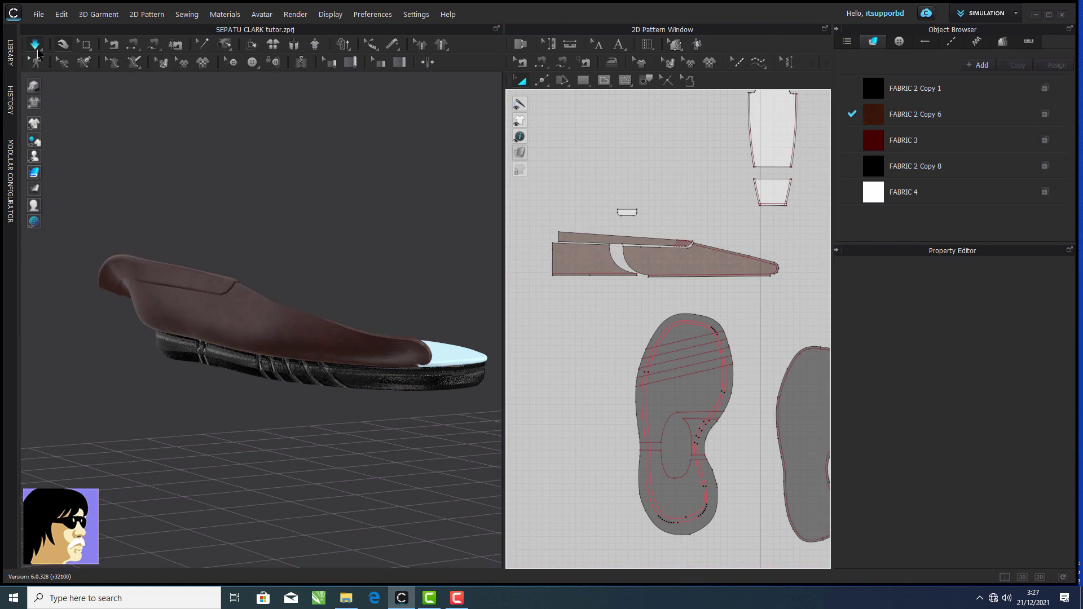
right_click_drag(228, 288, 350, 333)
- Examine the seams joining the bottom edges of the vamp and heel pieces to the insole outline
scroll(526, 304, "down", 8)
scroll(729, 309, "up", 9)
left_click(522, 63)
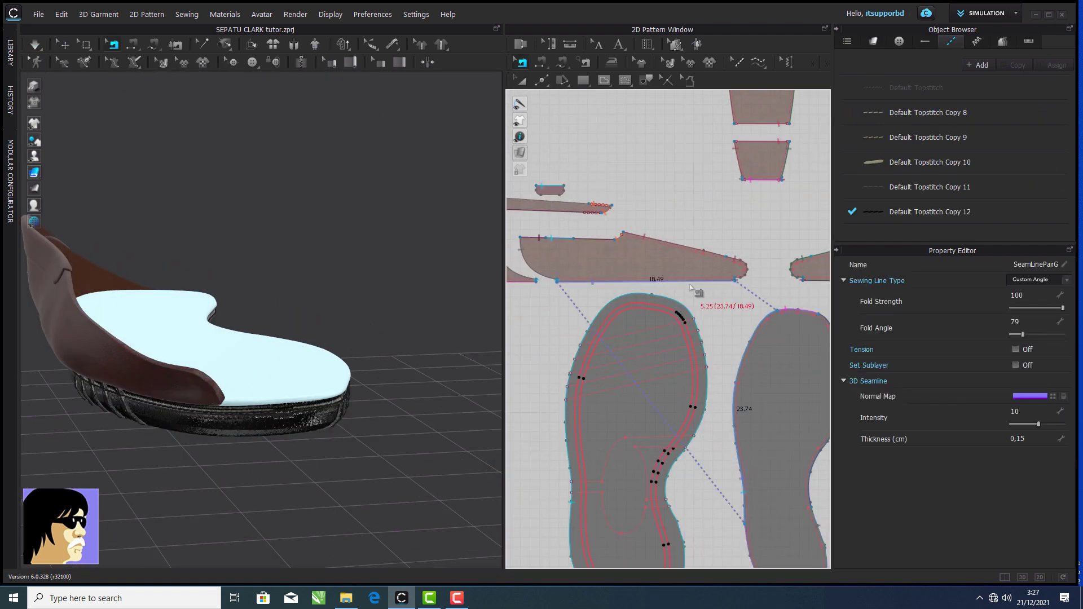
scroll(698, 289, "down", 3)
scroll(661, 282, "up", 4)
left_click(527, 83)
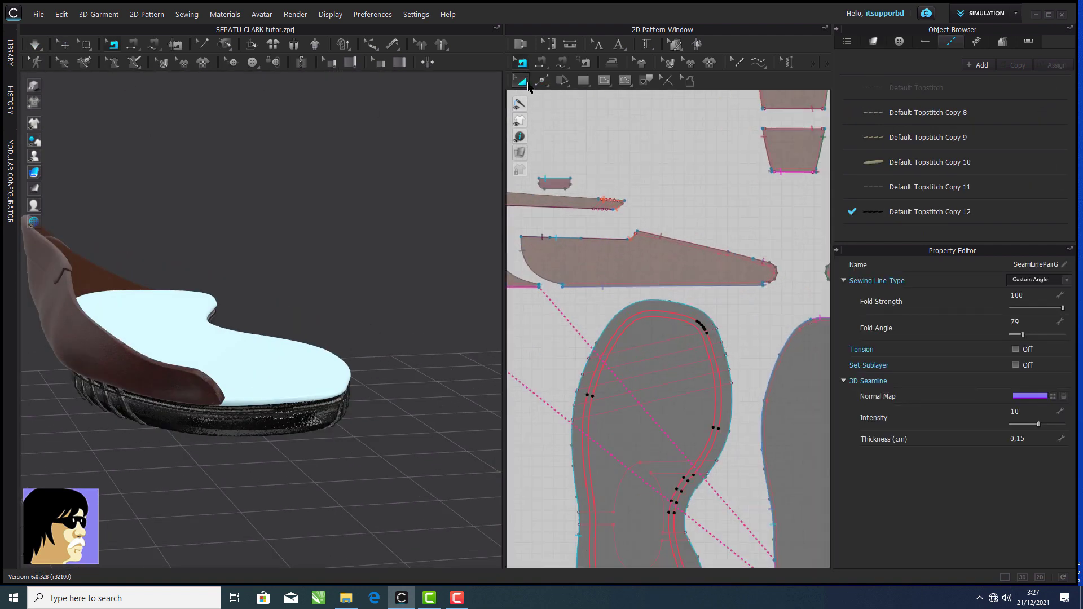
- Examine the curved edge between the heel and vamp pieces and the seams along the collar strip and insole
left_click(595, 287)
middle_click_drag(595, 287, 696, 276)
left_click(617, 302)
left_click(632, 258)
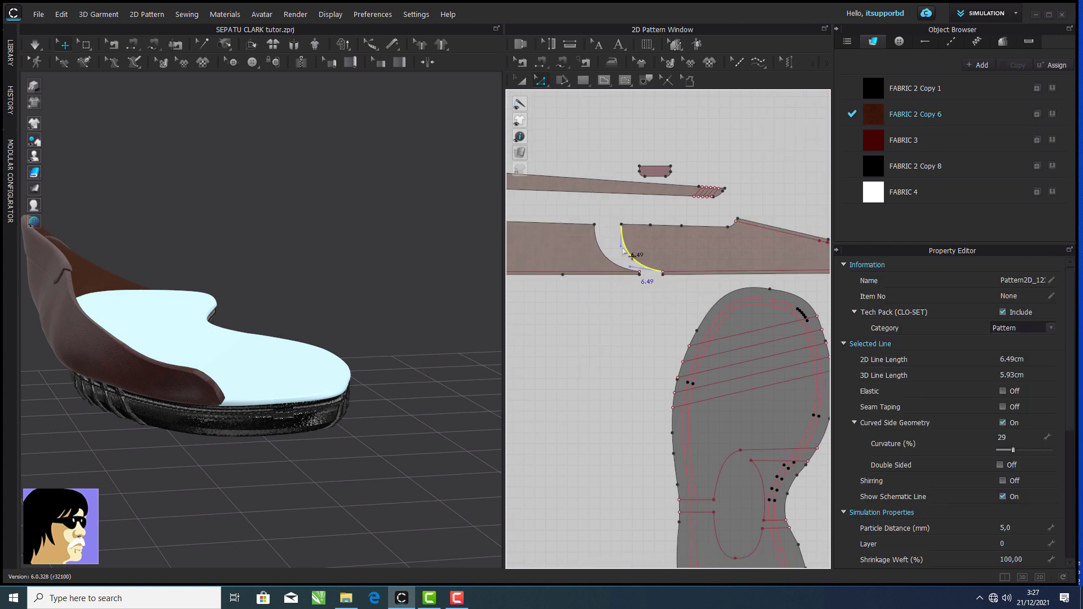
key("b")
left_click(623, 245)
scroll(624, 246, "down", 1)
left_click(633, 207)
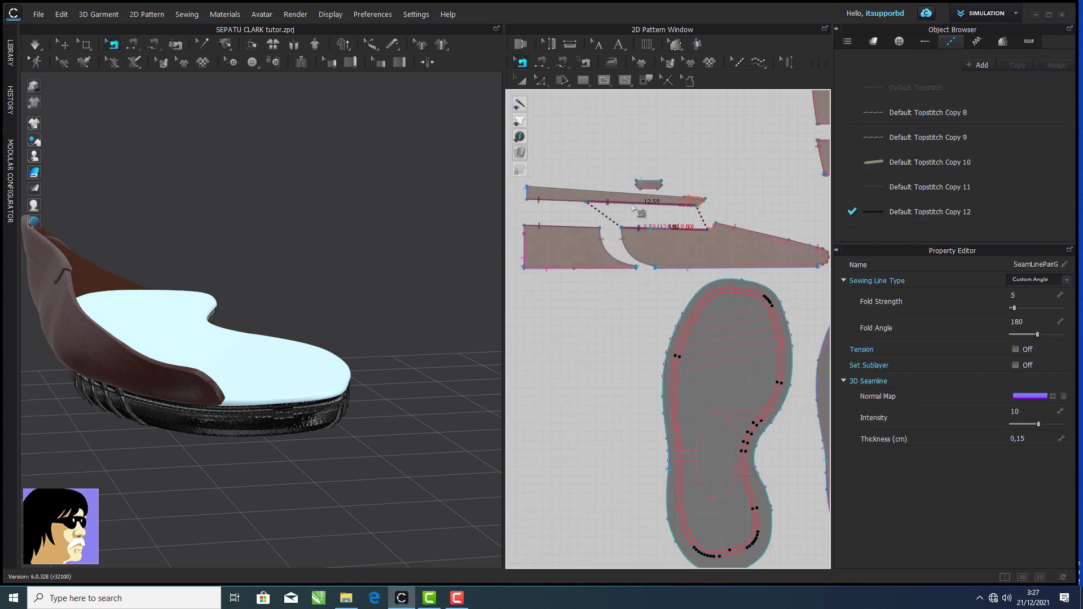
left_click(573, 203)
left_click(671, 268)
scroll(740, 309, "down", 8)
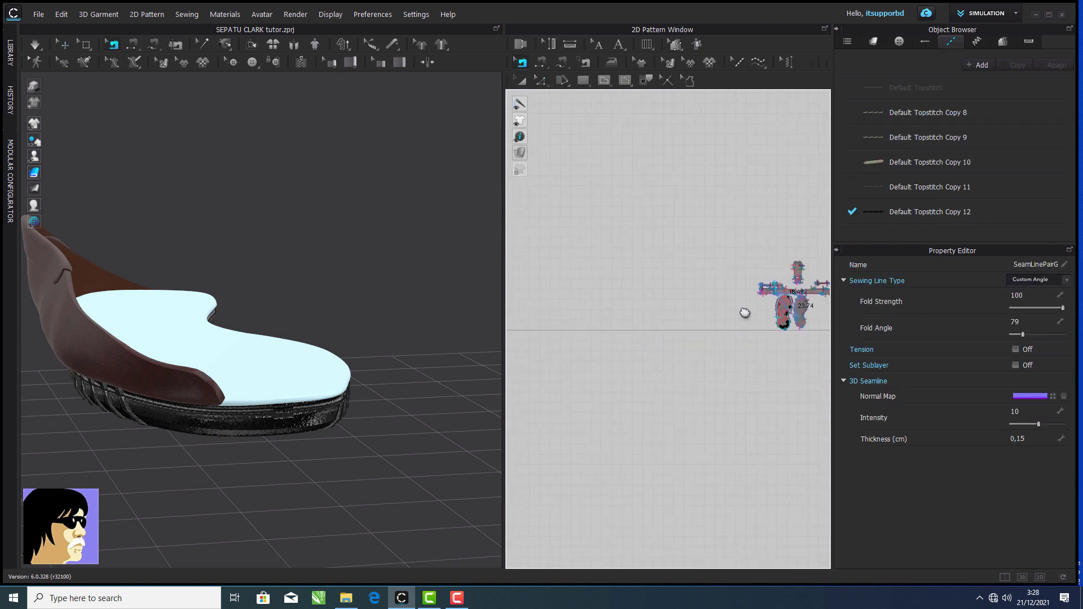
- Set fold strength 100 on the seams joining the vamp and heel bottoms to the insole, with an 89 fold angle on the heel seam
scroll(789, 292, "up", 10)
left_click(681, 220)
left_click_drag(1015, 309, 1019, 308)
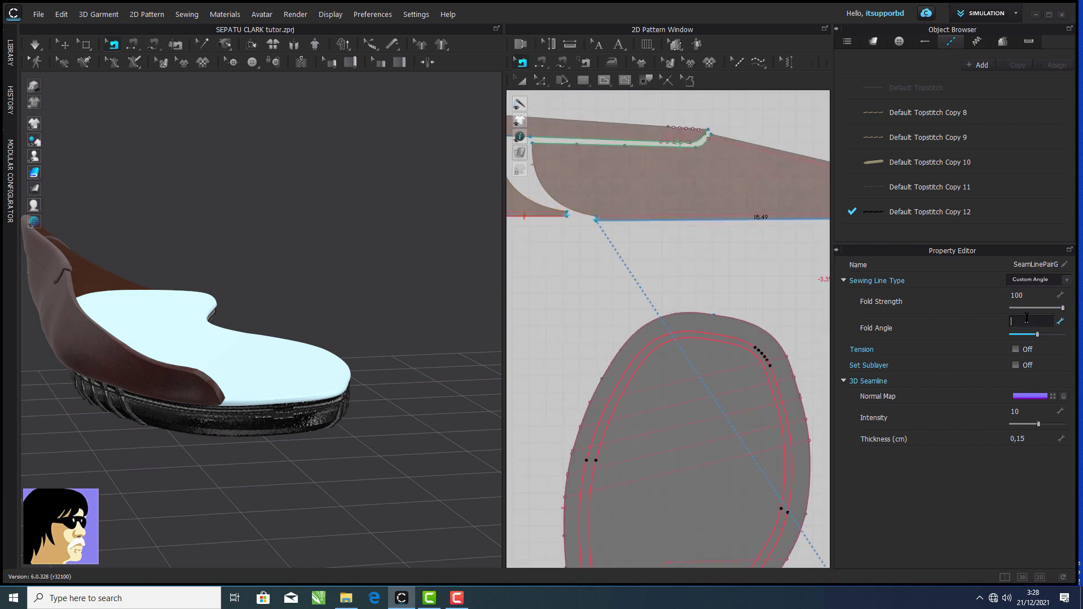
left_click(728, 287)
left_click(549, 216)
left_click_drag(1014, 308, 1064, 308)
left_click(1046, 325)
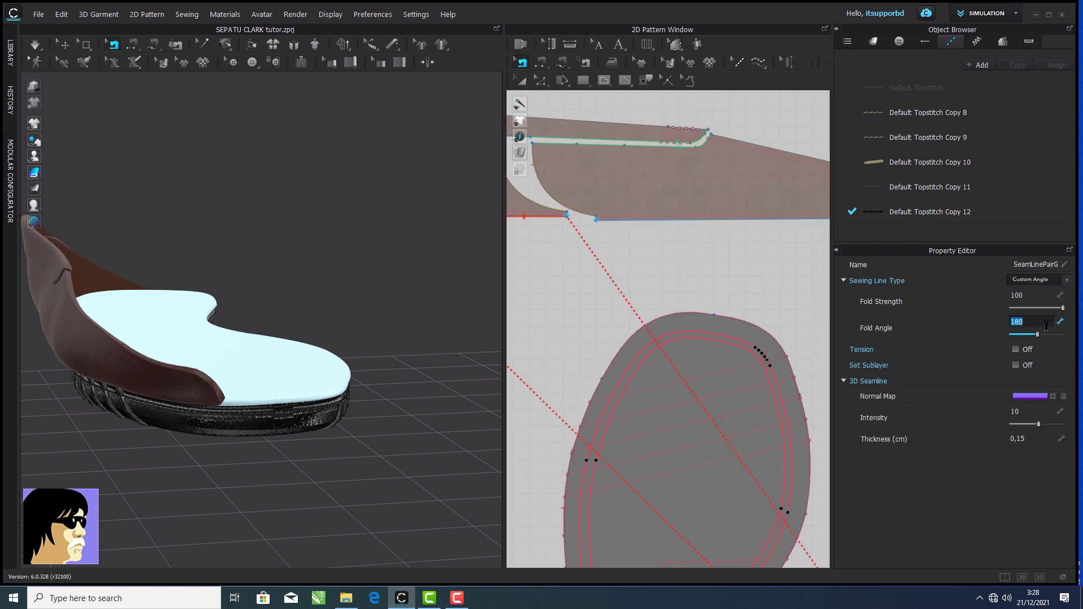
- Simulate the side upper and inspect how its bottom edge folds along the sole from the side and front
right_click_drag(424, 284, 489, 248)
left_click(35, 45)
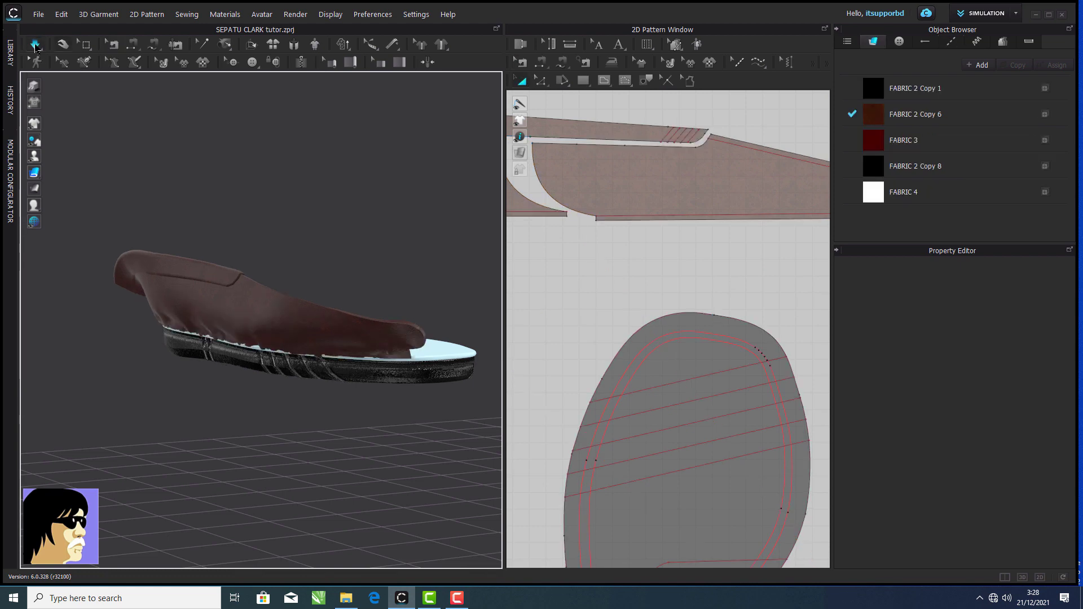
scroll(703, 291, "down", 4)
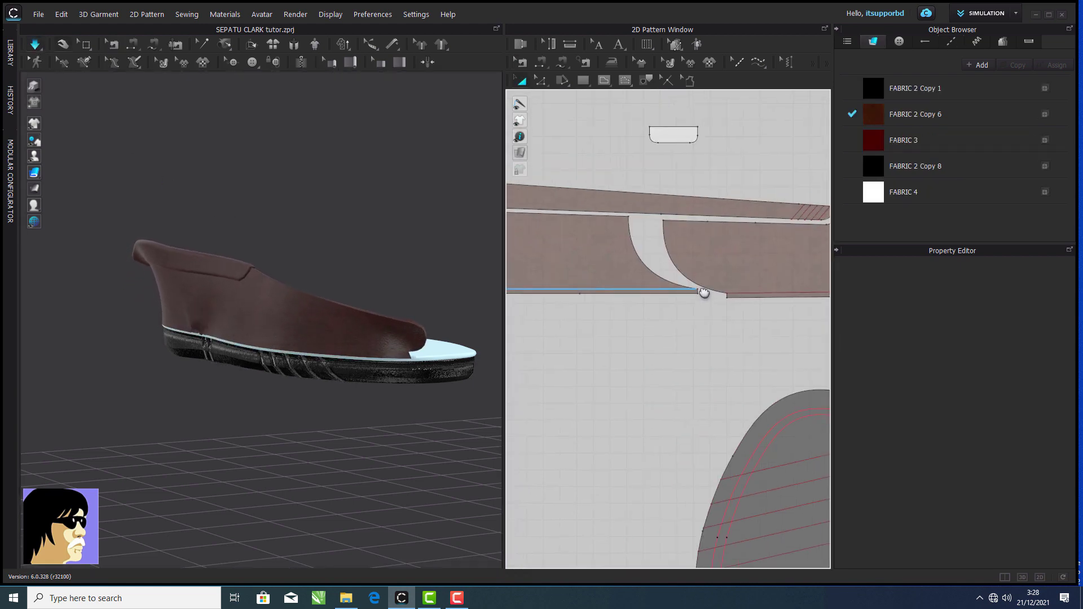
right_click_drag(491, 350, 453, 364)
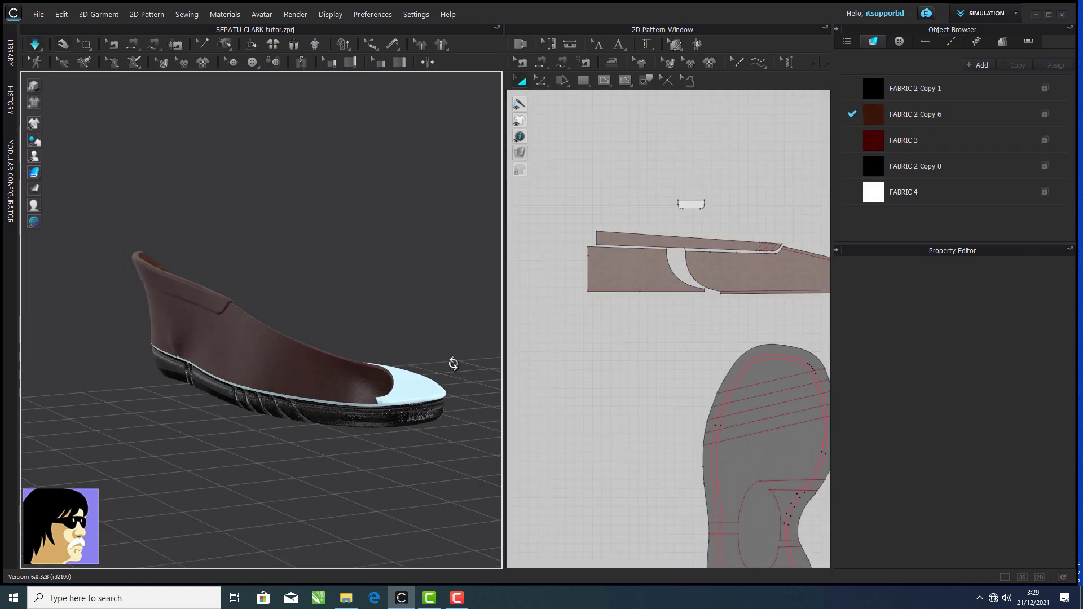
scroll(276, 359, "up", 3)
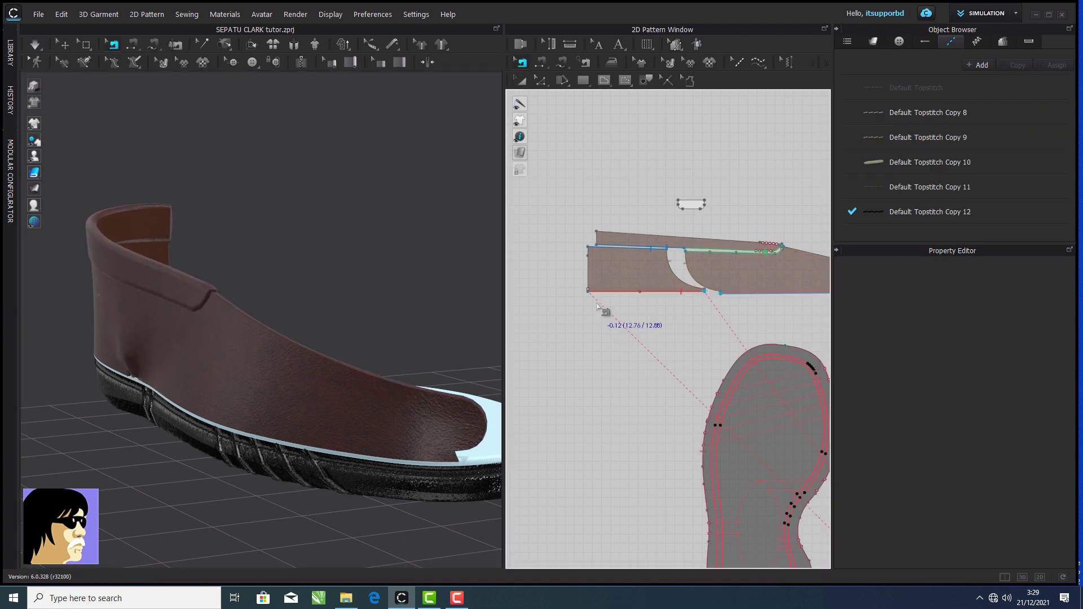
- Adjust the fold angle of the seam between the heel's bottom edge and the insole, and run the simulation again
scroll(713, 327, "down", 2)
left_click(686, 295)
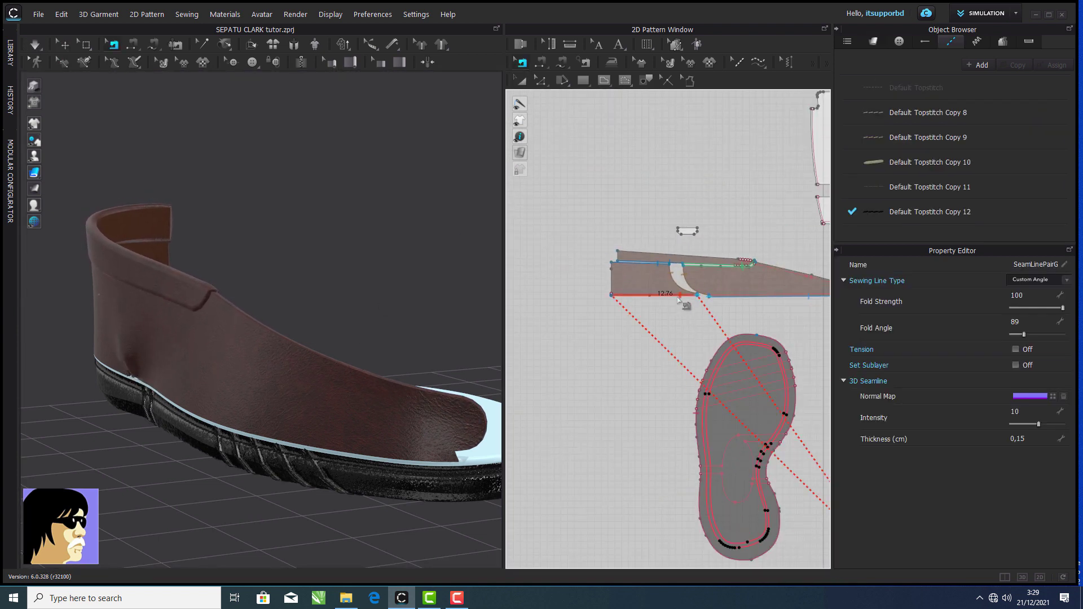
double_click(1016, 322)
left_click(35, 46)
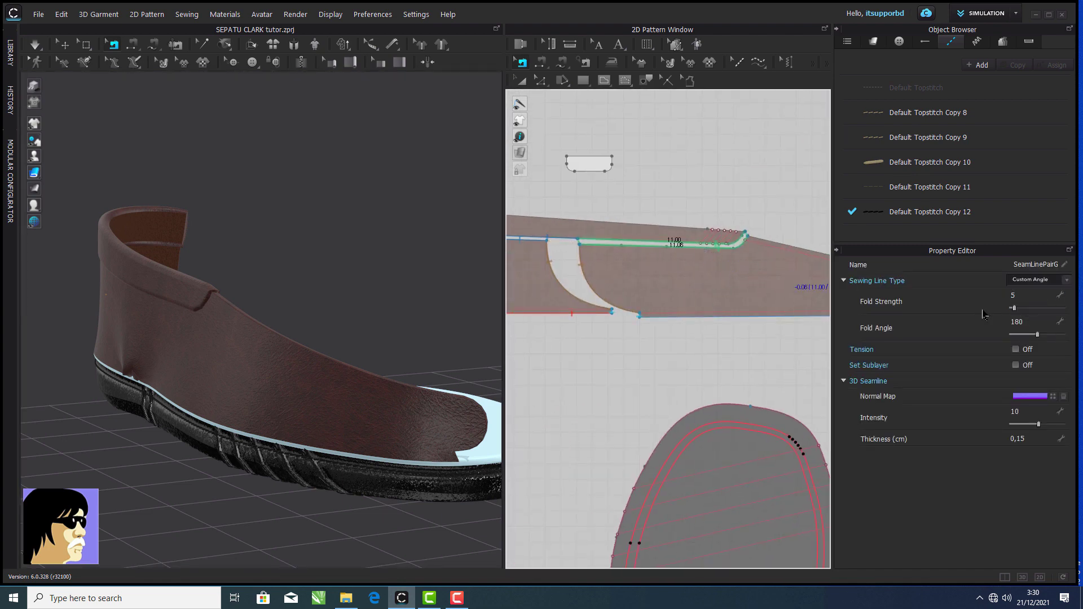
- Move the ends of the heel and vamp seams on the collar strip to meet above the heel's upper front corner, and simulate
middle_click_drag(534, 241, 665, 271)
scroll(716, 275, "up", 2)
left_click(707, 267)
left_click(720, 292)
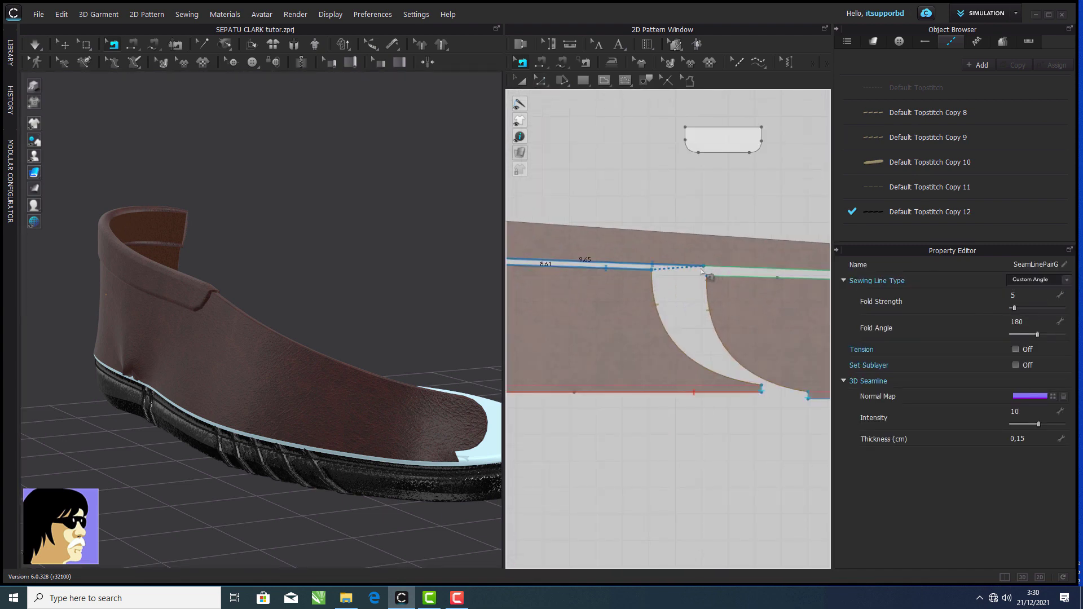
left_click_drag(704, 266, 653, 264)
left_click(705, 268)
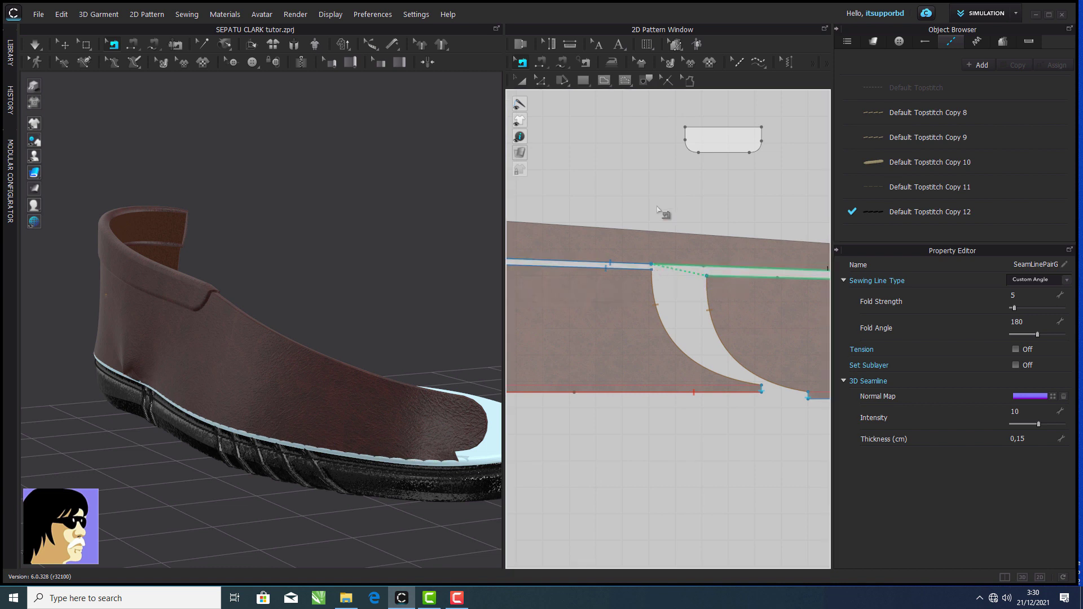
left_click(34, 44)
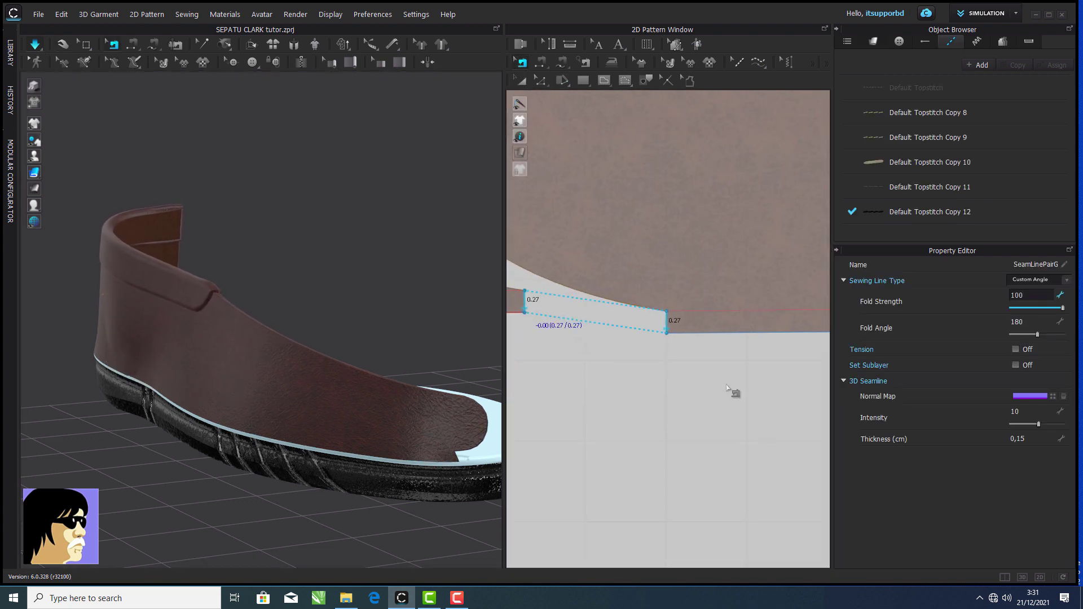
scroll(581, 283, "down", 10)
left_click(458, 598)
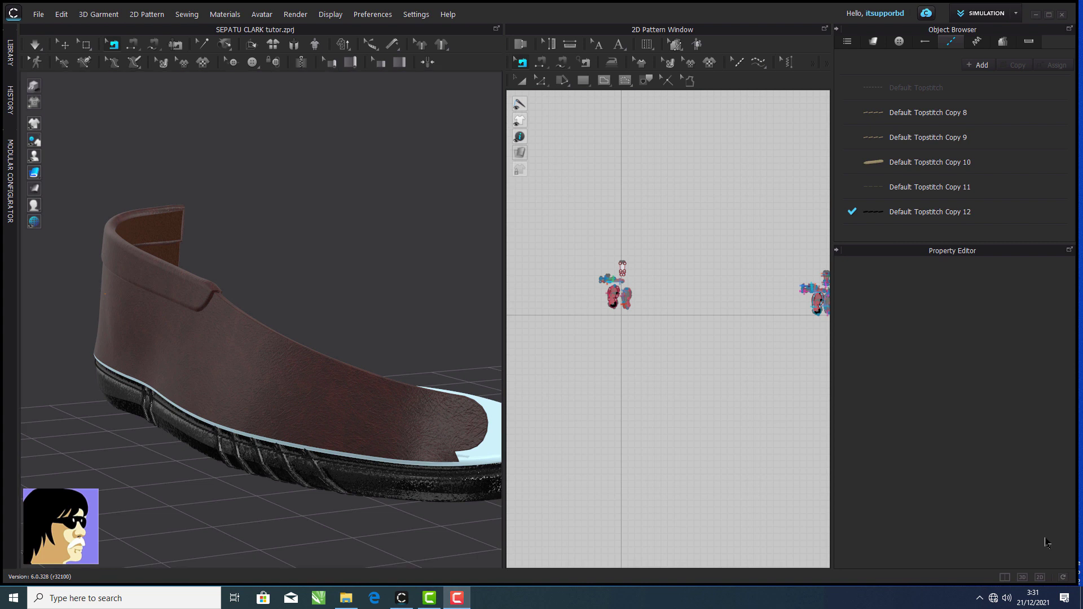
- Examine the simulation properties of the heel and vamp pieces in the finished reference pattern set
scroll(770, 330, "up", 2)
scroll(680, 248, "up", 2)
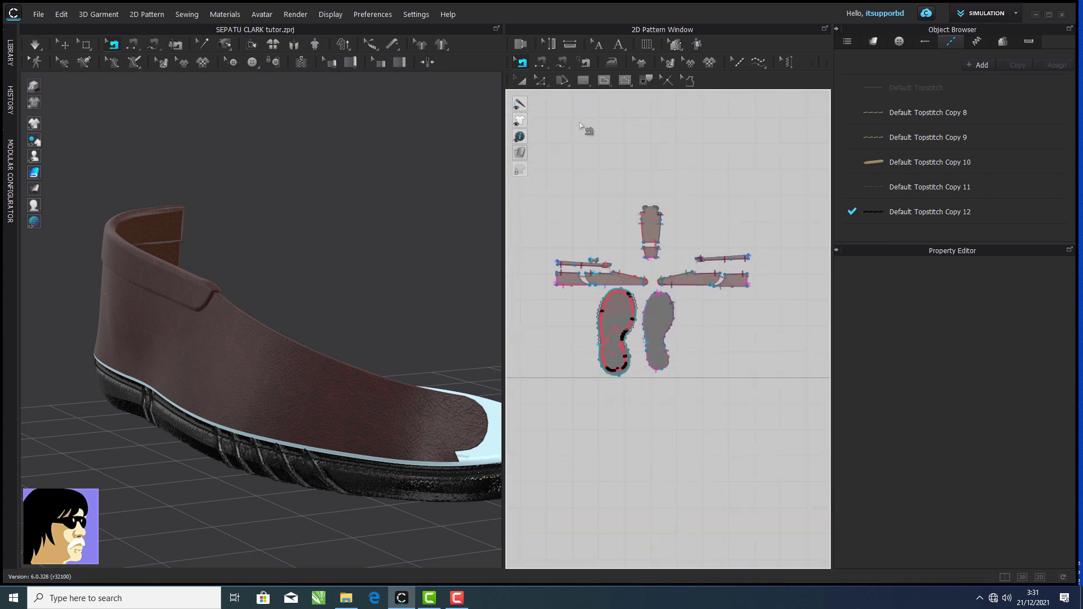
left_click(521, 82)
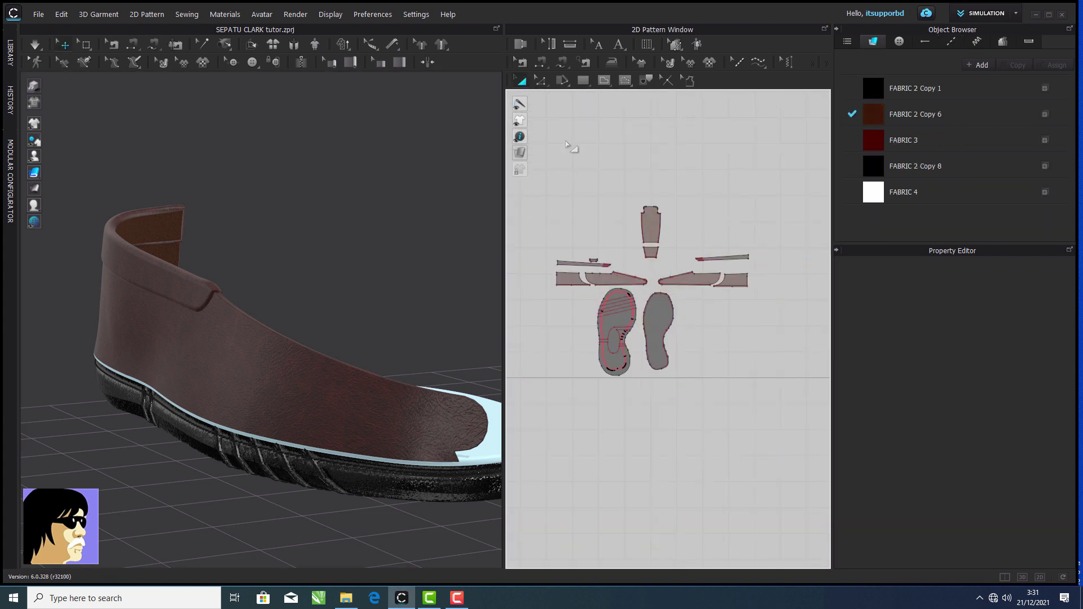
scroll(688, 224, "up", 2)
scroll(657, 254, "down", 4)
left_click(575, 282)
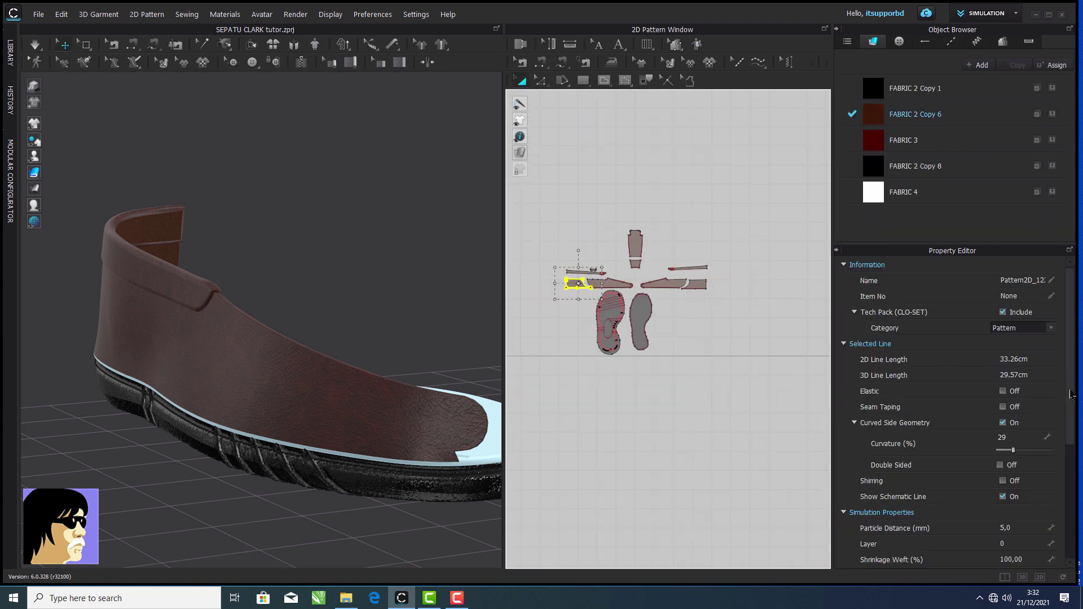
left_click_drag(1074, 391, 1081, 533)
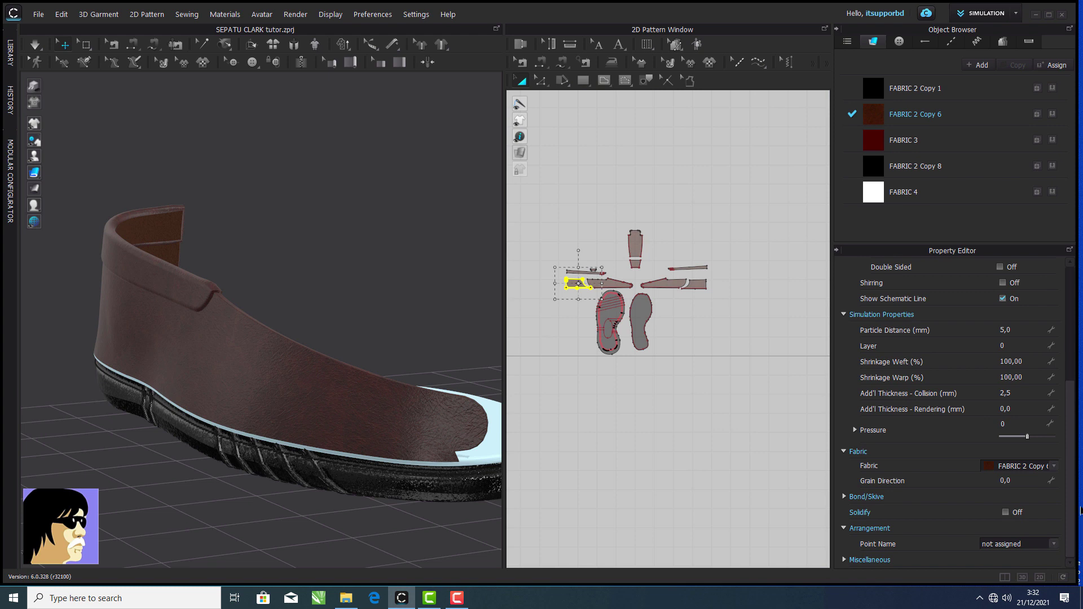
scroll(959, 423, "up", 5)
left_click(613, 280)
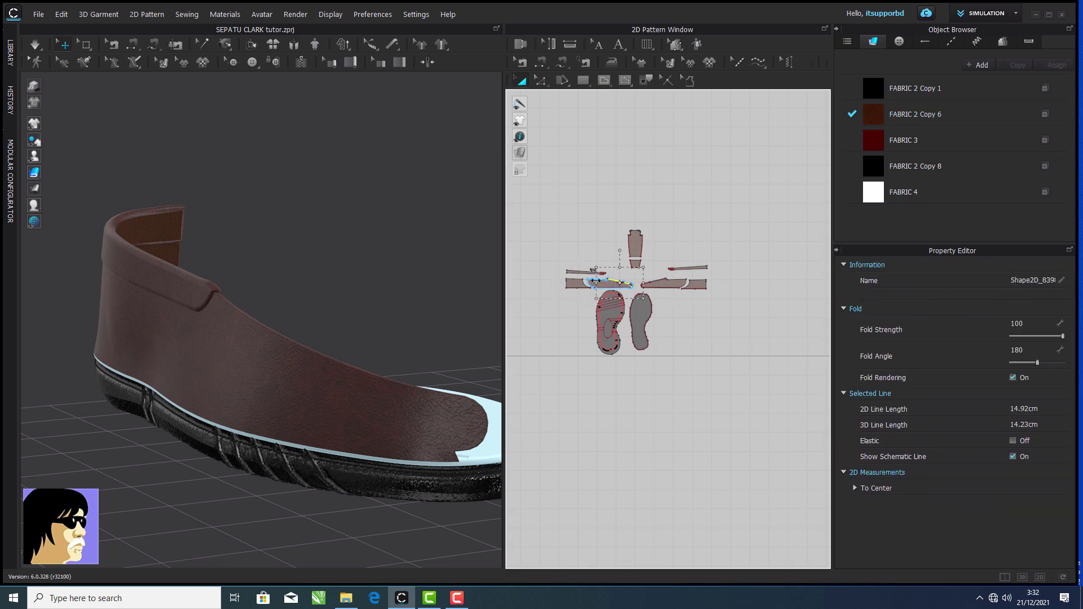
left_click(598, 282)
scroll(1050, 415, "down", 6)
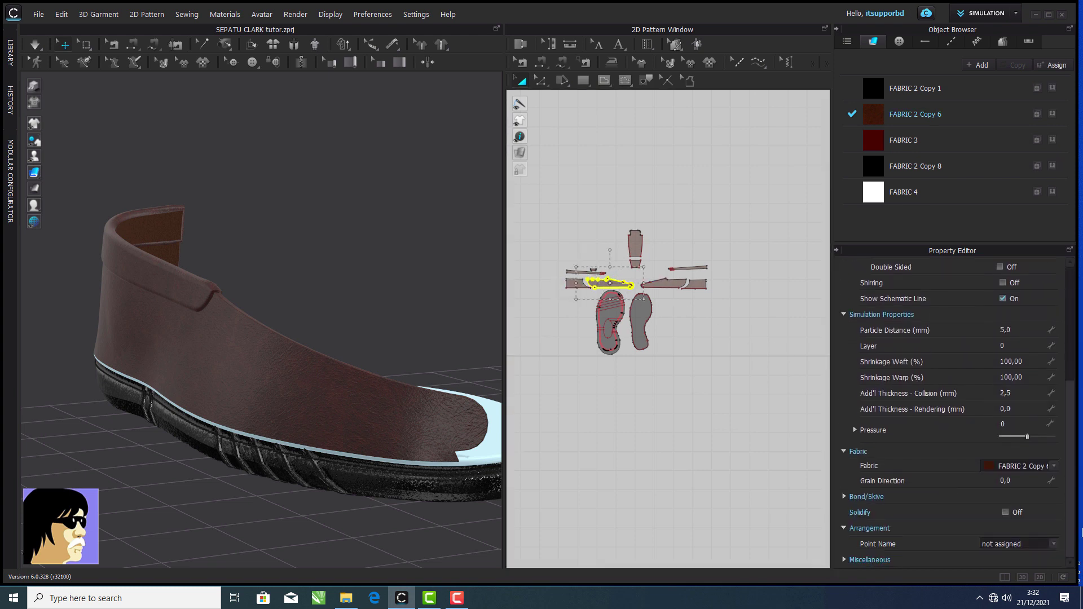
- Check the material and physical properties of FABRIC 2 Copy 6
left_click(940, 120)
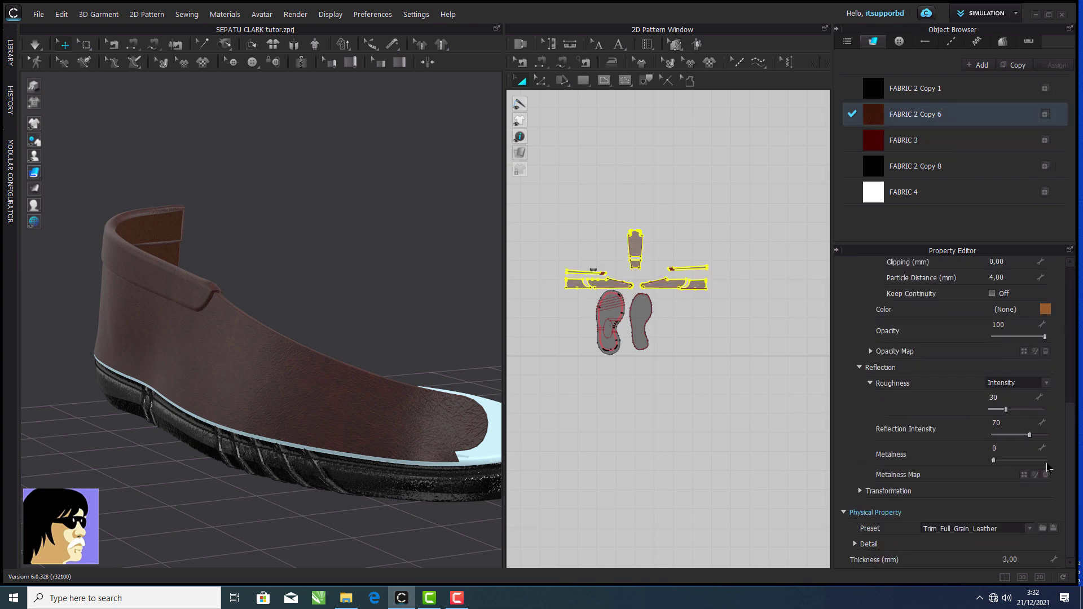
left_click(627, 272)
scroll(627, 272, "down", 3)
- Examine the topstitches on the finished reference vamp, and make Default Topstitch Copy 8 the active style while reviewing its settings
left_click(738, 62)
scroll(615, 276, "down", 5)
middle_click_drag(671, 341, 760, 278)
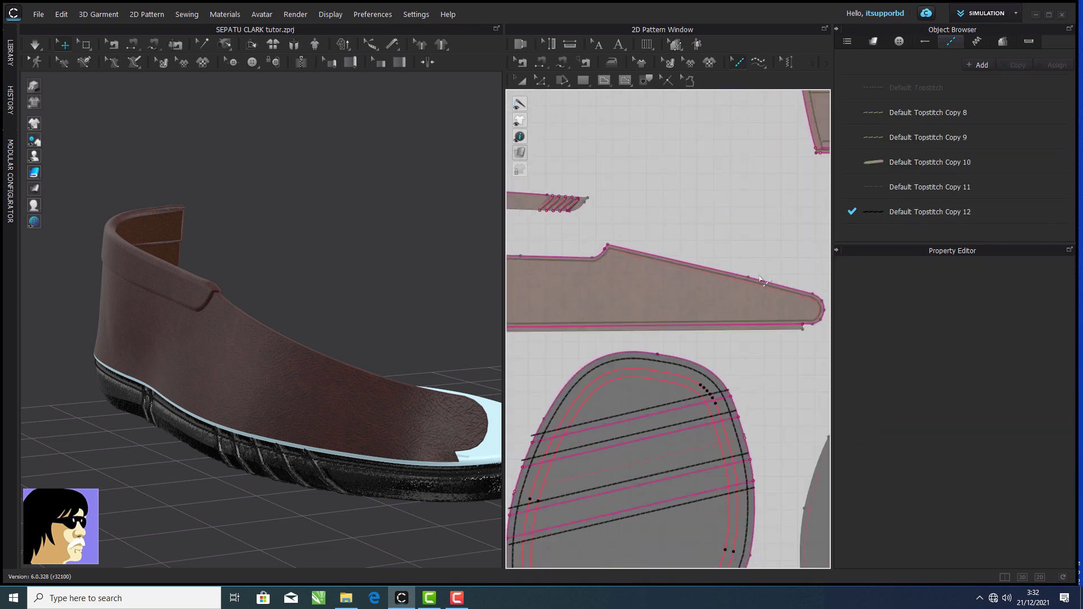
left_click(778, 326)
left_click(782, 289)
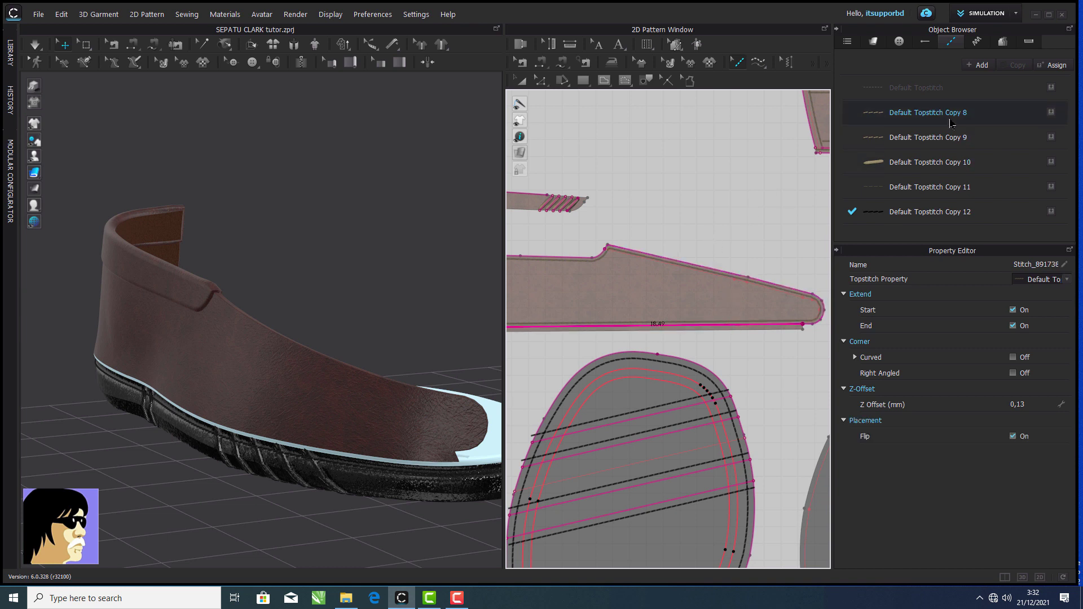
left_click(951, 121)
left_click_drag(1074, 463, 1074, 273)
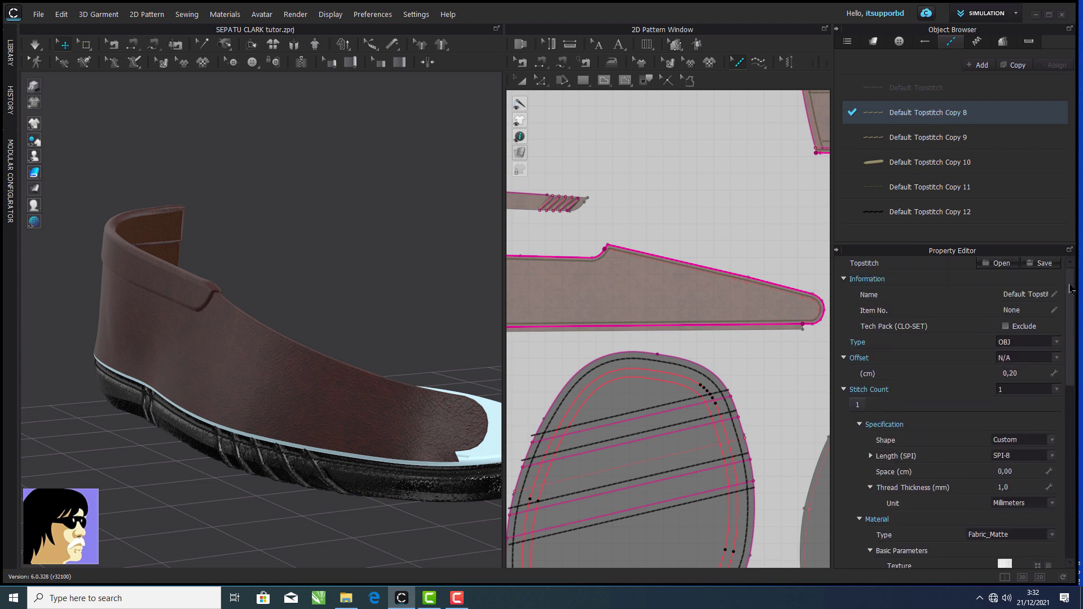
left_click_drag(1072, 346, 1082, 515)
- Topstitch the new vamp with Default Topstitch Copy 8 along its sloping upper edge, rounded toe and bottom seam line
scroll(689, 291, "down", 8)
middle_click_drag(689, 291, 647, 265)
scroll(646, 264, "up", 10)
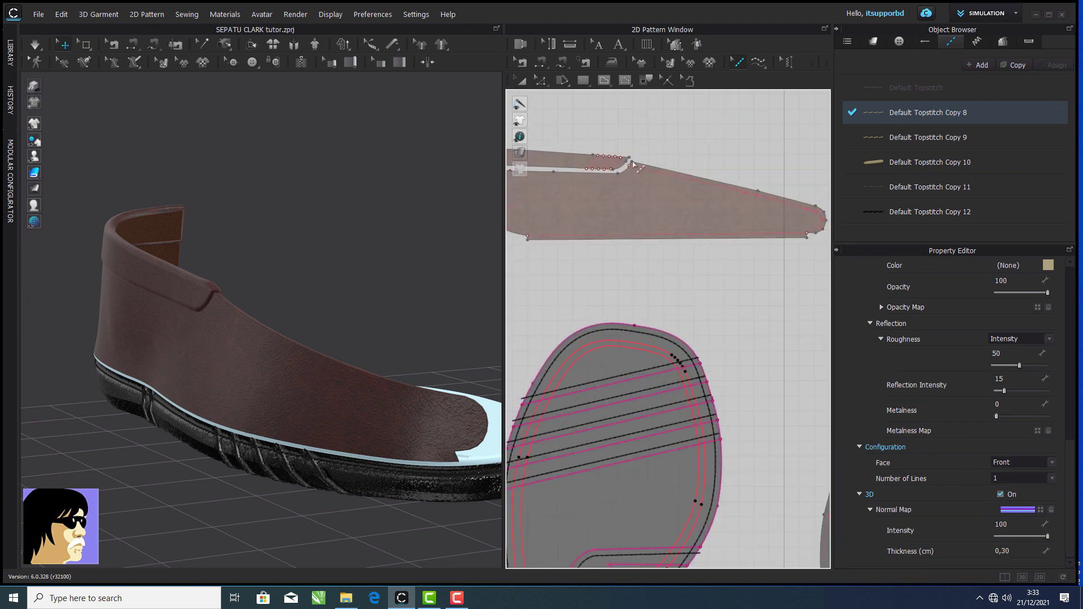
left_click(751, 66)
left_click(770, 97)
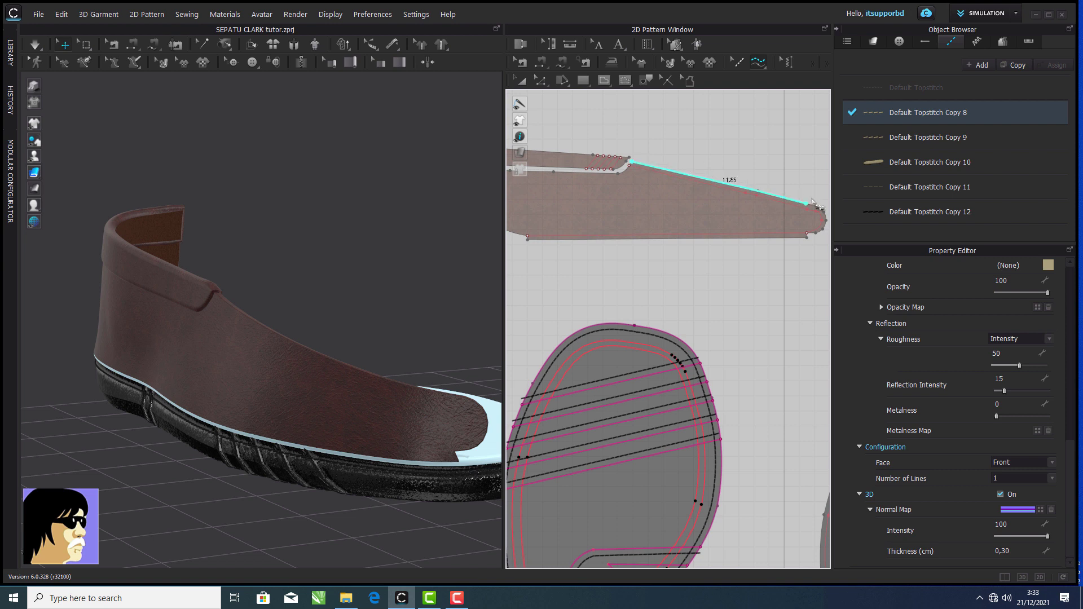
left_click(809, 233)
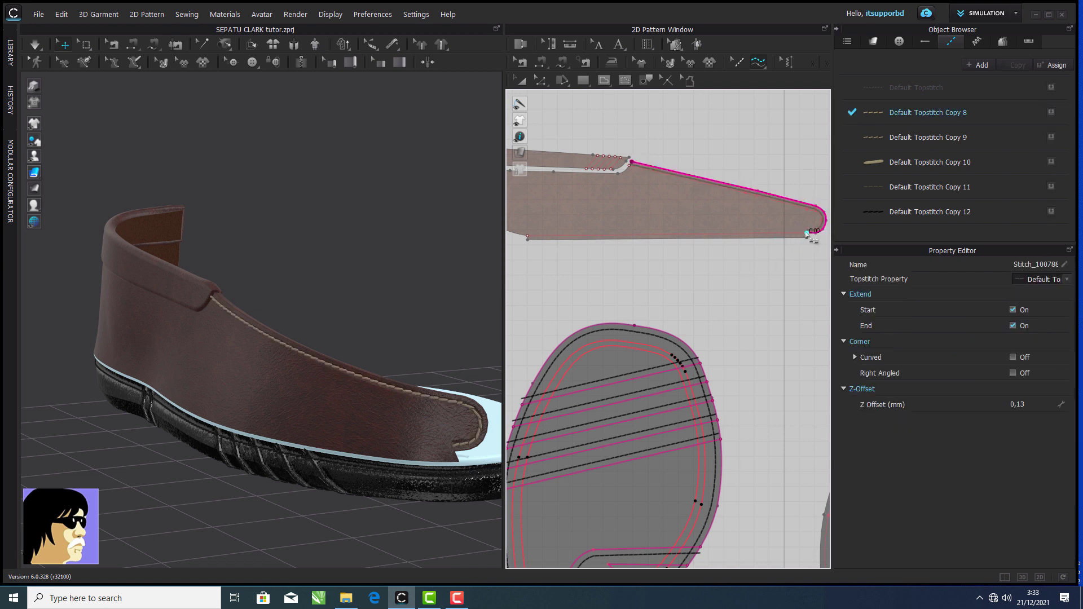
left_click(533, 237)
- Topstitch the heel piece along its bottom seam line and curved edge, and the vamp along its matching curved edge
middle_click_drag(536, 242, 719, 244)
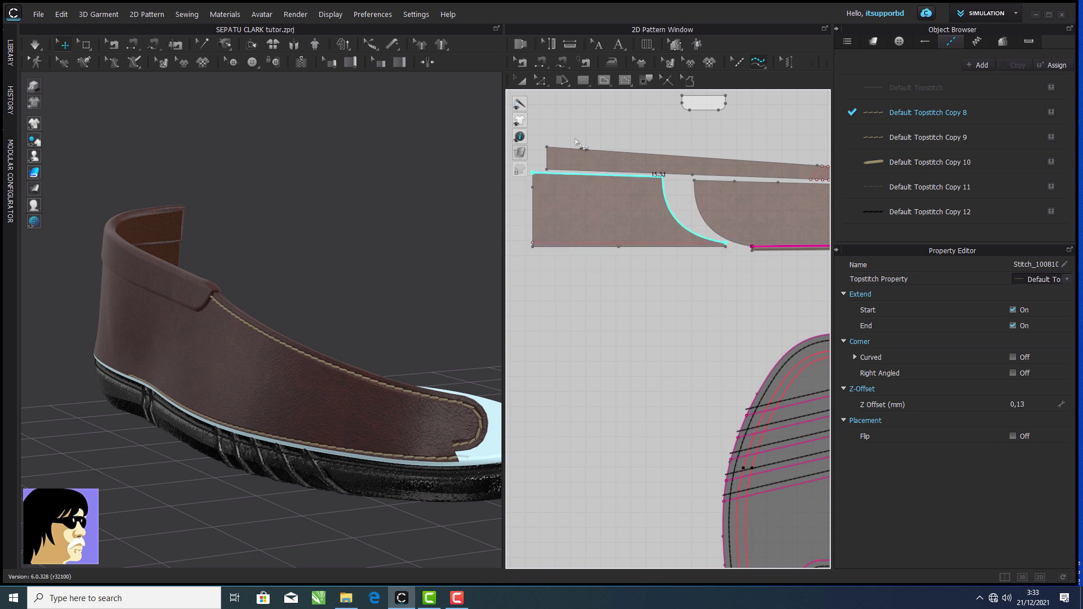
scroll(577, 141, "up", 5)
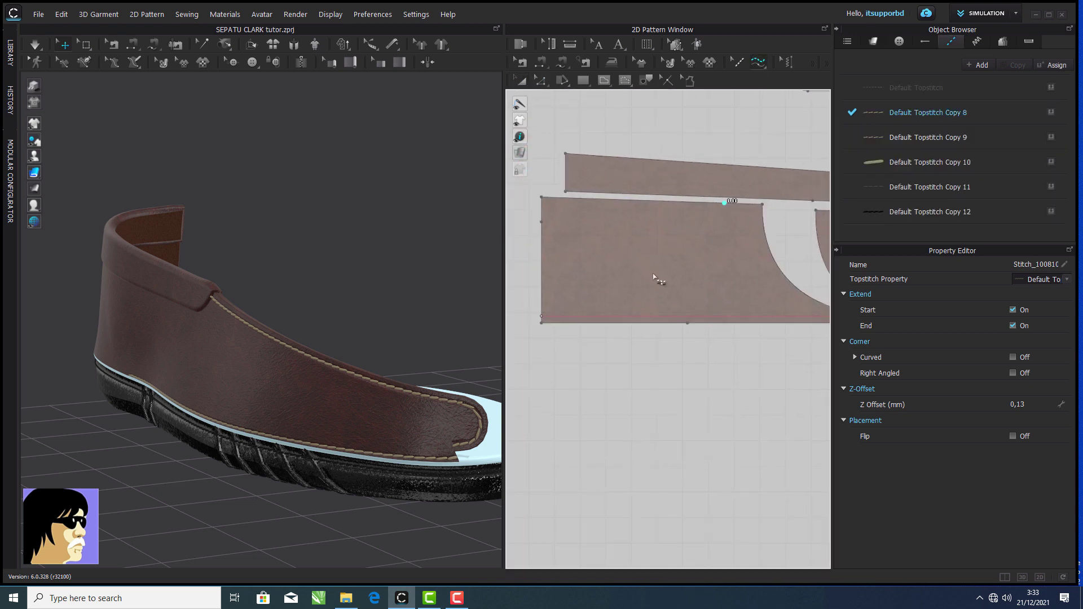
middle_click_drag(723, 317, 620, 315)
left_click(764, 314)
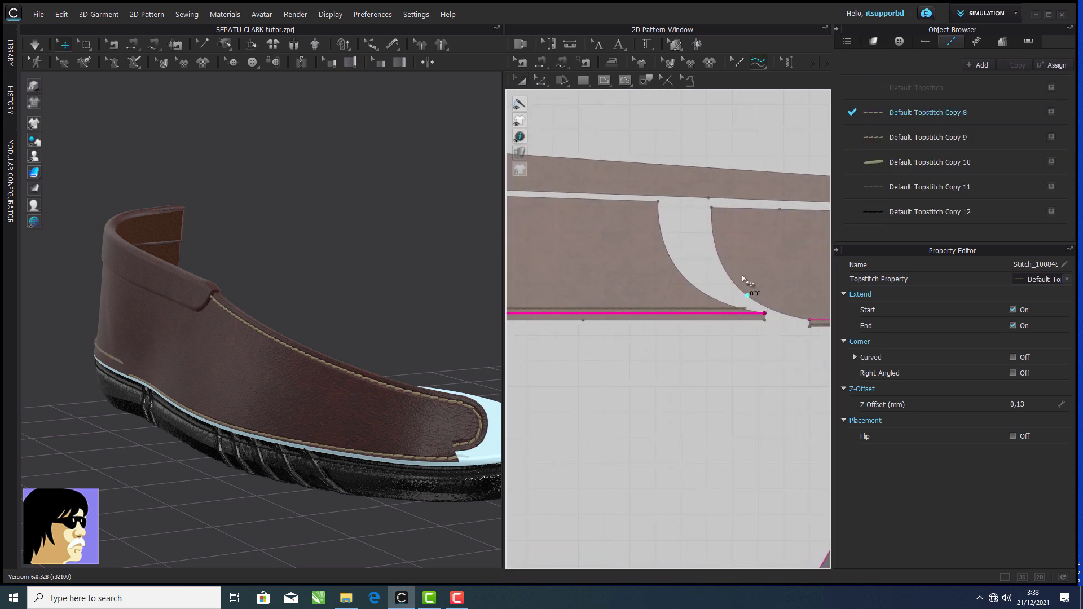
left_click(765, 315)
middle_click_drag(730, 242, 646, 231)
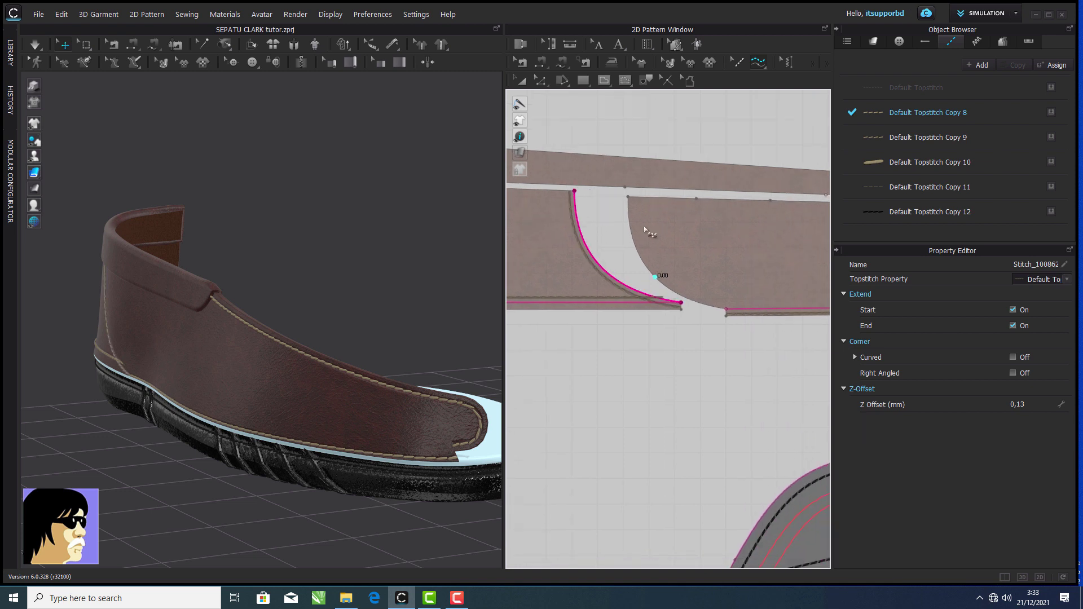
left_click(731, 313)
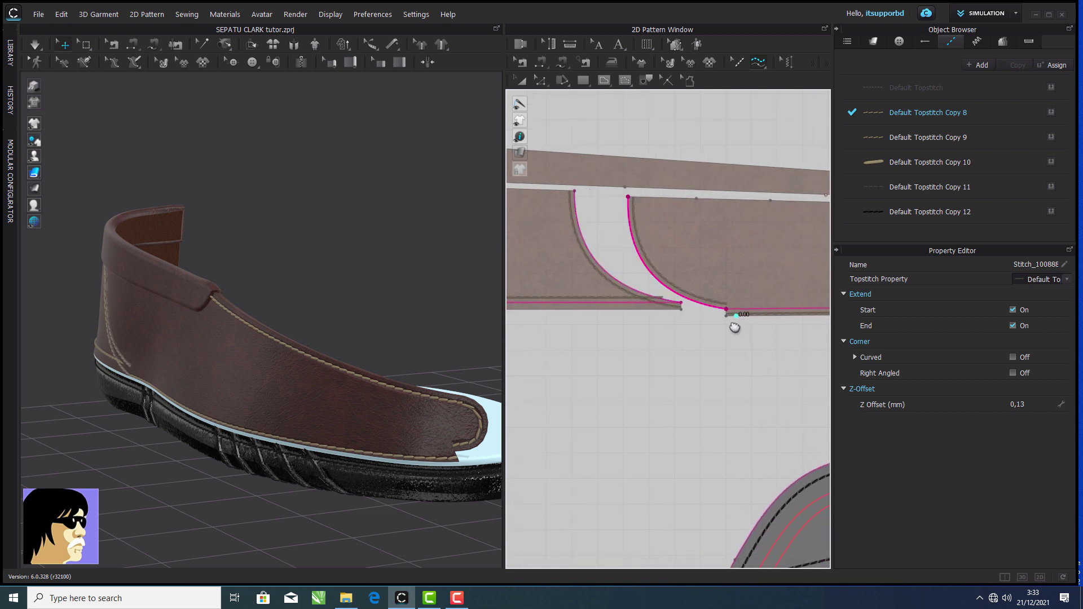
- Topstitch the vamp's upper edge beneath the collar strip and the upper edge of the heel piece with Default Topstitch Copy 8
scroll(716, 312, "down", 2)
right_click_drag(323, 292, 341, 282)
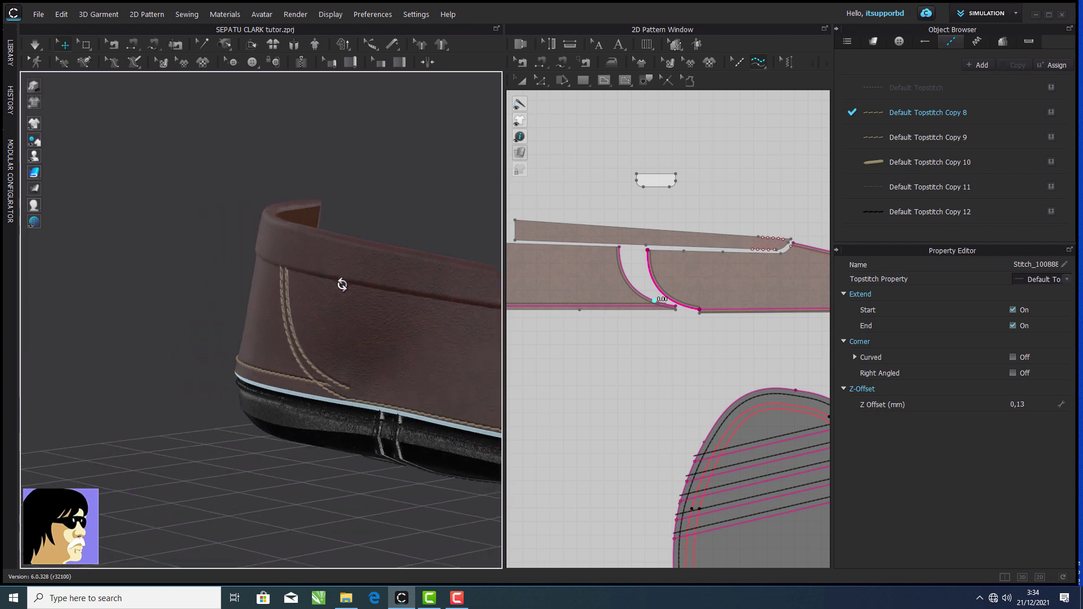
middle_click_drag(341, 283, 297, 271)
scroll(687, 315, "up", 2)
middle_click_drag(684, 316, 604, 316)
scroll(605, 316, "down", 4)
scroll(644, 316, "up", 3)
scroll(625, 314, "up", 3)
scroll(632, 315, "down", 4)
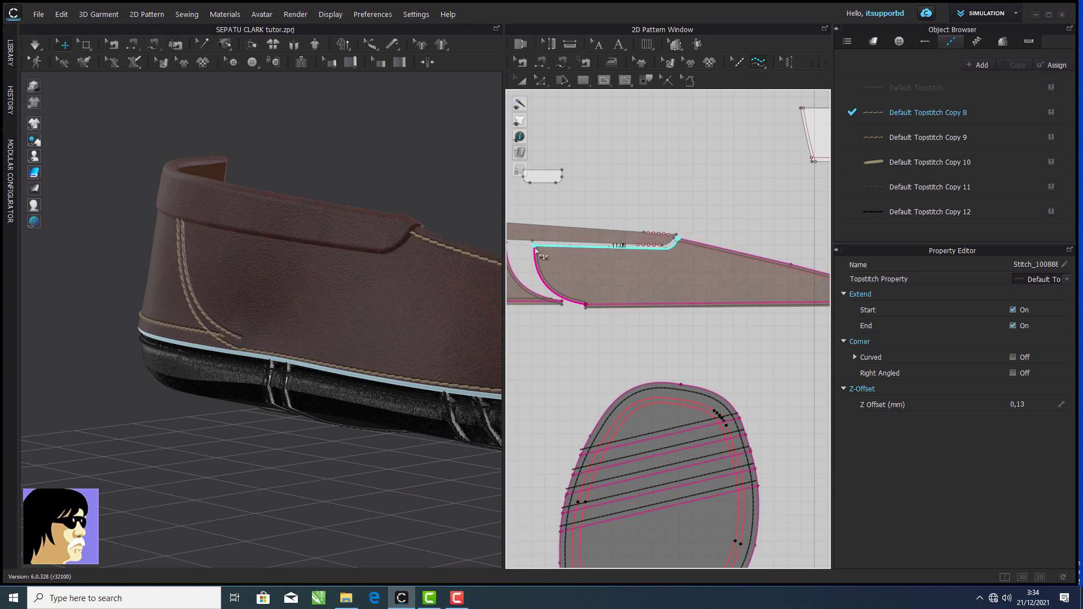
left_click(543, 273)
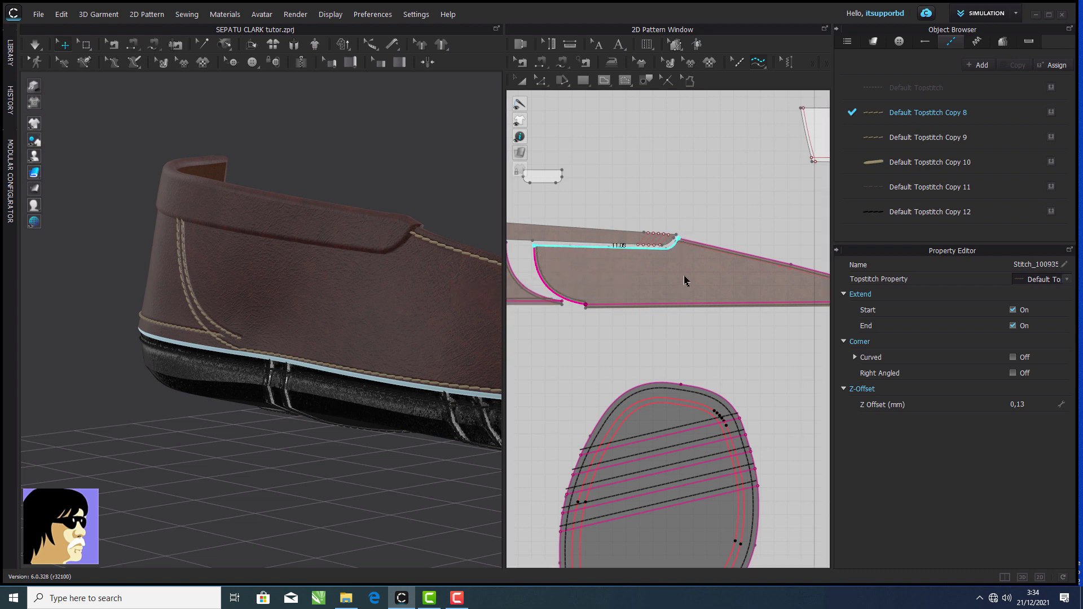
scroll(685, 277, "down", 3)
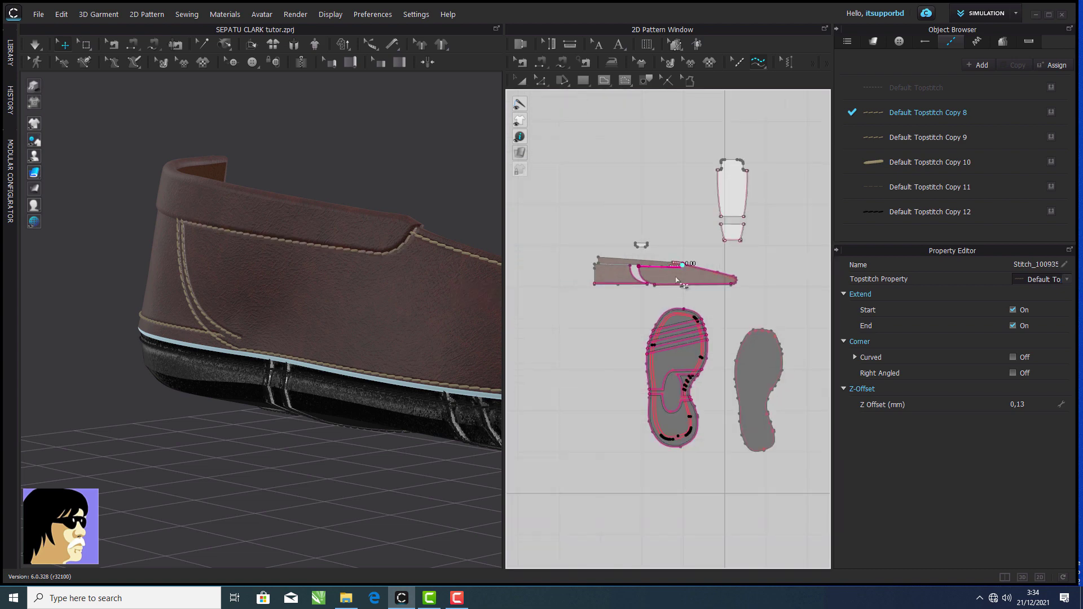
scroll(690, 270, "up", 4)
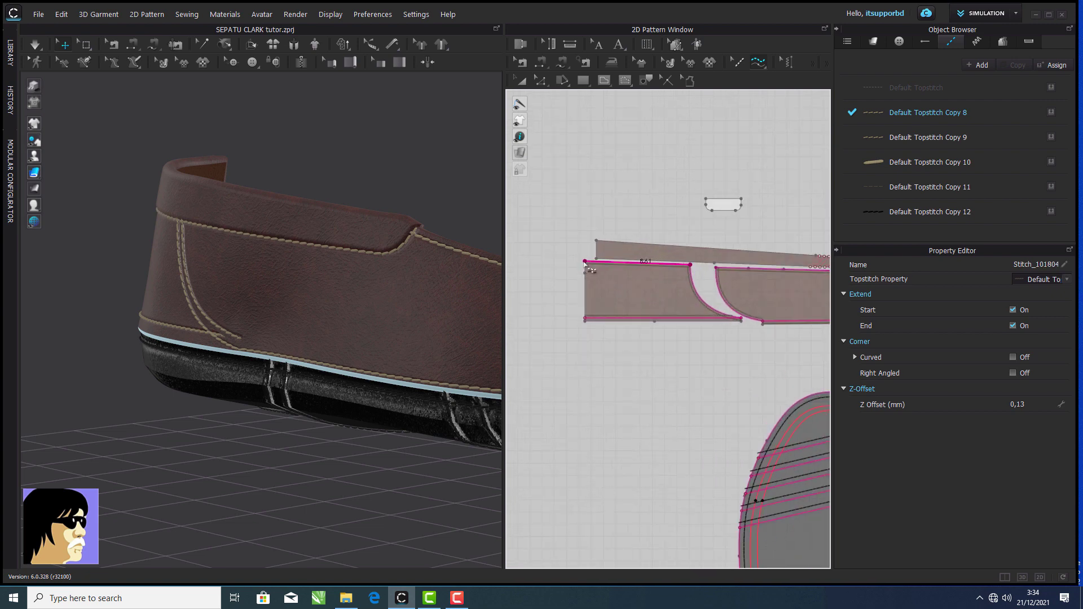
- Shorten the heel piece's curved and bottom seam topstitches so both end where they meet, before the pointed lower corner
scroll(341, 290, "up", 6)
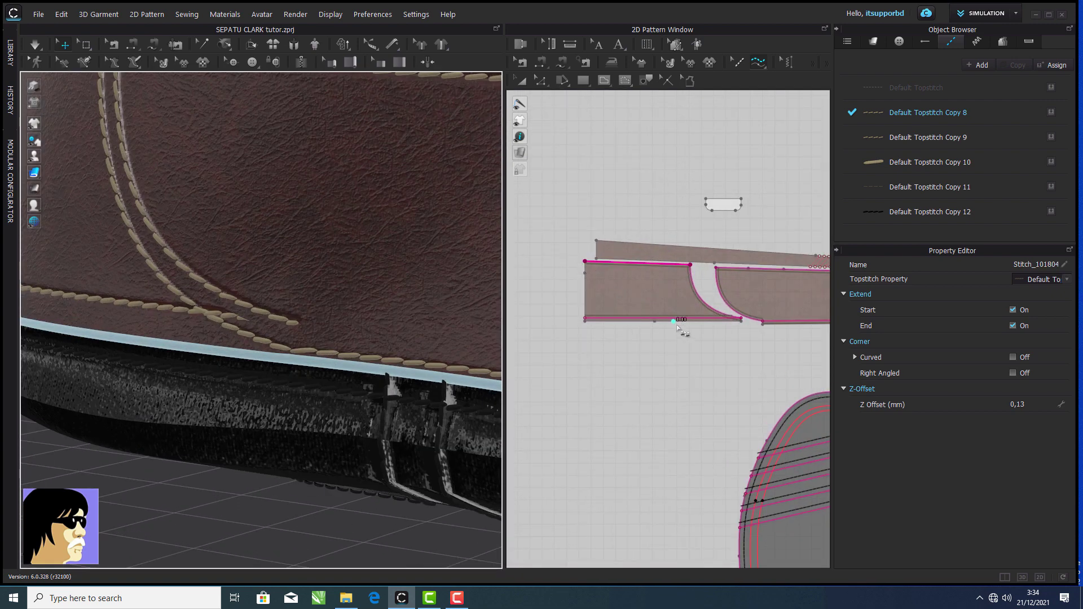
middle_click_drag(677, 327, 553, 298)
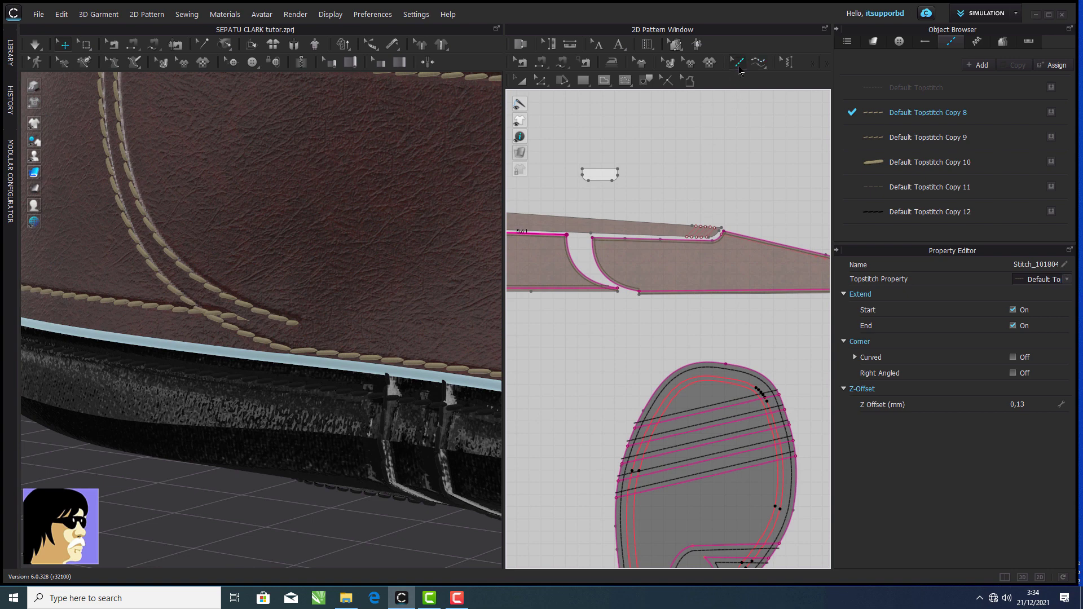
left_click(746, 293)
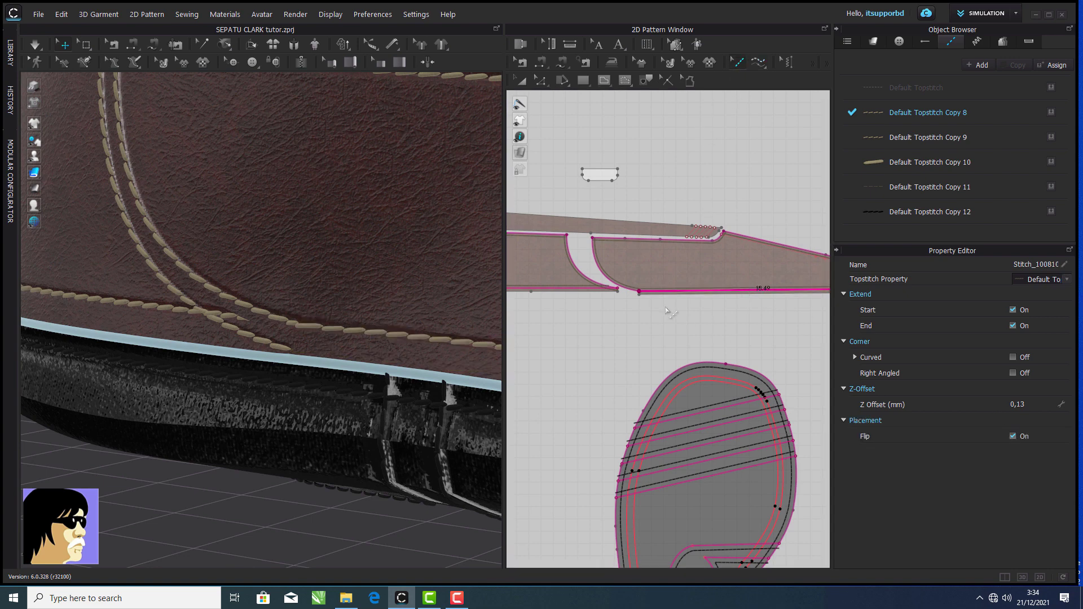
scroll(636, 281, "up", 5)
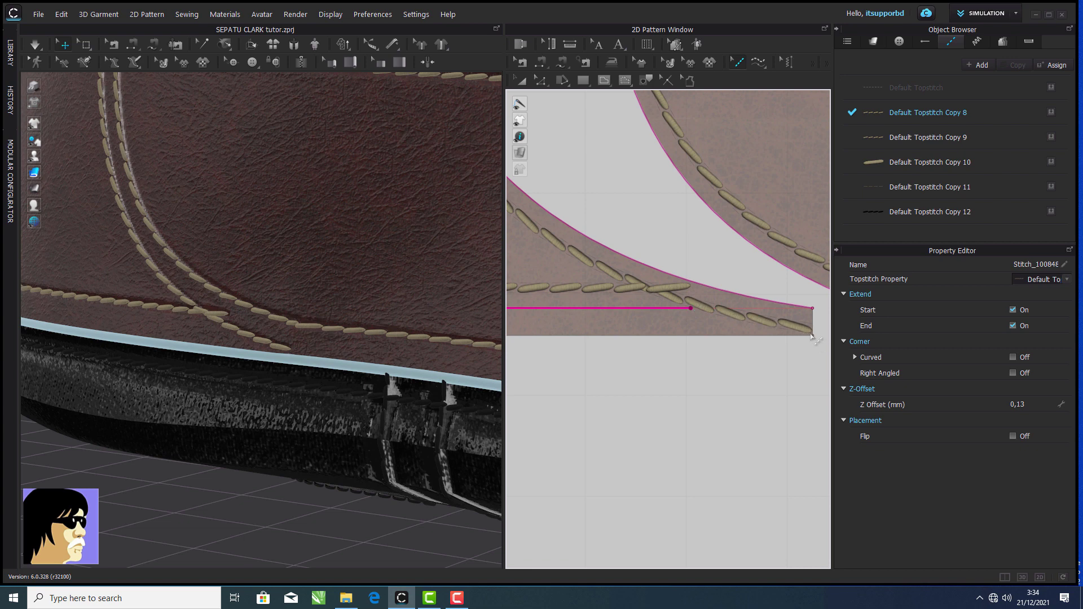
left_click(815, 312)
left_click(698, 286)
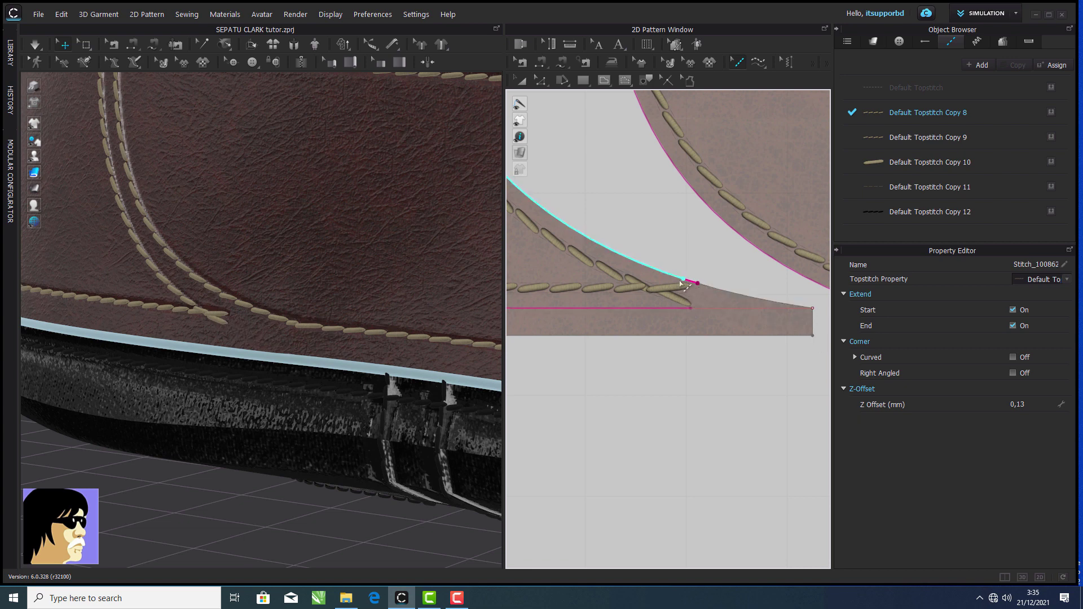
left_click(678, 309)
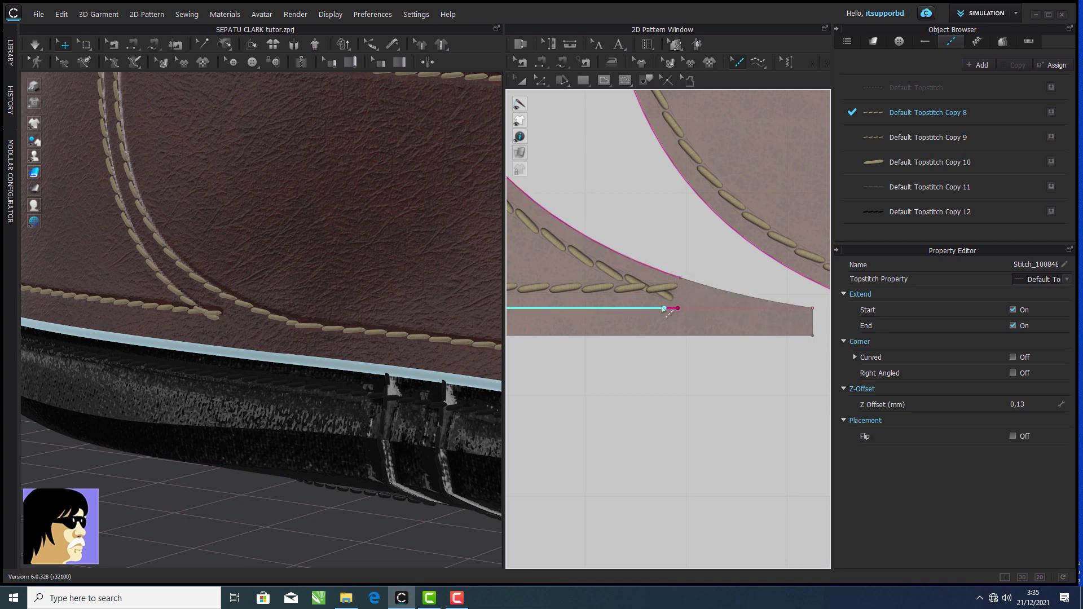
scroll(675, 303, "down", 5)
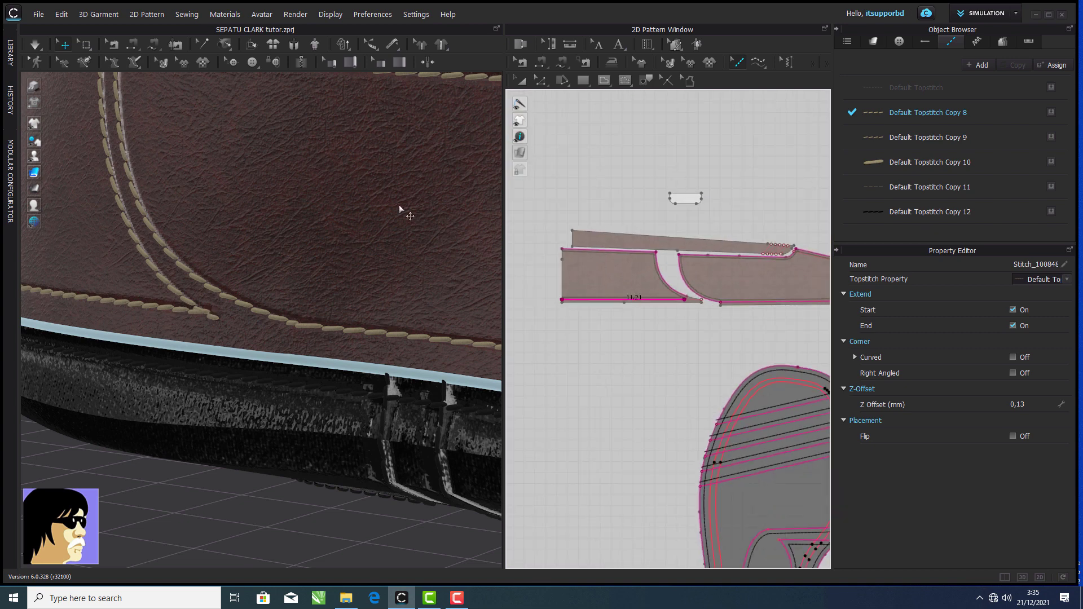
- Examine the shortened heel topstitches on the shoe and in the flat pattern
scroll(399, 205, "down", 5)
right_click_drag(334, 213, 474, 273)
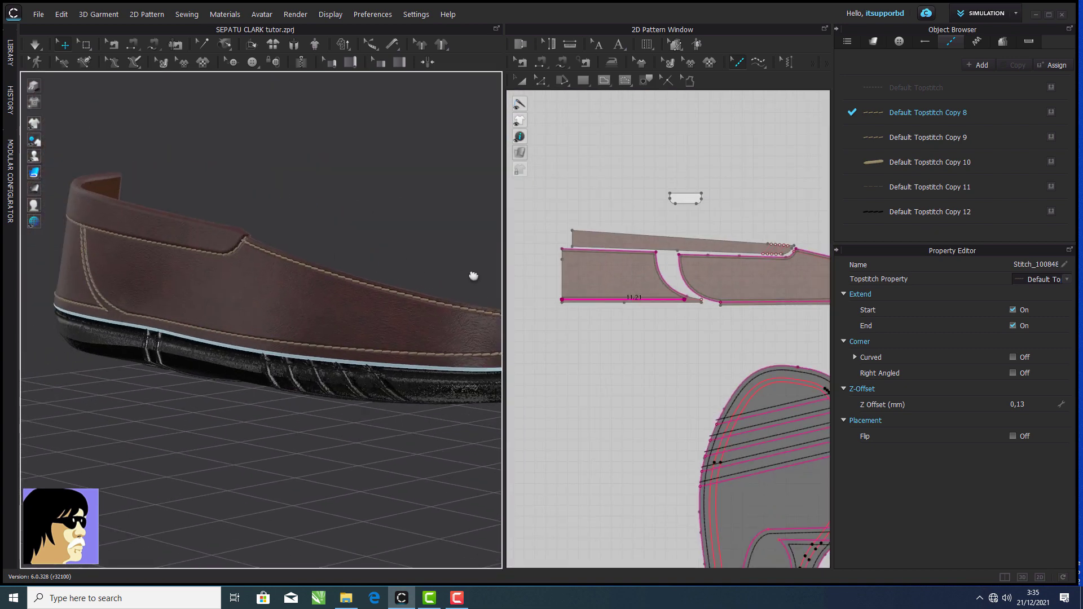
scroll(589, 273, "up", 2)
scroll(595, 274, "down", 3)
scroll(594, 274, "up", 3)
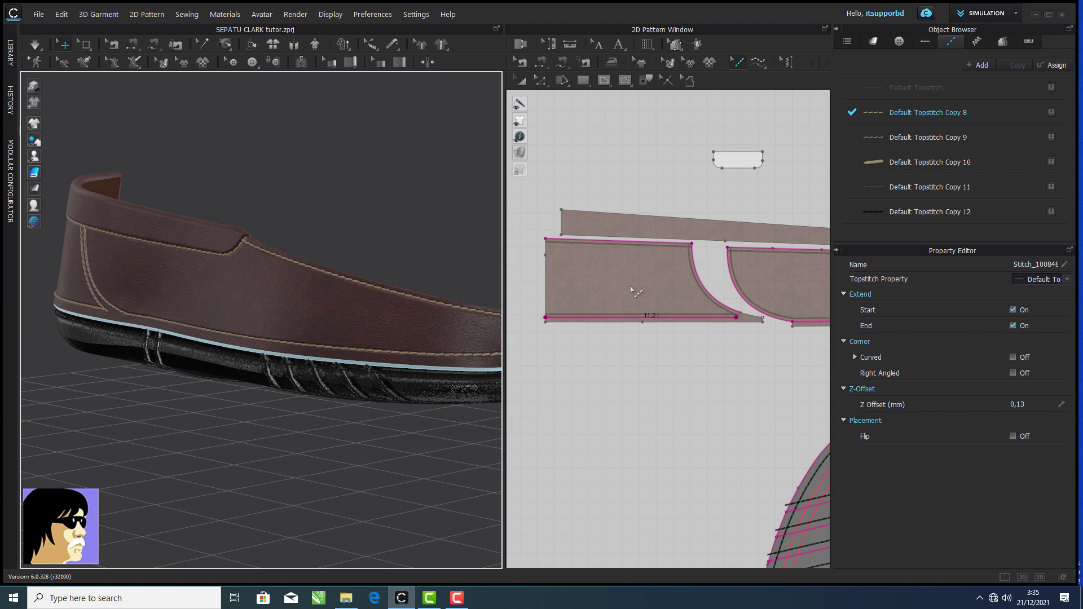
scroll(621, 277, "down", 4)
scroll(592, 266, "up", 4)
scroll(585, 269, "down", 4)
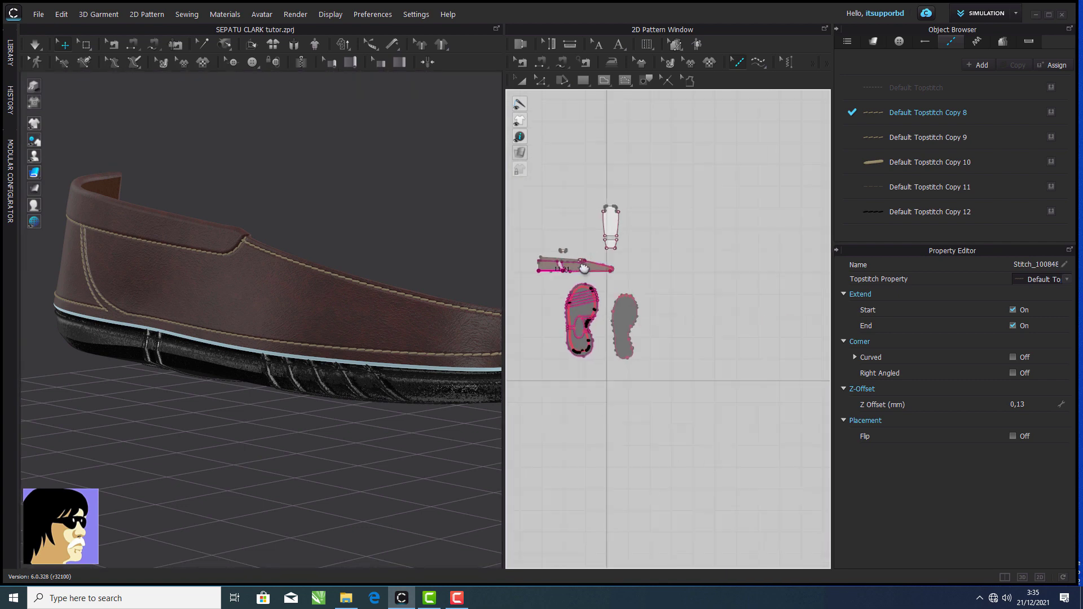
- Find the reference collar strip's upper-edge topstitch and make Default Topstitch Copy 11 the active style
middle_click_drag(584, 268, 649, 299)
scroll(649, 299, "down", 3)
left_click(521, 80)
left_click_drag(822, 221, 746, 341)
scroll(751, 341, "down", 4)
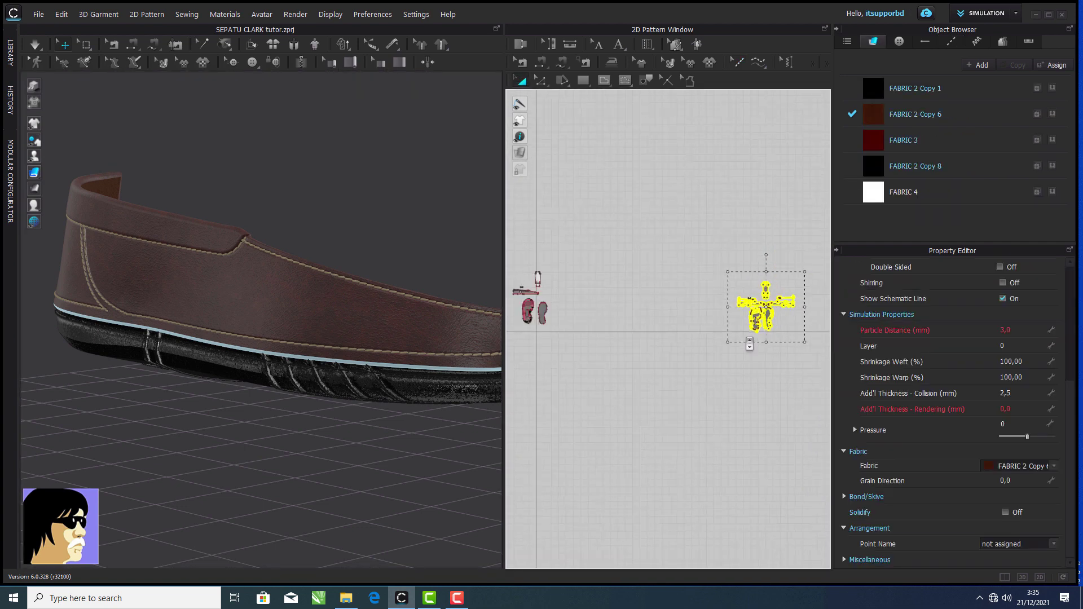
left_click(649, 330)
scroll(692, 301, "up", 8)
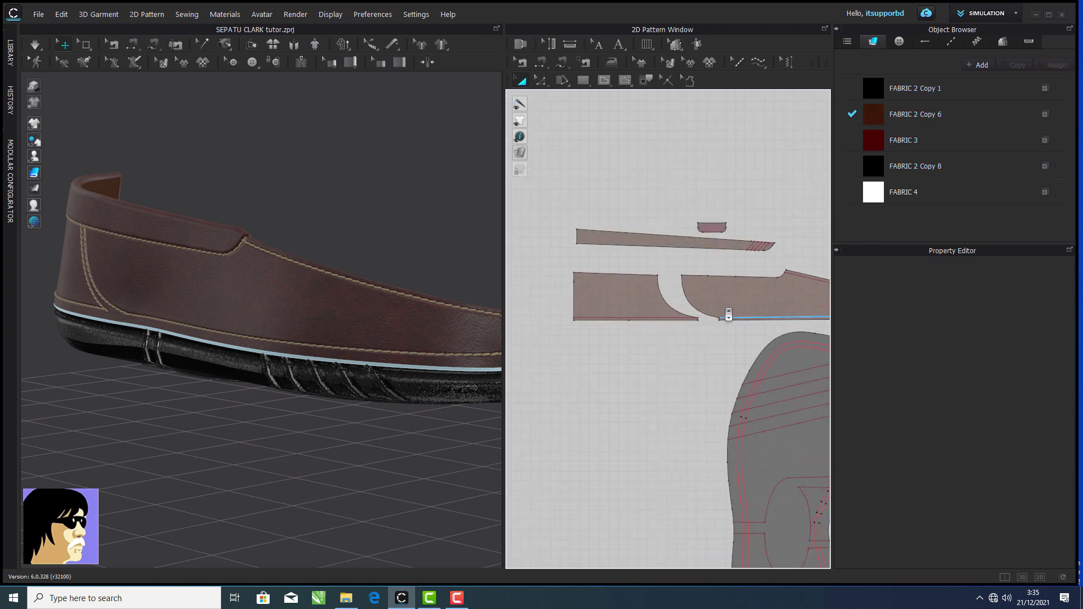
left_click(738, 63)
middle_click_drag(722, 261, 661, 251)
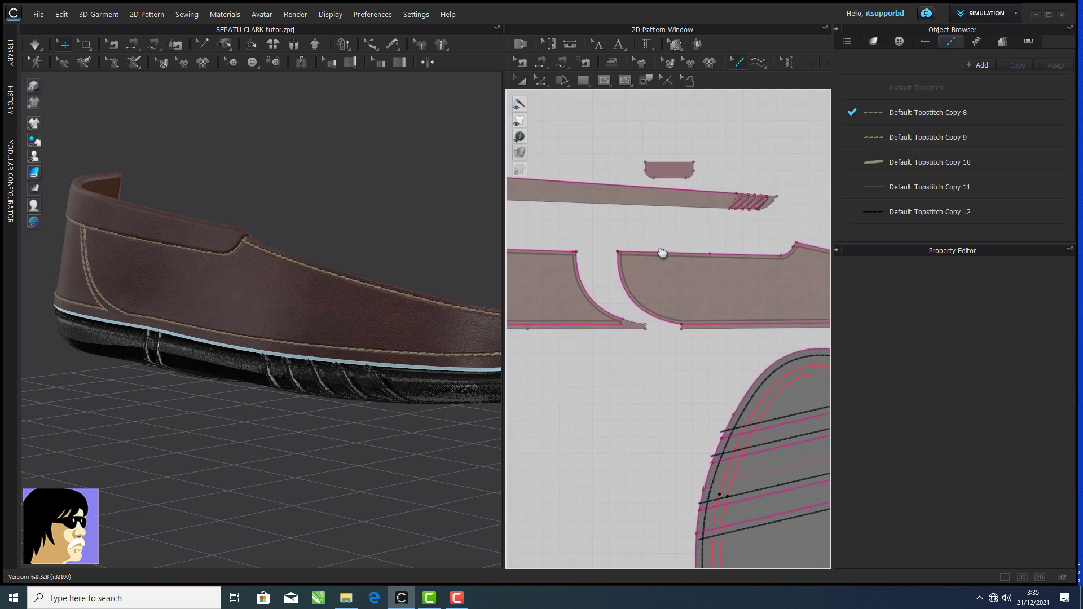
scroll(659, 250, "up", 2)
left_click(700, 169)
left_click(907, 188)
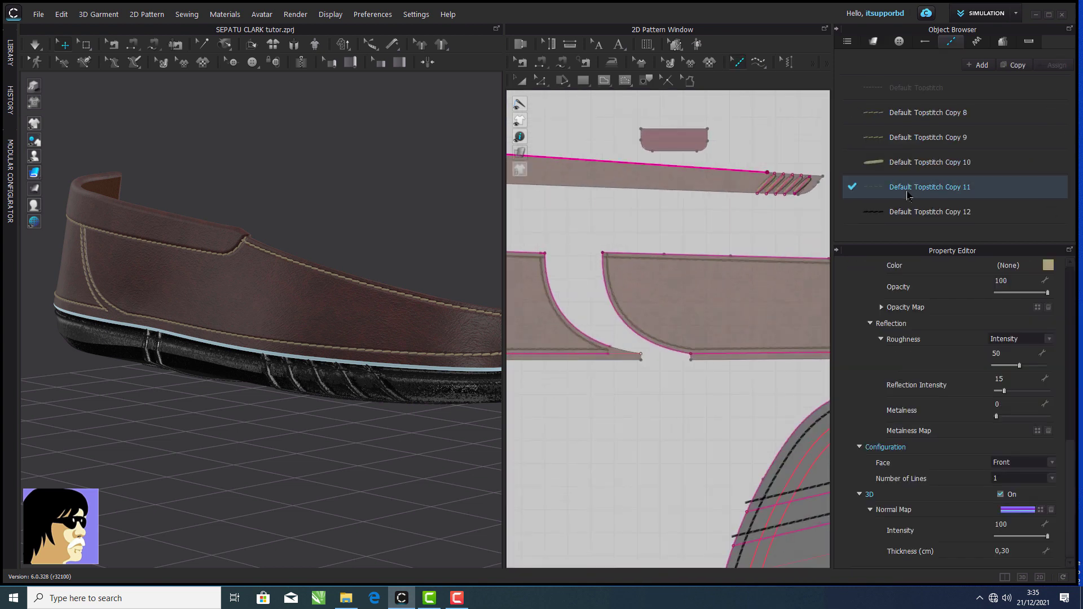
- Topstitch the new collar strip along its full upper edge with Default Topstitch Copy 11
scroll(637, 257, "down", 5)
scroll(636, 257, "up", 5)
middle_click_drag(637, 257, 711, 277)
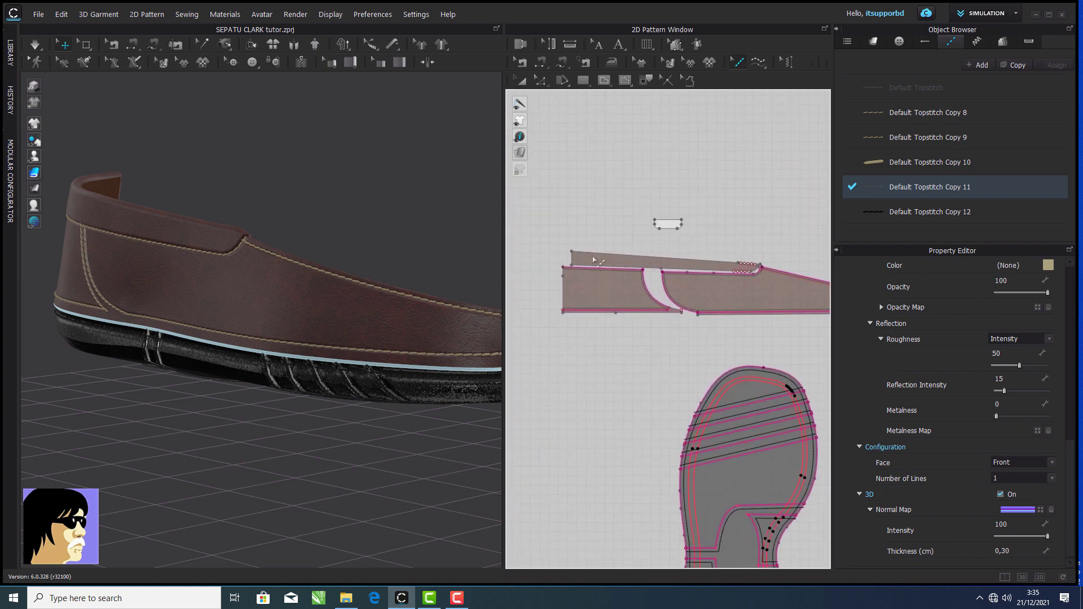
left_click(758, 63)
left_click(774, 93)
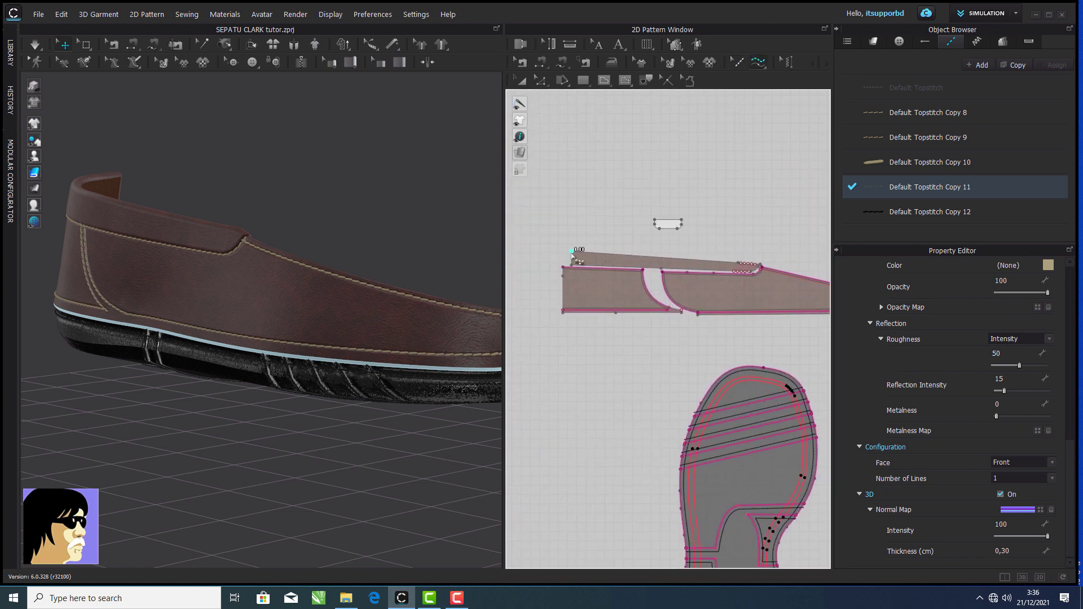
left_click(759, 263)
middle_click_drag(285, 251, 346, 310)
scroll(345, 310, "down", 3)
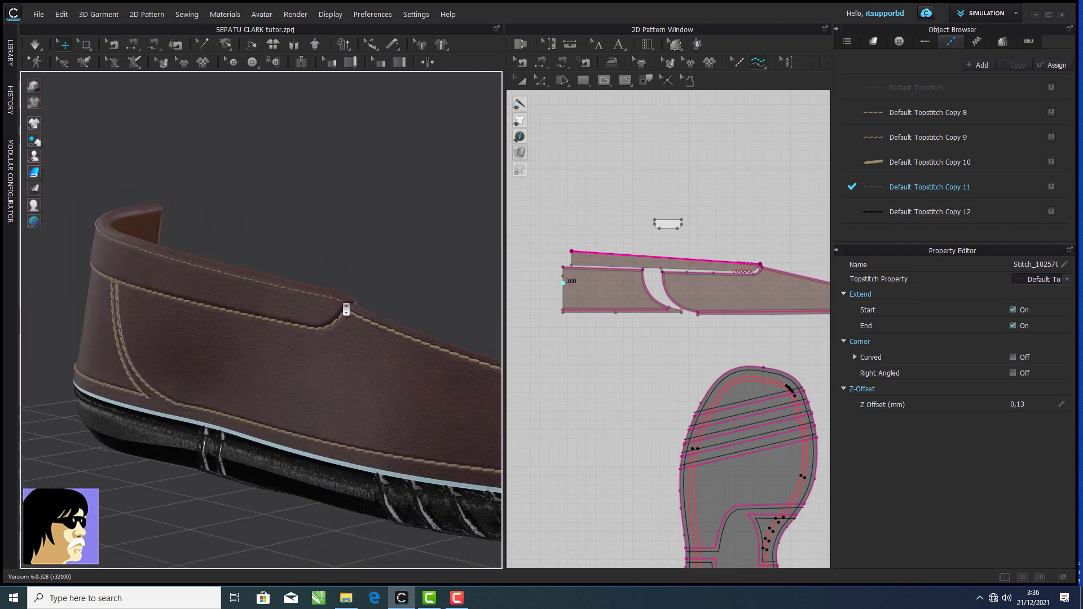
- Check the diagonal stitches on the reference collar strip and make Default Topstitch Copy 10 the active style
scroll(700, 319, "down", 5)
scroll(753, 305, "up", 2)
scroll(753, 305, "up", 8)
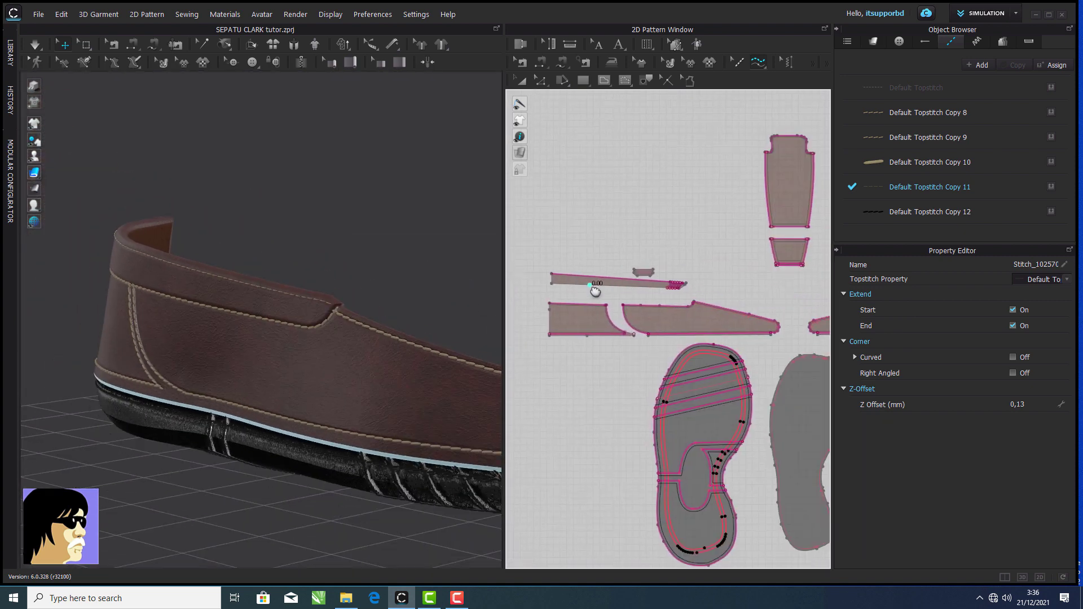
left_click(737, 62)
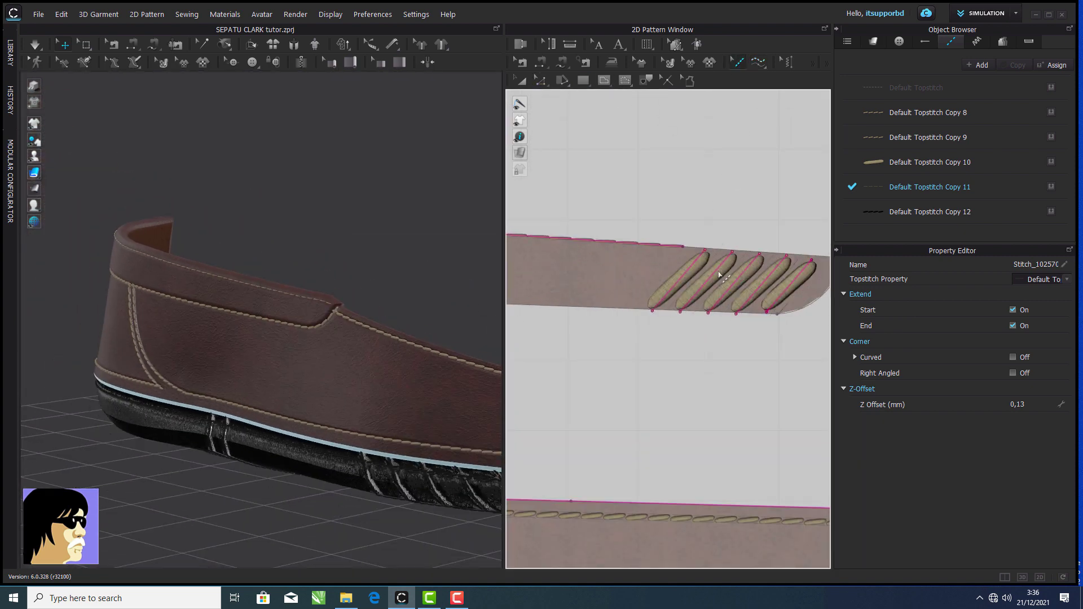
left_click(952, 168)
left_click_drag(1070, 452, 1082, 473)
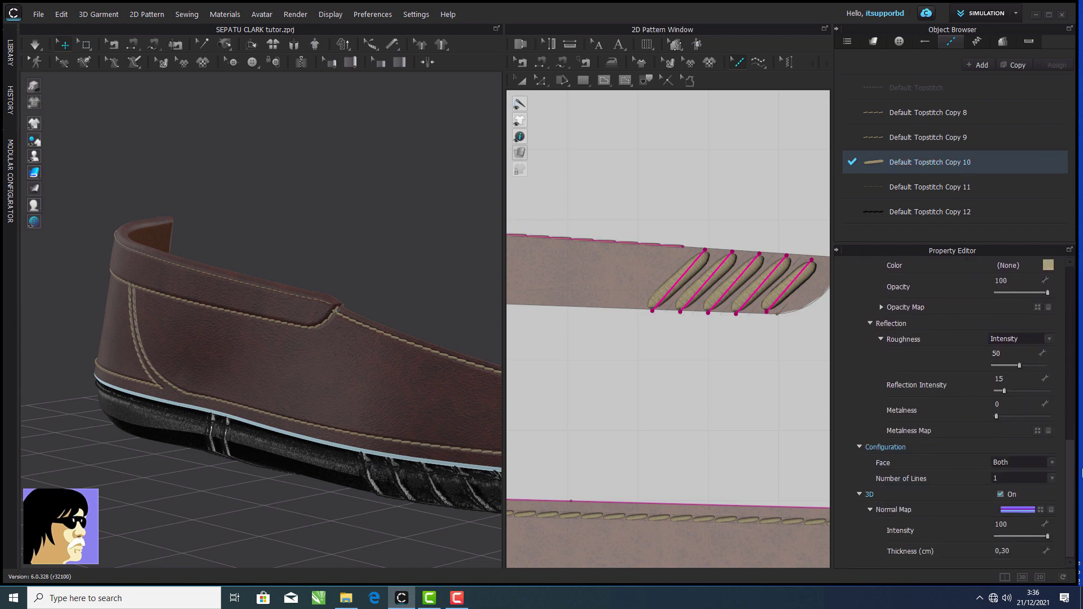
- Topstitch the diagonal internal lines at the front end of the new collar strip with Default Topstitch Copy 10
scroll(715, 356, "down", 10)
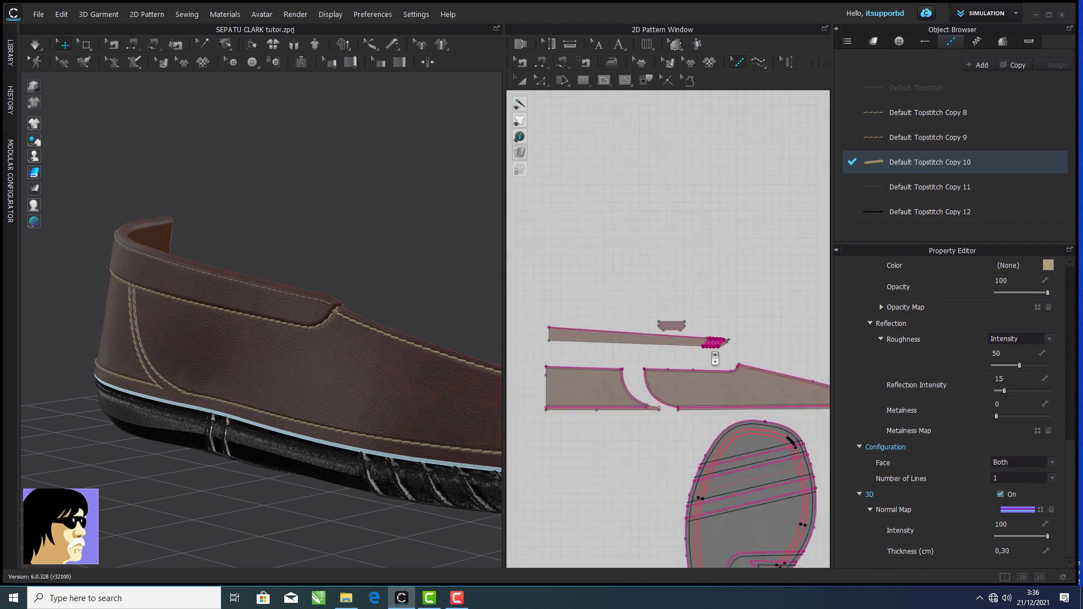
scroll(564, 326, "up", 8)
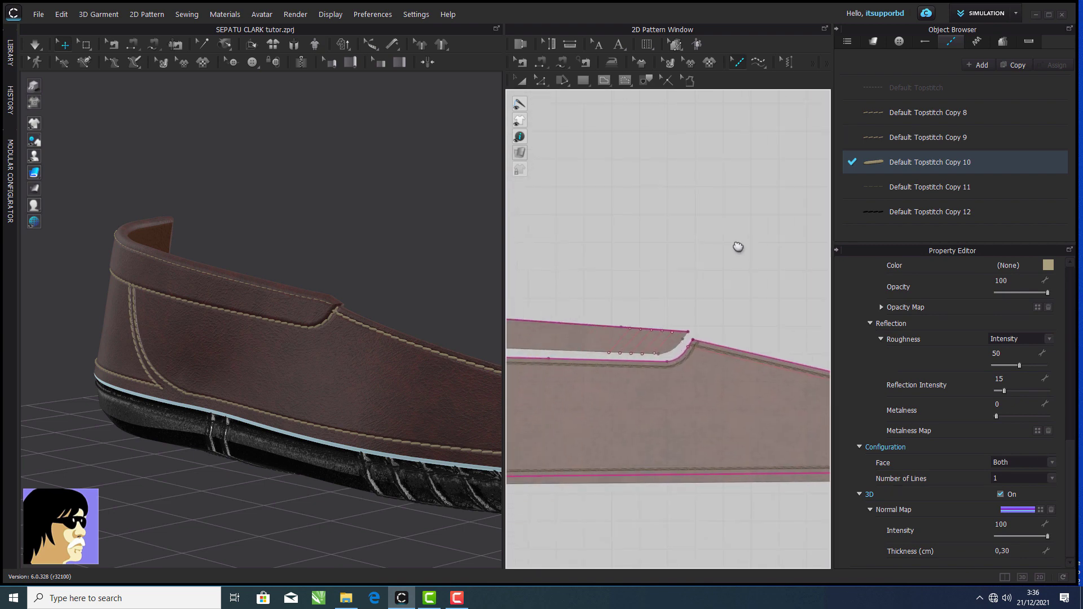
left_click(763, 65)
left_click(765, 81)
left_click(655, 384)
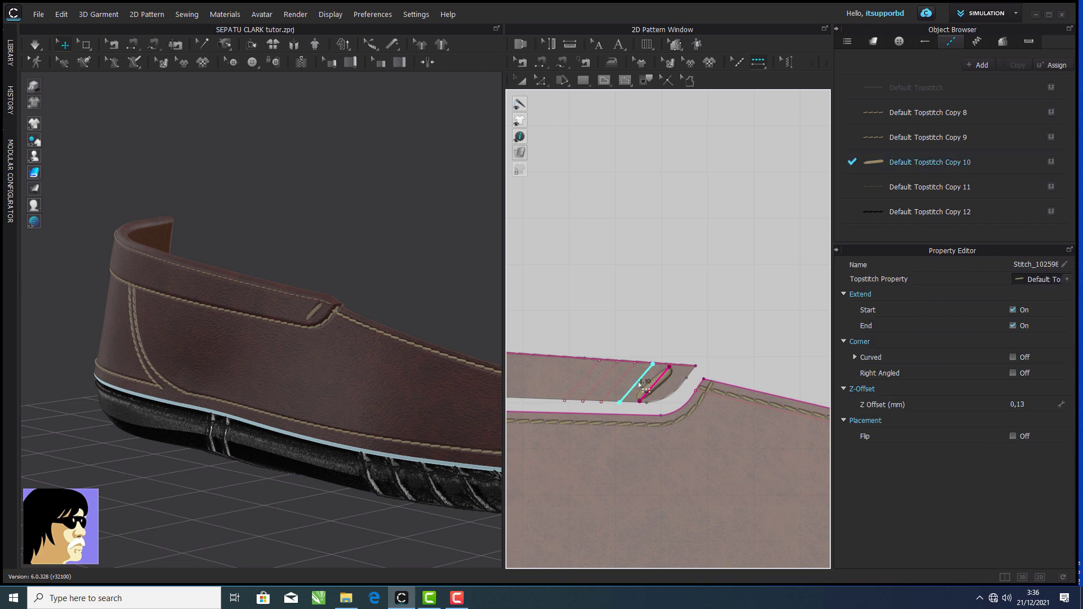
left_click(619, 385)
left_click(602, 384)
left_click(584, 385)
scroll(624, 309, "down", 10)
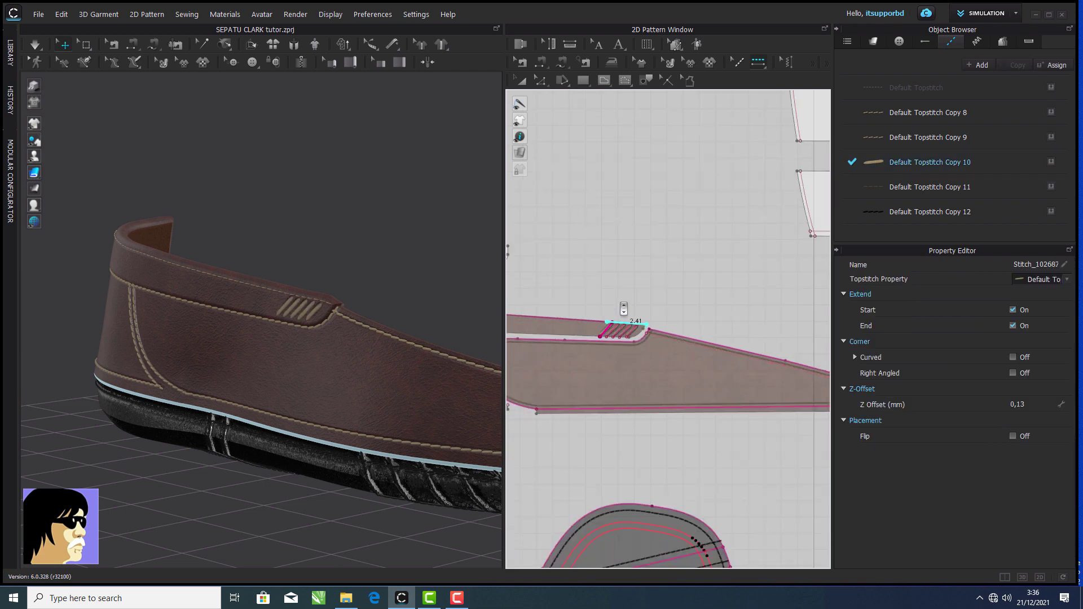
scroll(623, 309, "down", 3)
right_click_drag(435, 314, 327, 295)
middle_click_drag(327, 295, 423, 306)
scroll(423, 306, "up", 2)
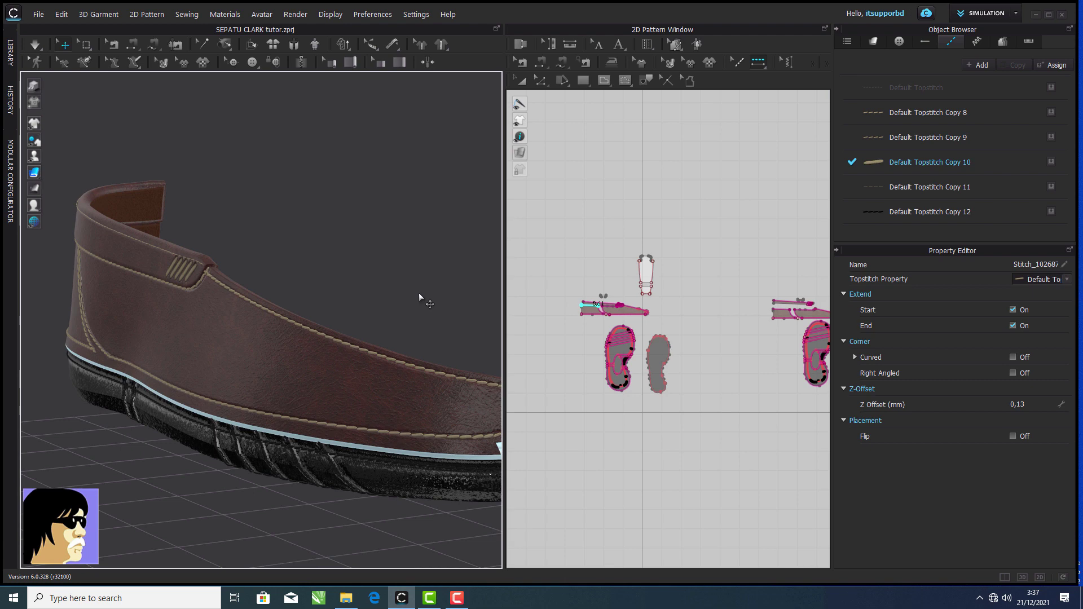
scroll(419, 292, "down", 2)
left_click(465, 598)
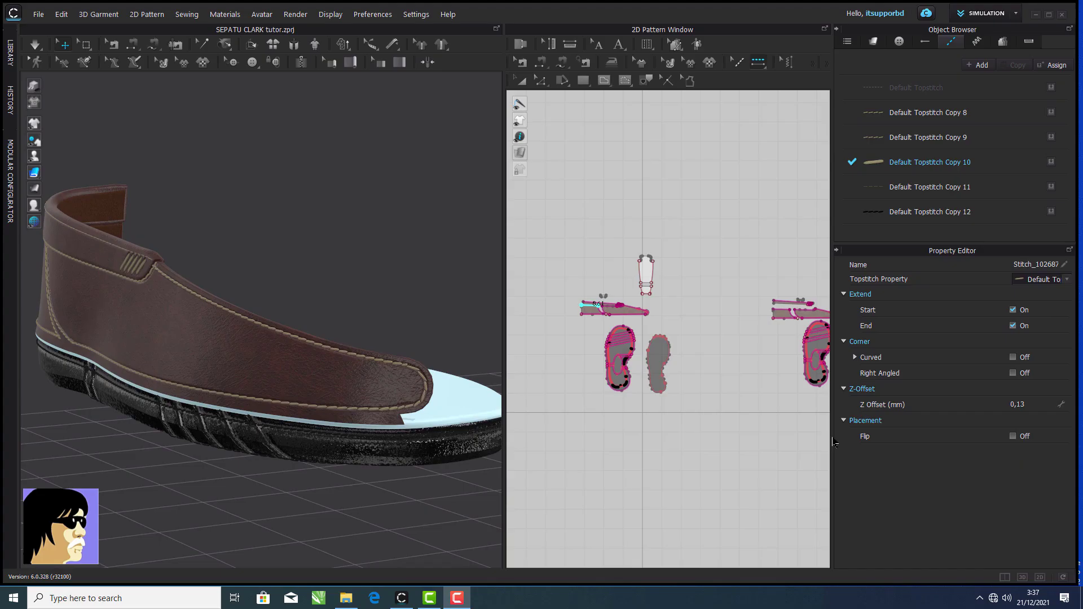
- Copy the collar strip, heel piece and vamp, and mirror-paste them beside the originals in the flat pattern
left_click(521, 81)
scroll(579, 294, "up", 3)
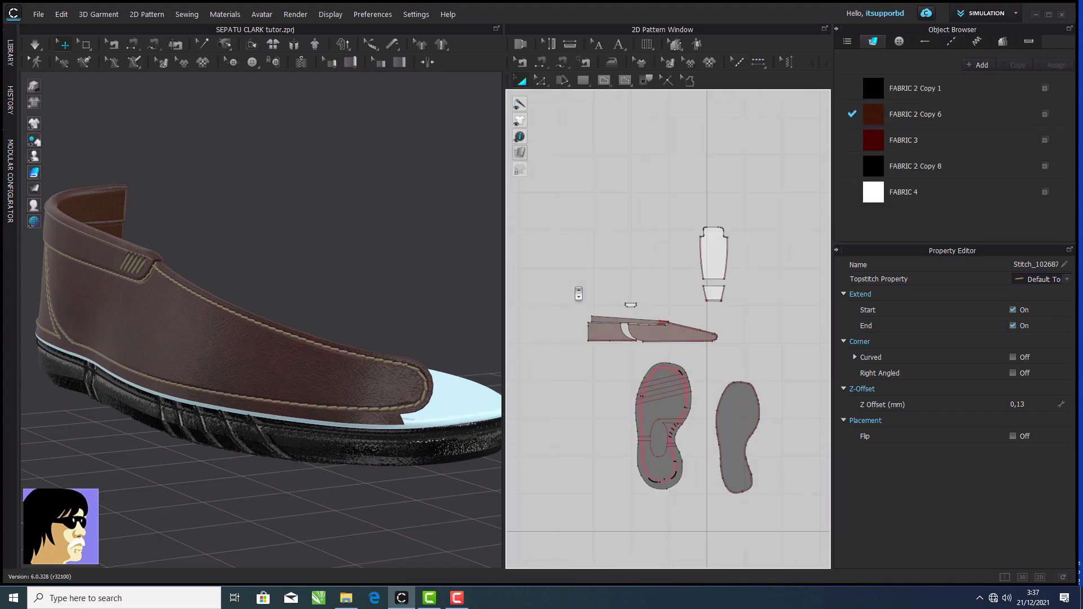
left_click(631, 304)
left_click(574, 310)
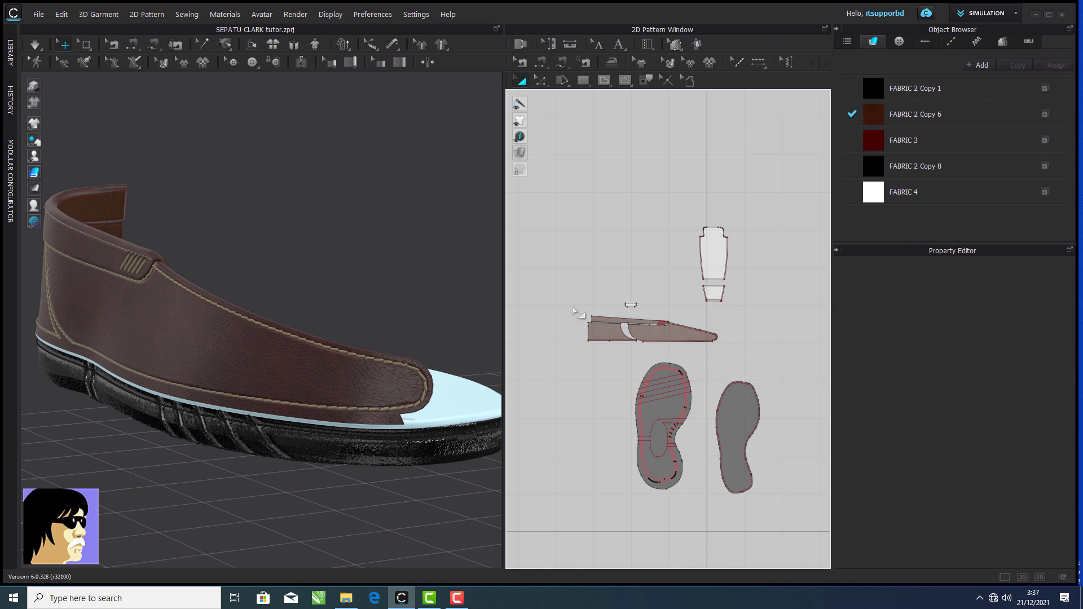
left_click_drag(736, 348, 736, 348)
right_click(685, 331)
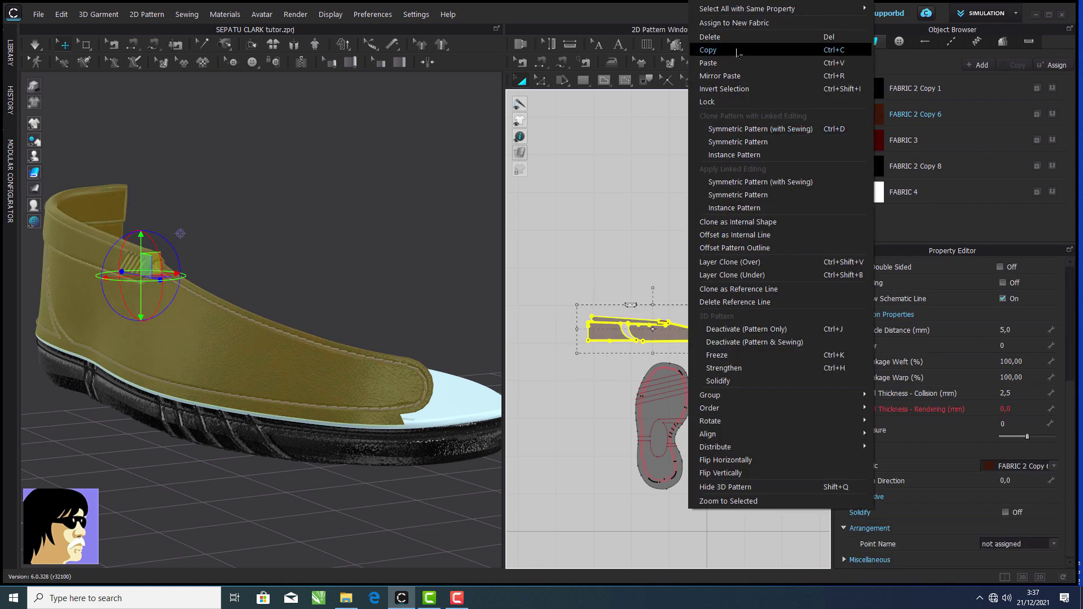
left_click(701, 50)
left_click(684, 164)
middle_click_drag(696, 182, 614, 159)
scroll(614, 158, "up", 2)
right_click(662, 287)
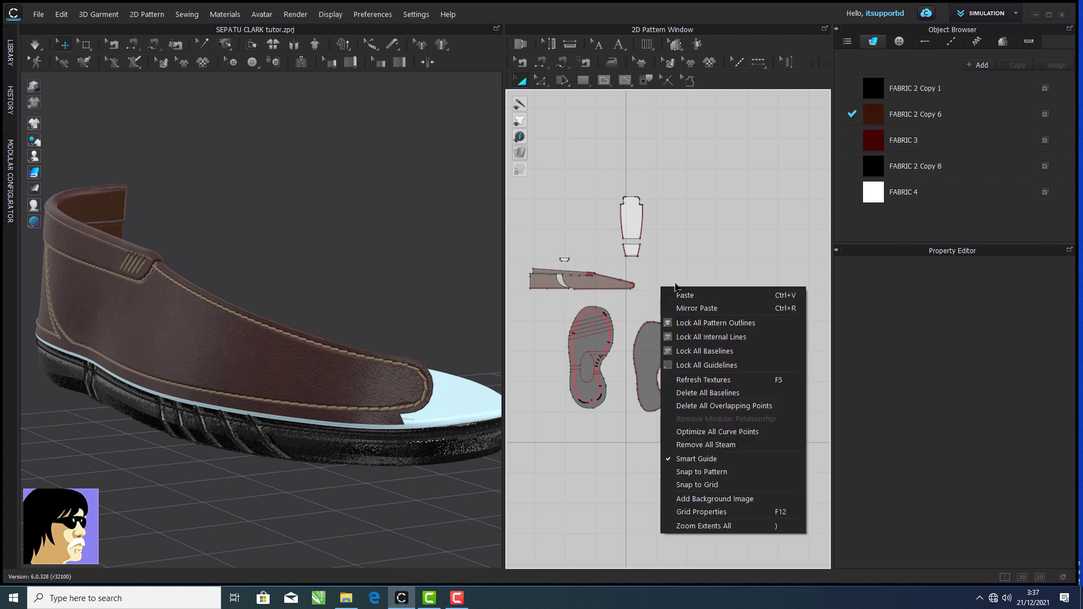
left_click(691, 309)
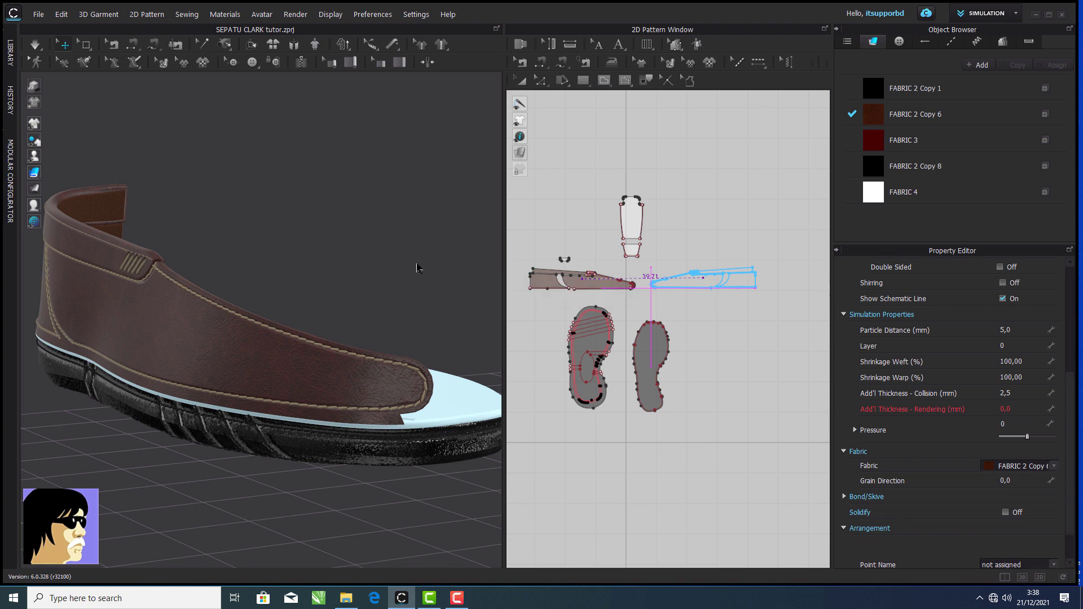
- Move the mirrored side upper pieces in 3D to stand along the opposite side of the insole
right_click_drag(480, 277, 367, 281)
scroll(368, 282, "up", 2)
middle_click_drag(368, 282, 380, 256)
left_click(376, 265)
left_click_drag(383, 270, 322, 274)
left_click(525, 306)
- Sew the back edge of the original heel piece to the back edge of its mirrored copy
scroll(556, 285, "up", 3)
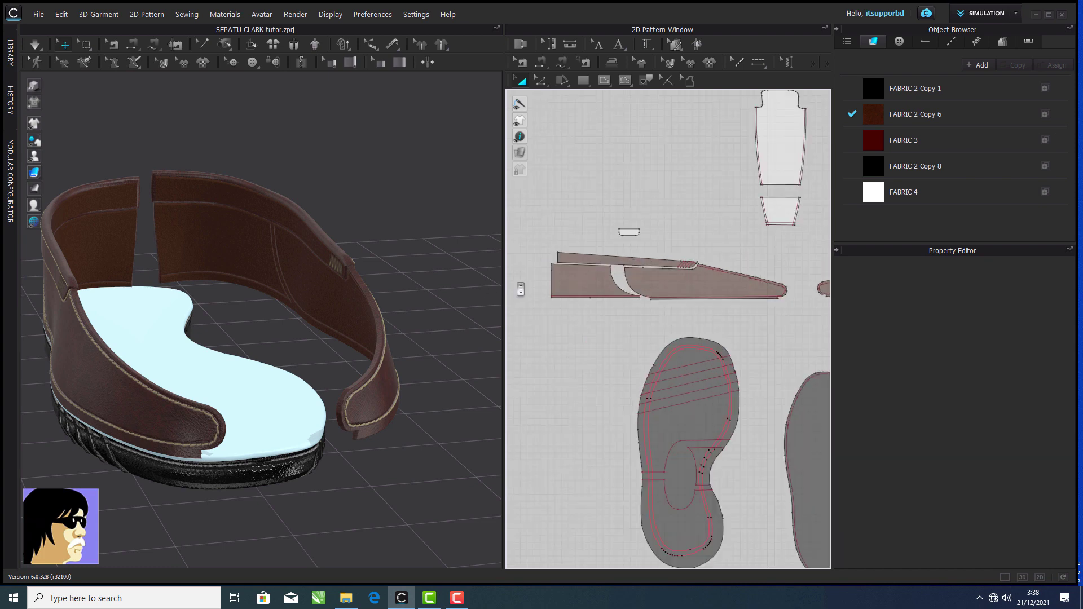
scroll(556, 288, "down", 2)
left_click(543, 64)
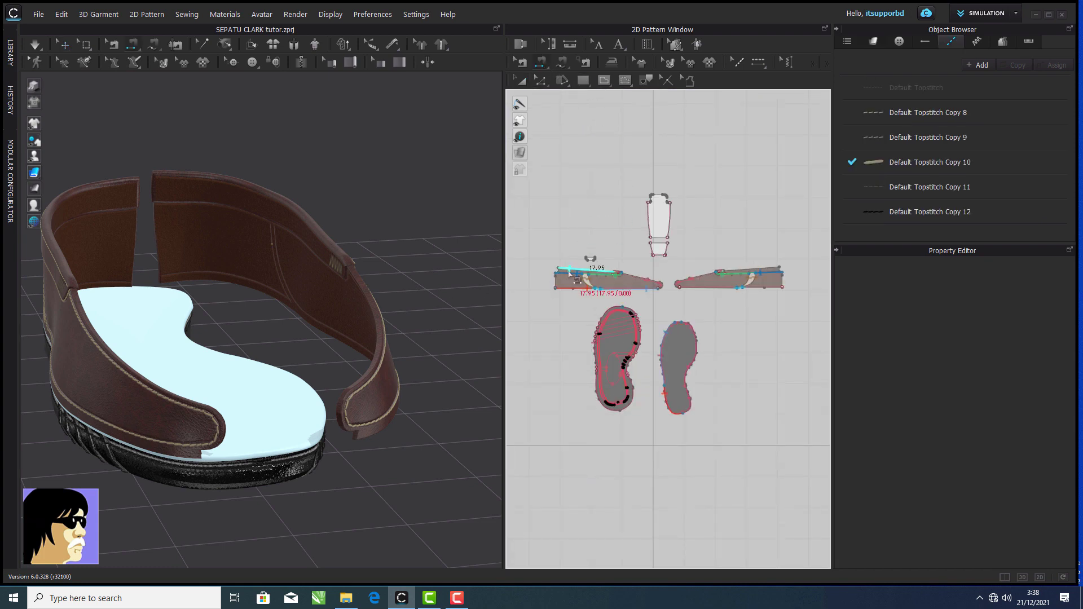
scroll(573, 293, "up", 5)
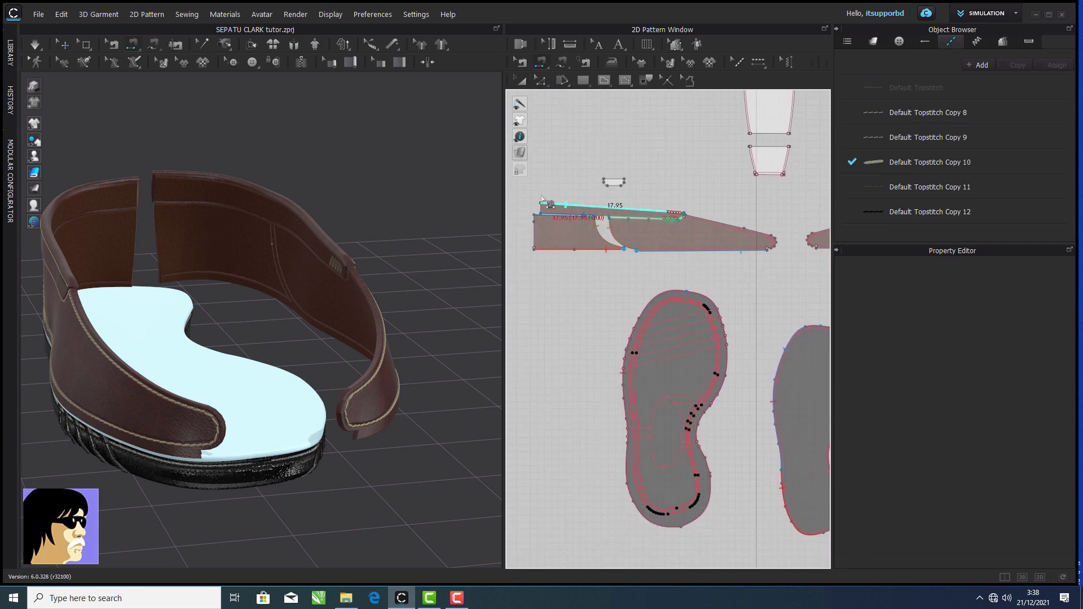
scroll(556, 174, "up", 4)
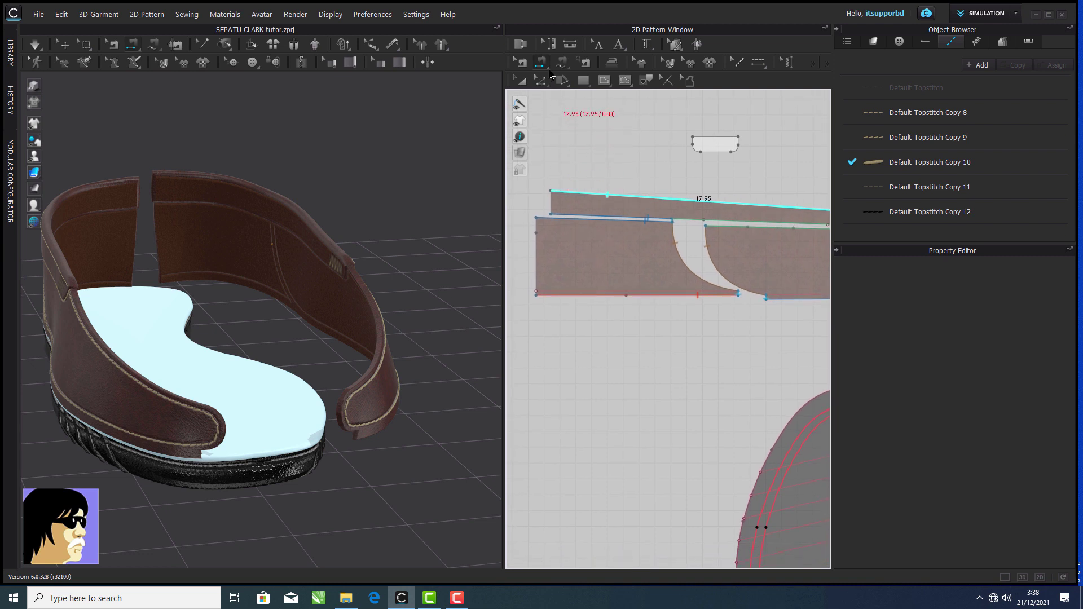
left_click(559, 66)
left_click(562, 77)
left_click(537, 218)
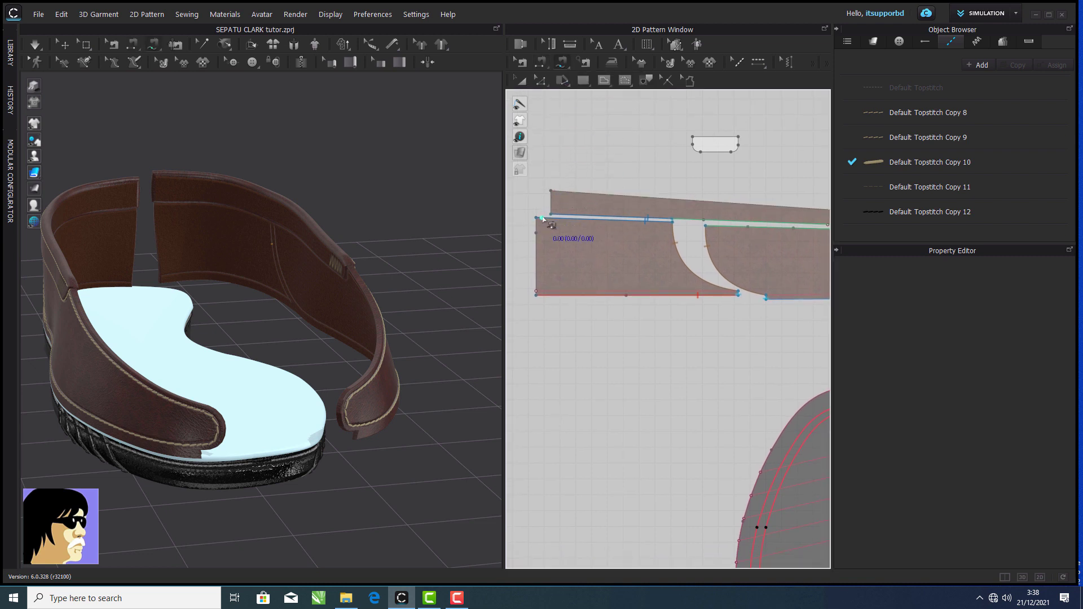
scroll(621, 293, "down", 3)
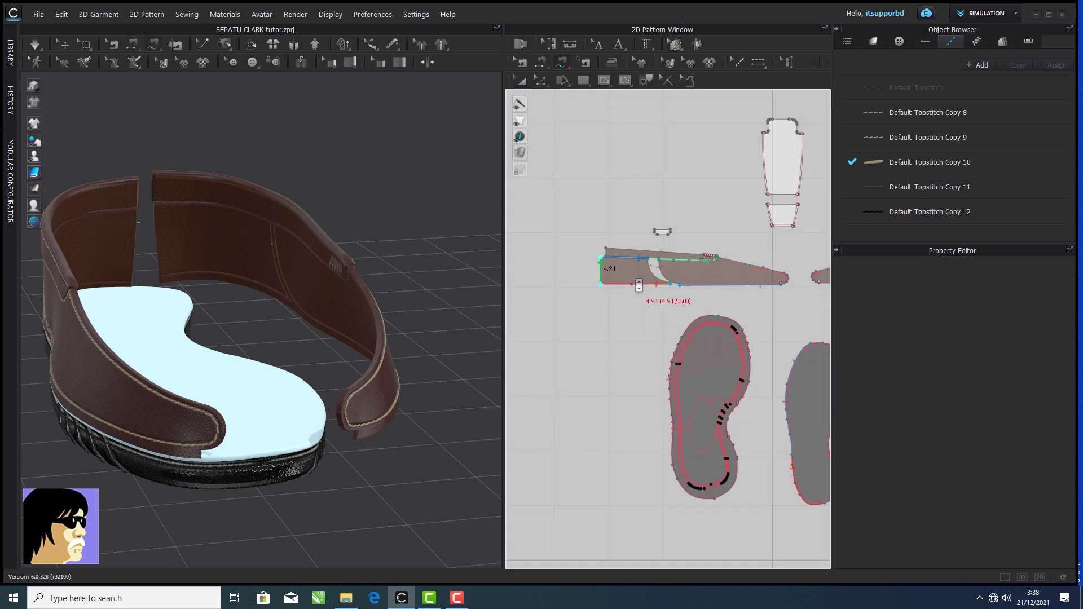
scroll(624, 244, "up", 5)
middle_click_drag(763, 226, 690, 215)
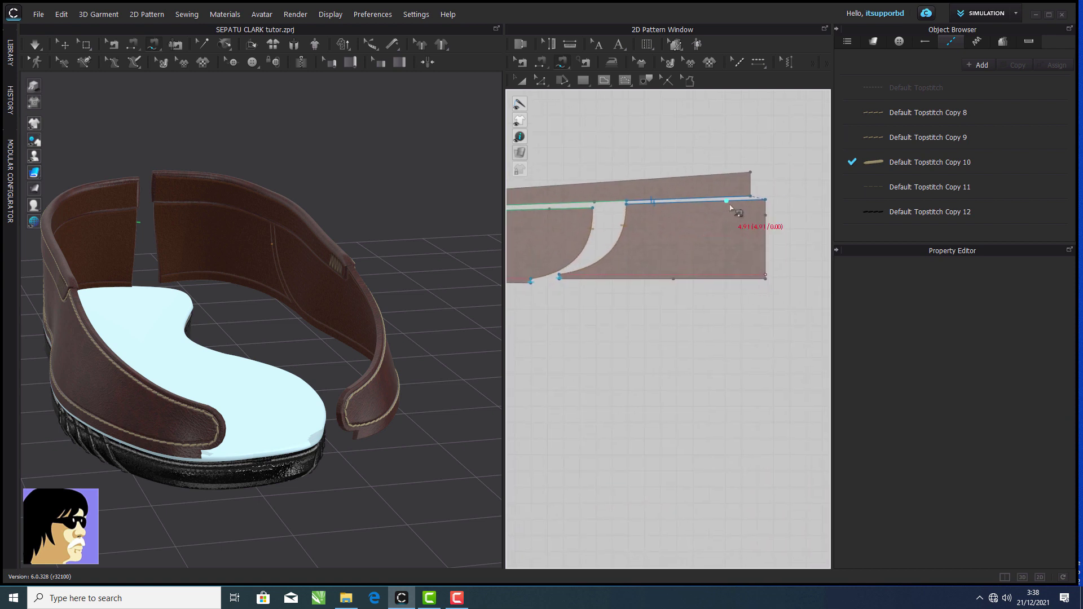
left_click(766, 199)
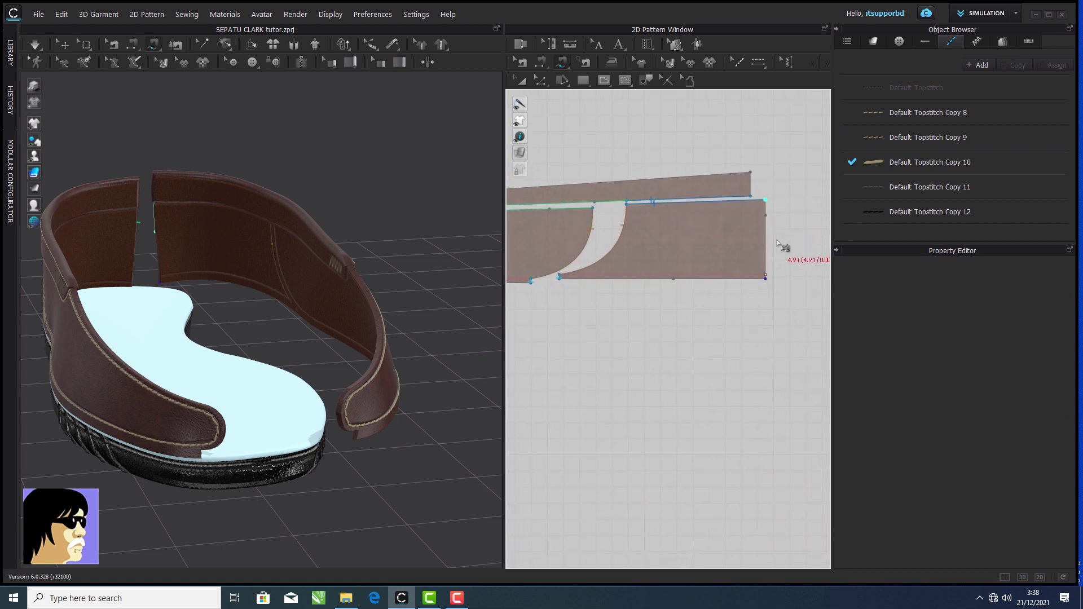
left_click(773, 282)
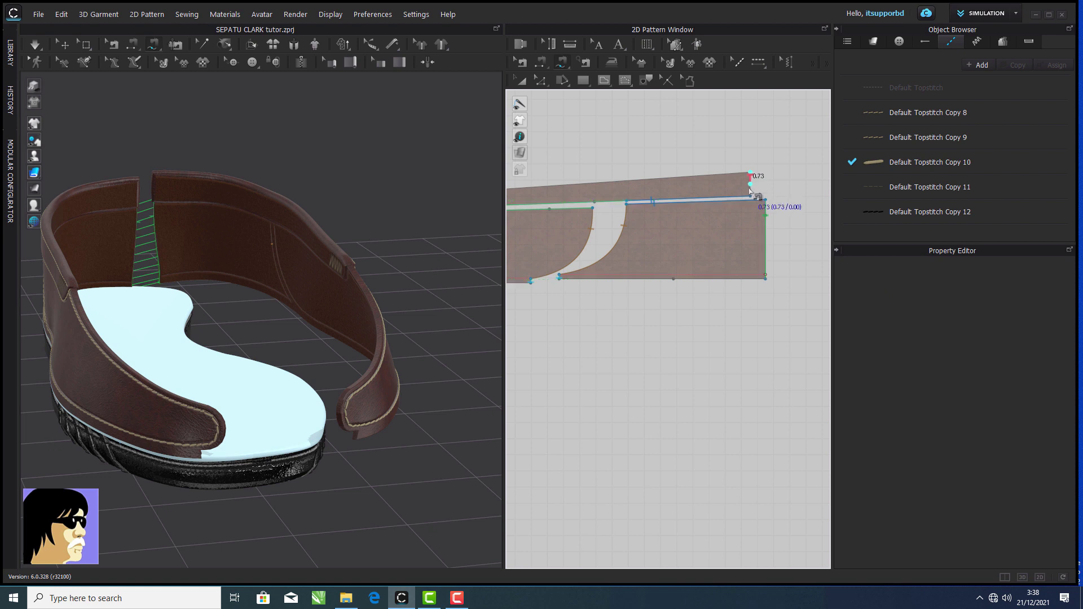
- Sew the back end of the mirrored collar strip to the back end of the original collar strip
scroll(750, 192, "down", 5)
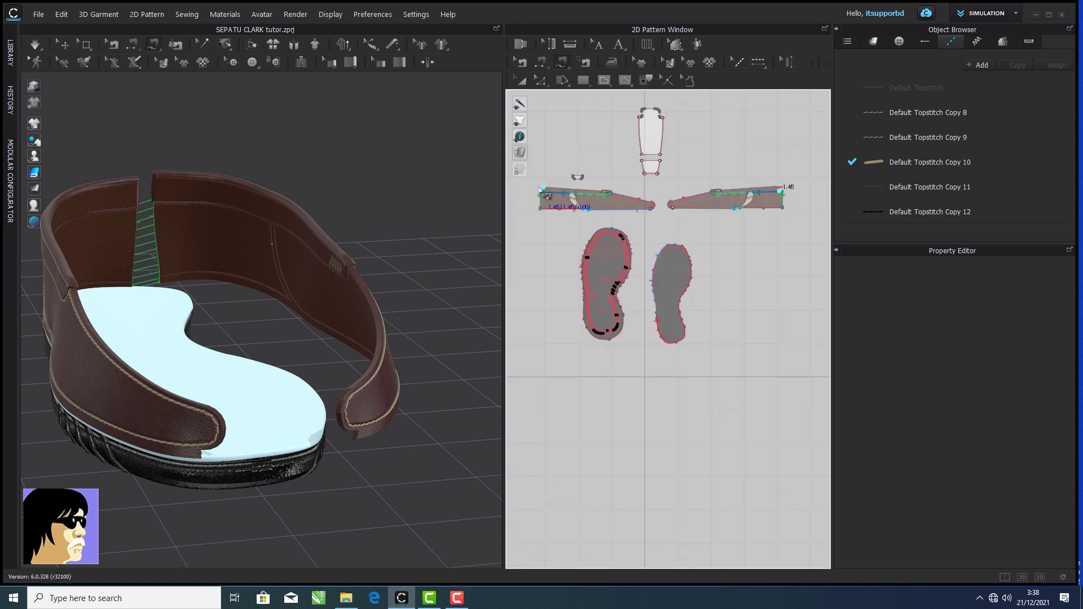
scroll(541, 191, "up", 5)
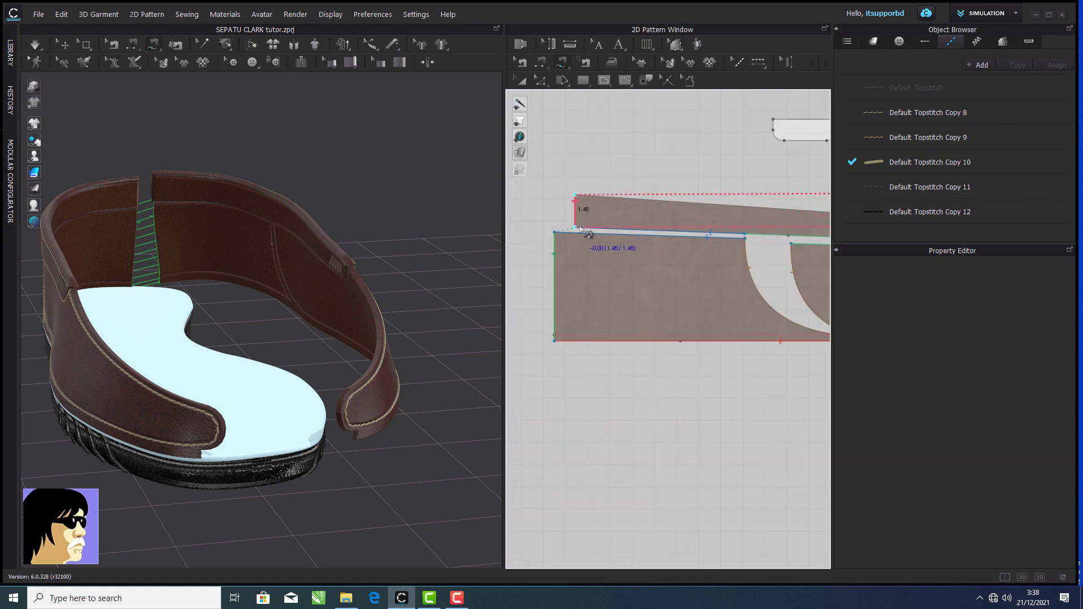
left_click(580, 230)
- Sew the mirrored vamp's bottom edge to the insole's inner side edge, from the toe to the arch
scroll(454, 212, "down", 1)
scroll(710, 294, "down", 5)
middle_click_drag(714, 288, 608, 219)
scroll(608, 219, "down", 4)
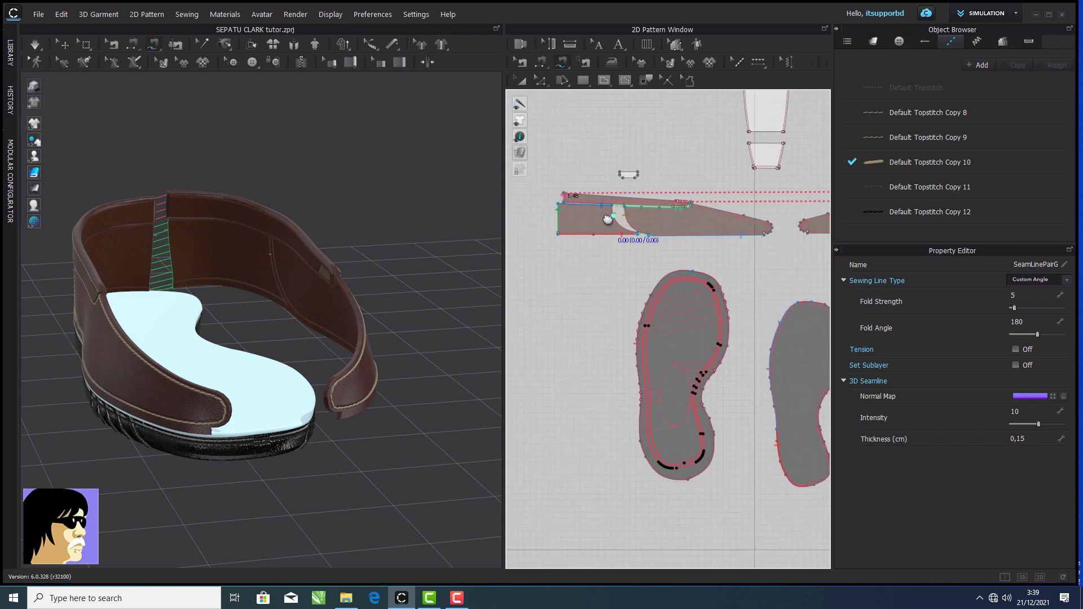
scroll(739, 234, "up", 2)
middle_click_drag(739, 235, 712, 225)
scroll(712, 225, "up", 1)
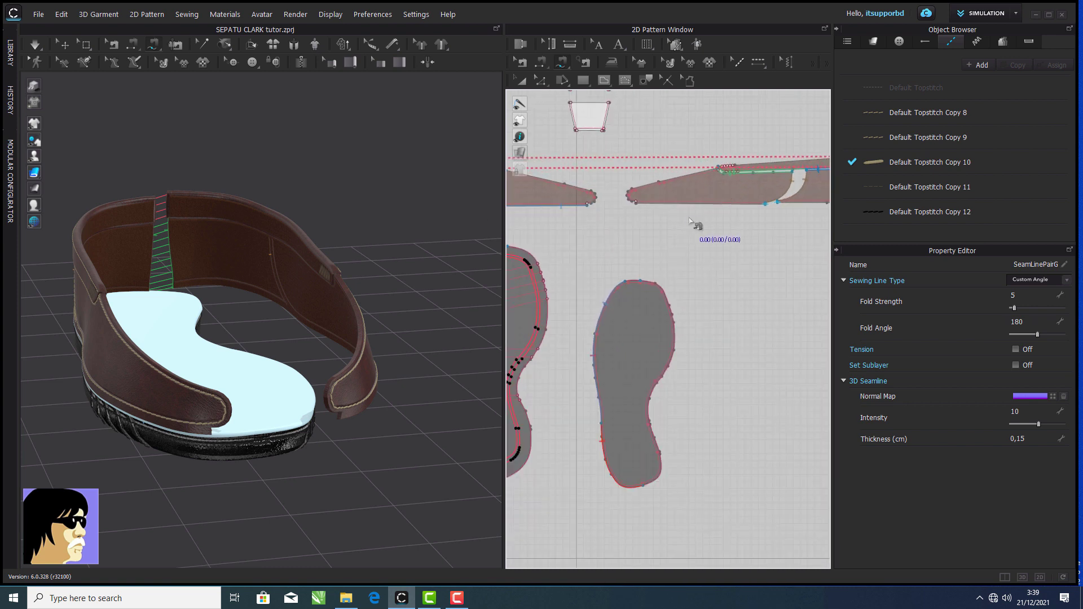
left_click(637, 208)
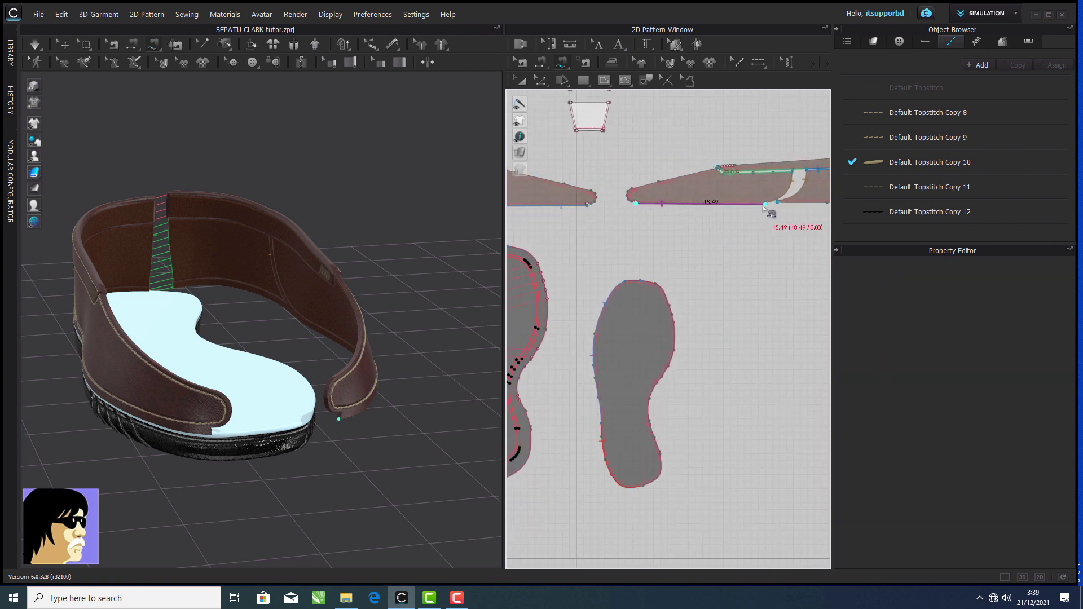
left_click(764, 205)
middle_click_drag(600, 235, 624, 181)
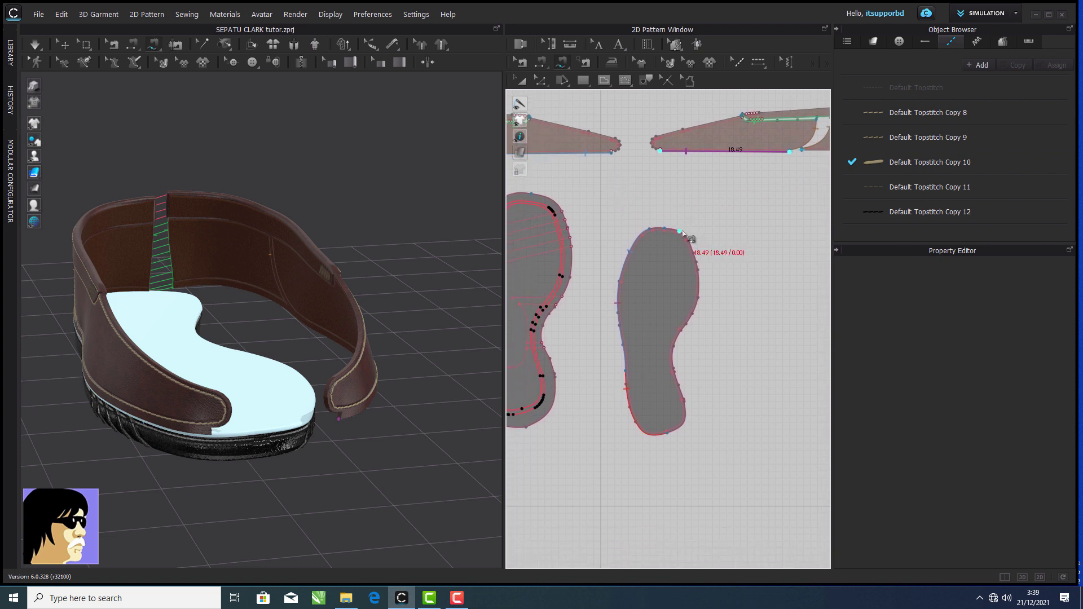
left_click(680, 231)
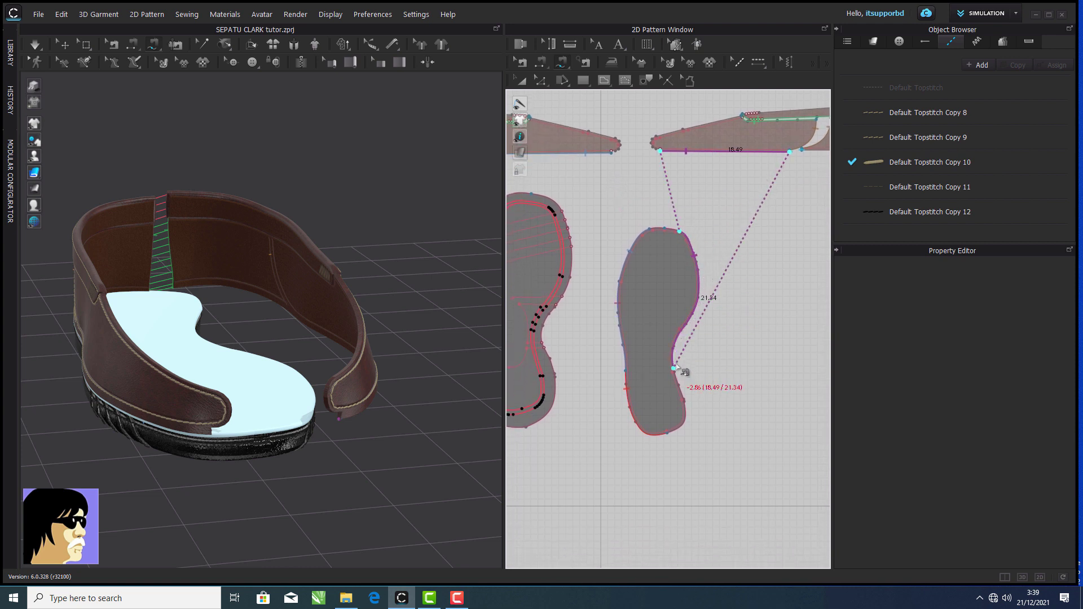
left_click(676, 366)
- Sew the mirrored heel piece's bottom edge to the insole edge running from the arch around the heel
middle_click_drag(721, 232, 596, 278)
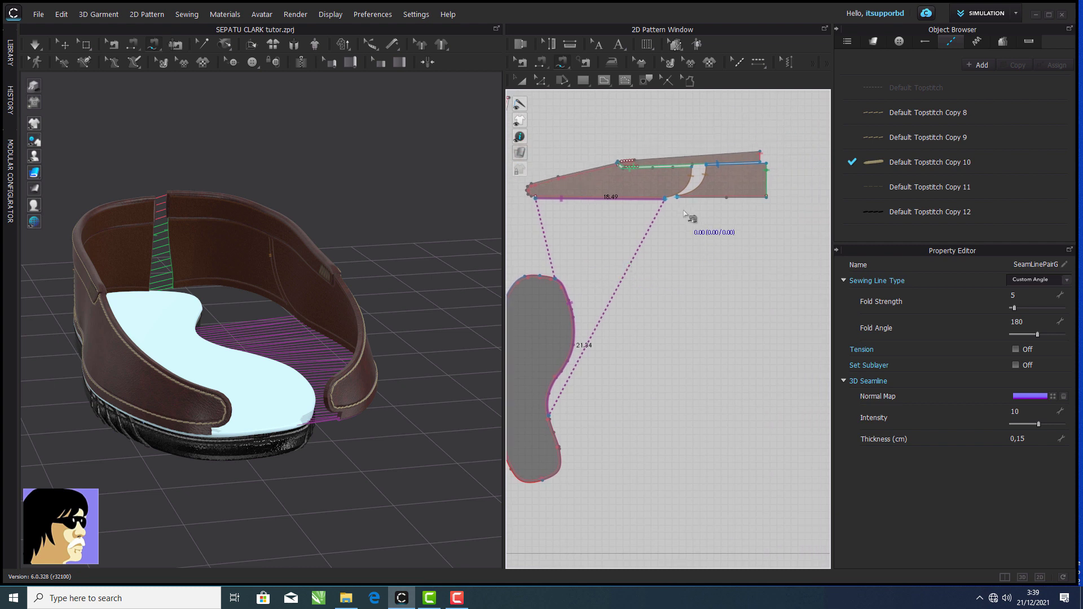
scroll(684, 213, "down", 3)
middle_click_drag(681, 213, 556, 255)
left_click(549, 224)
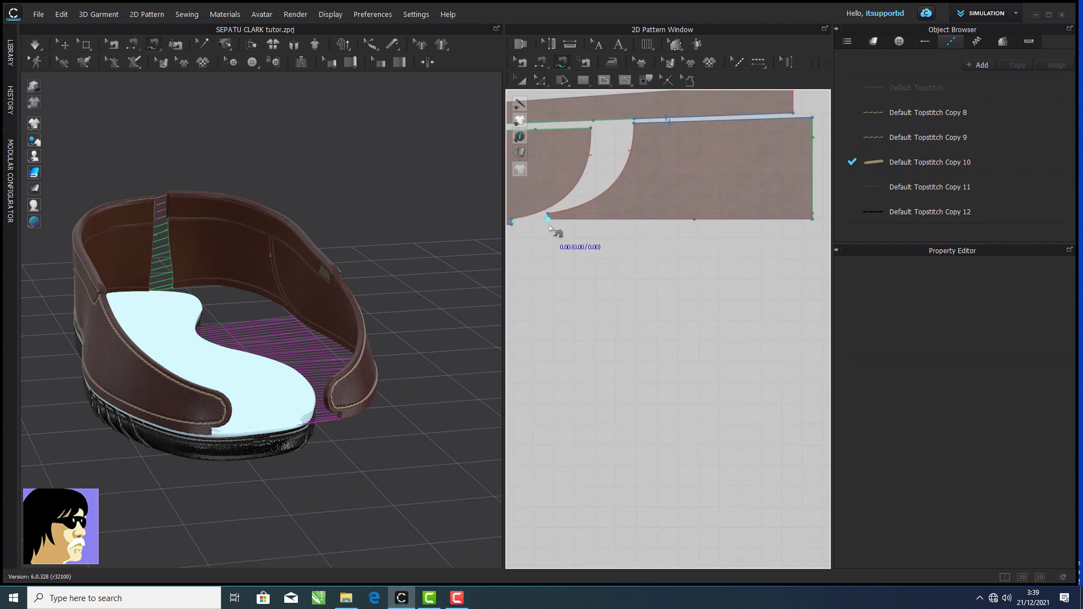
scroll(721, 246, "down", 4)
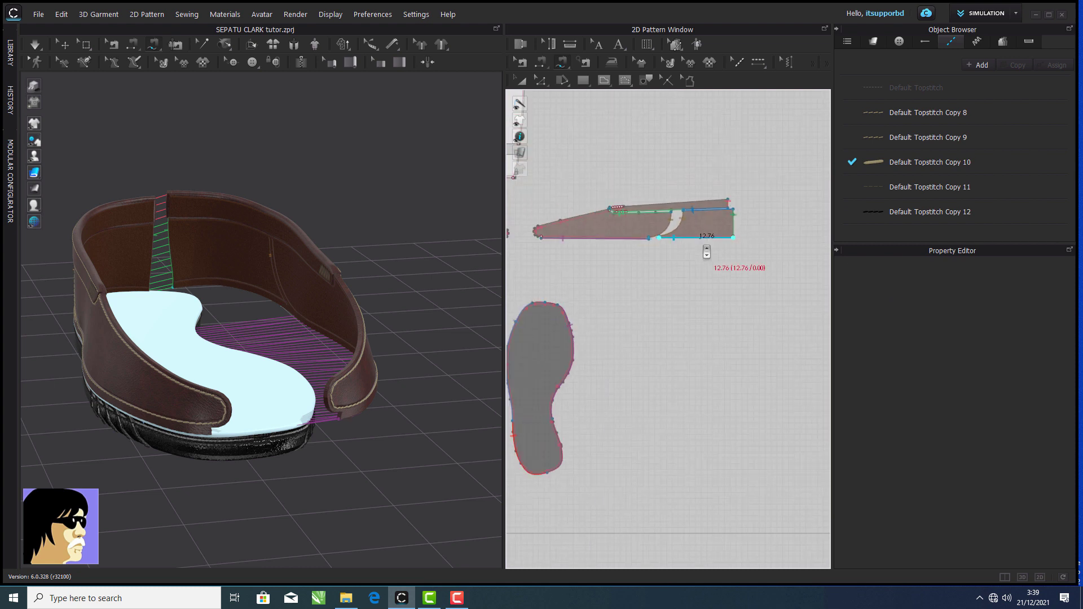
scroll(675, 237, "up", 6)
middle_click_drag(658, 310, 676, 244)
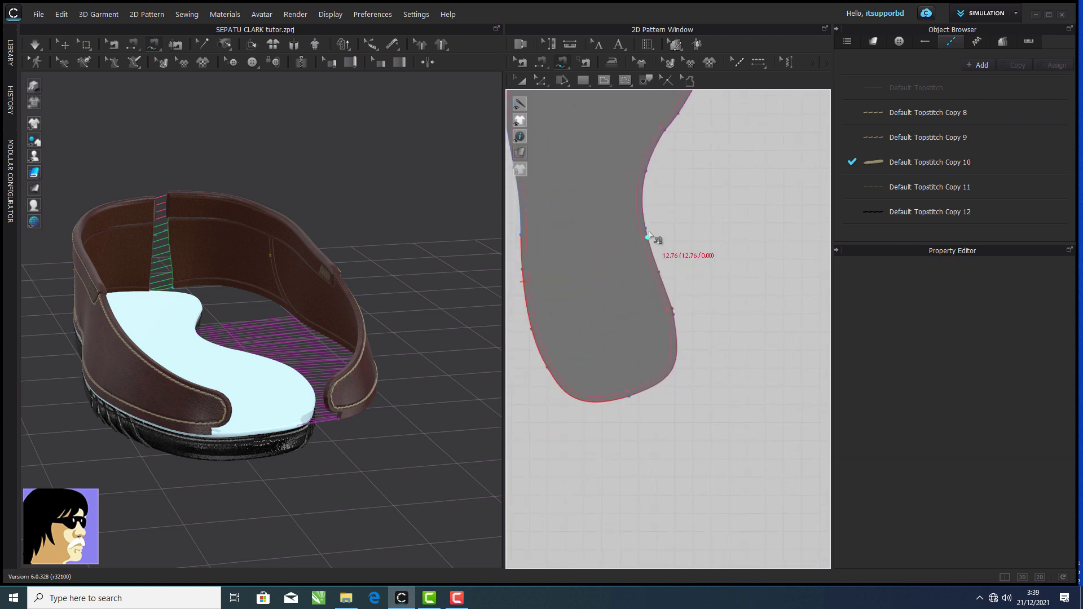
left_click(645, 229)
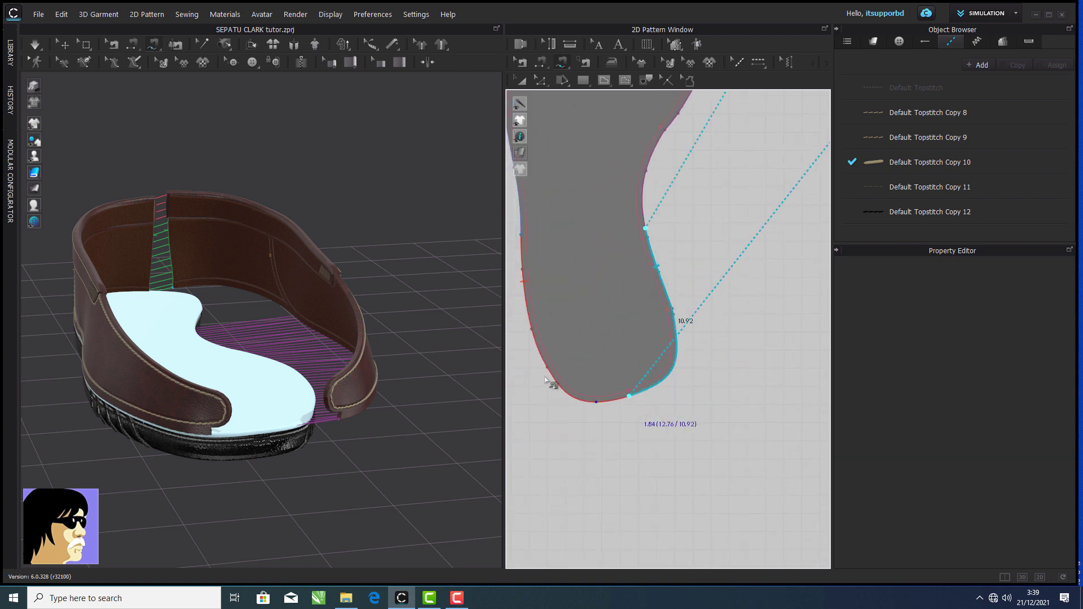
left_click(550, 382)
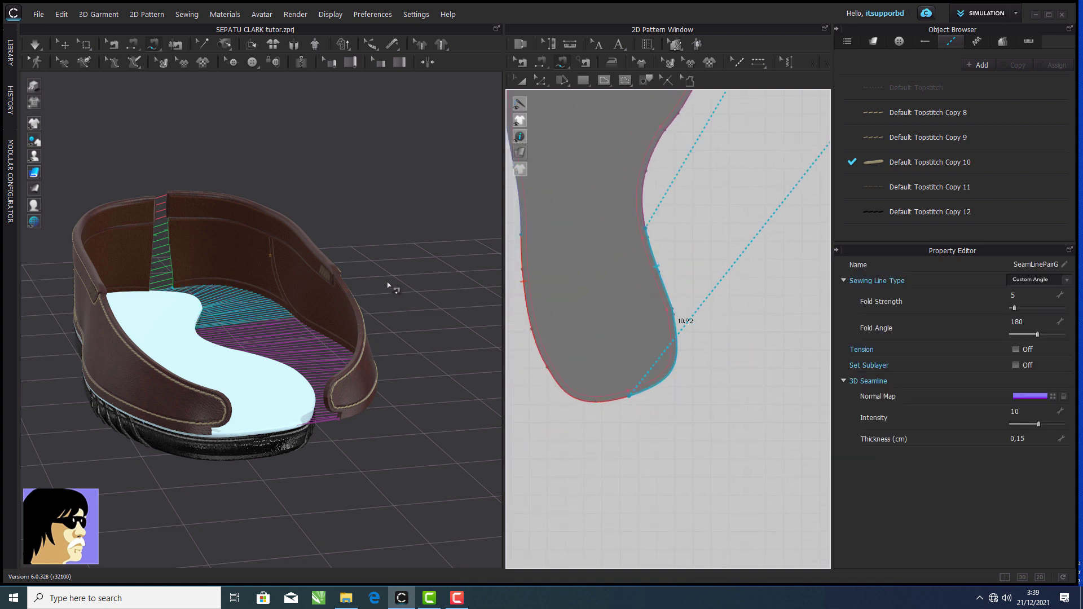
- Check the fold strength and fold angle of the mirrored vamp-to-insole seam in the reference pattern
scroll(665, 290, "down", 6)
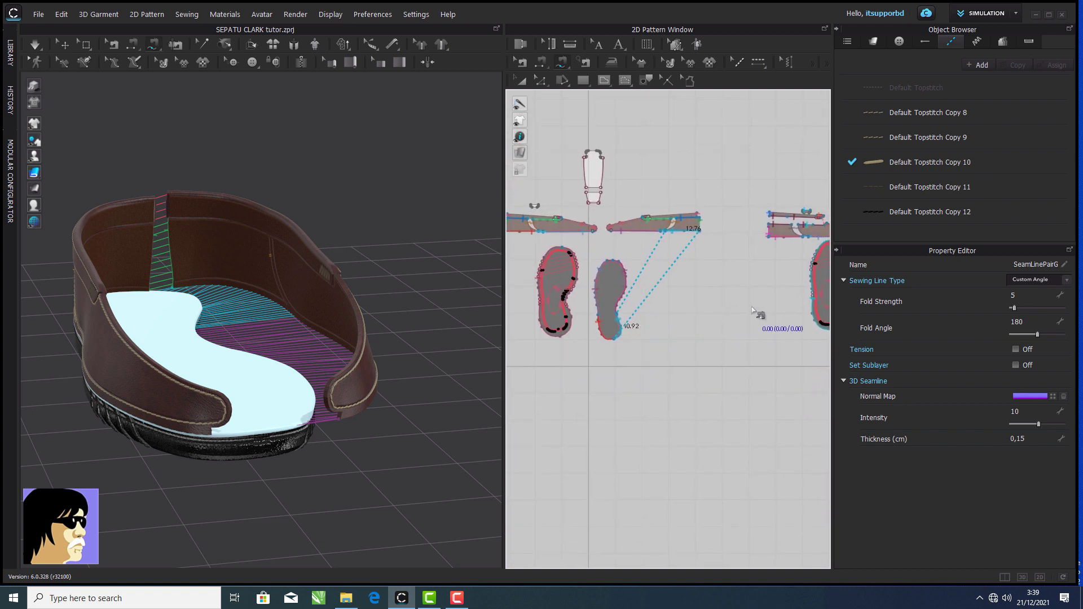
left_click(525, 65)
left_click(570, 237)
scroll(660, 259, "up", 4)
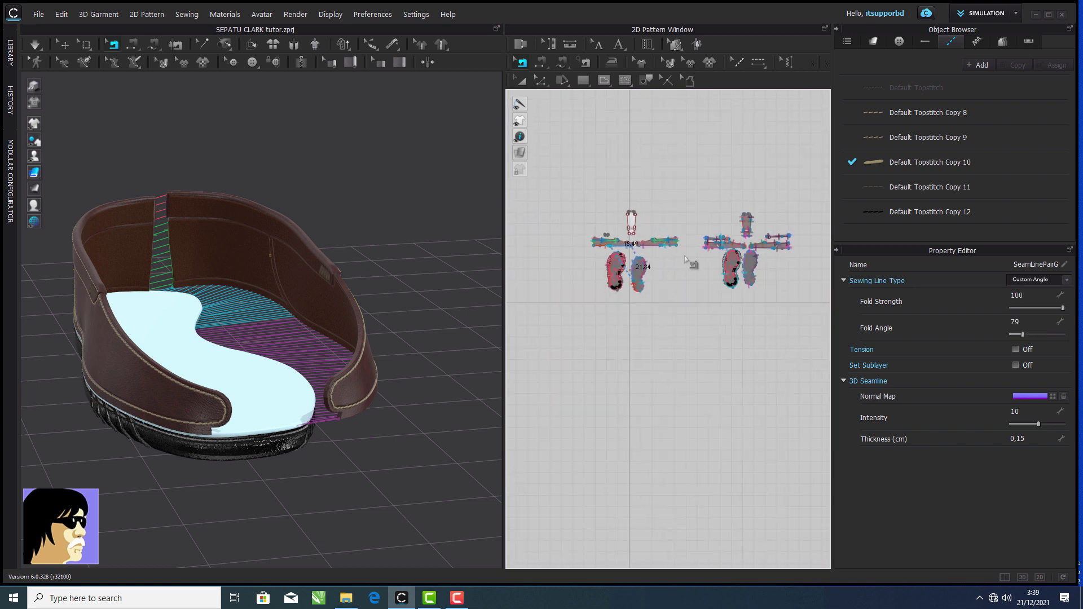
scroll(732, 260, "down", 6)
middle_click_drag(754, 243, 600, 242)
scroll(601, 240, "down", 1)
left_click(708, 233)
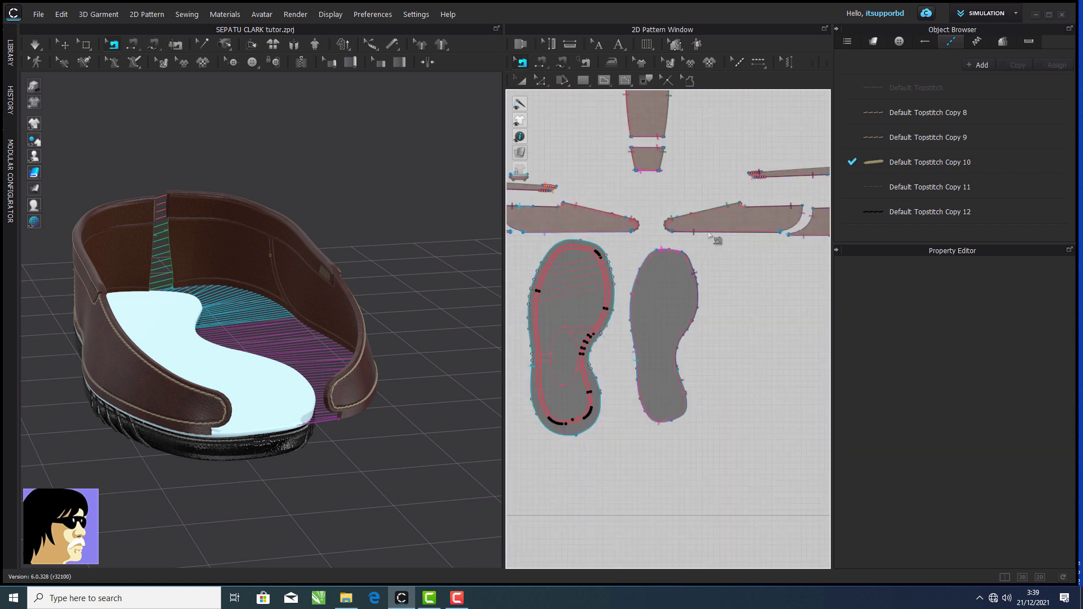
left_click(732, 239)
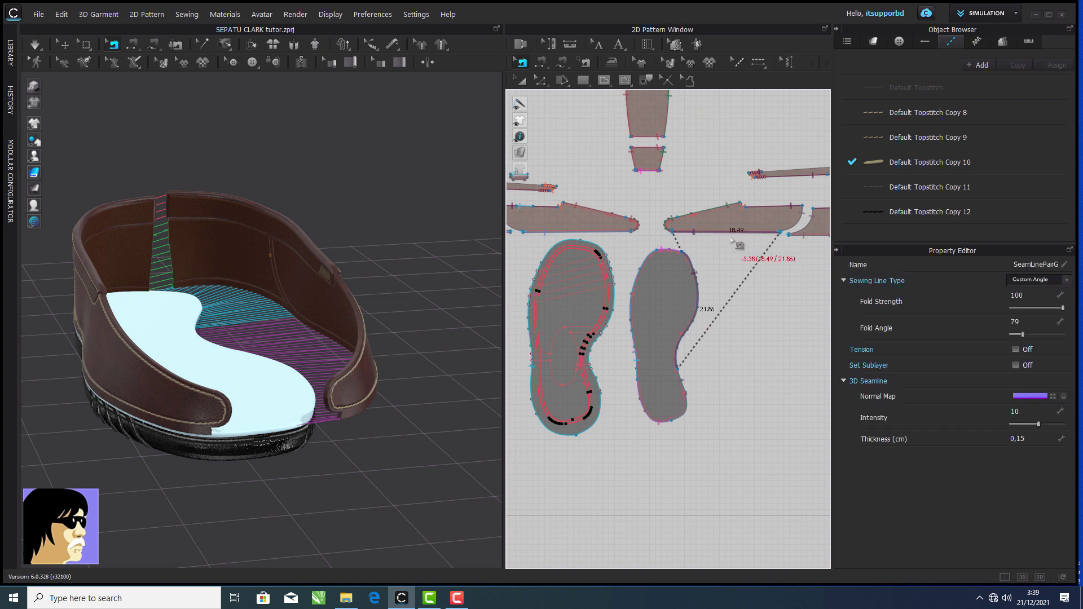
- Set the mirrored vamp-to-insole seam's fold strength to 100 and its fold angle to 79
scroll(733, 240, "down", 6)
middle_click_drag(620, 250, 776, 236)
scroll(690, 225, "up", 6)
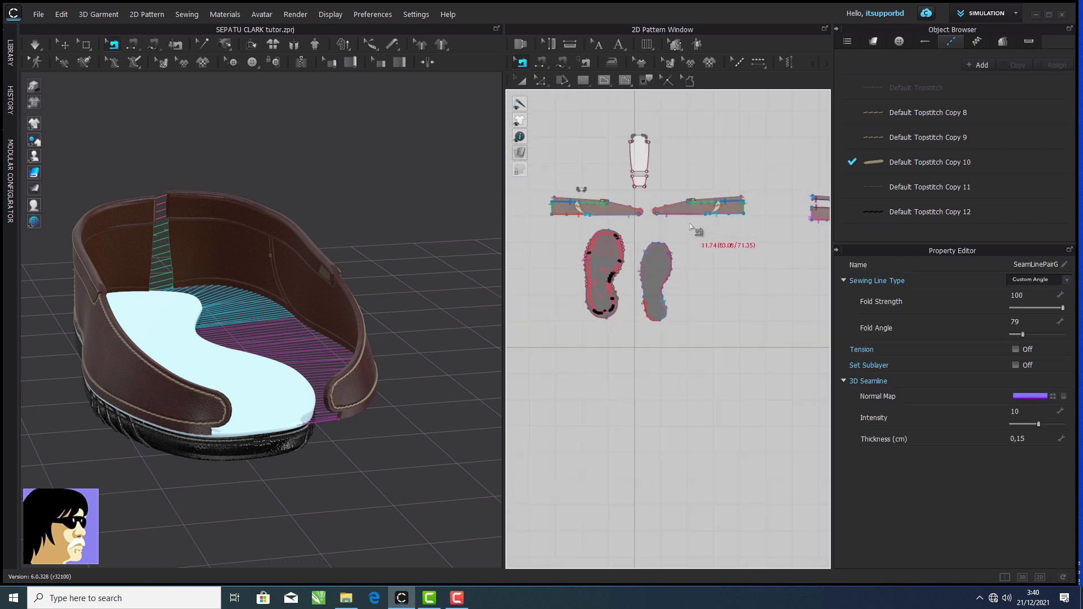
left_click(688, 210)
left_click_drag(1027, 311, 1049, 308)
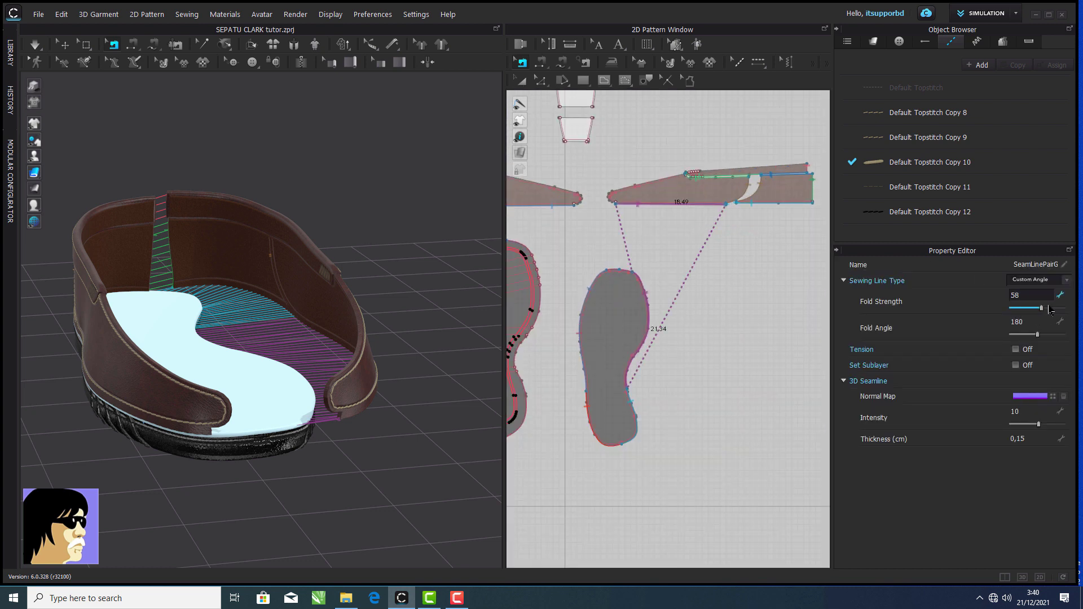
left_click(1041, 324)
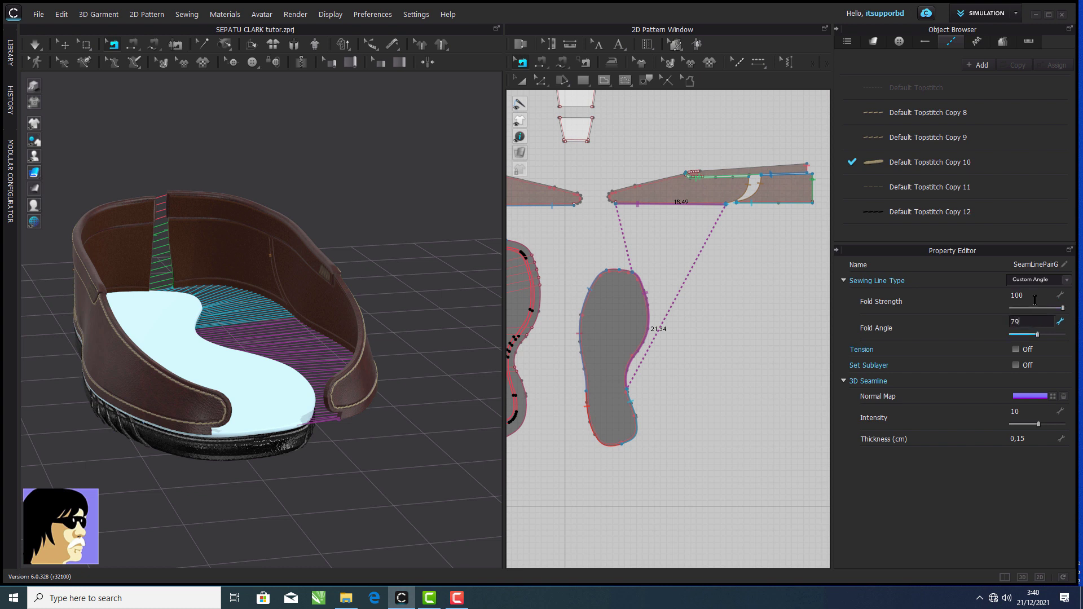
left_click(1035, 299)
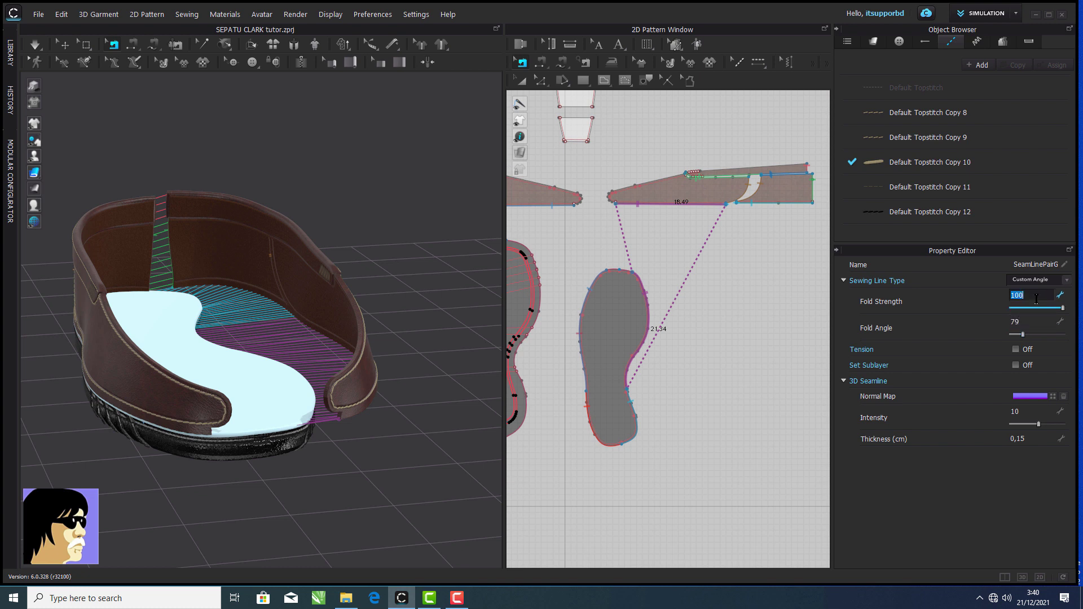
- Set the mirrored heel-to-insole seam's fold strength to 100 and its fold angle to 79
left_click(786, 206)
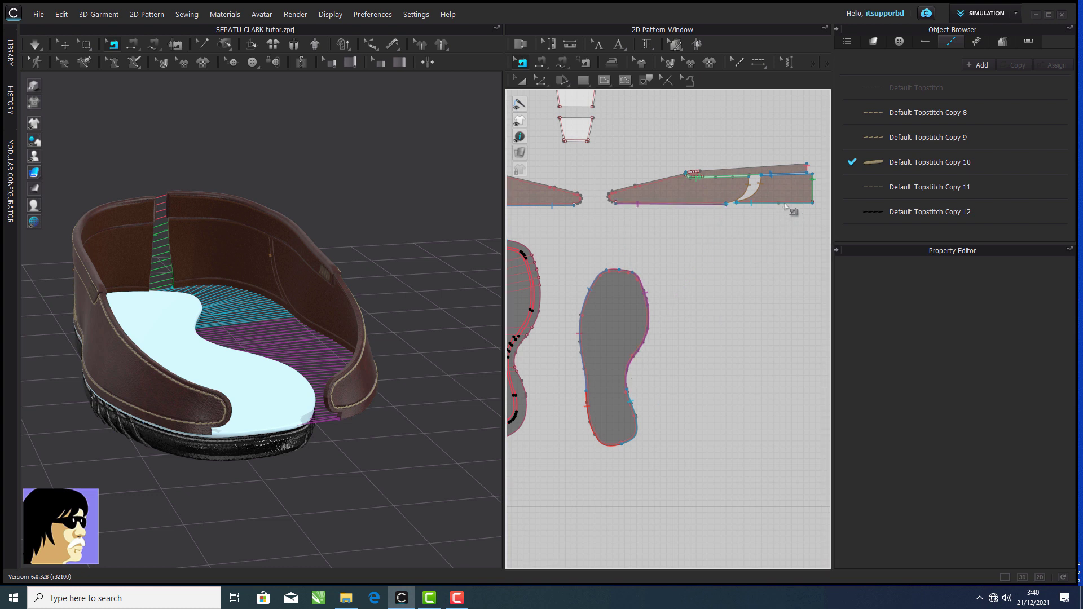
left_click(636, 421)
left_click_drag(1010, 309, 1068, 320)
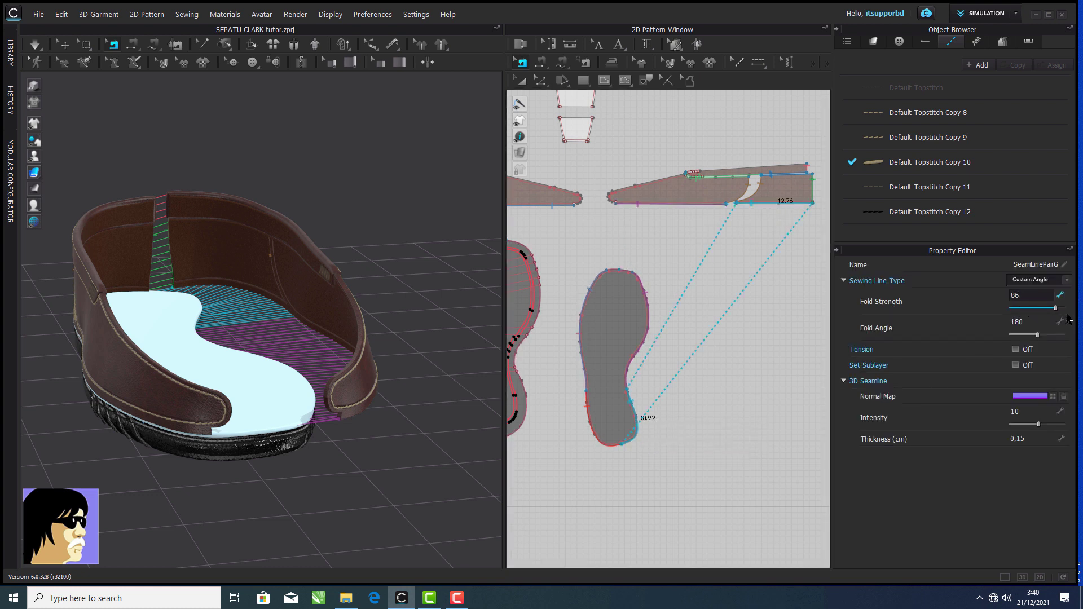
left_click(1039, 322)
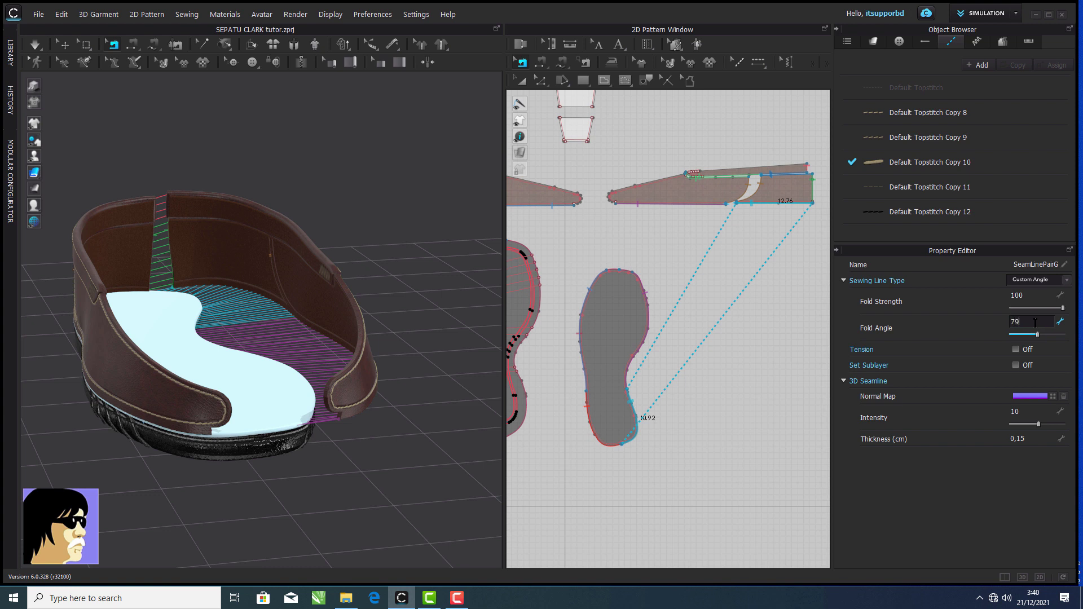
left_click(787, 341)
- Simulate the shoe to pull the mirrored side upper onto the insole and close the back seam
right_click_drag(444, 316, 405, 315)
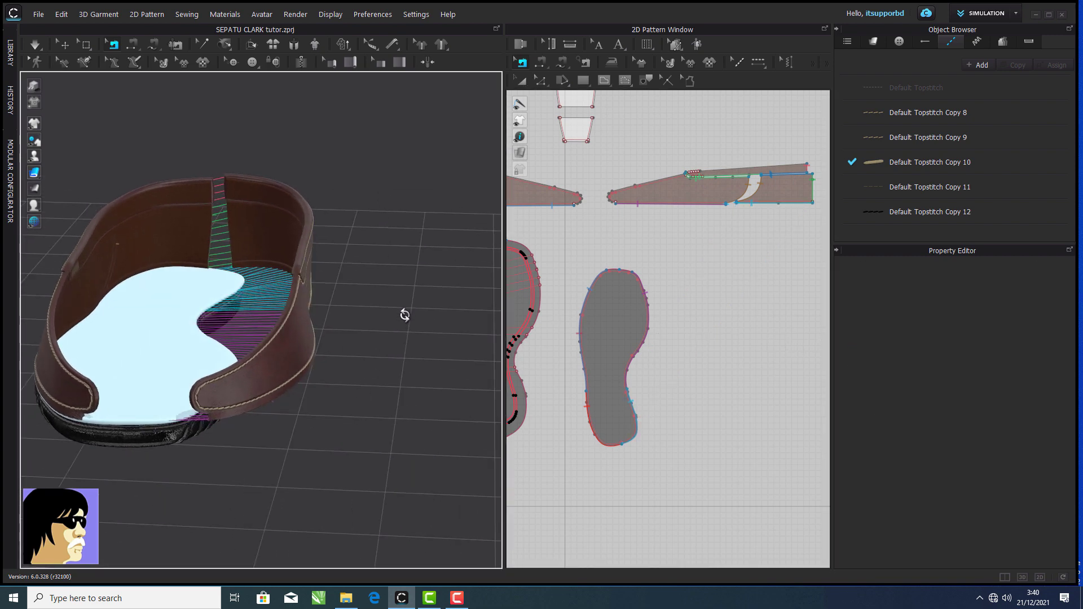
left_click(36, 44)
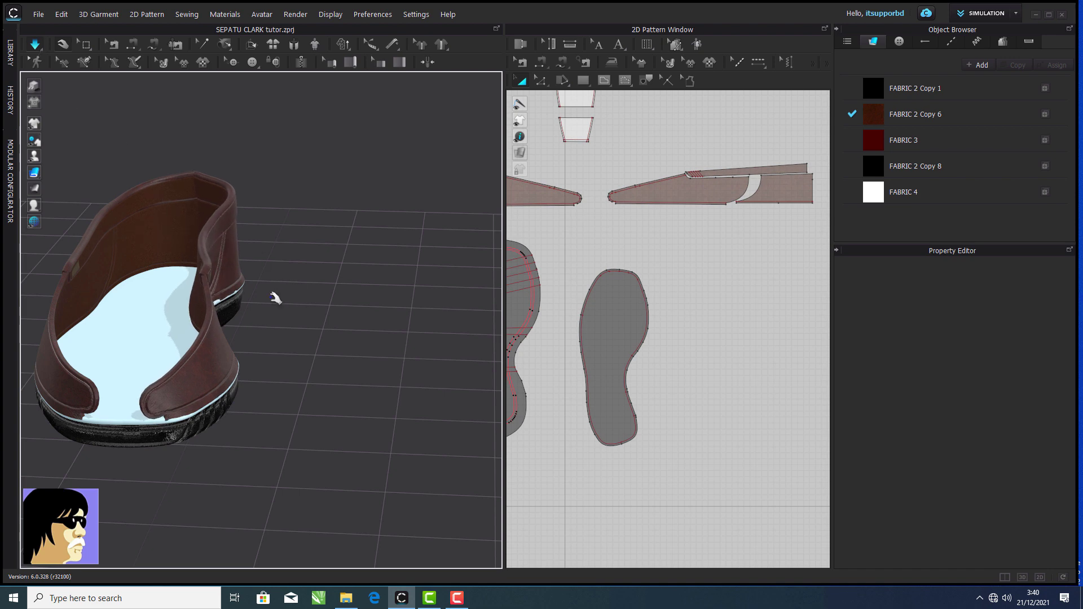
right_click_drag(275, 298, 218, 286)
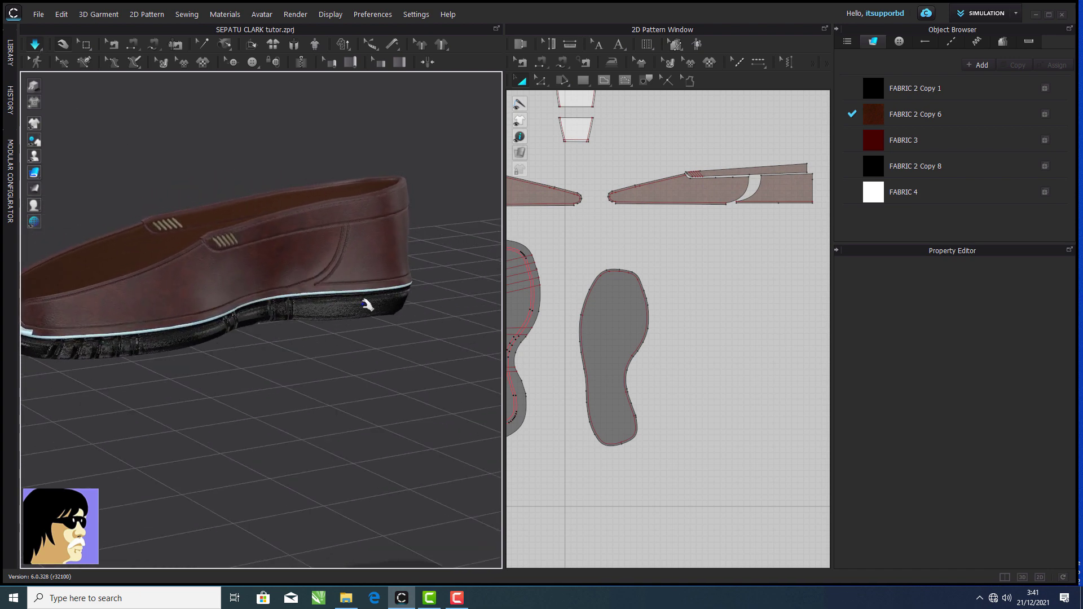
right_click_drag(369, 305, 393, 216)
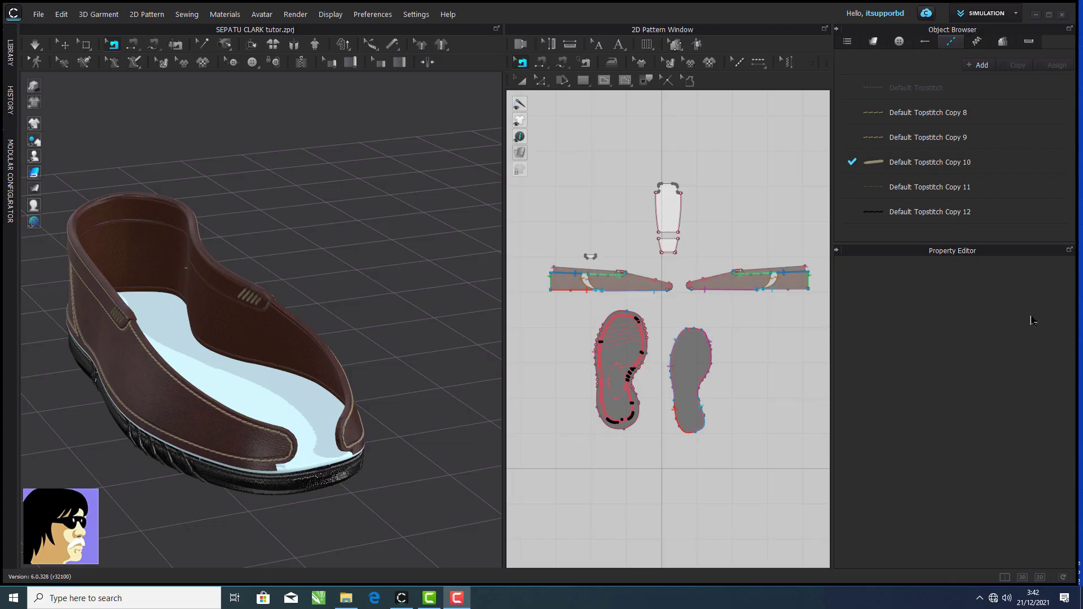
- Show the two white FABRIC 4 pattern pieces above the side uppers in 3D and unfreeze them
key("a")
left_click_drag(648, 162, 691, 262)
right_click(672, 222)
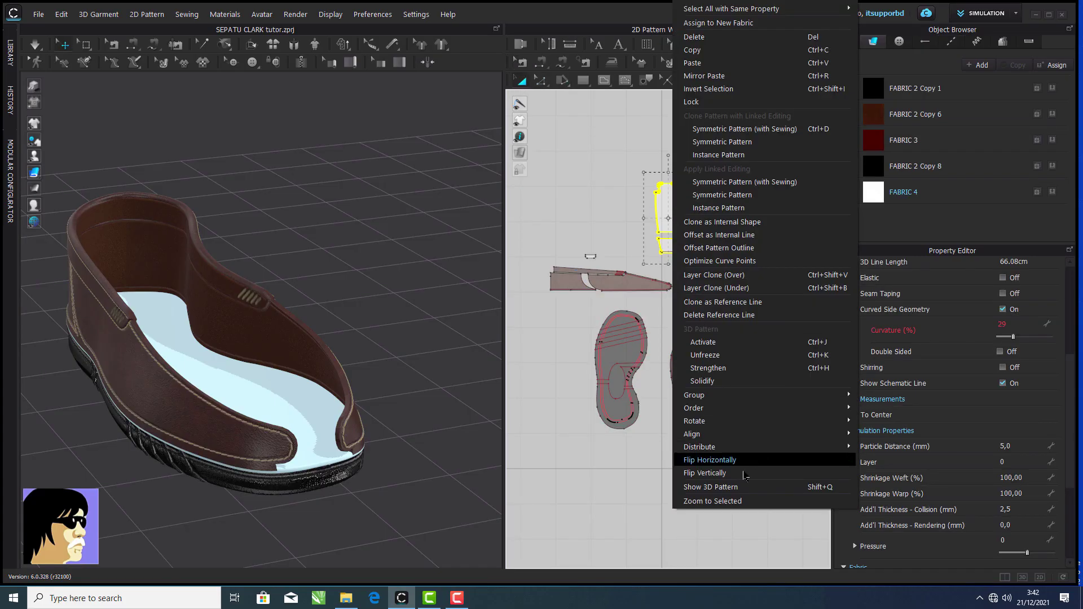
left_click(744, 487)
scroll(412, 231, "up", 4)
middle_click_drag(341, 182, 361, 223)
right_click(251, 184)
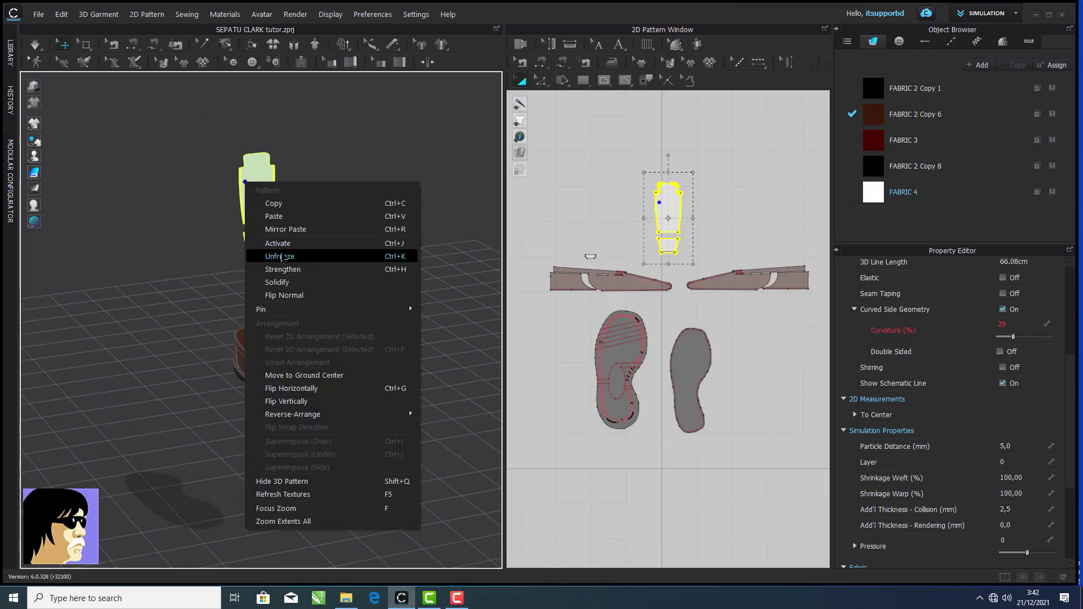
left_click(283, 255)
- Move both white pattern pieces together in 3D so they sit just above the shoe's front opening
left_click(645, 184)
left_click_drag(645, 183, 693, 264)
left_click_drag(269, 188, 289, 325)
scroll(289, 325, "up", 6)
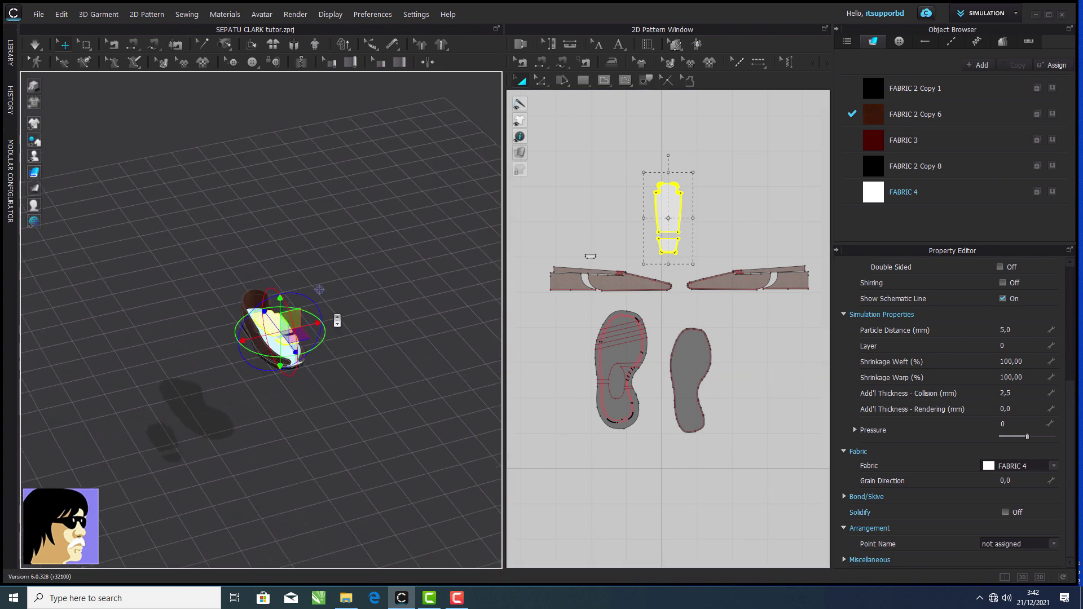
left_click_drag(339, 291, 347, 266)
left_click(412, 249)
scroll(412, 248, "down", 3)
scroll(701, 230, "down", 5)
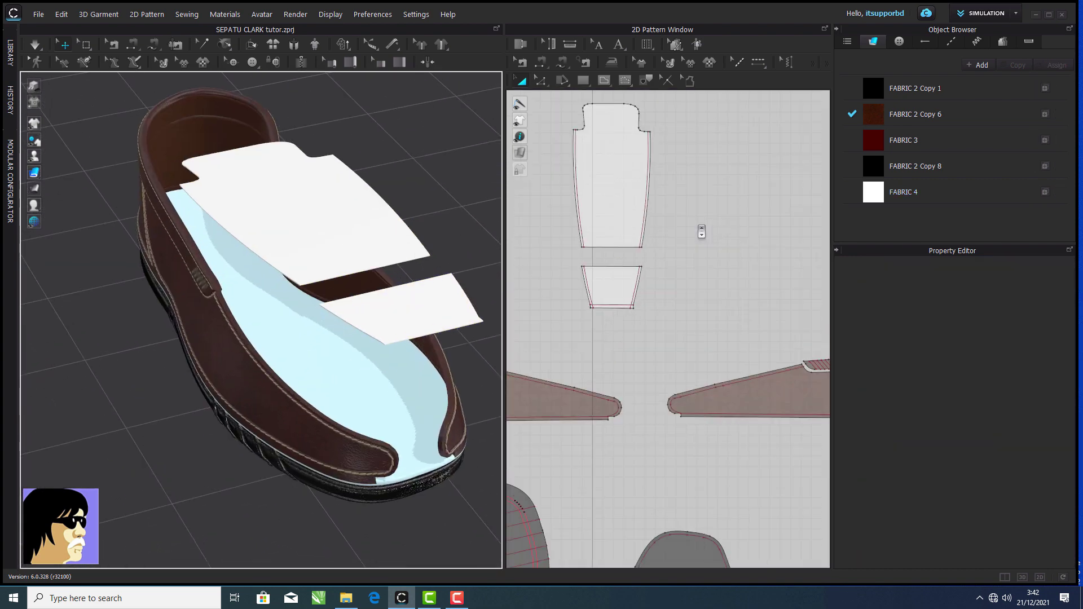
- Inspect the seam joining the large center piece's lower edge to the small center piece's upper edge
scroll(608, 228, "up", 9)
middle_click_drag(734, 226, 767, 221)
scroll(767, 222, "up", 5)
scroll(646, 237, "up", 4)
middle_click_drag(650, 232, 668, 203)
left_click(521, 62)
left_click(625, 260)
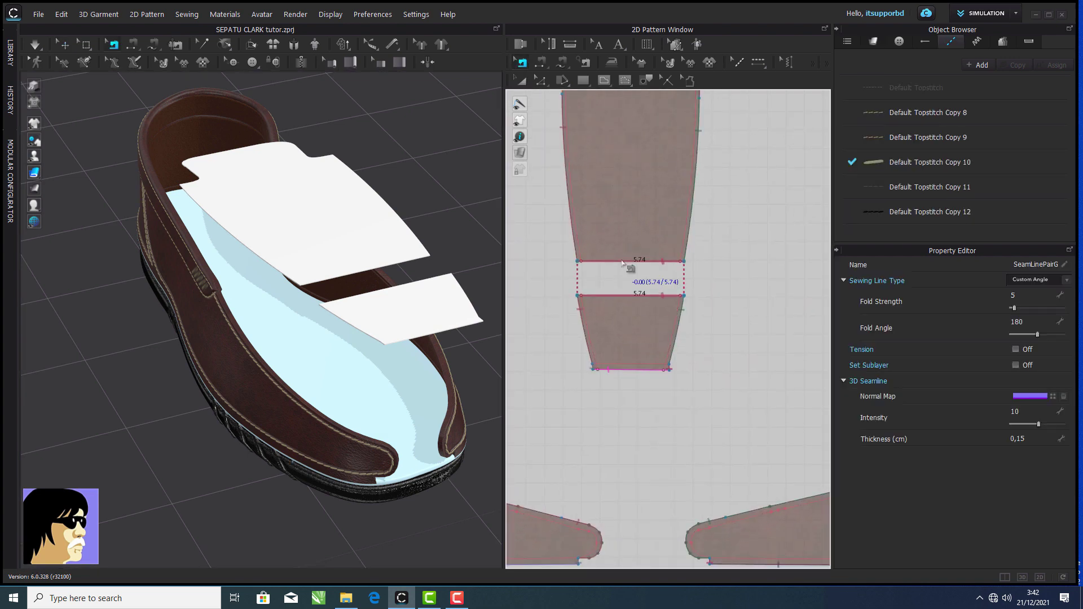
scroll(624, 261, "down", 3)
scroll(626, 255, "down", 1)
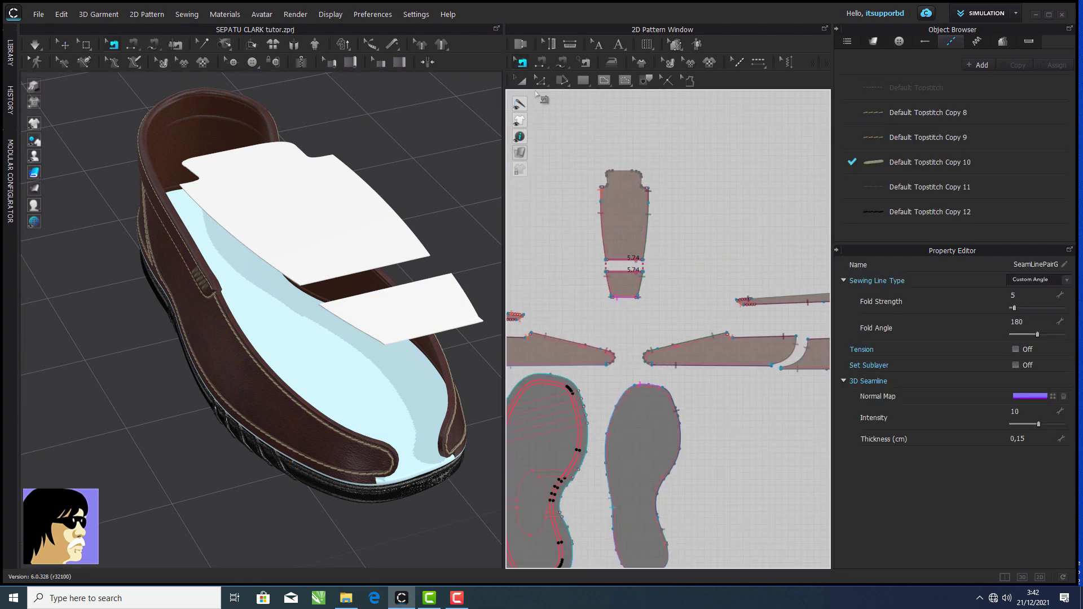
- Inspect the texture image of FABRIC 2 Copy 6, viewing koz_r as an enlarged thumbnail without replacing it
key("a")
left_click(619, 215)
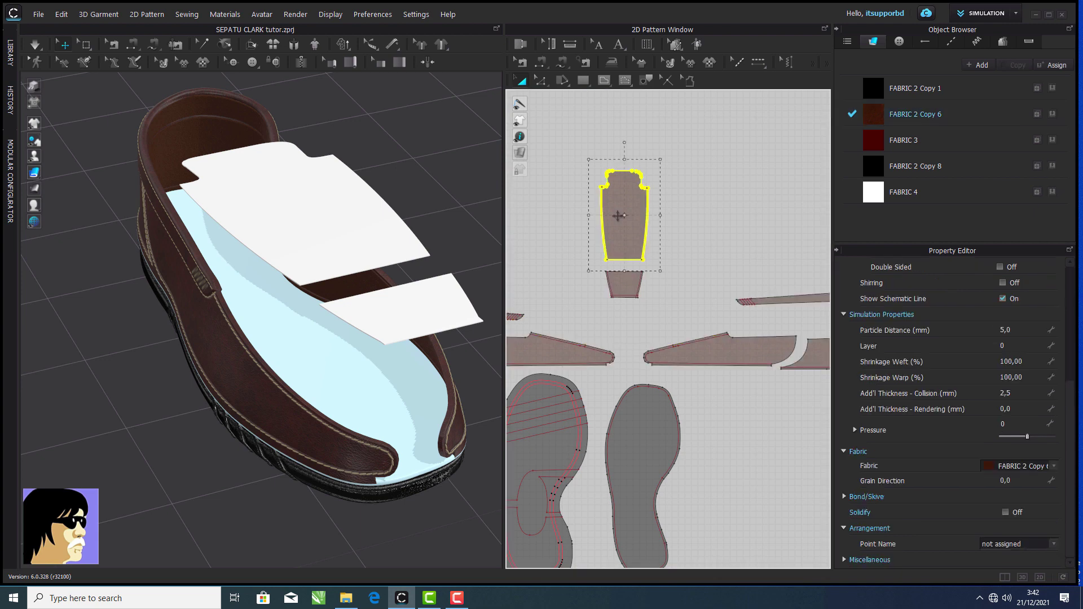
left_click_drag(1069, 390, 1082, 283)
left_click(946, 124)
left_click(996, 427)
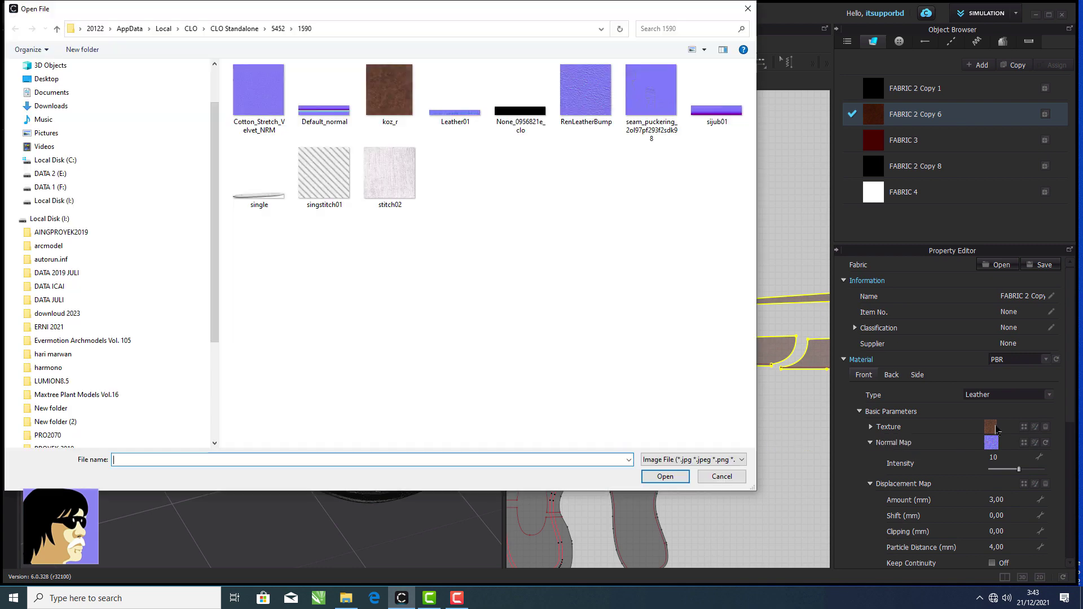
right_click(615, 300)
mouse_move(721, 312)
left_click(770, 309)
left_click(645, 175)
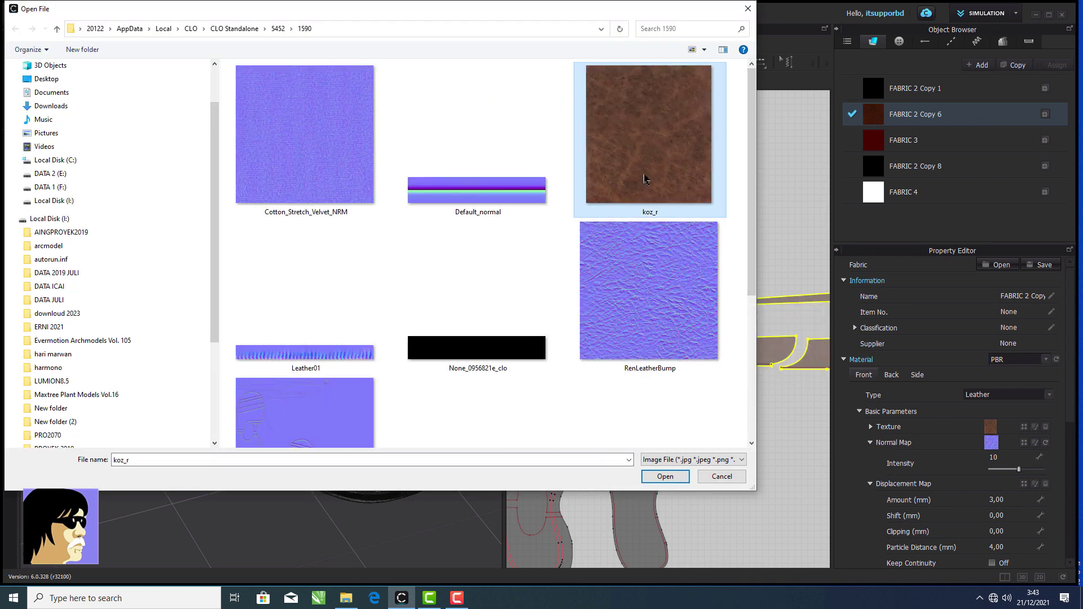
left_click(722, 476)
- Review the RenLeatherBump normal map, color and reflection settings of FABRIC 2 Copy 6
left_click(992, 445)
left_click(689, 340)
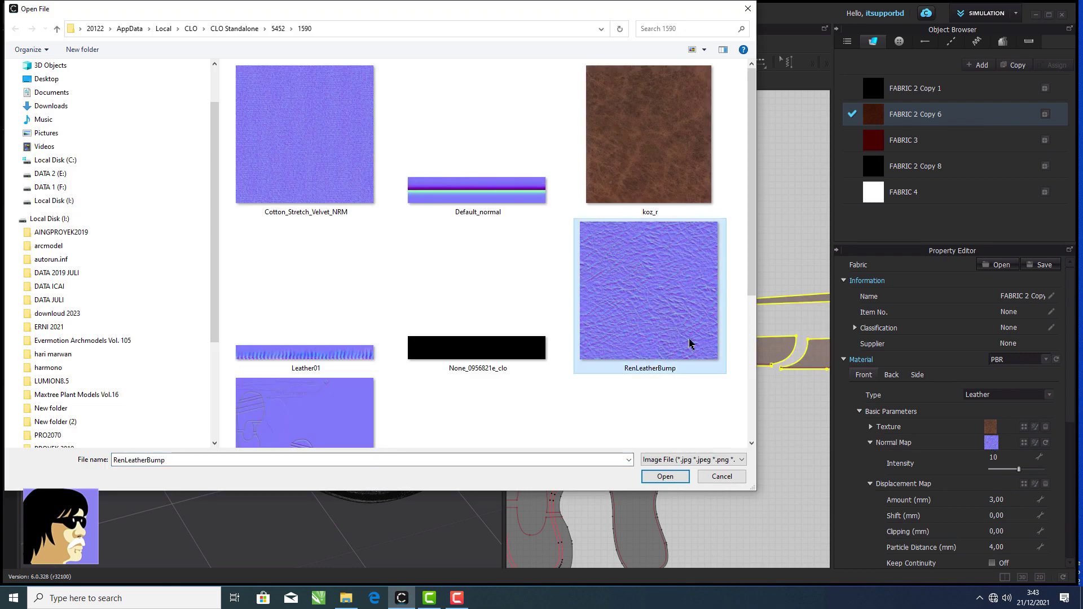
left_click(722, 476)
scroll(1049, 463, "down", 5)
left_click(1047, 459)
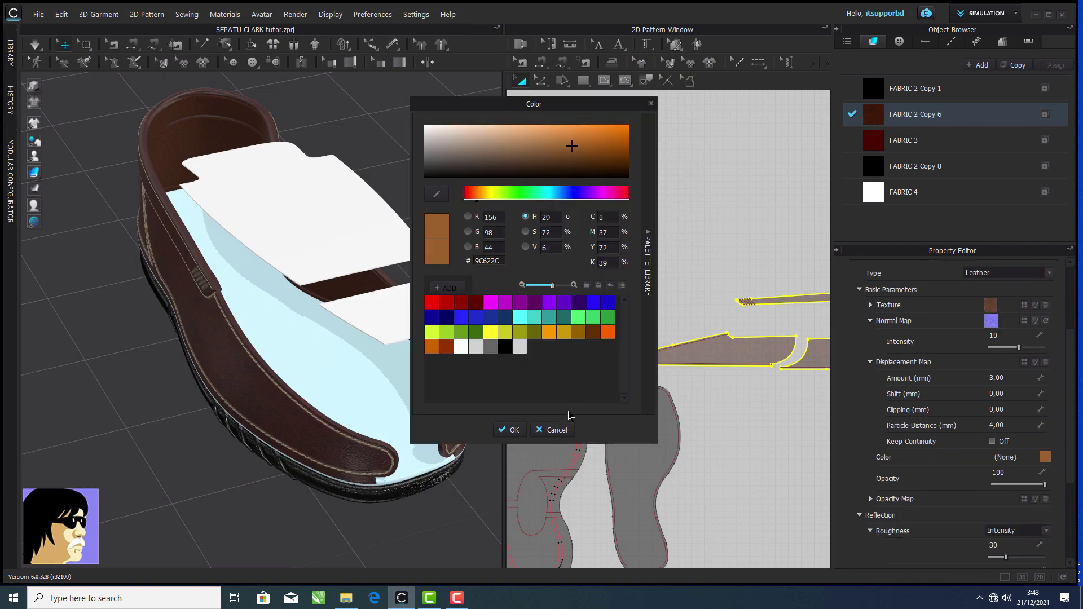
left_click(523, 431)
scroll(1069, 423, "down", 3)
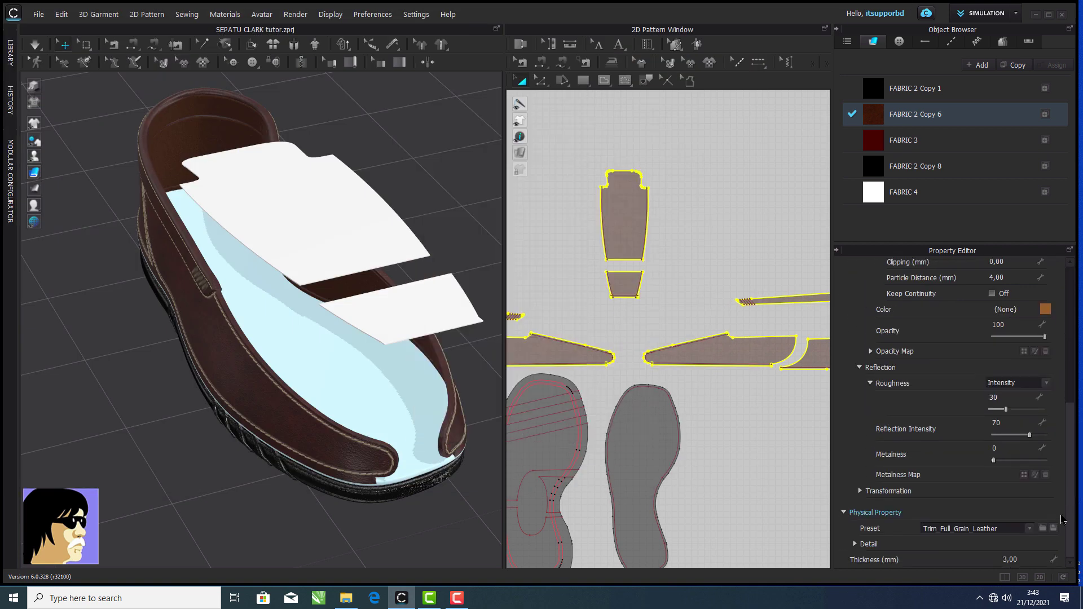
- Assign FABRIC 2 Copy 6 to both white center pattern pieces above the side panels
left_click(742, 234)
scroll(734, 234, "up", 8)
scroll(628, 230, "down", 7)
left_click_drag(722, 181, 620, 307)
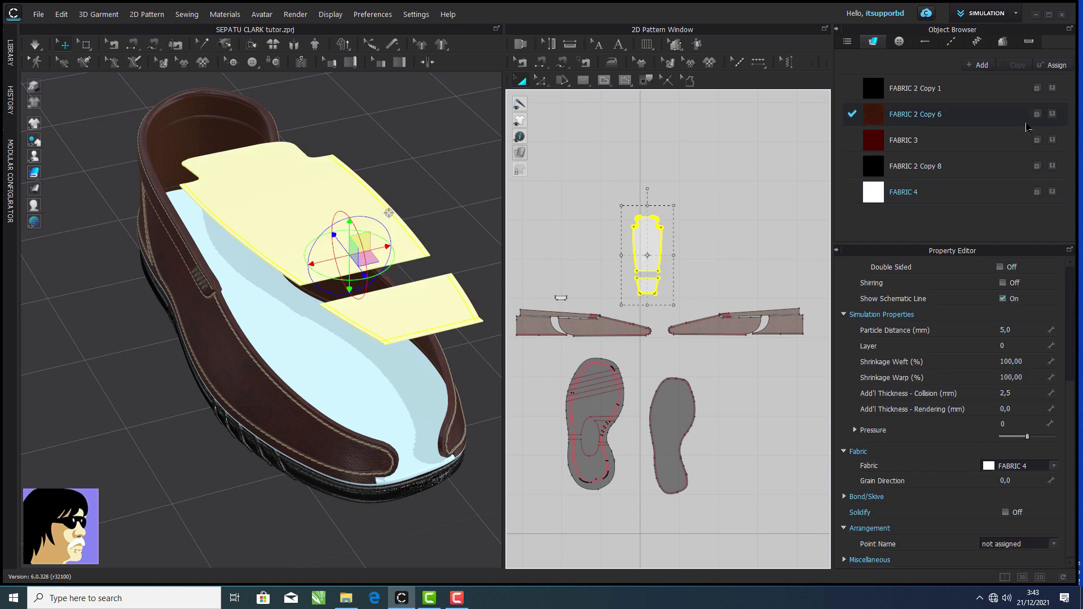
left_click(1053, 114)
left_click(576, 158)
- Check the large center piece's properties and which pattern pieces use FABRIC 2 Copy 6
left_click(643, 234)
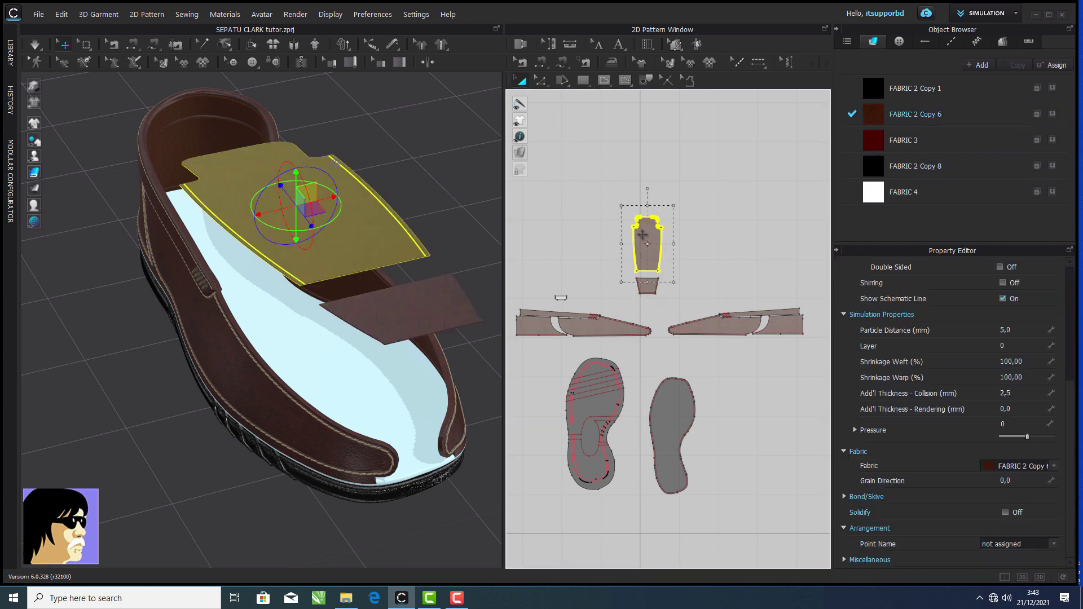
left_click(951, 120)
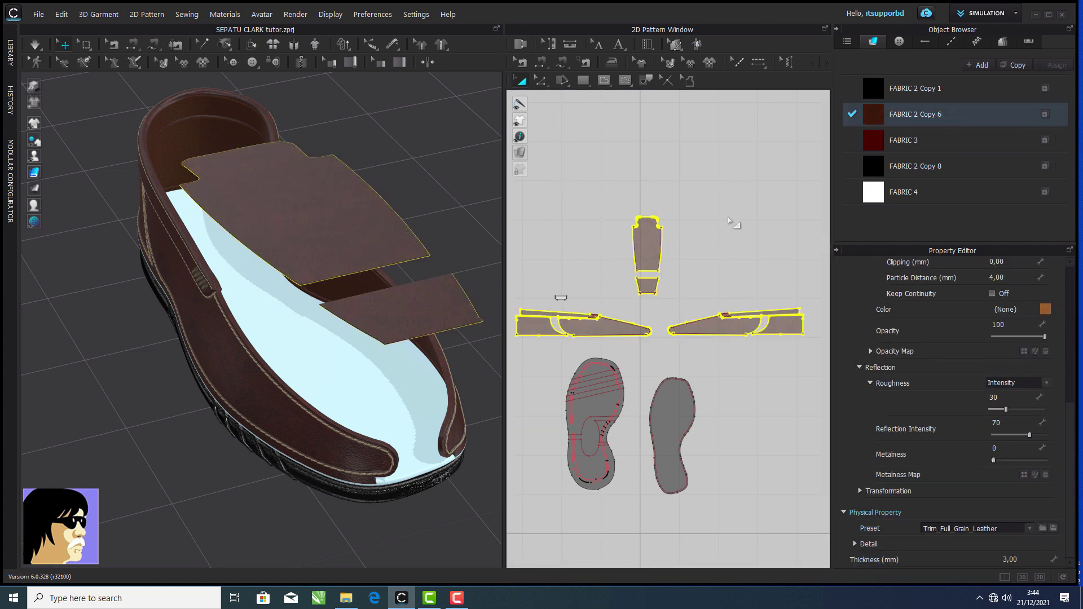
left_click(371, 254)
mouse_move(371, 254)
right_mouse_down()
mouse_move(387, 201)
mouse_move(377, 238)
right_mouse_up()
scroll(601, 246, "down", 4)
scroll(755, 246, "up", 5)
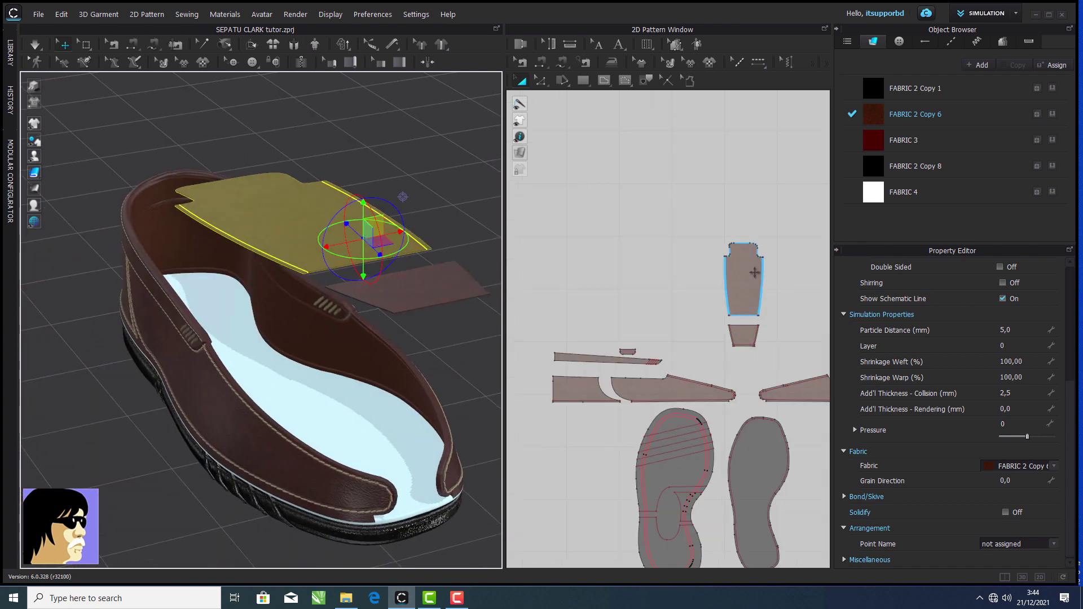
left_click(959, 120)
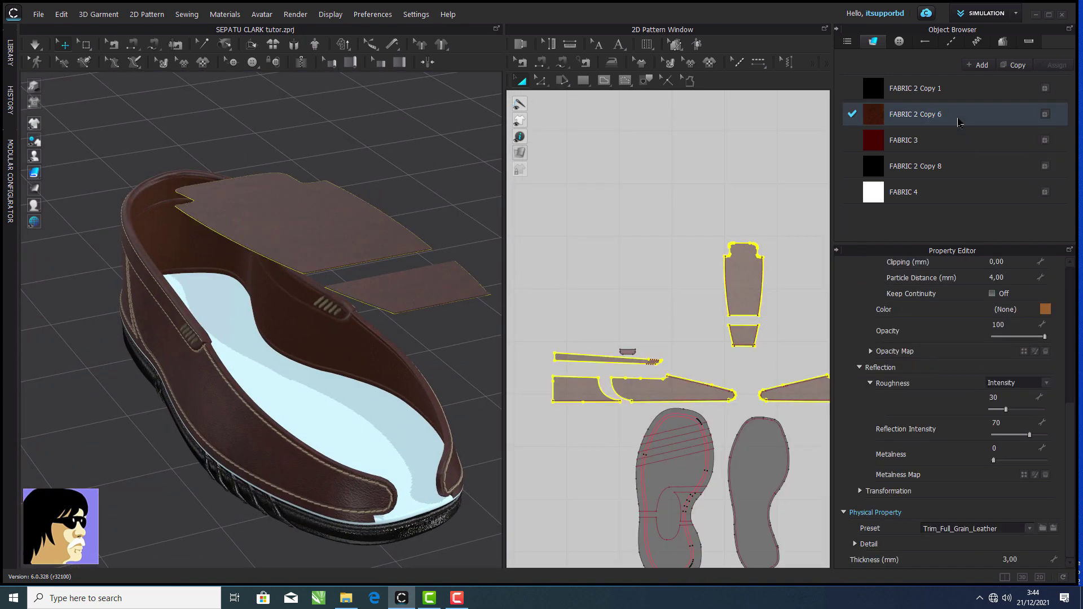
- Review the small center piece's curved side geometry and simulation properties
left_click(625, 209)
left_click(416, 276)
scroll(910, 415, "up", 5)
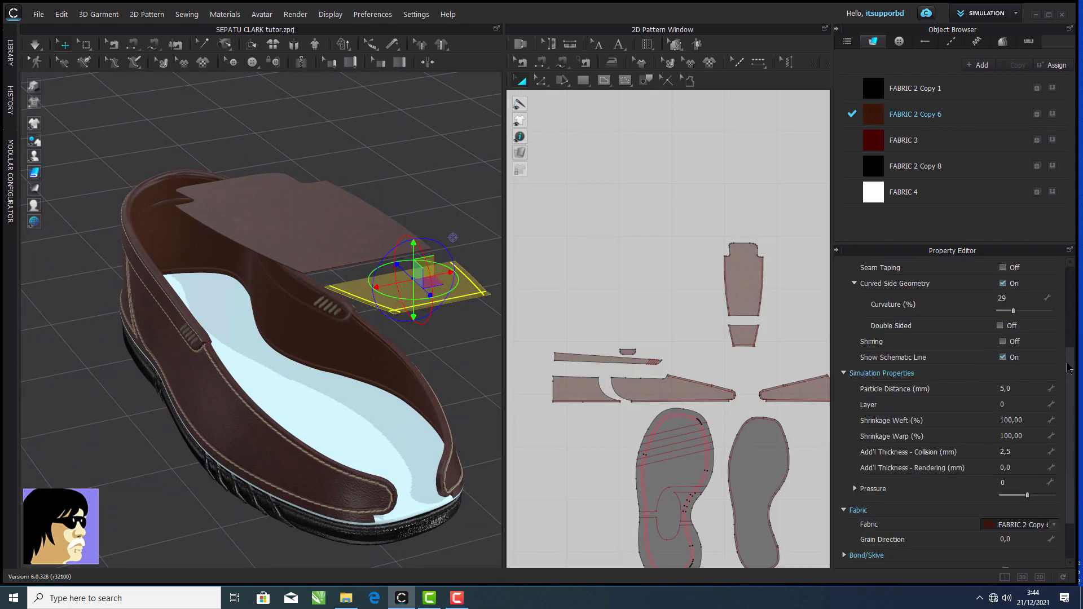
left_click(347, 245)
left_click(454, 226)
scroll(678, 319, "down", 2)
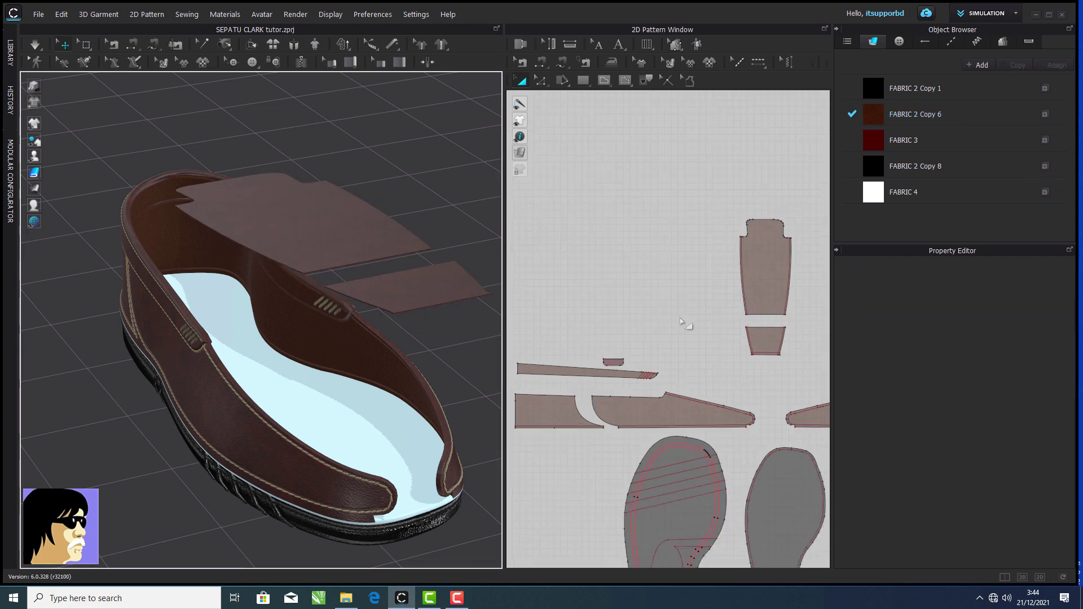
- Segment-sew the large center piece's bottom edge to the top edge of the small center piece
middle_click_drag(683, 321, 759, 272)
left_click(540, 61)
left_click(698, 273)
left_click(683, 287)
left_click(537, 334)
scroll(591, 310, "up", 5)
middle_click_drag(534, 253, 617, 253)
scroll(617, 254, "down", 5)
left_click(617, 273)
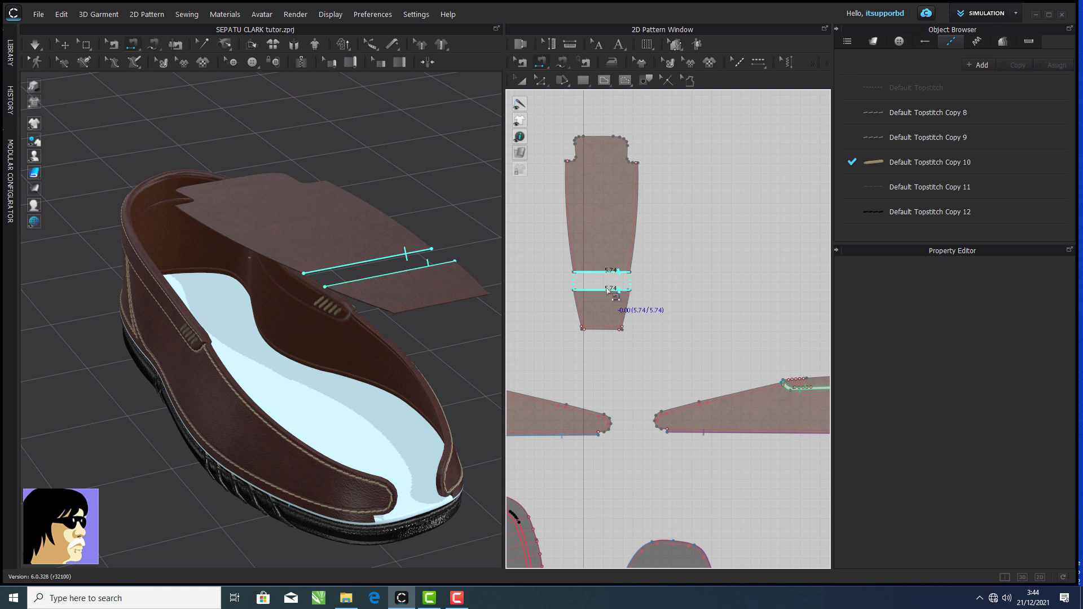
left_click(609, 291)
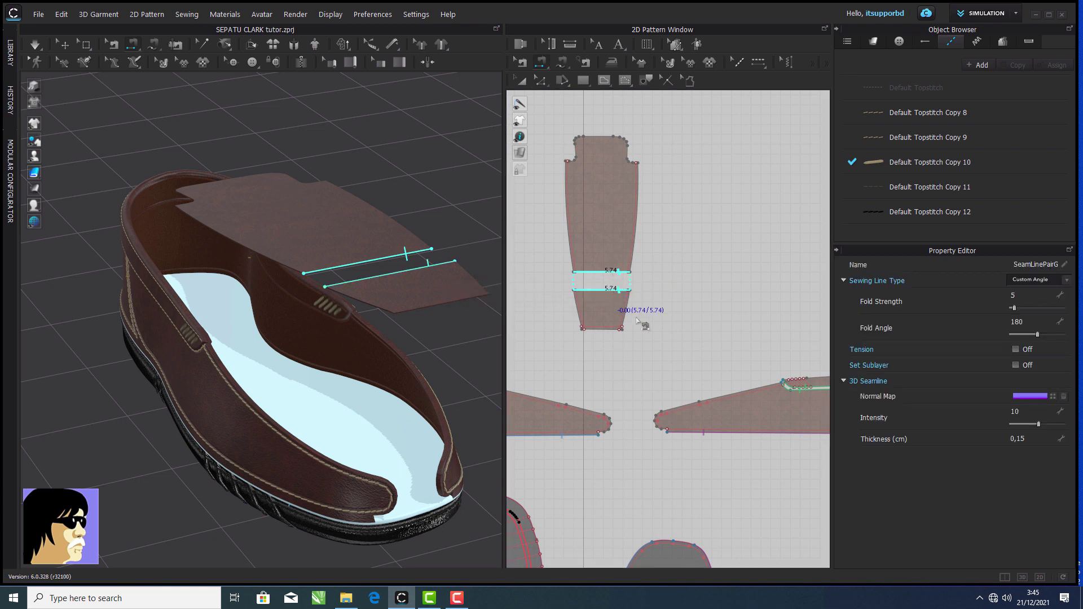
- Free-sew the large center piece's left edge to the sloping upper edge of the left side panel, starting beside the elastic notch
scroll(626, 325, "down", 4)
left_click(623, 323)
middle_click_drag(623, 323, 722, 320)
scroll(700, 316, "up", 3)
left_click(659, 121)
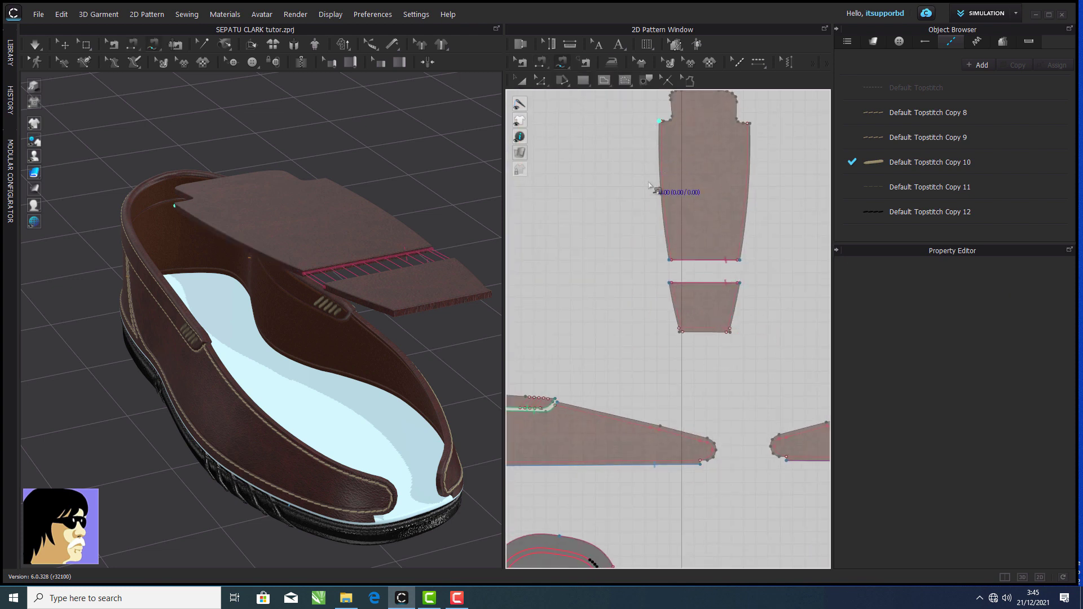
left_click(669, 260)
middle_click_drag(582, 392, 578, 286)
scroll(572, 300, "down", 2)
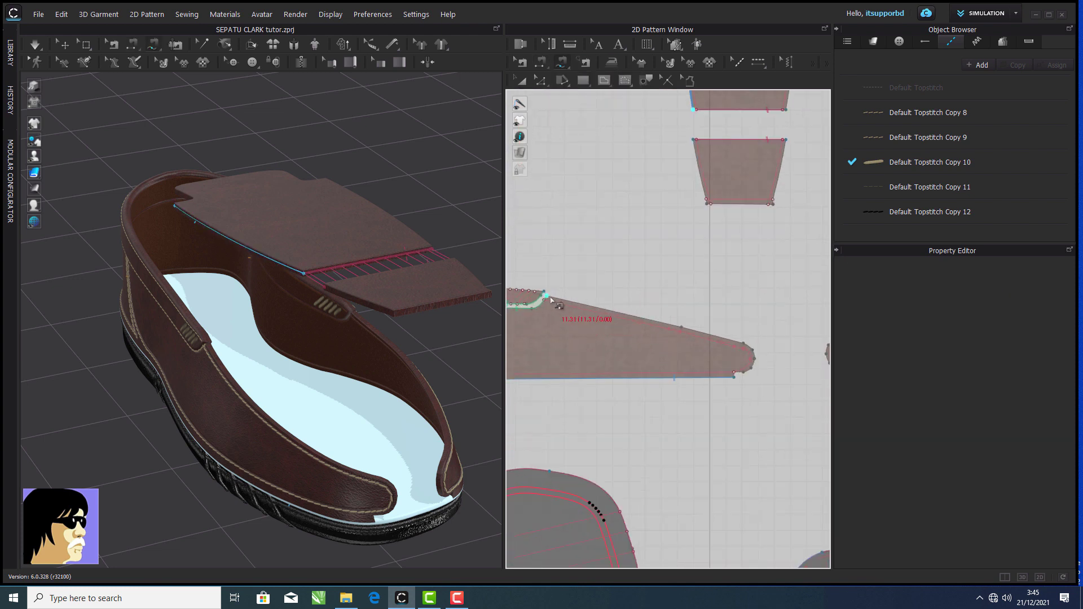
left_click(682, 328)
scroll(710, 249, "up", 3)
scroll(750, 108, "down", 3)
- Free-sew the large center piece's right edge to the matching sloping upper edge of the right side panel
middle_click_drag(751, 109, 675, 145)
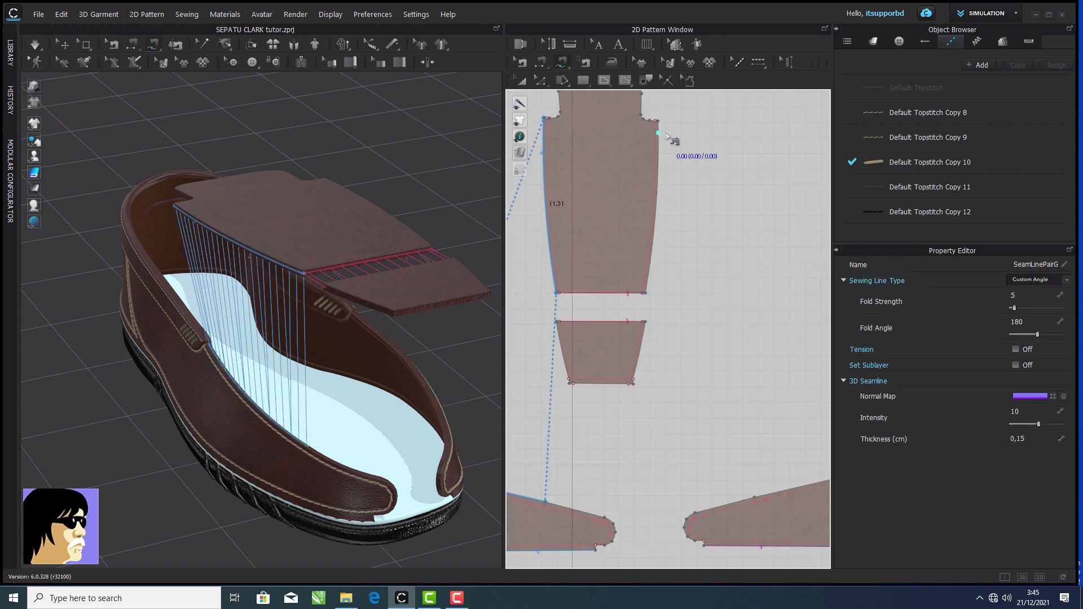
left_click(658, 120)
scroll(693, 304, "down", 2)
middle_click_drag(694, 304, 587, 225)
scroll(633, 242, "up", 4)
middle_click_drag(665, 359, 619, 198)
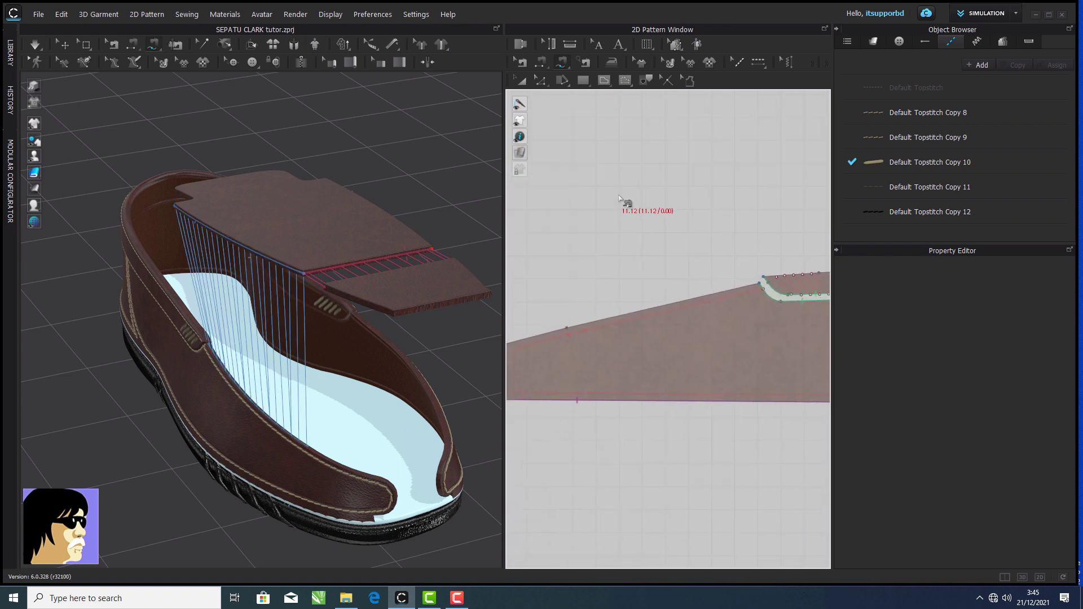
left_click(727, 294)
scroll(573, 326, "down", 4)
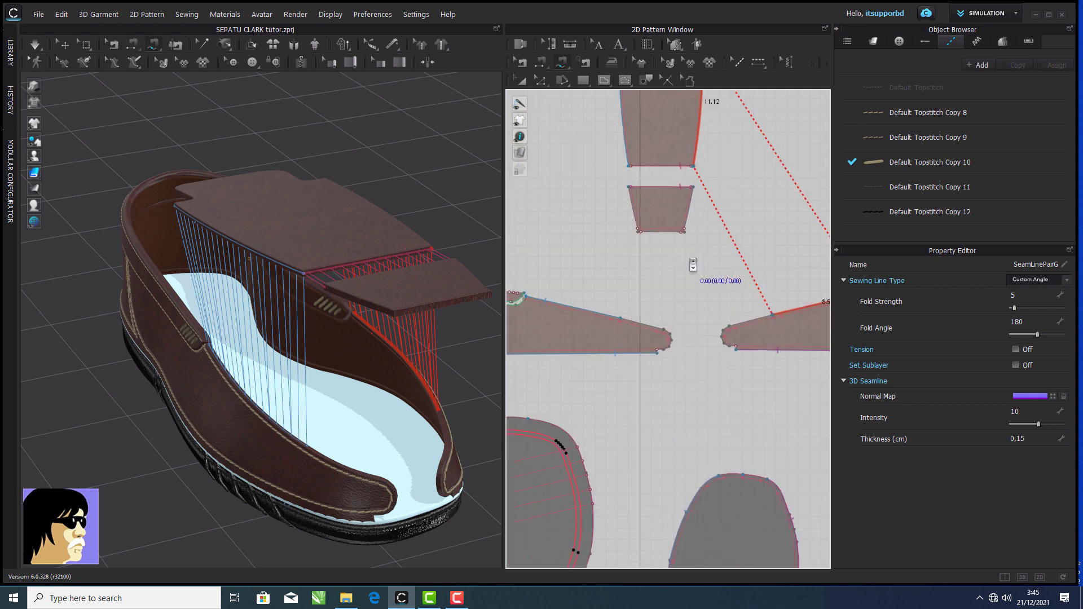
- Free-sew the small center piece's left edge to the left side panel's remaining upper edge and around its rounded tip
scroll(637, 217, "up", 3)
middle_click_drag(636, 217, 638, 208)
left_click(628, 170)
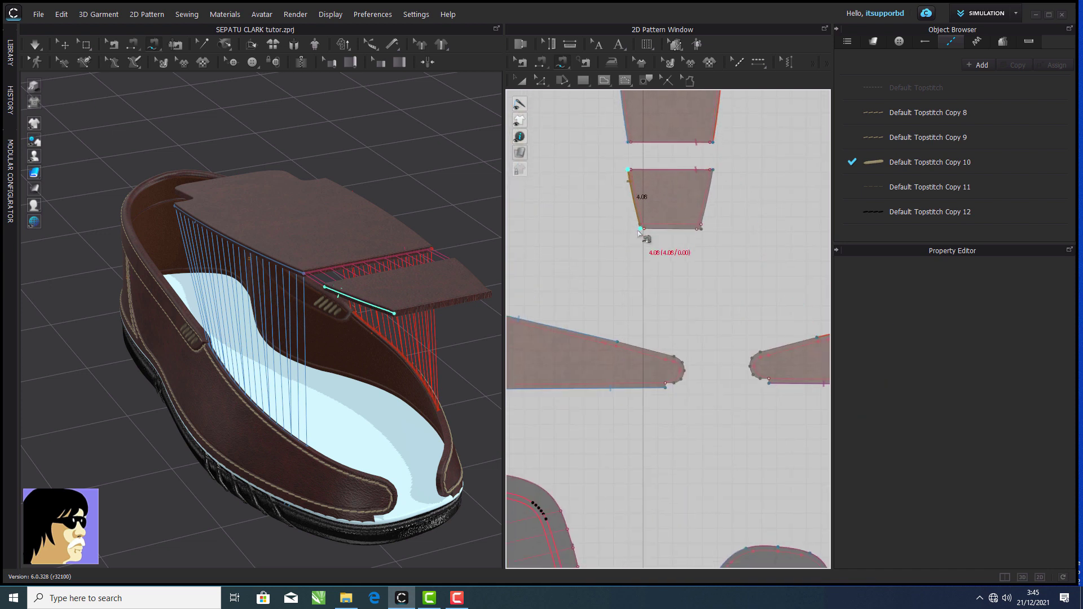
scroll(612, 276, "up", 1)
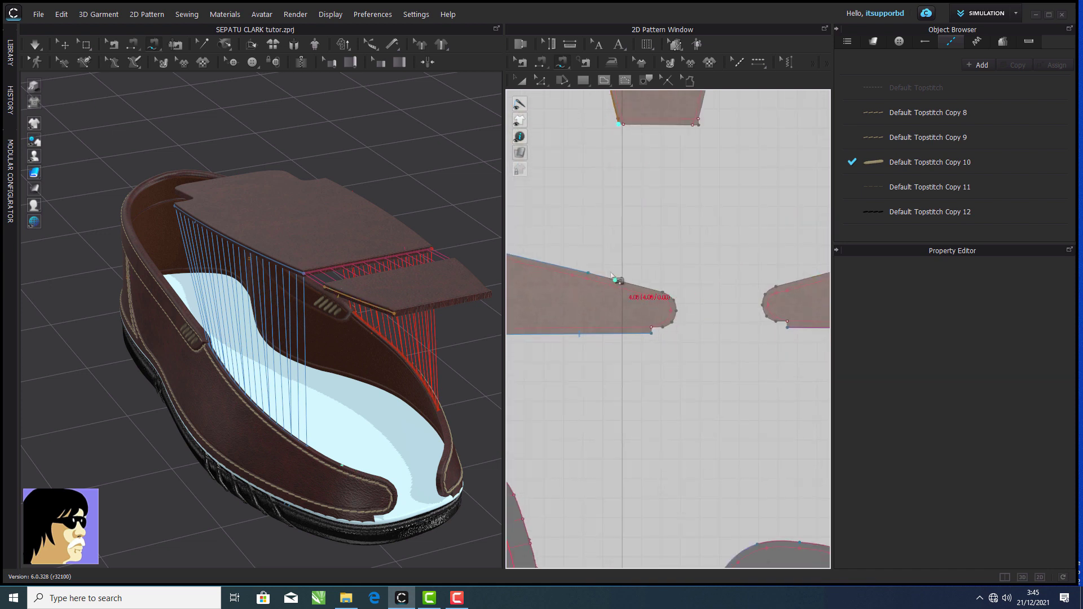
left_click(654, 330)
scroll(648, 174, "down", 5)
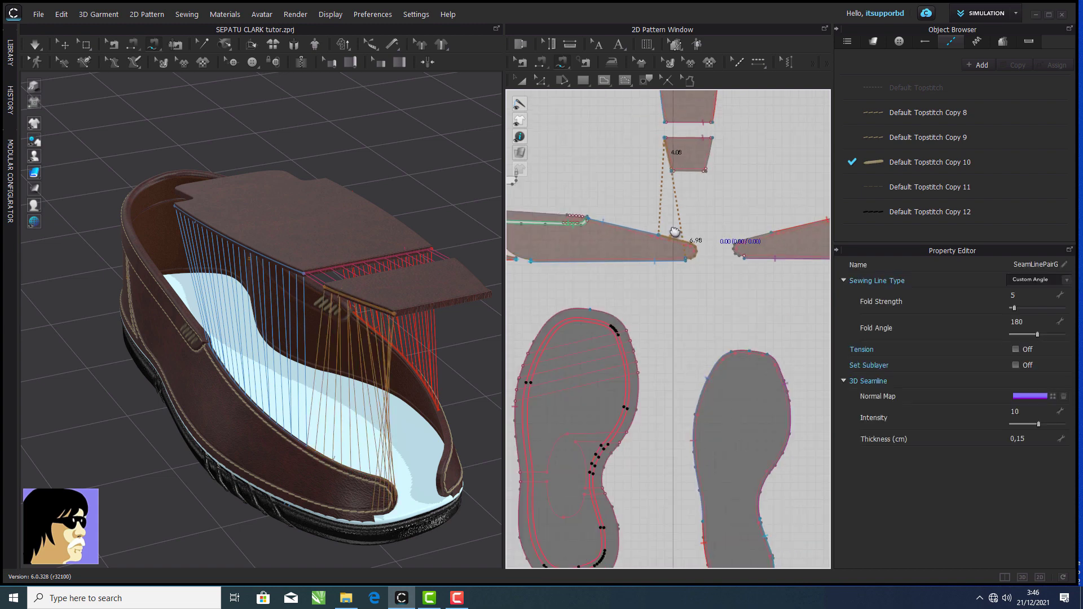
- Adjust the small center piece's left side seam so it ends at the point just above the bottom corner
scroll(766, 228, "up", 5)
right_click_drag(766, 228, 677, 236)
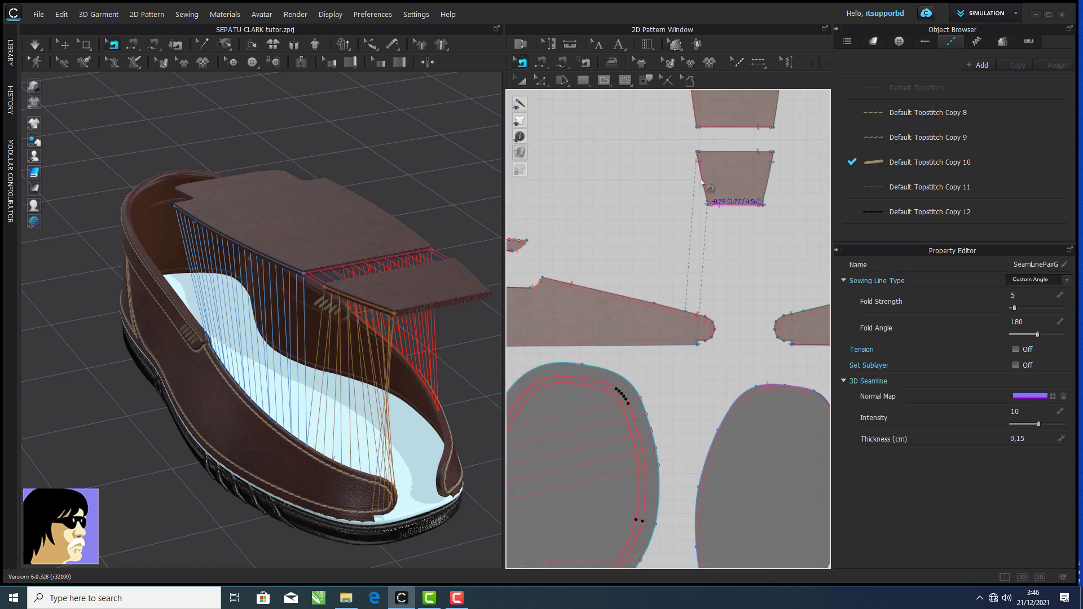
scroll(708, 199, "up", 8)
scroll(704, 203, "down", 6)
scroll(712, 247, "up", 3)
left_click(704, 188)
scroll(708, 228, "down", 3)
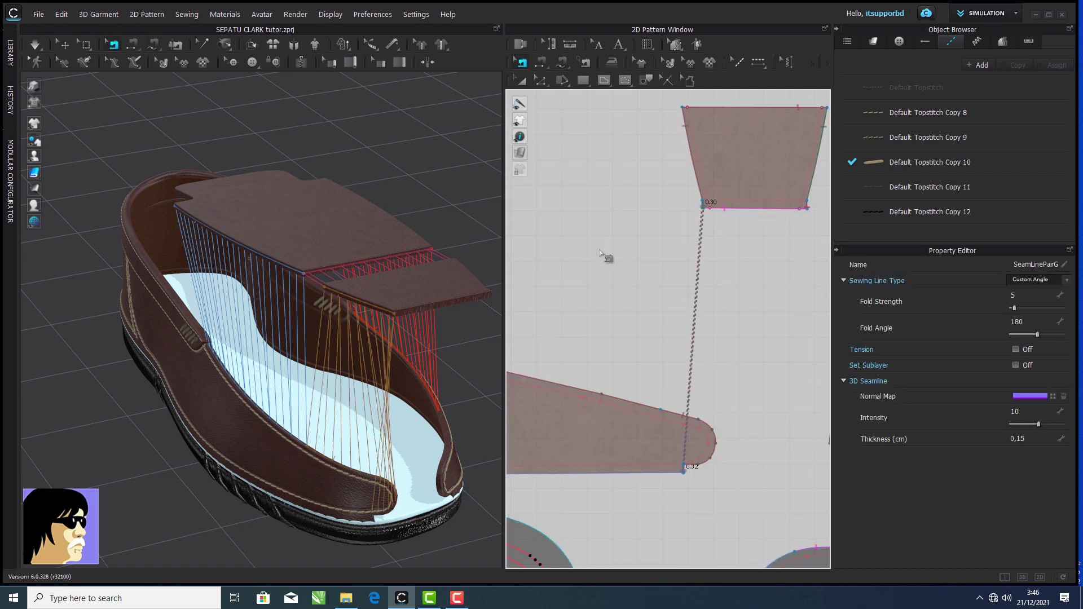
scroll(600, 252, "down", 4)
scroll(716, 254, "up", 8)
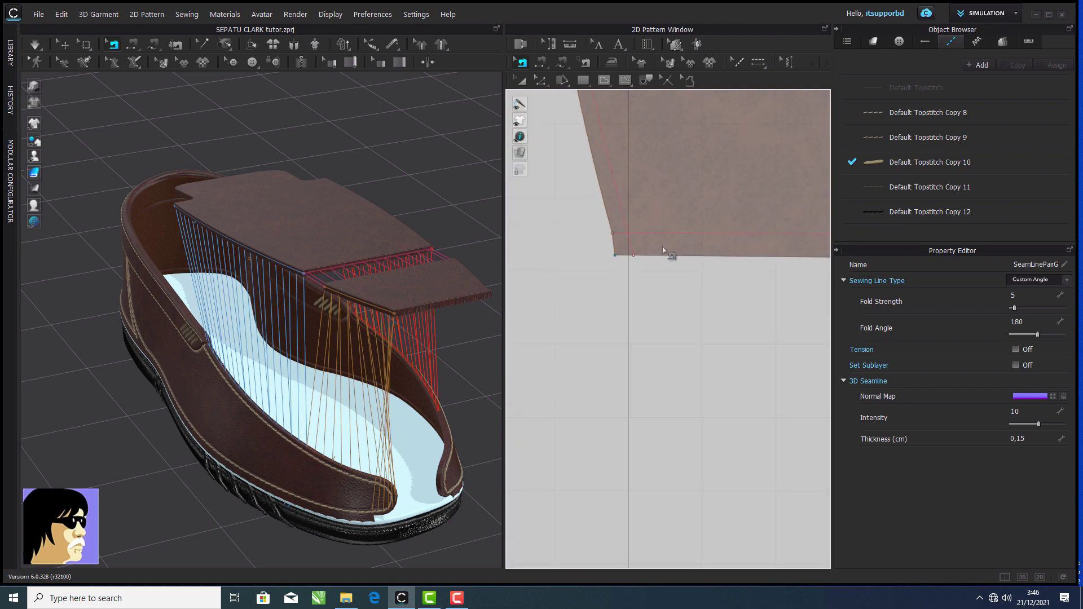
scroll(609, 242, "up", 2)
left_click_drag(599, 190, 597, 229)
scroll(619, 253, "down", 7)
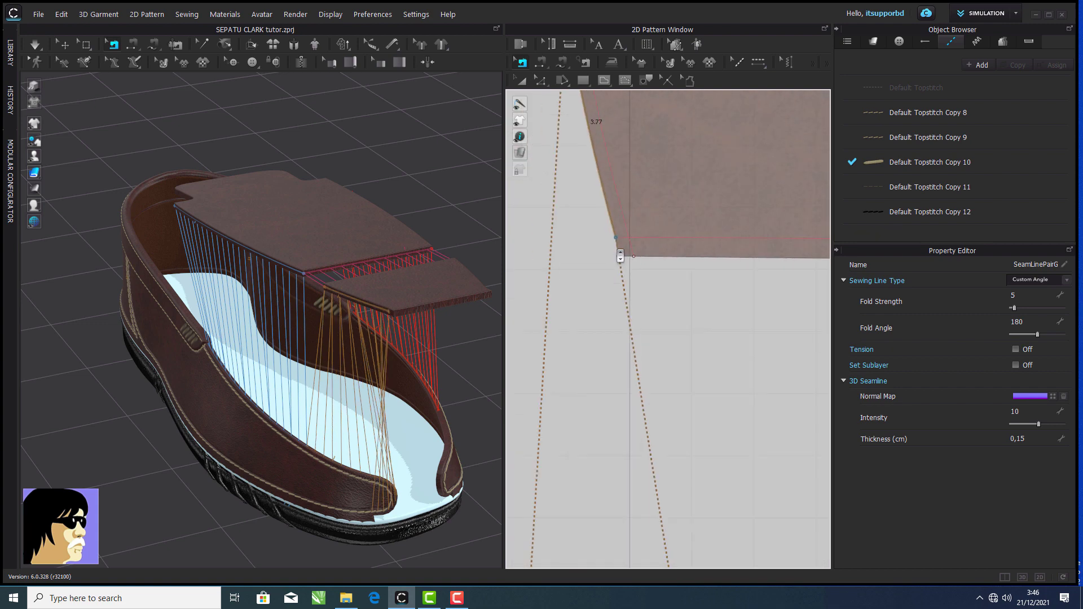
- Segment-sew the short segment at the small center piece's bottom-left corner to the short step edge below the left side panel's rounded tip
scroll(666, 466, "up", 4)
scroll(667, 466, "up", 1)
left_click(627, 399)
scroll(648, 224, "down", 4)
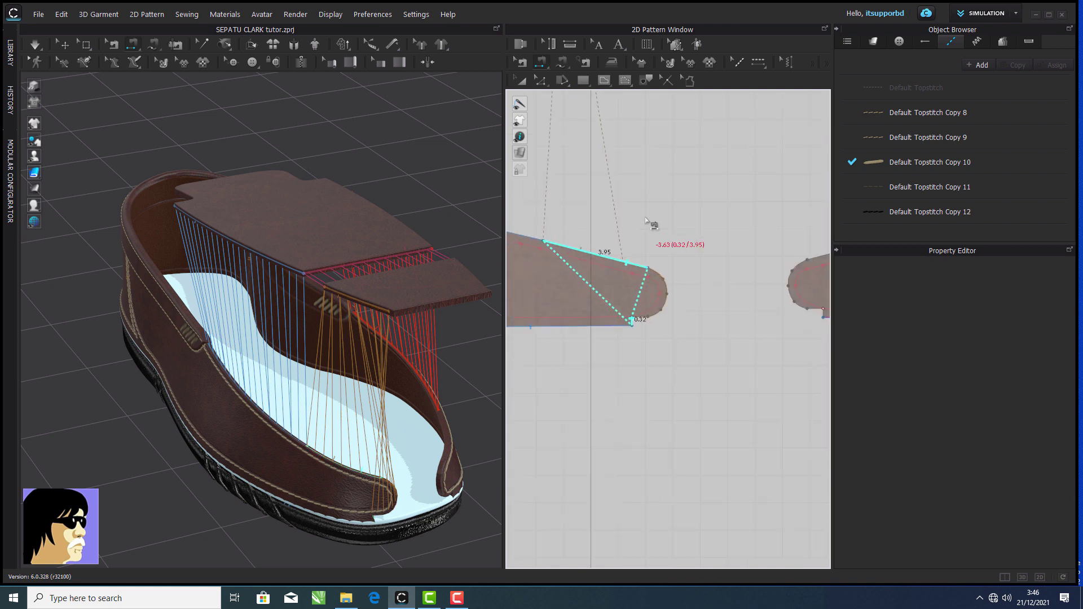
scroll(638, 158, "up", 7)
scroll(648, 341, "down", 3)
scroll(649, 310, "up", 3)
left_click(634, 326)
scroll(688, 320, "down", 5)
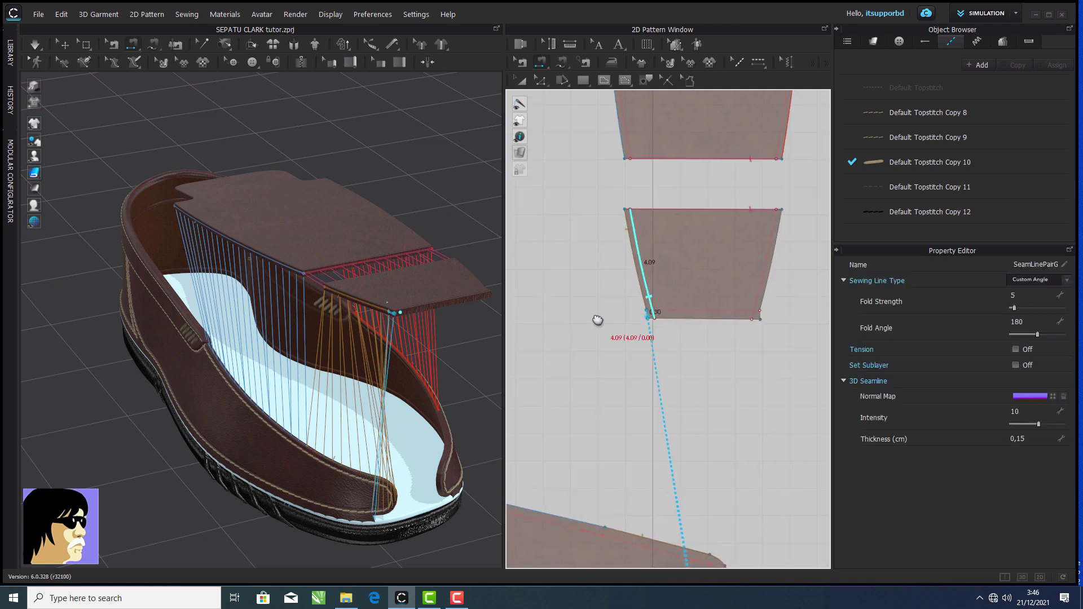
- Free-sew the small center piece's right edge, ending just above the corner, to the right side panel's upper edge and rounded tip
key("a")
left_click(562, 62)
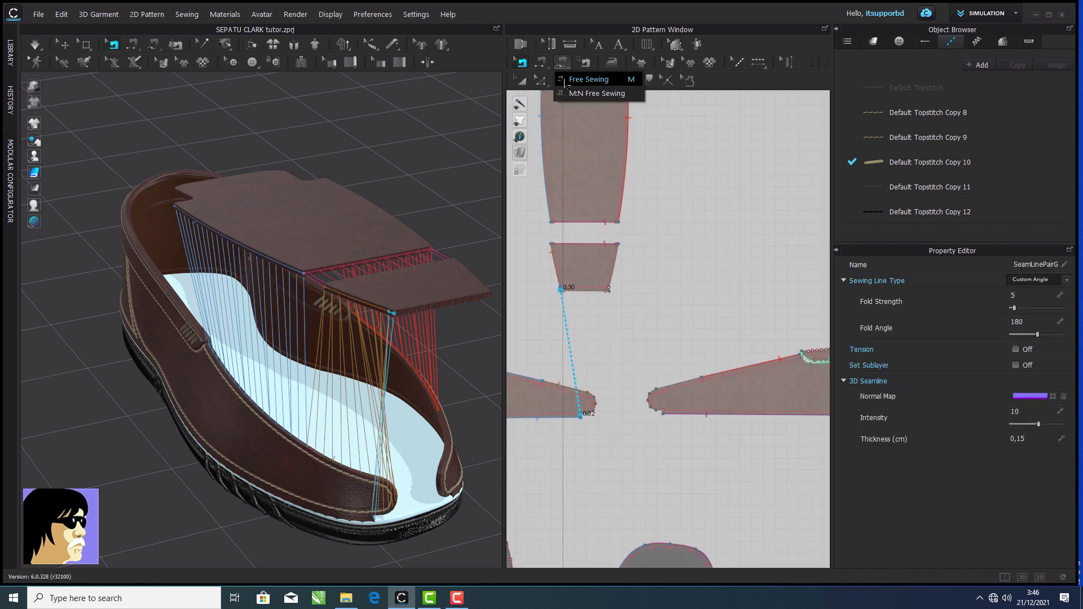
left_click(587, 75)
scroll(699, 256, "up", 3)
left_click(682, 247)
left_click(652, 414)
scroll(658, 421, "down", 2)
scroll(705, 343, "up", 3)
middle_click_drag(790, 524, 727, 313)
left_click(742, 311)
left_click(617, 411)
- Segment-sew the short segment at the small center piece's bottom-right corner to the short step edge below the right side panel's rounded tip
scroll(683, 298, "up", 4)
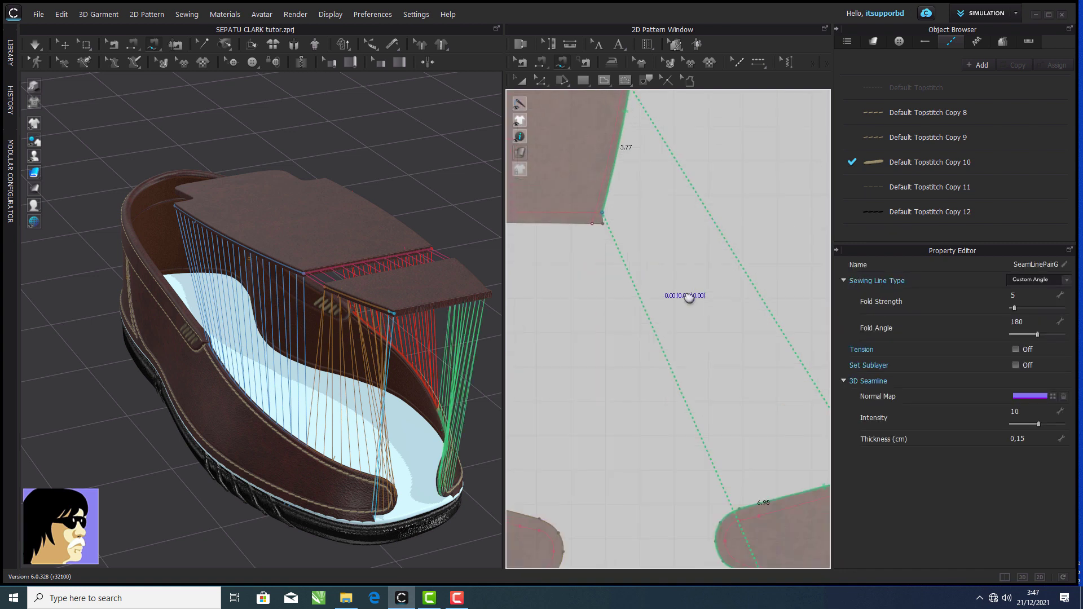
left_click(593, 197)
scroll(635, 254, "down", 2)
middle_click_drag(754, 527, 571, 163)
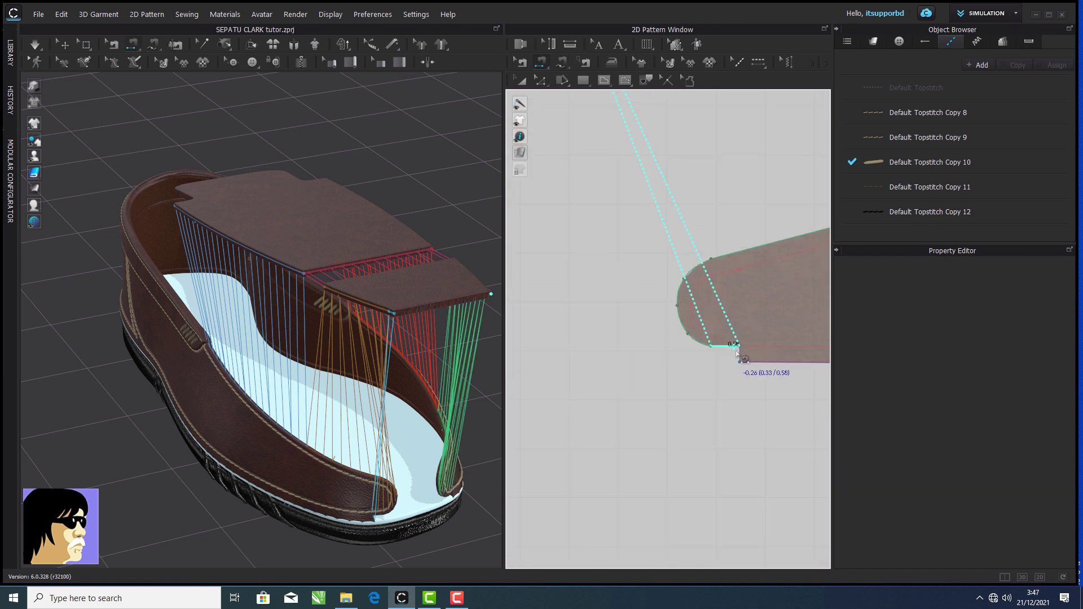
left_click(739, 358)
scroll(746, 318, "down", 3)
left_click(521, 63)
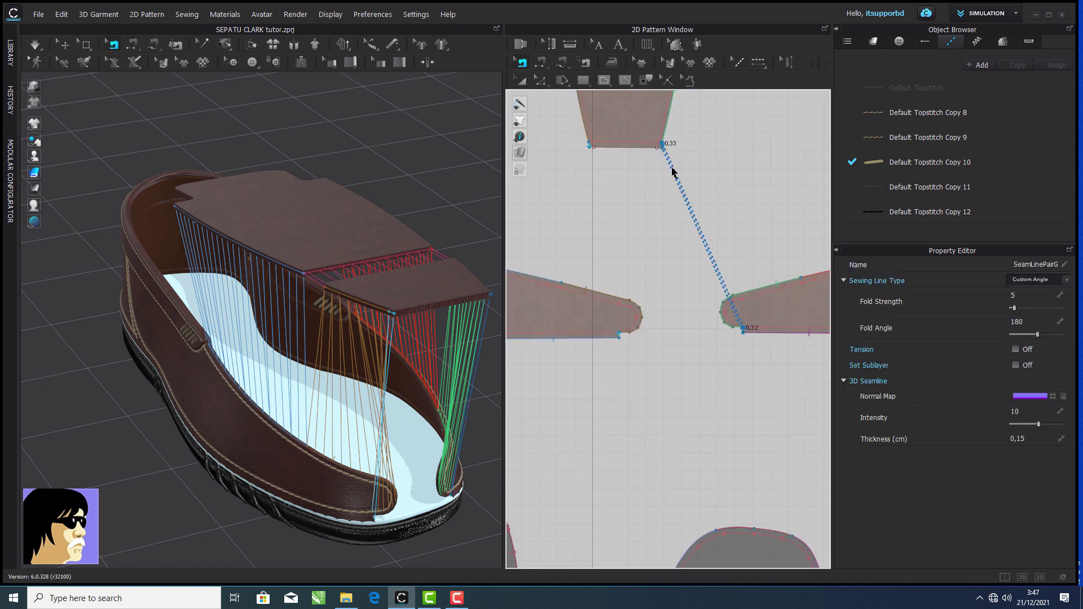
- Simulate the garment to pull the two newly sewn center pieces onto the shoe, and stop the simulation
left_click(36, 45)
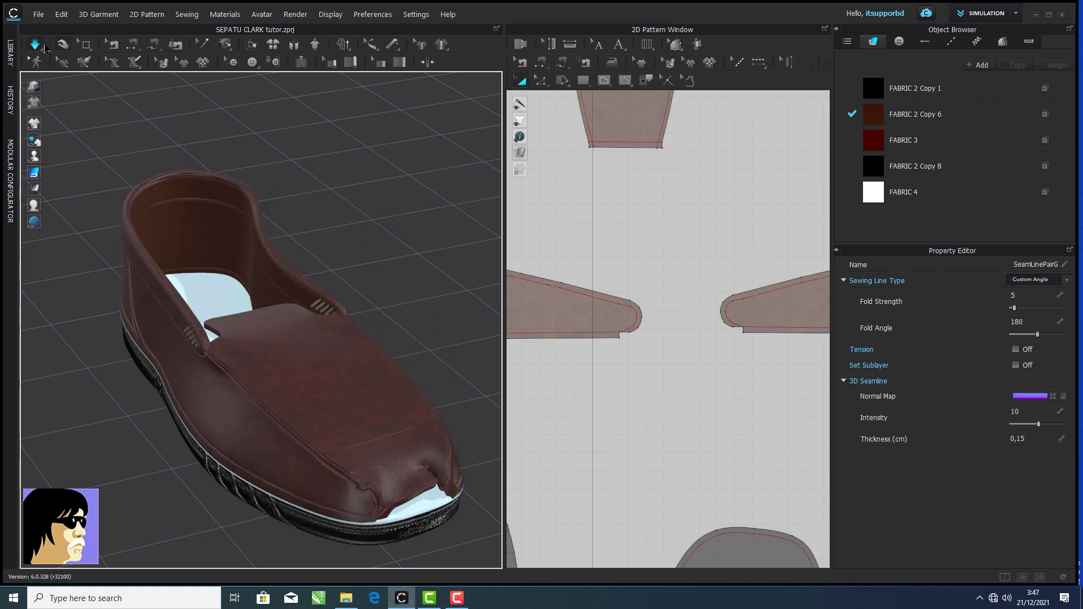
middle_click_drag(368, 240, 345, 207)
right_click_drag(345, 206, 440, 358)
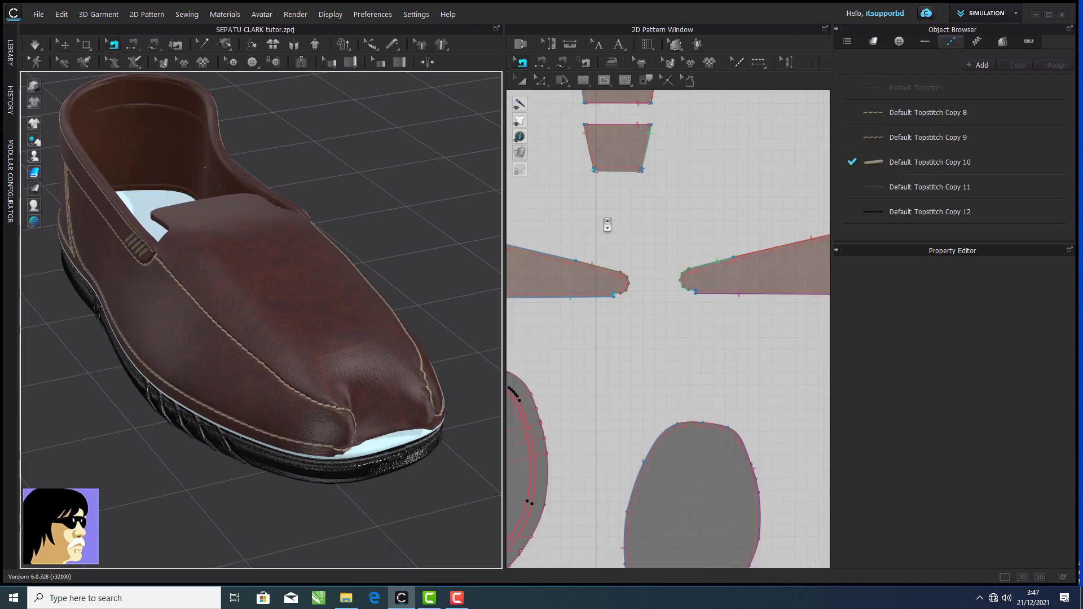
- Examine how far the center-to-side-panel seams run on the reference shoe's pattern and which fold angle they use
scroll(608, 223, "down", 5)
scroll(562, 222, "up", 4)
scroll(806, 154, "up", 1)
middle_click_drag(806, 154, 689, 207)
left_click(670, 208)
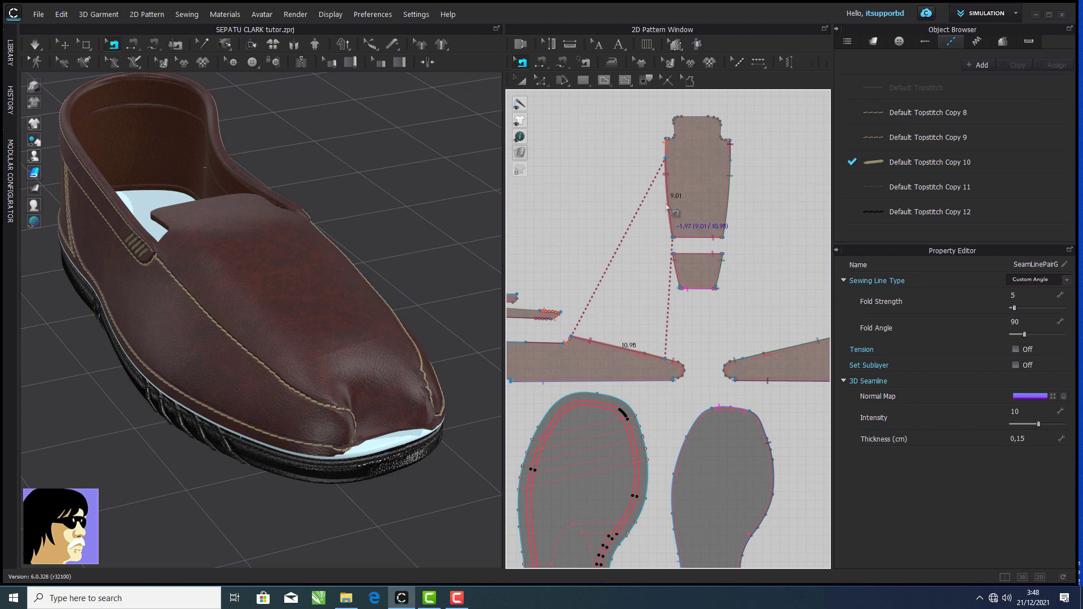
scroll(667, 207, "down", 3)
scroll(666, 210, "up", 2)
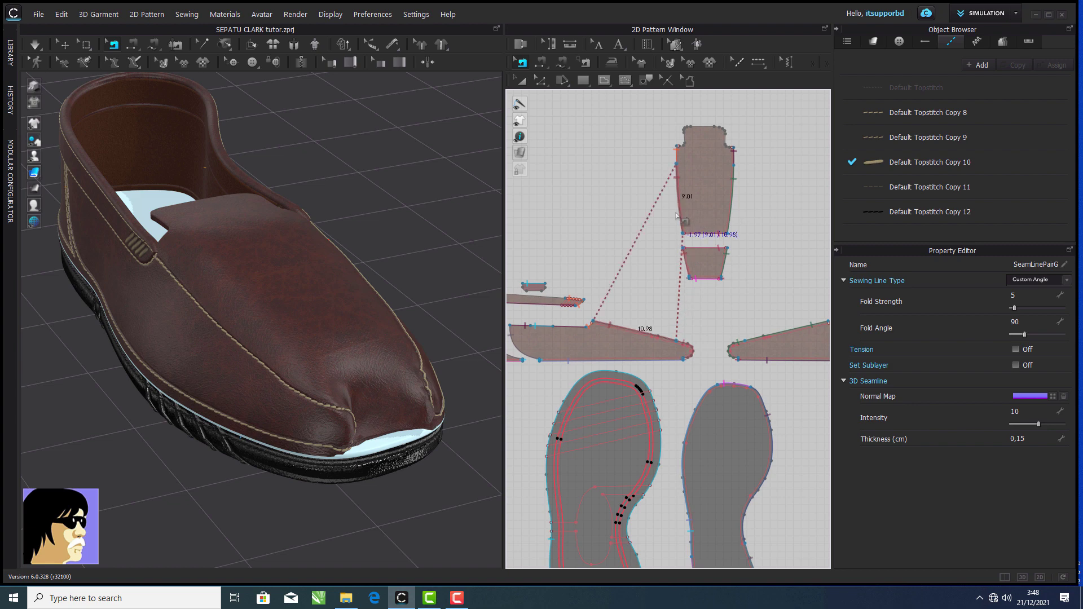
scroll(723, 259, "up", 5)
scroll(732, 273, "down", 3)
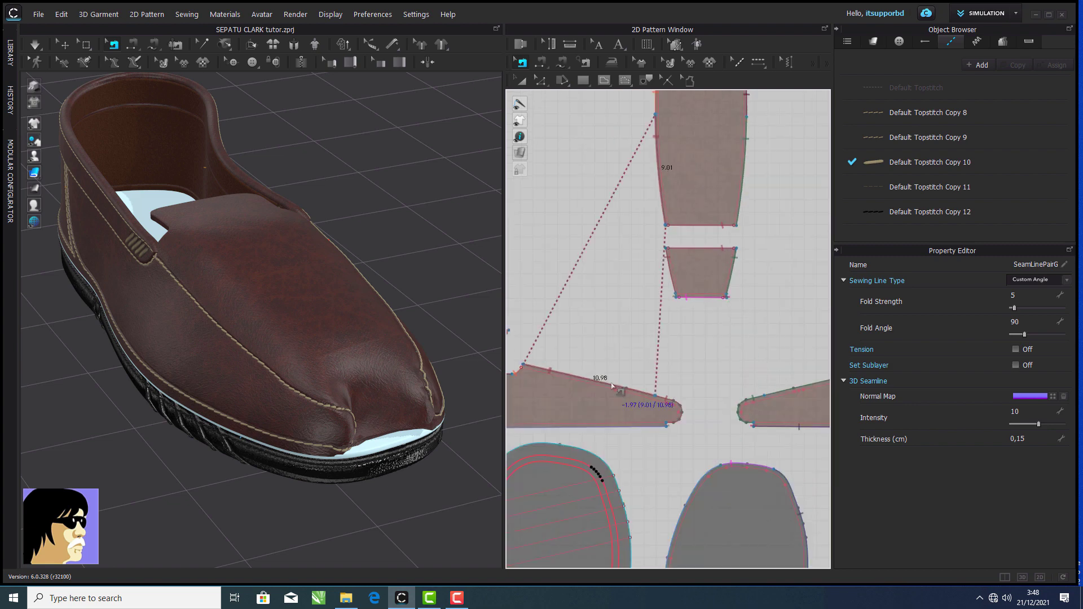
- Extend the large center piece's left seam along the left side panel's upper edge toward its tip, to about 10 cm
scroll(623, 345, "down", 6)
scroll(577, 307, "up", 5)
middle_click_drag(556, 296, 637, 285)
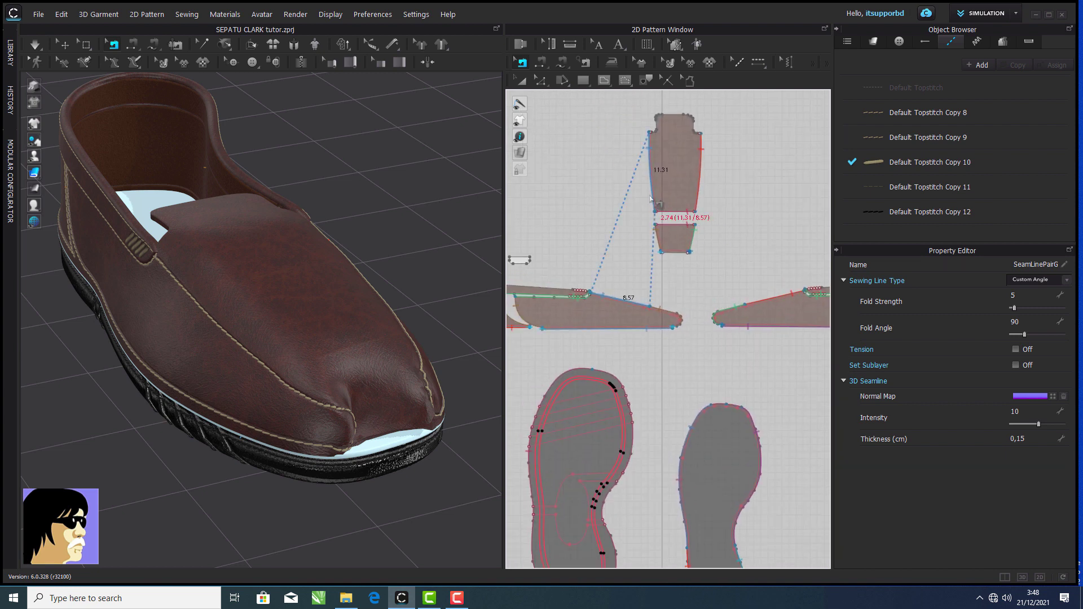
scroll(671, 330, "up", 5)
left_click_drag(672, 299, 731, 317)
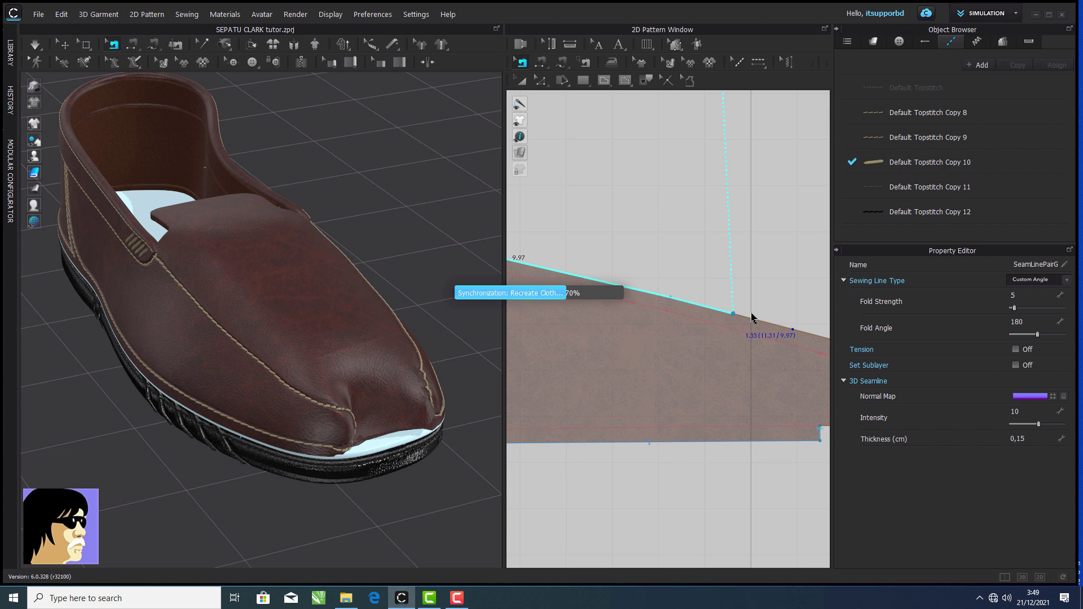
- Shorten the small center piece's seams on both side panels to about 5.6 cm and lengthen the large piece's right seam to about 9.6 cm
scroll(753, 316, "down", 4)
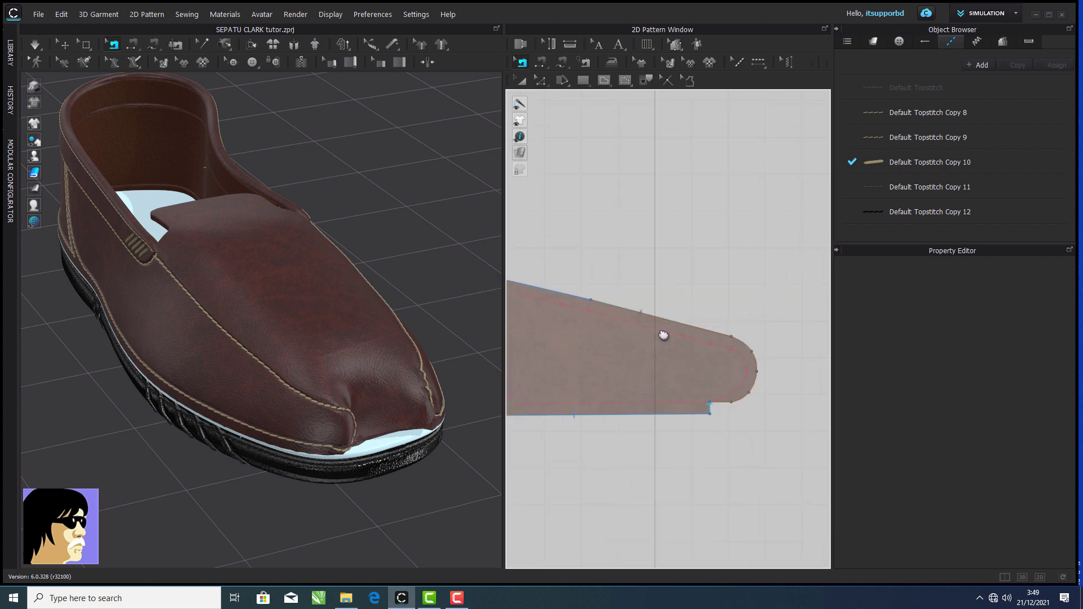
right_click(592, 305)
left_click(683, 326)
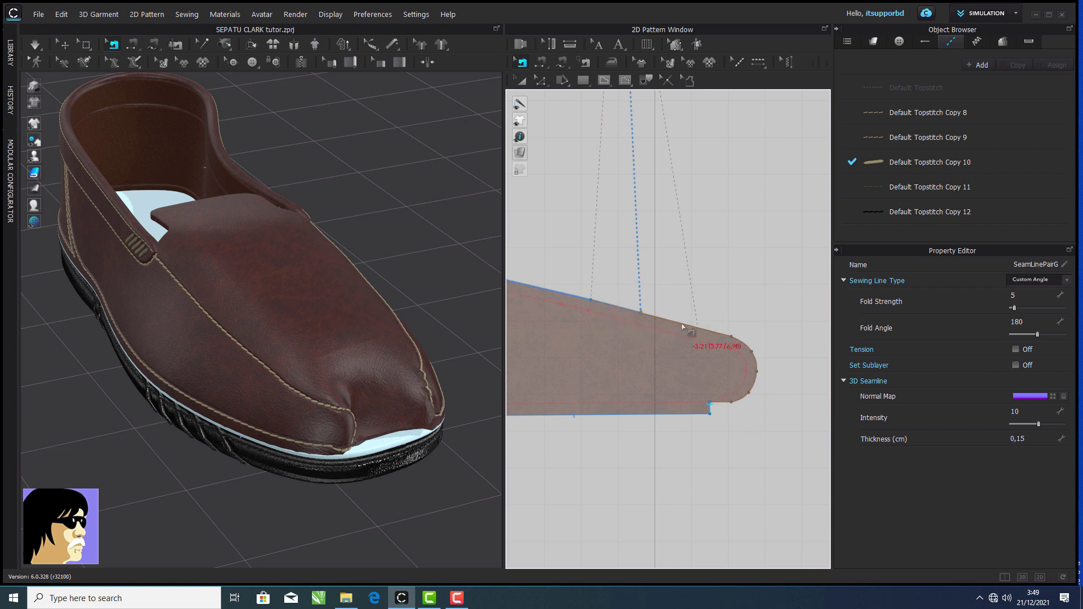
left_click_drag(592, 303, 623, 315)
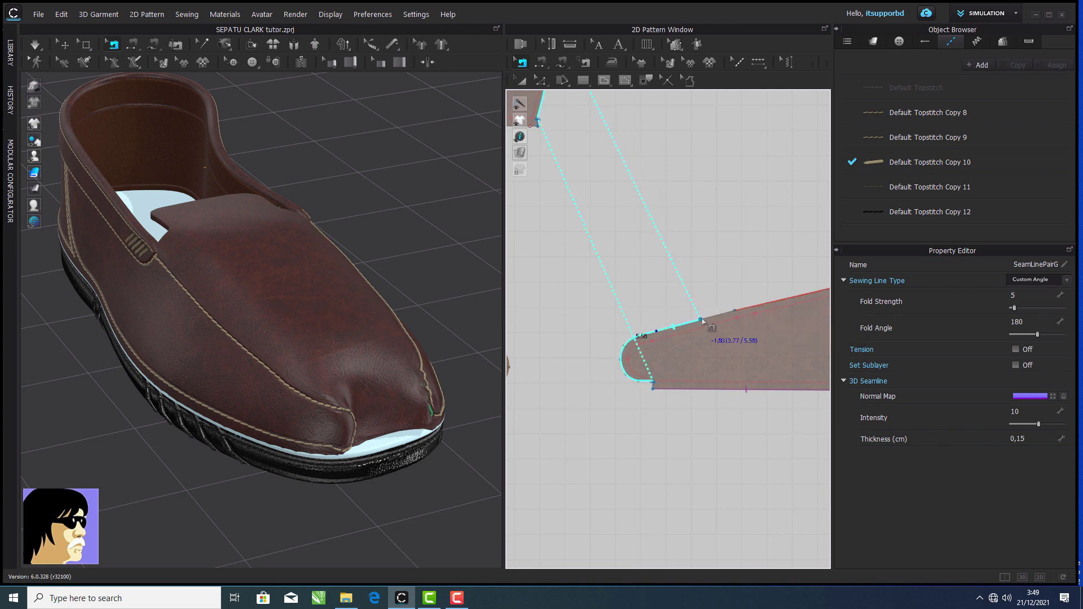
left_click_drag(709, 320, 735, 315)
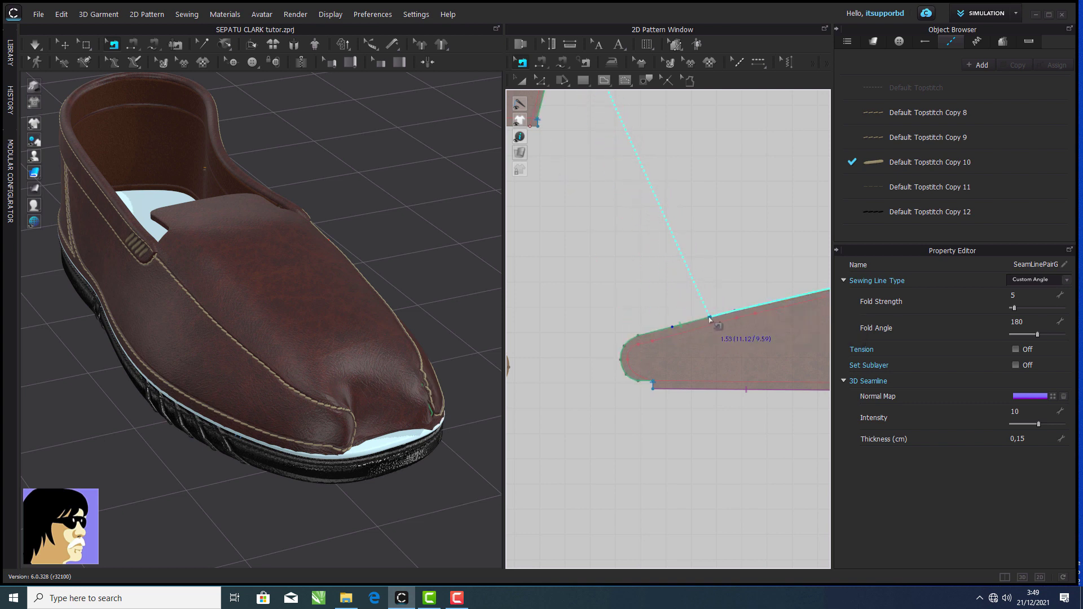
- Set the fold angle to 90 for the four seams joining the large and small center pieces to the side panels
scroll(724, 293, "down", 5)
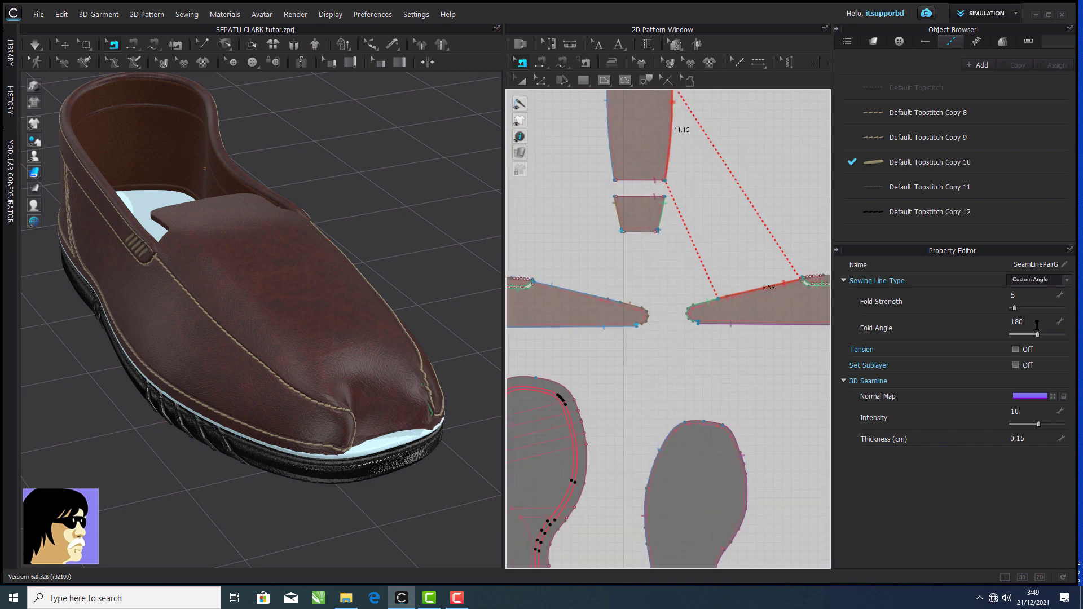
left_click(1037, 325)
left_click(702, 304)
left_click(1031, 325)
left_click(620, 215)
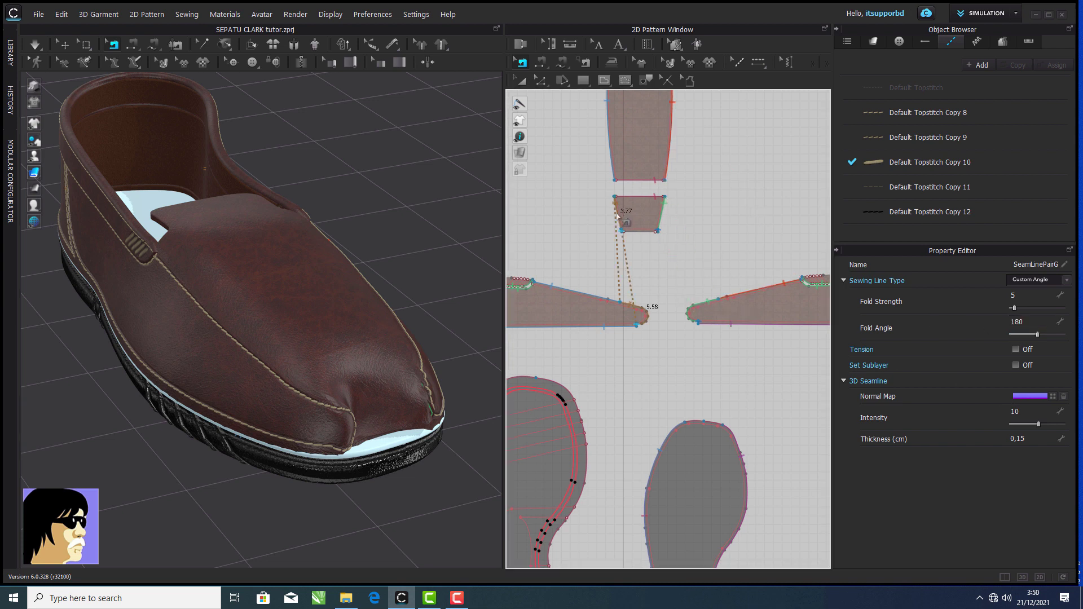
double_click(1028, 324)
left_click(598, 297)
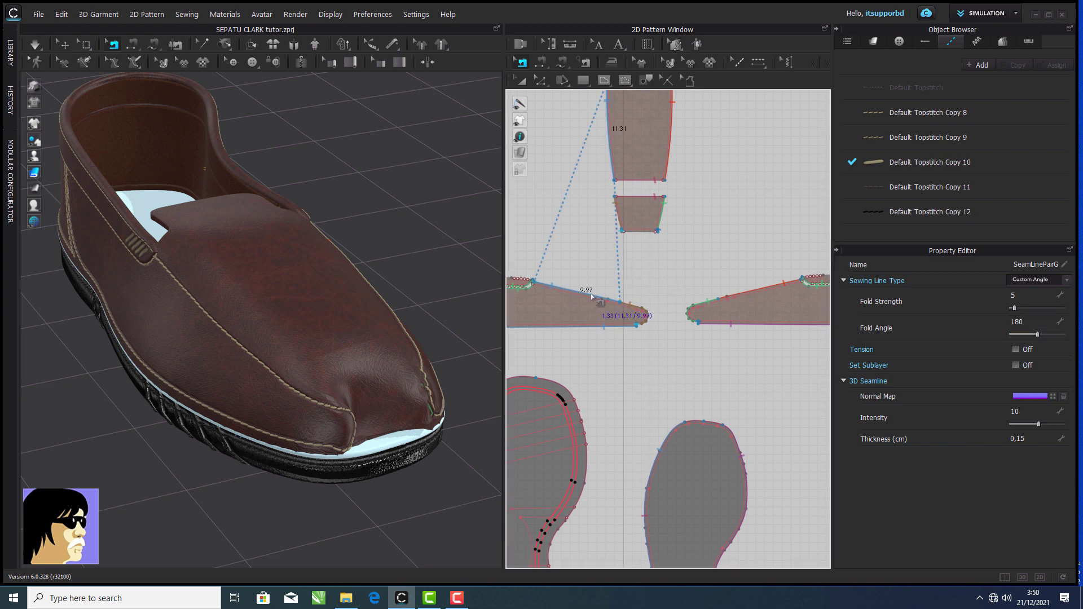
double_click(1030, 322)
type("9")
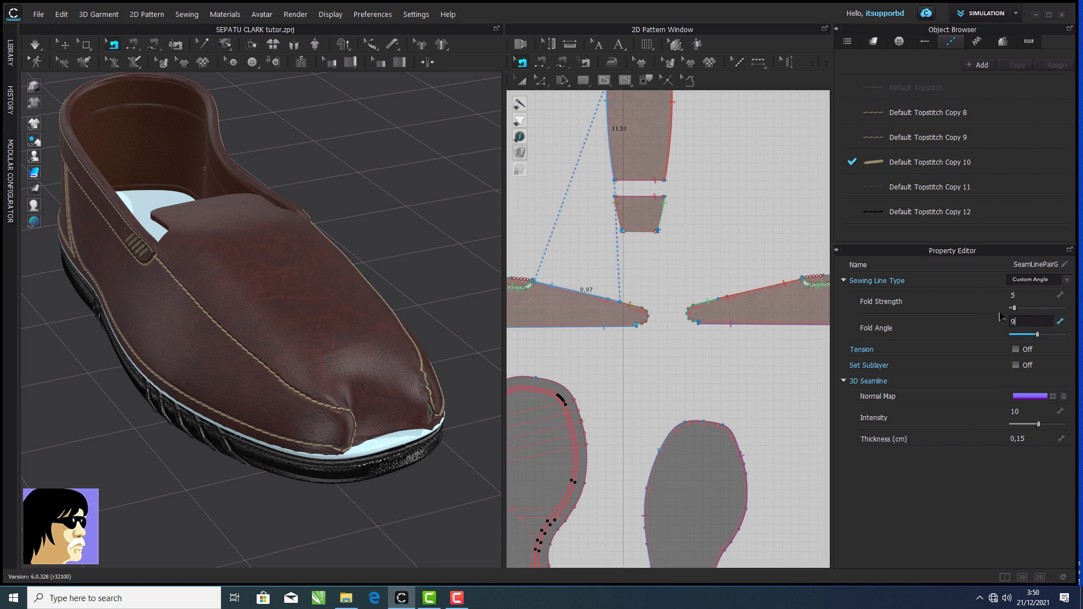
type("0")
left_click(717, 244)
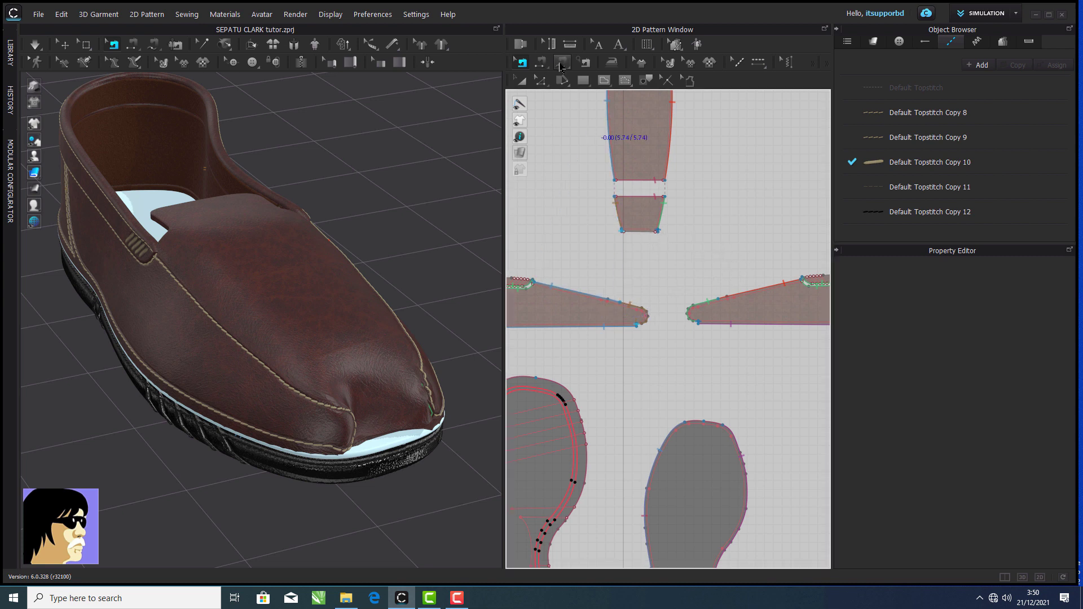
- Free-sew the small center piece's bottom edge to the toe edge of the plain insole piece
left_click(562, 62)
scroll(632, 238, "up", 4)
scroll(694, 338, "down", 4)
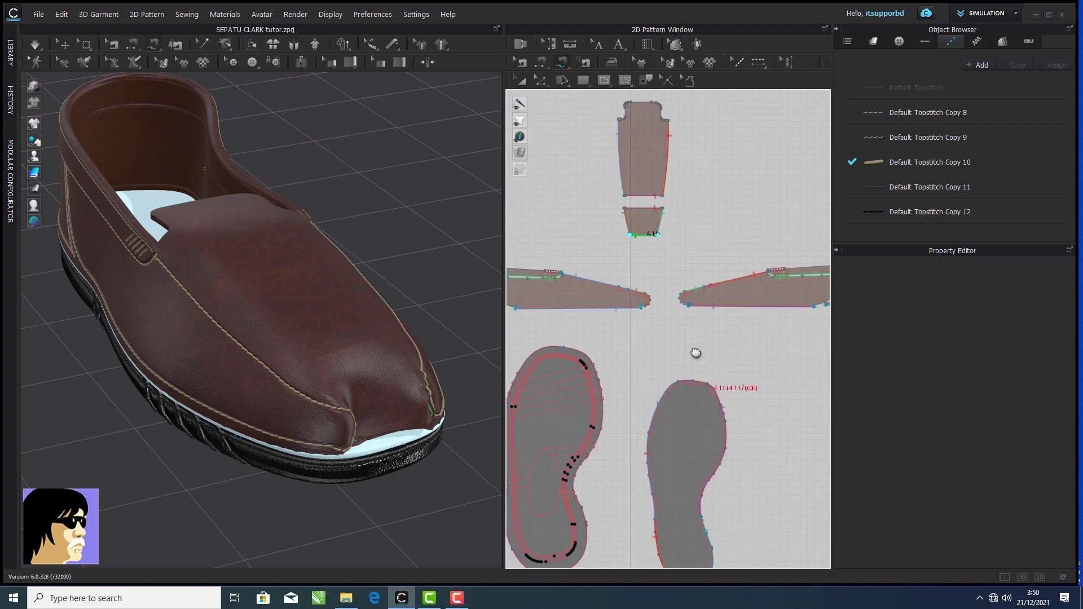
scroll(631, 334, "up", 4)
left_click(678, 336)
- Match the toe seam to the reference shoe by setting its fold strength to 100 and fold angle to 79
scroll(702, 312, "down", 6)
middle_click_drag(713, 305, 580, 300)
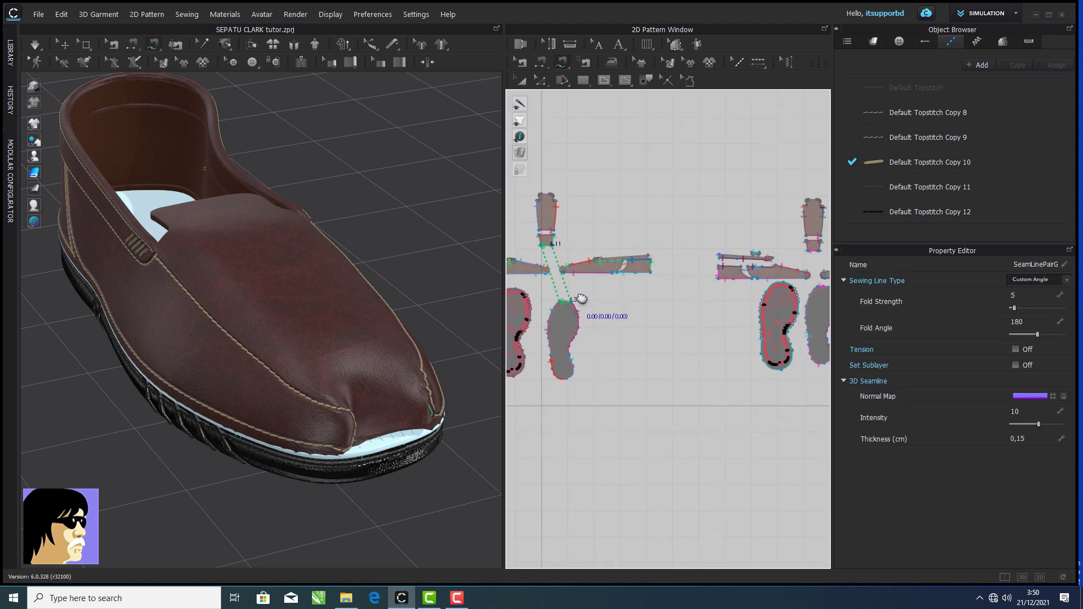
scroll(807, 302, "up", 6)
key("b")
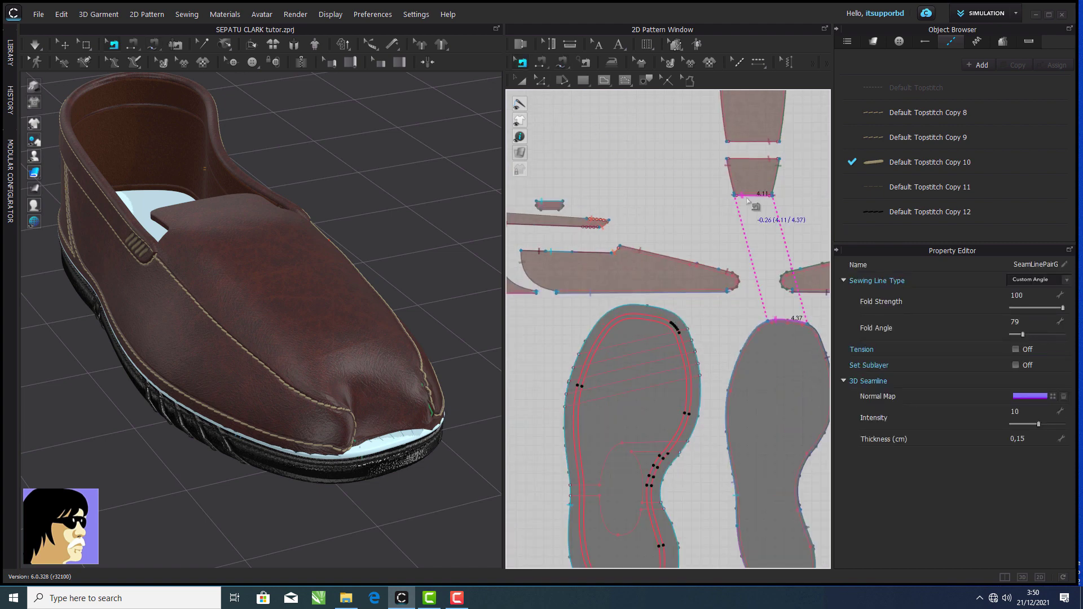
scroll(744, 260, "up", 3)
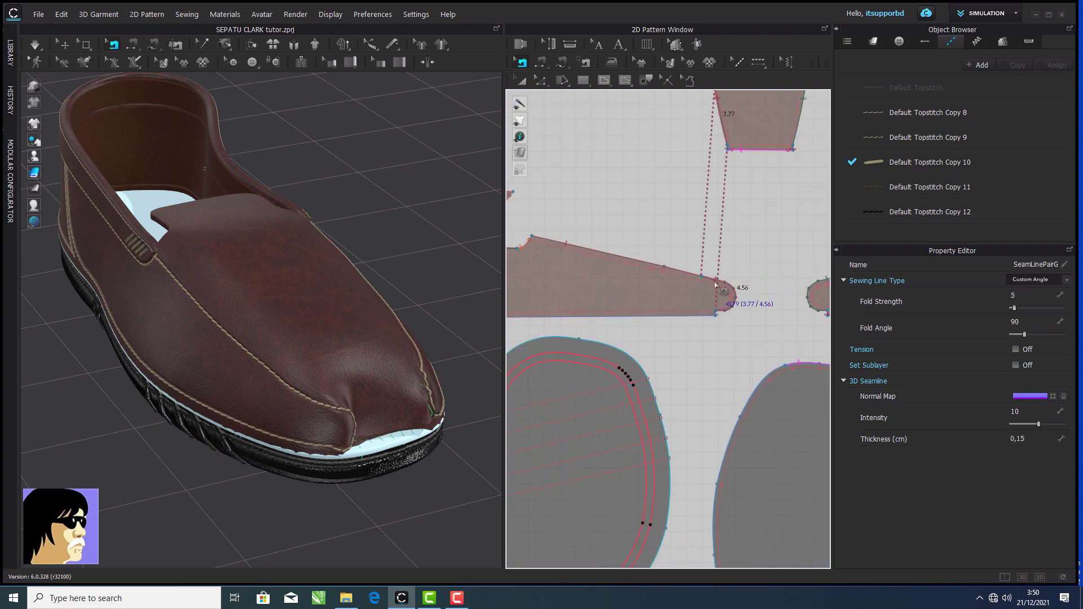
scroll(746, 155, "down", 5)
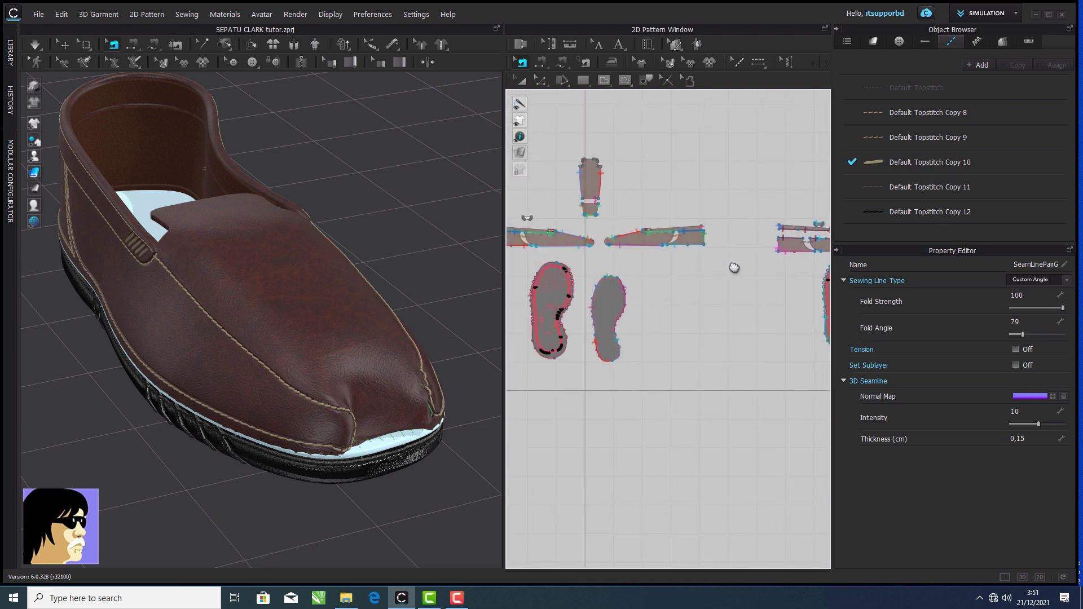
scroll(679, 221, "up", 5)
left_click(1044, 310)
double_click(1028, 322)
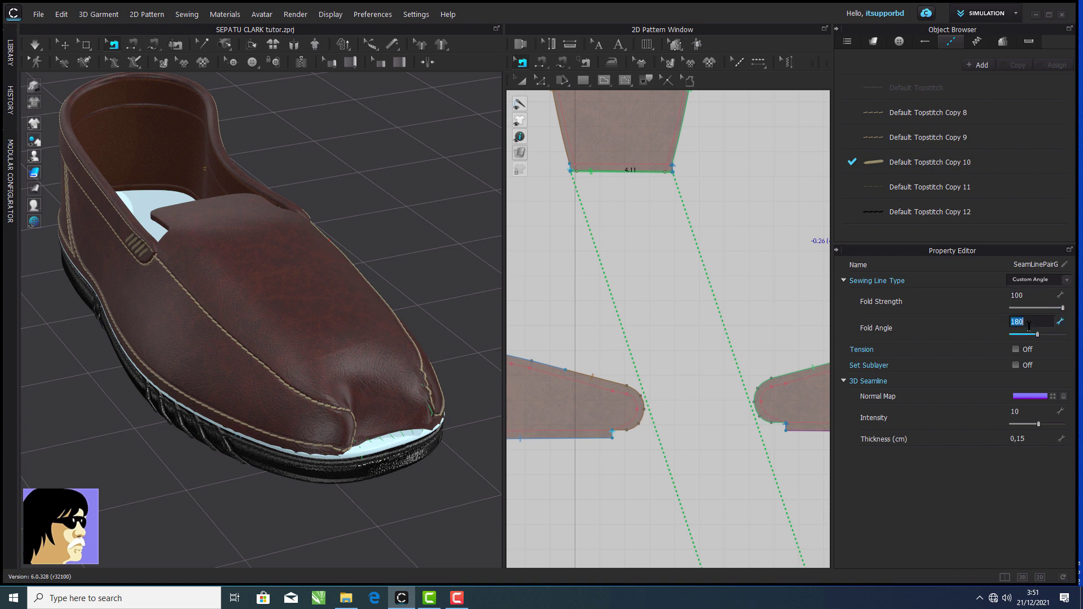
type("79")
key("Return")
- Simulate the garment to close the toe opening with the new seam, and stop the simulation
left_click(35, 45)
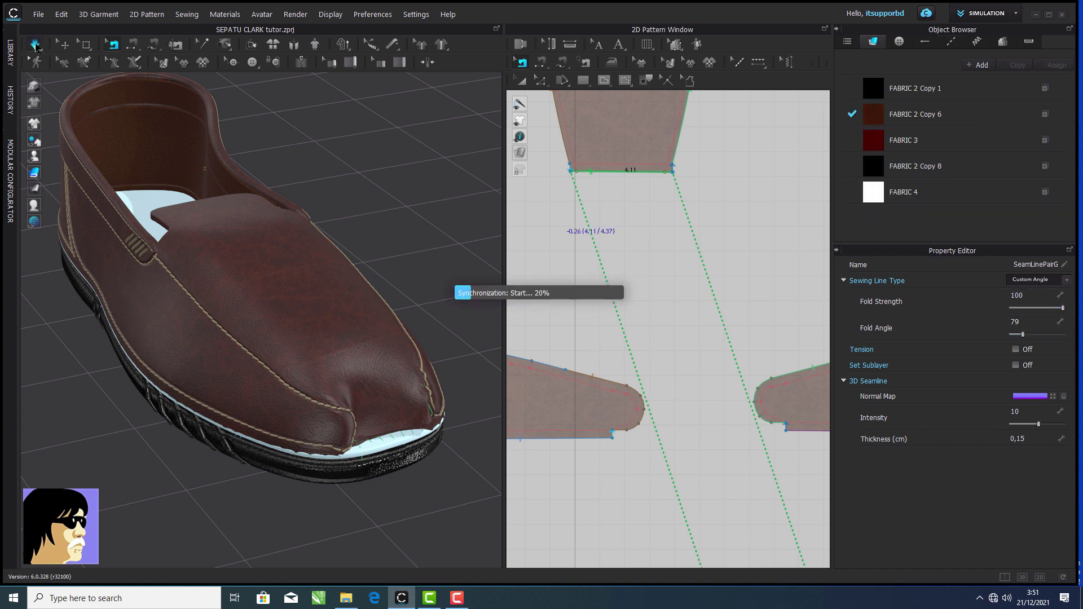
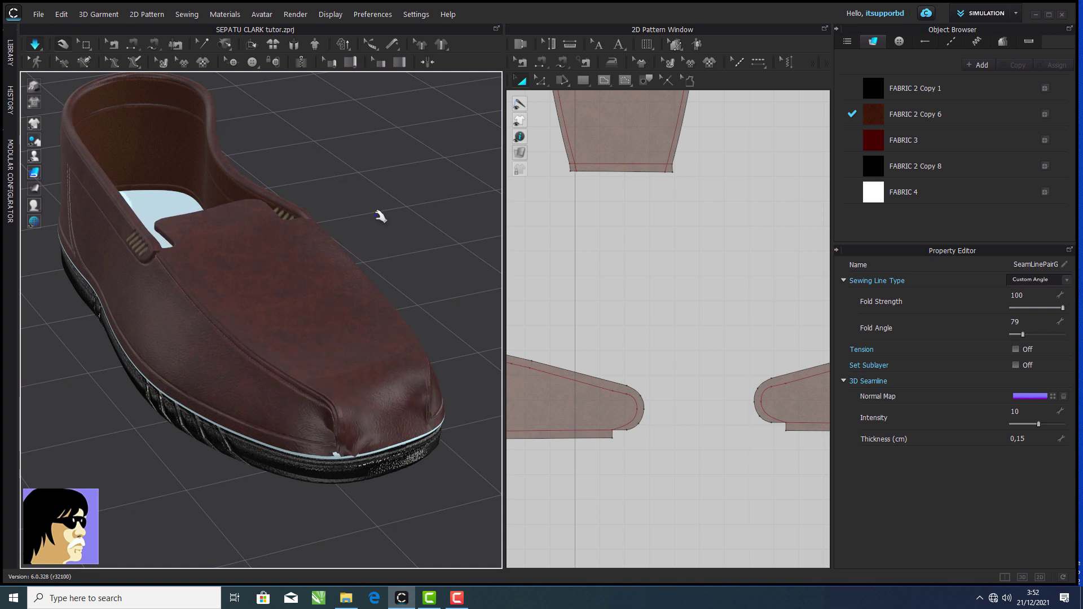
scroll(379, 217, "up", 1)
middle_click_drag(379, 216, 362, 215)
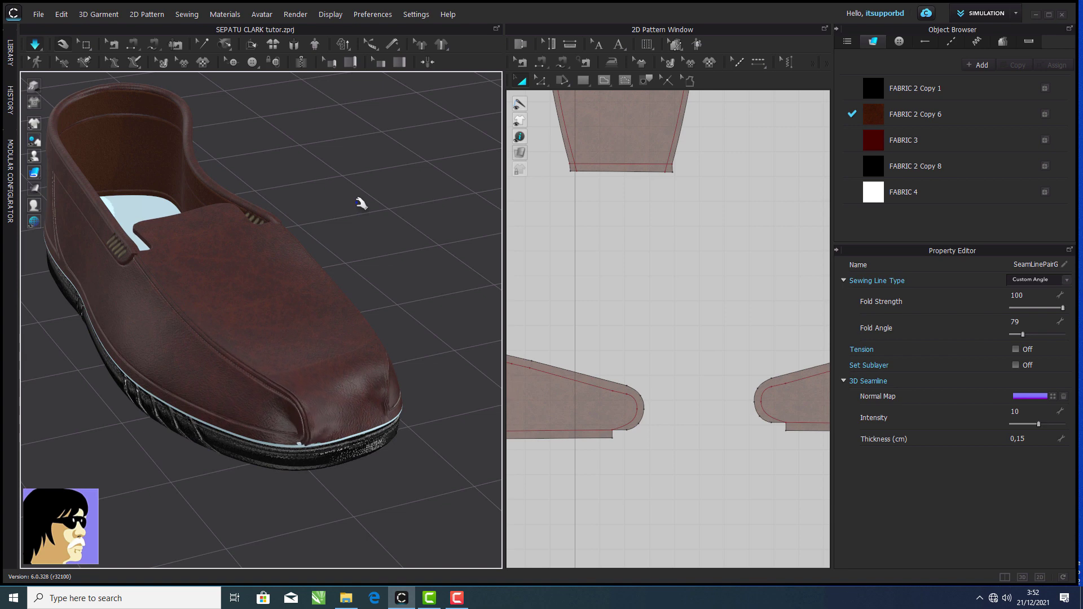
left_click(36, 46)
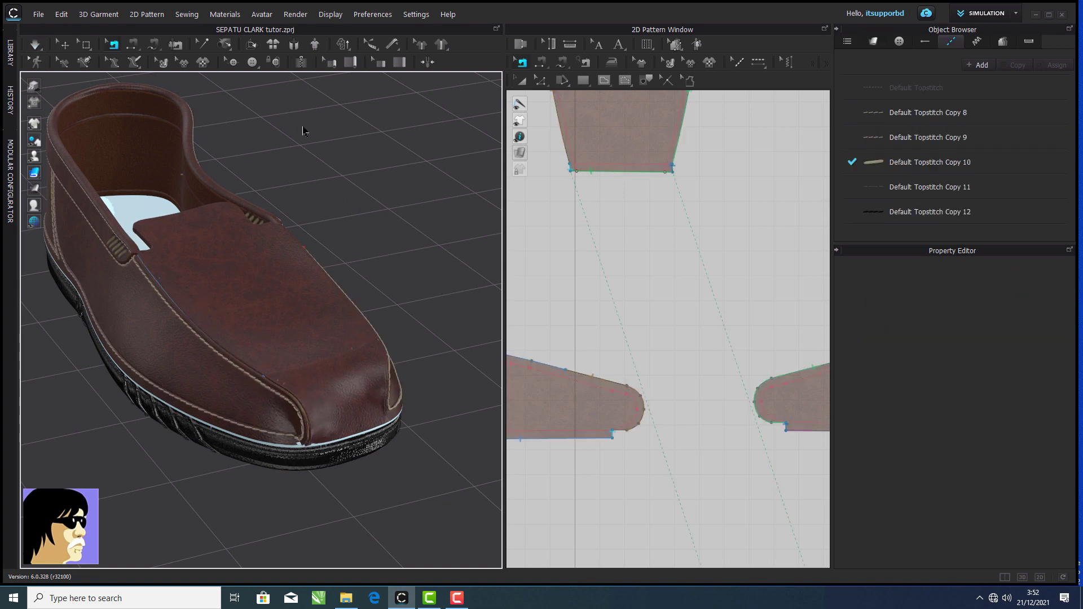
- Freeze the shoe's outsole pattern in the 3D view
left_click(63, 45)
scroll(413, 208, "up", 1)
scroll(395, 228, "down", 2)
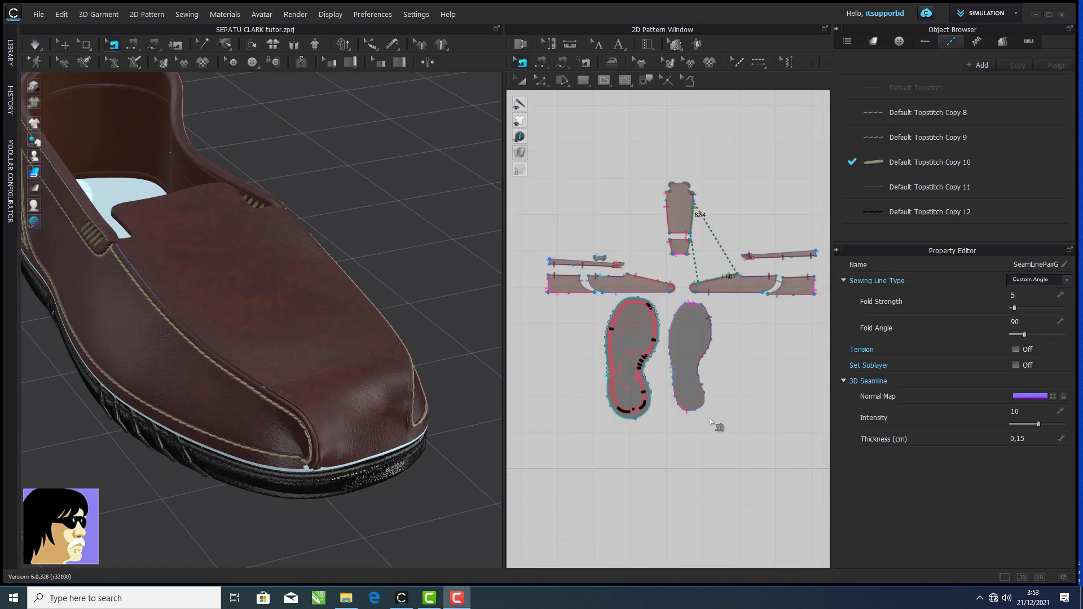
scroll(442, 299, "down", 5)
left_click(64, 45)
right_click_drag(254, 113, 164, 271)
right_click(151, 272)
left_click(368, 225)
left_click(368, 224)
middle_click_drag(368, 225, 371, 165)
right_click(359, 402)
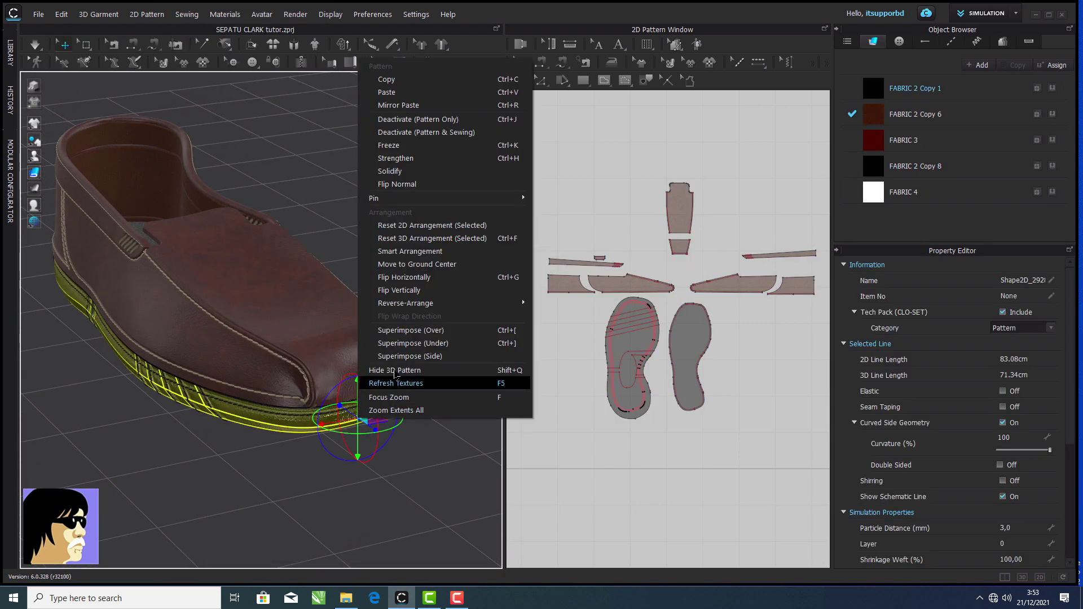
left_click(389, 148)
- Simulate the upper briefly with the sole frozen, and move both side panels outward from the center pieces
left_click(37, 47)
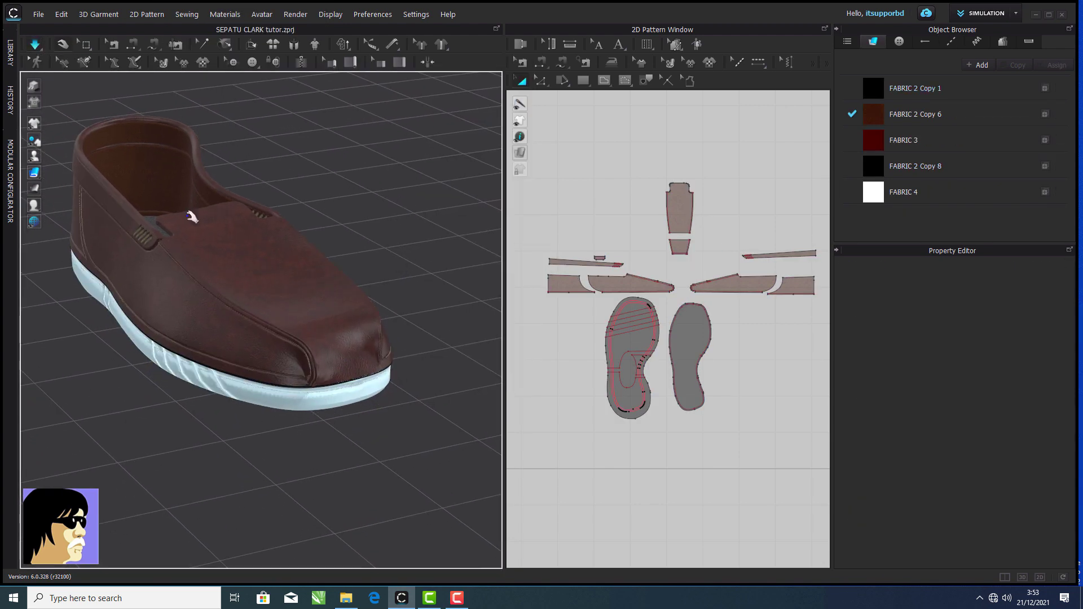
key("space")
left_click(211, 312)
right_click_drag(451, 333, 387, 348)
key("ctrl+z")
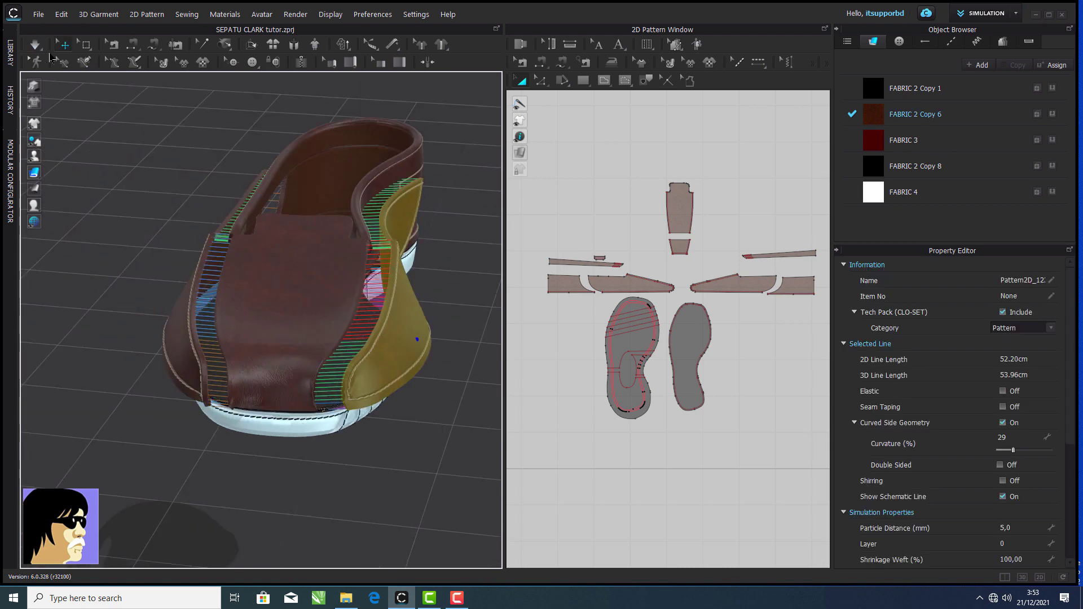
- Simulate the shoe again to draw both displaced side panels back along their seams, and stop the simulation
left_click(36, 46)
left_click(262, 308)
right_click_drag(261, 308, 338, 307)
key("space")
- Move the left side panel slightly outward in 3D and re-simulate so that it settles over the center pieces
left_click(283, 369)
key("ctrl+z")
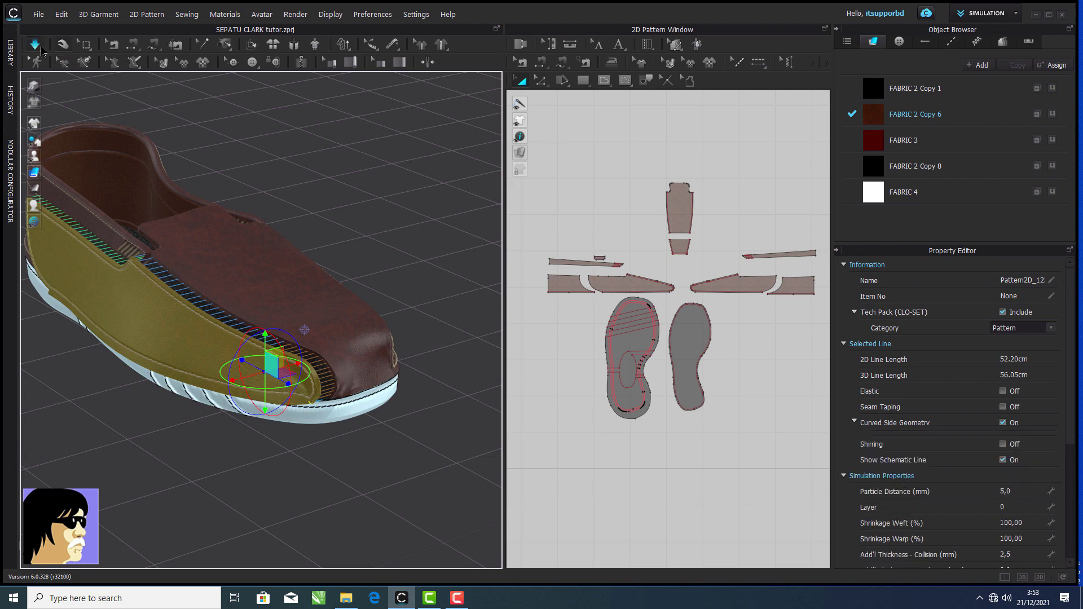
left_click(35, 45)
left_click(410, 278)
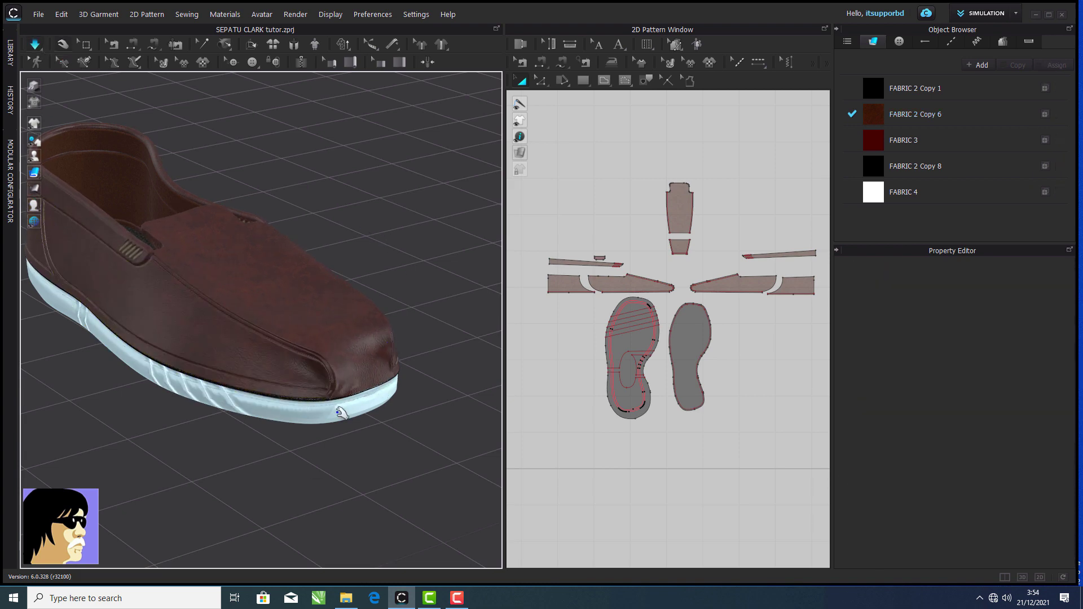
key("space")
- Set the fold strength to 100 for the short seam at the small center piece's bottom-left corner
scroll(672, 271, "up", 10)
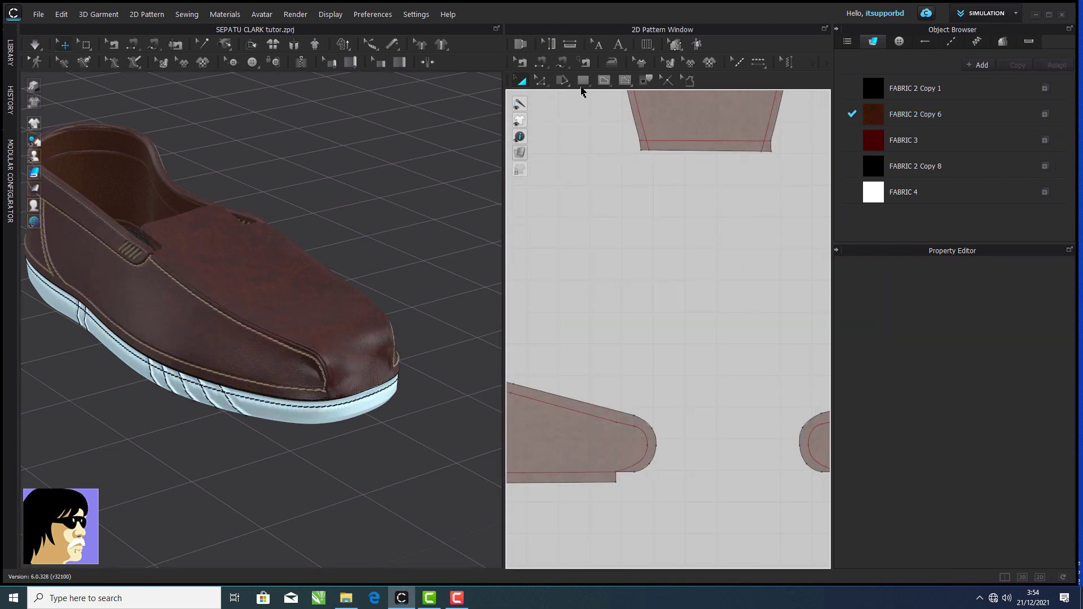
left_click(522, 62)
left_click(648, 149)
left_click_drag(1014, 309, 1063, 308)
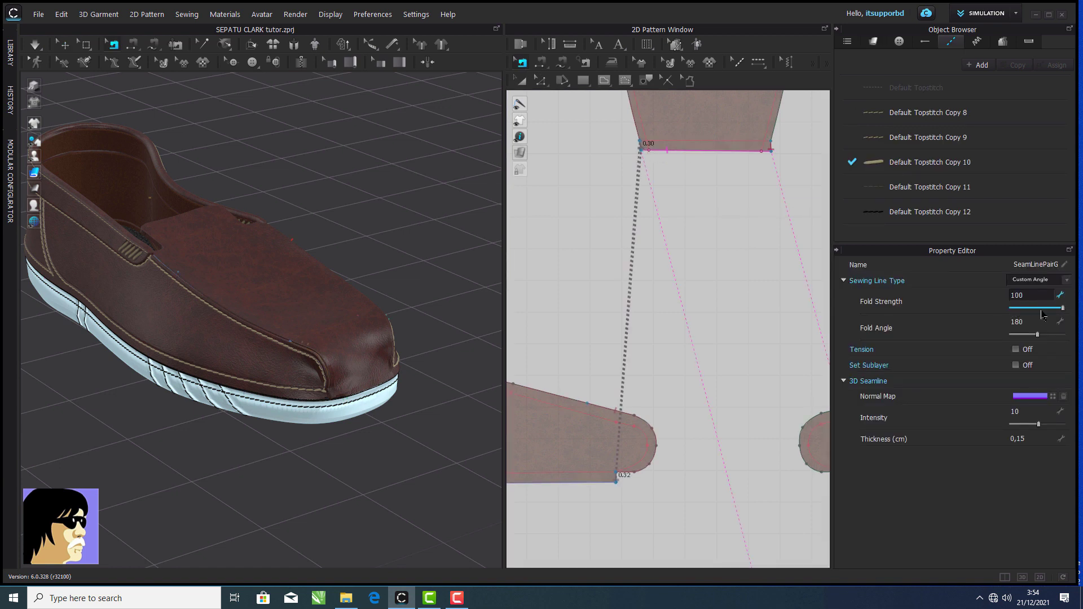
- Set the fold strength to 100 for the short seam at the small center piece's bottom-right corner
scroll(813, 451, "down", 1)
middle_click_drag(813, 451, 708, 385)
left_click(730, 406)
left_click(738, 416)
left_click_drag(1012, 308, 1063, 308)
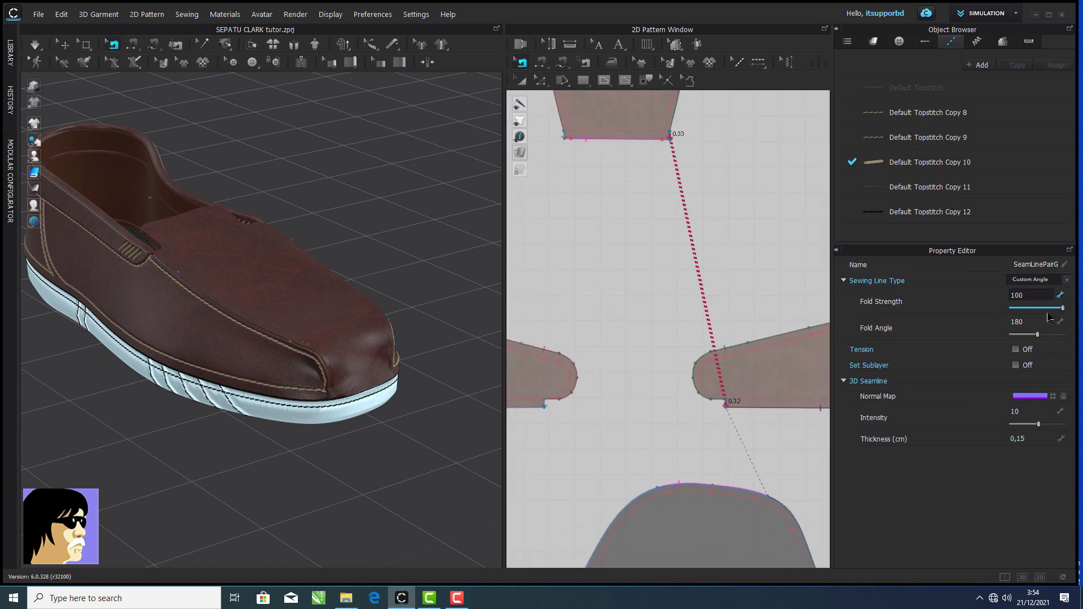
- Simulate the shoe, tug the side panels at the toe so they settle over the center pieces, and stop the simulation
left_click(35, 46)
left_click(323, 364)
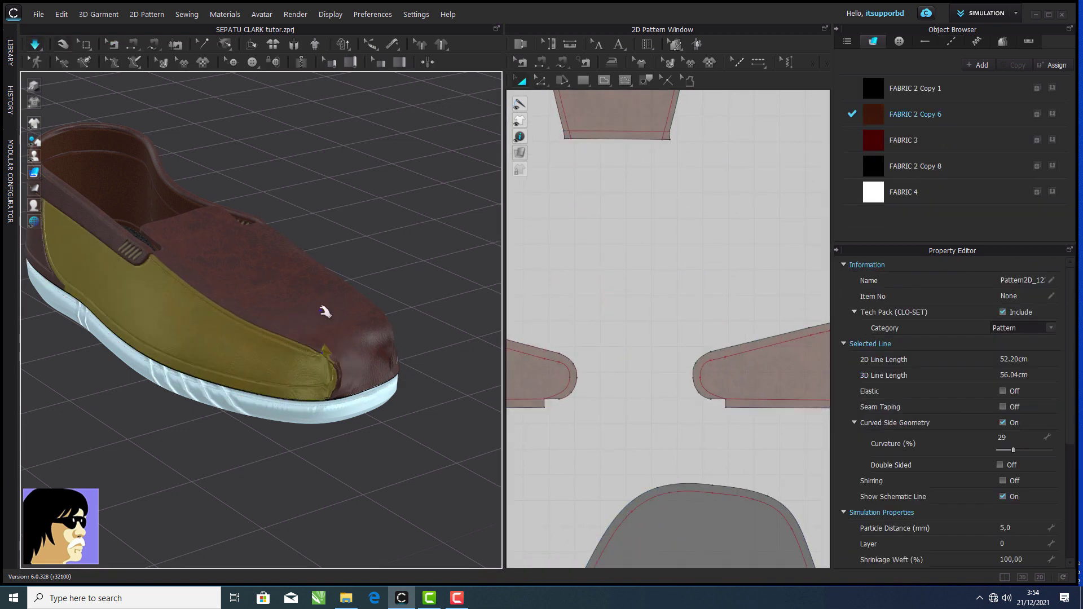
left_click(423, 276)
left_click(377, 359)
left_click(442, 377)
right_click_drag(442, 377, 265, 371)
middle_click_drag(265, 371, 409, 327)
scroll(407, 328, "down", 3)
scroll(407, 328, "up", 4)
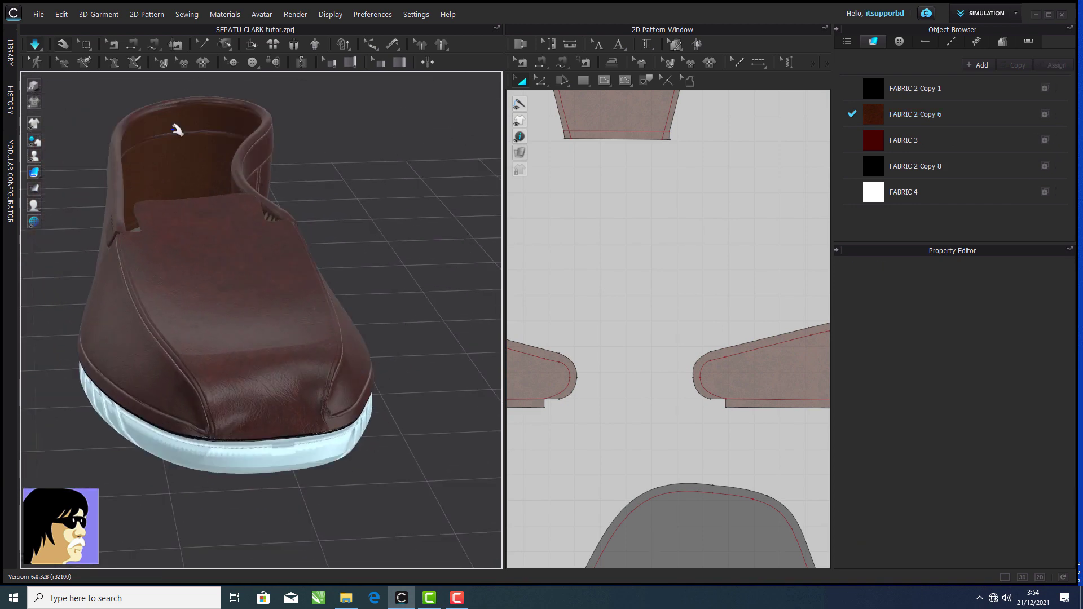
key("b")
left_click(35, 45)
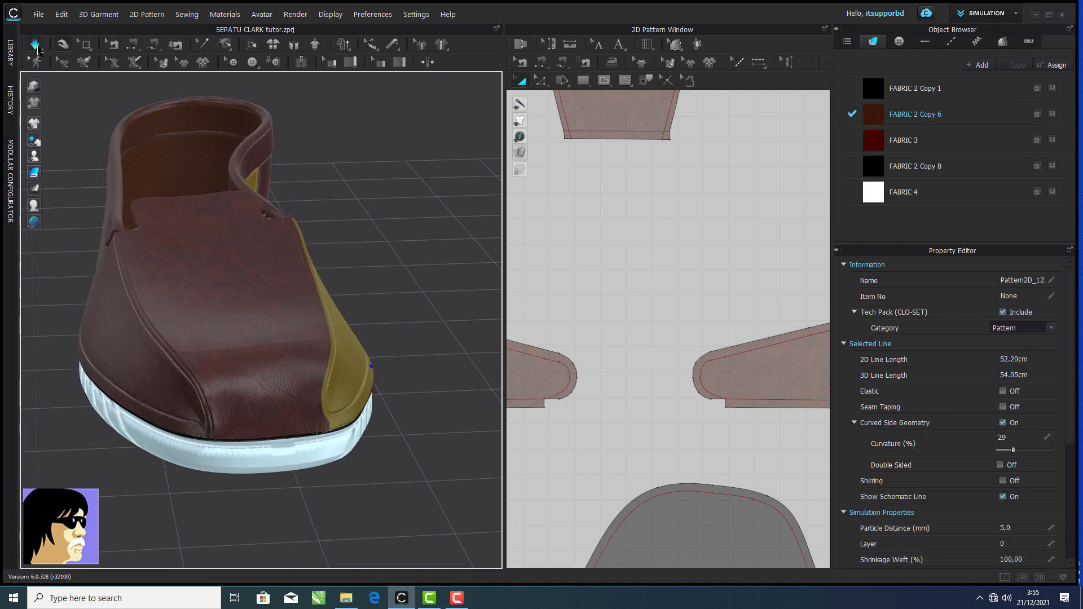
left_click(367, 194)
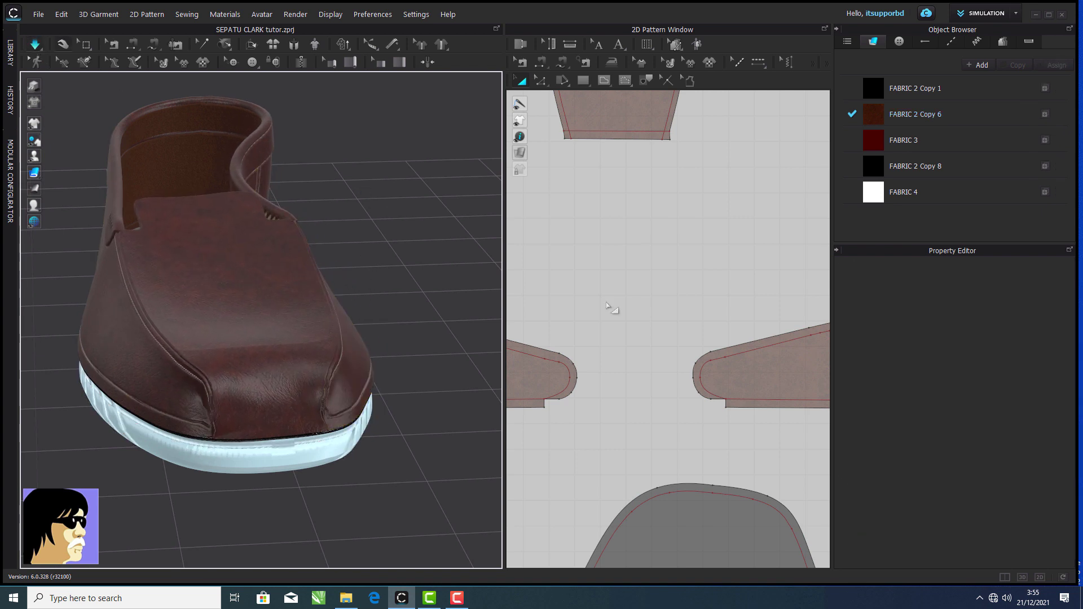
- Shorten the small center piece's seam on the right side panel's tip to about 4.96 cm and extend the adjoining long seam to meet it
scroll(609, 307, "down", 5)
scroll(699, 290, "down", 2)
scroll(705, 279, "up", 8)
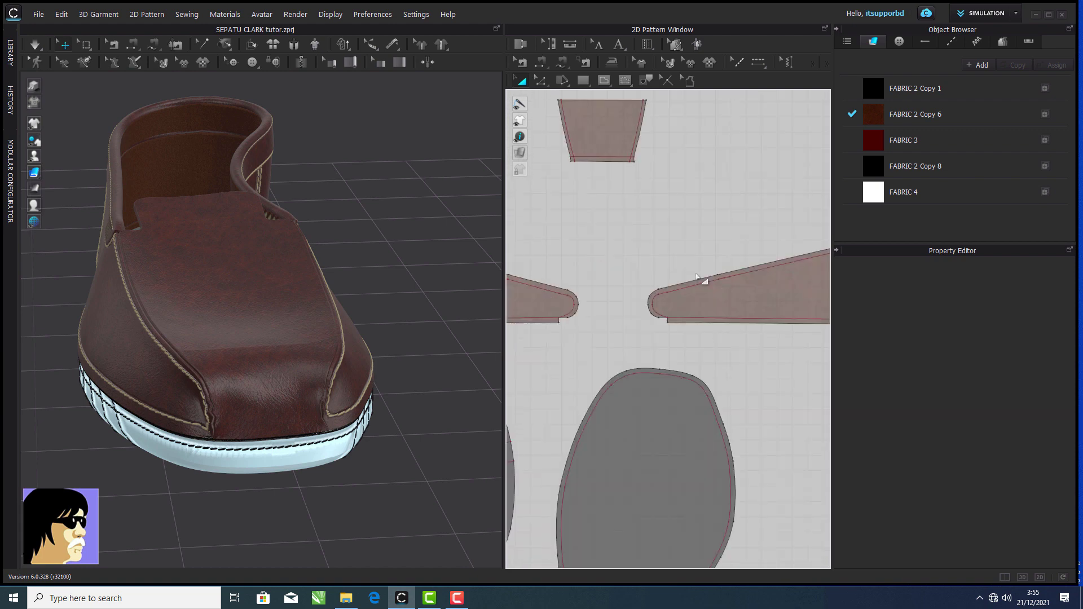
middle_click_drag(704, 282, 694, 321)
left_click(522, 62)
left_click(630, 176)
scroll(663, 302, "up", 8)
scroll(714, 403, "down", 18)
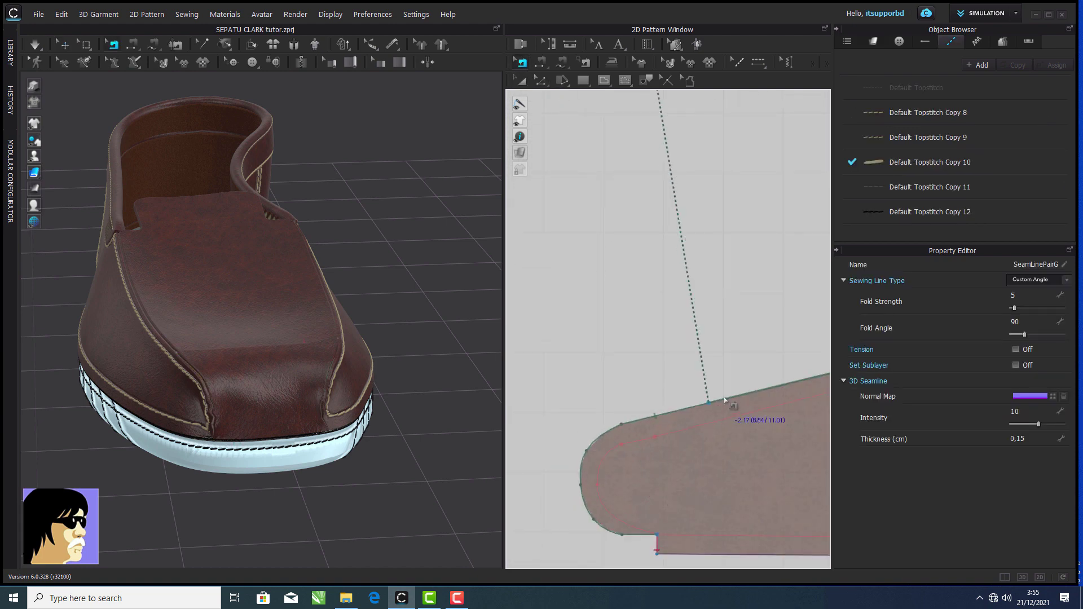
scroll(621, 389, "up", 8)
scroll(649, 338, "down", 3)
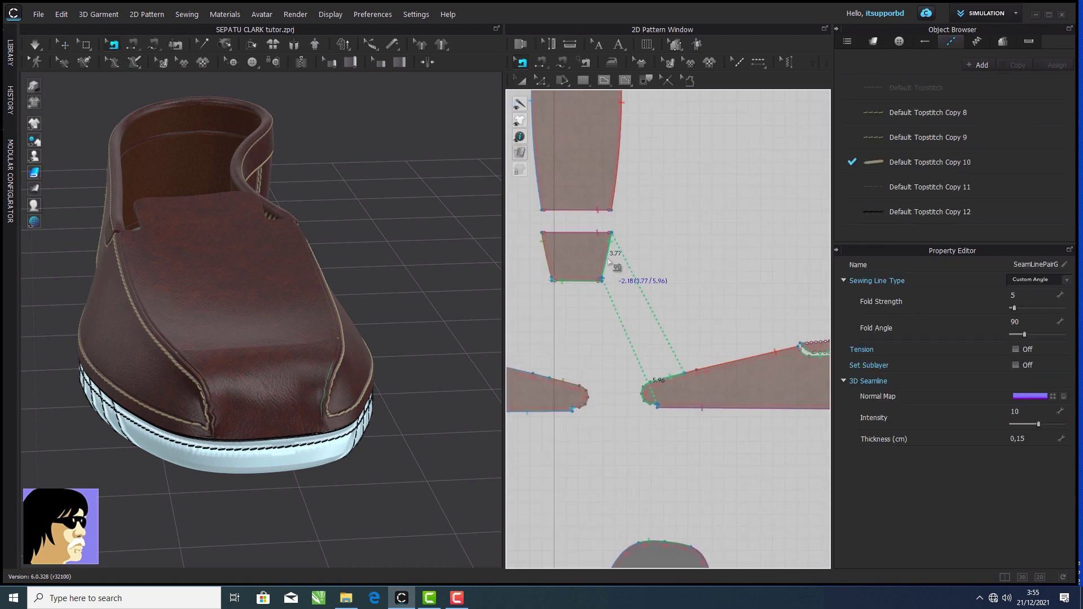
scroll(734, 404, "up", 4)
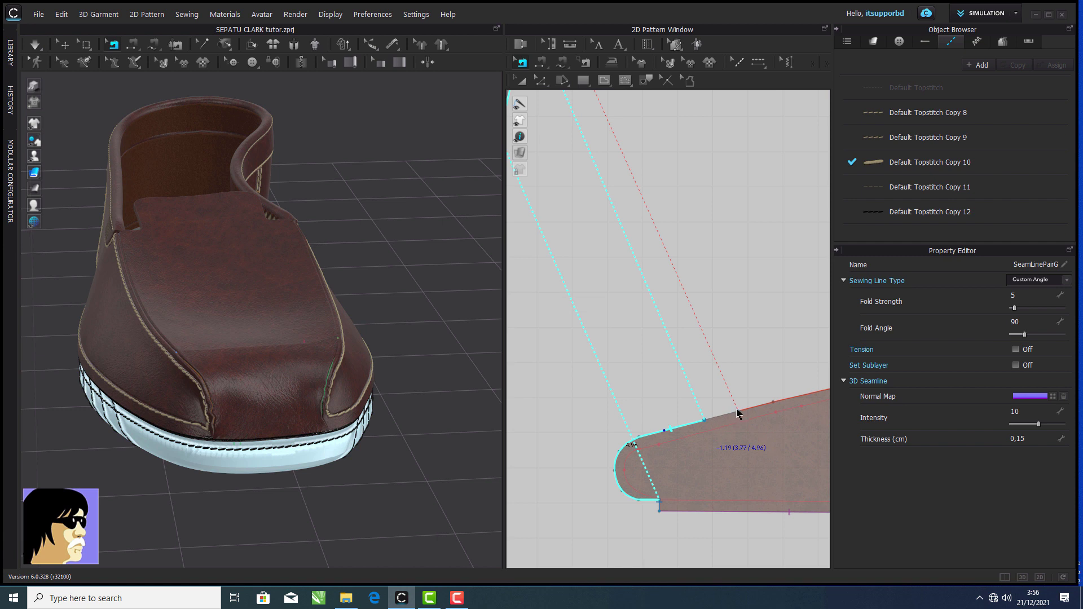
left_click_drag(737, 411, 706, 421)
- Shorten the small center piece's seam on the left side panel's tip and extend the adjoining long seam to about 10.7 cm to meet it
scroll(660, 432, "down", 3)
middle_click_drag(597, 433, 730, 403)
scroll(703, 403, "up", 3)
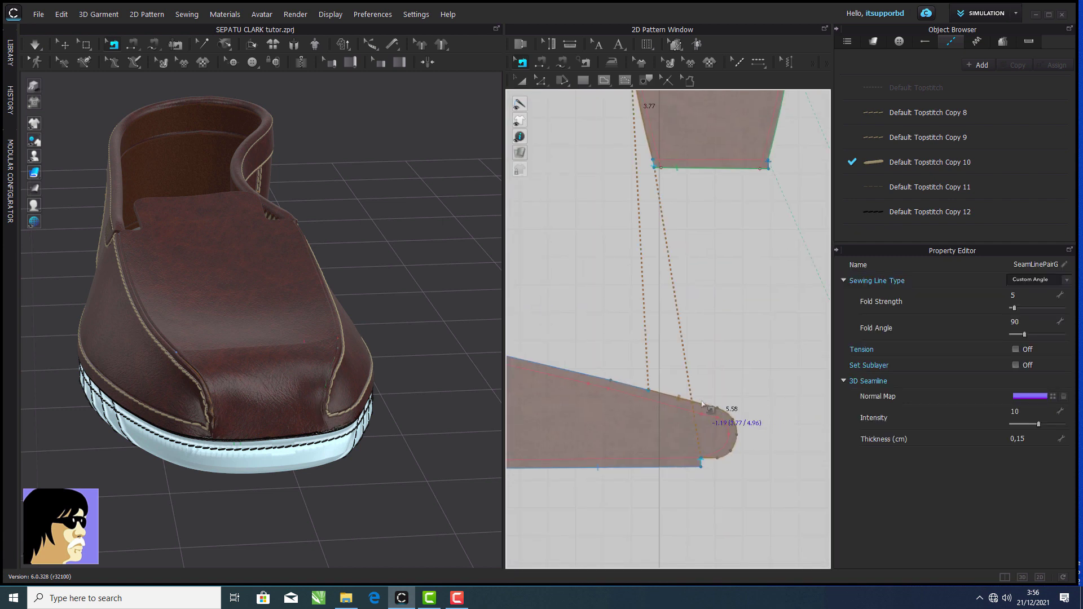
scroll(704, 404, "up", 3)
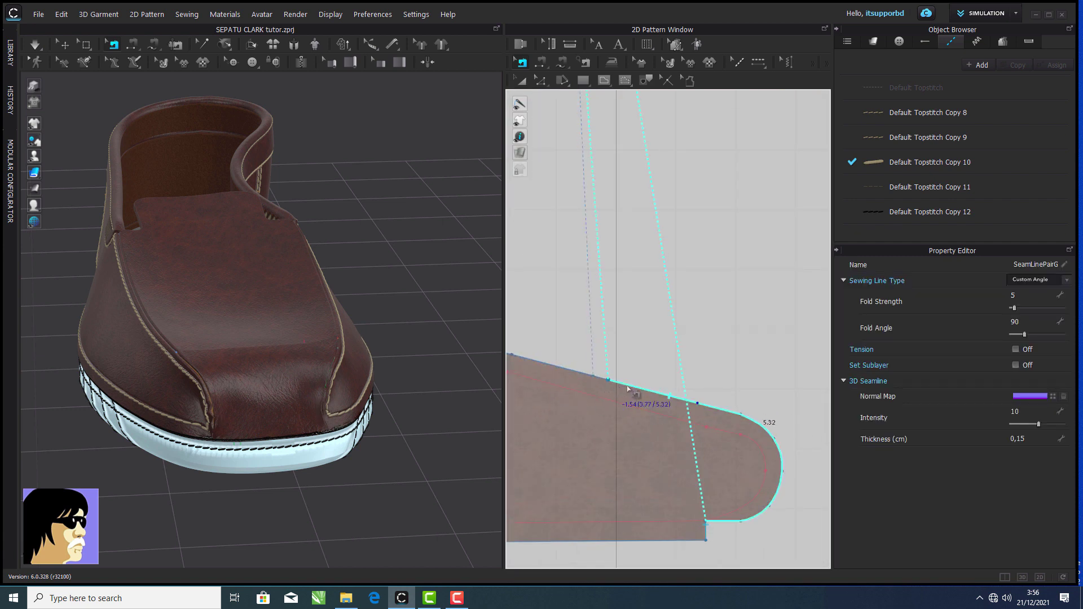
left_click_drag(593, 377, 636, 388)
- Simulate the shoe with the adjusted side panel seams, and stop the simulation
left_click(409, 386)
right_click_drag(408, 386, 477, 379)
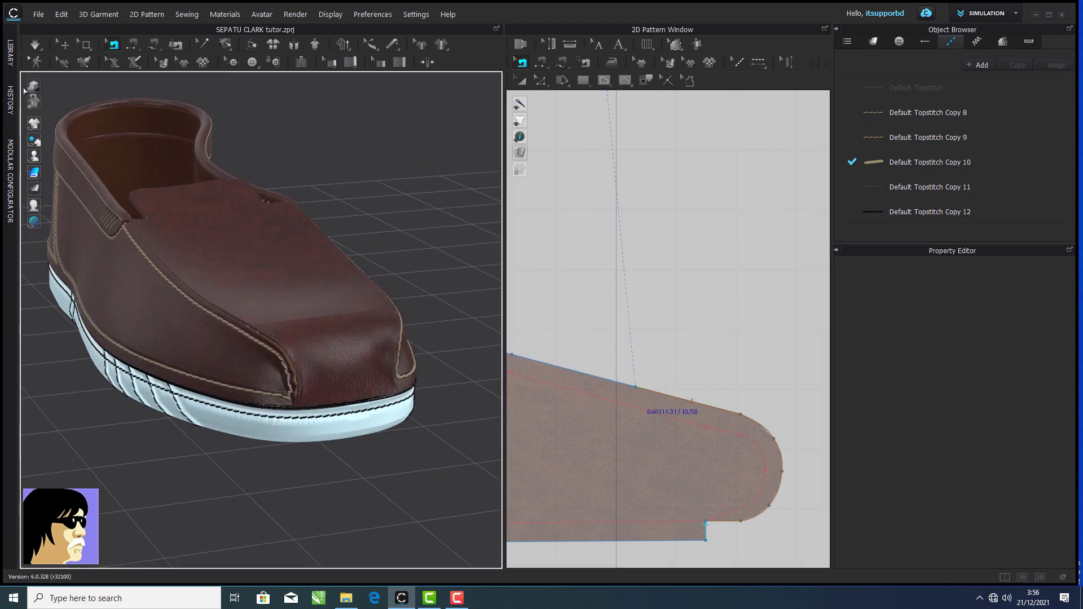
left_click(35, 46)
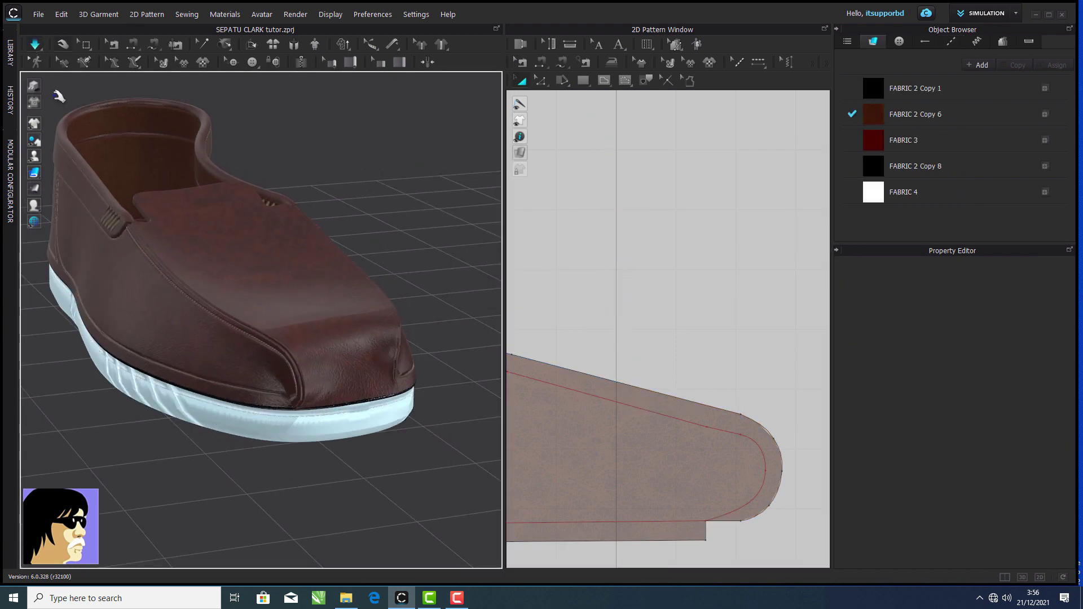
key("space")
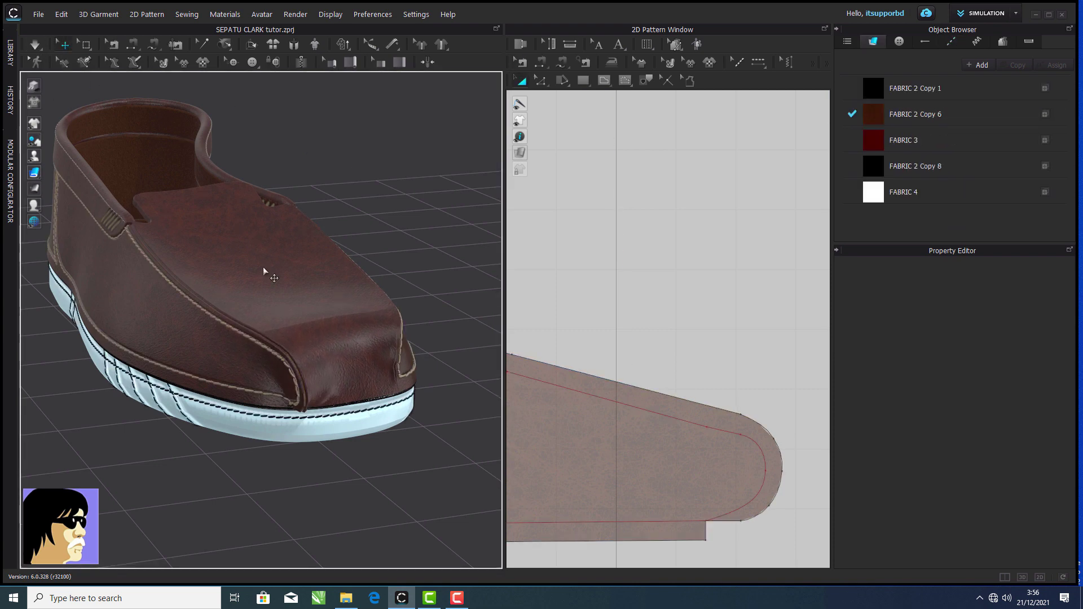
- Pull the left side panel outward in 3D, away from the center pieces
left_click(264, 271)
right_click_drag(263, 271, 226, 350)
left_click_drag(200, 367, 169, 367)
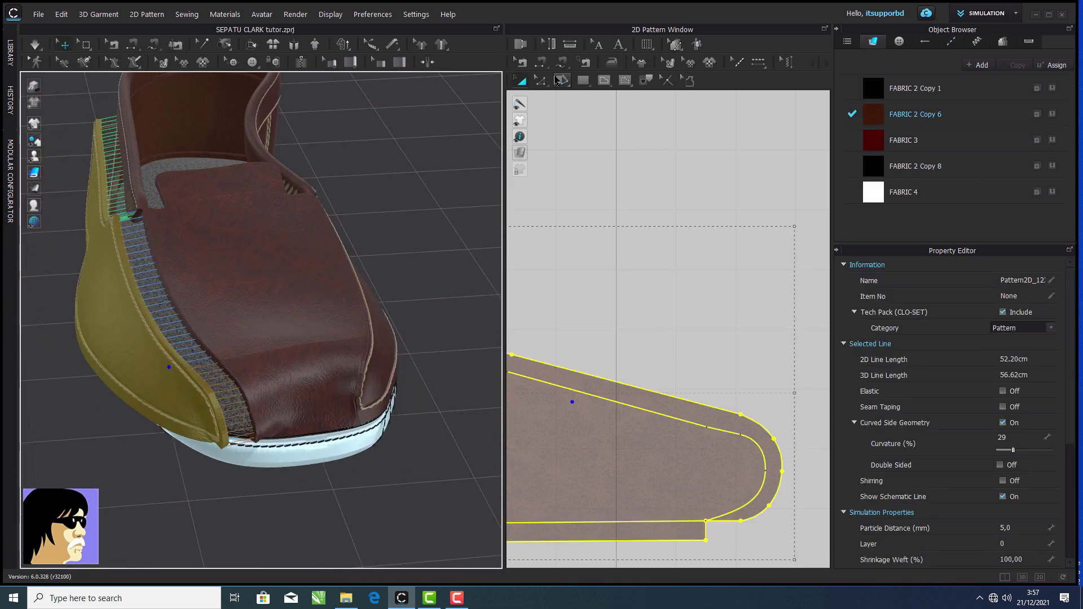
- Try to delete the short seam at the left side panel's notched bottom corner near its rounded tip
left_click(522, 62)
left_click(706, 534)
right_click(709, 536)
right_click(707, 534)
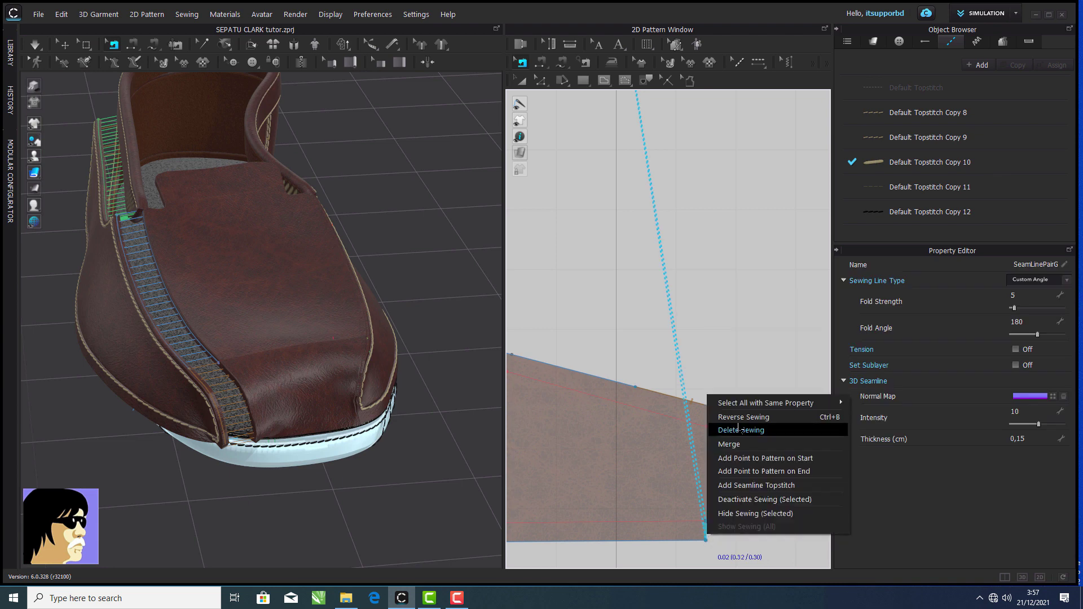
left_click(740, 430)
- Simulate to draw the left side panel back onto the shoe, check the toe from both sides, and stop the simulation
left_click(37, 48)
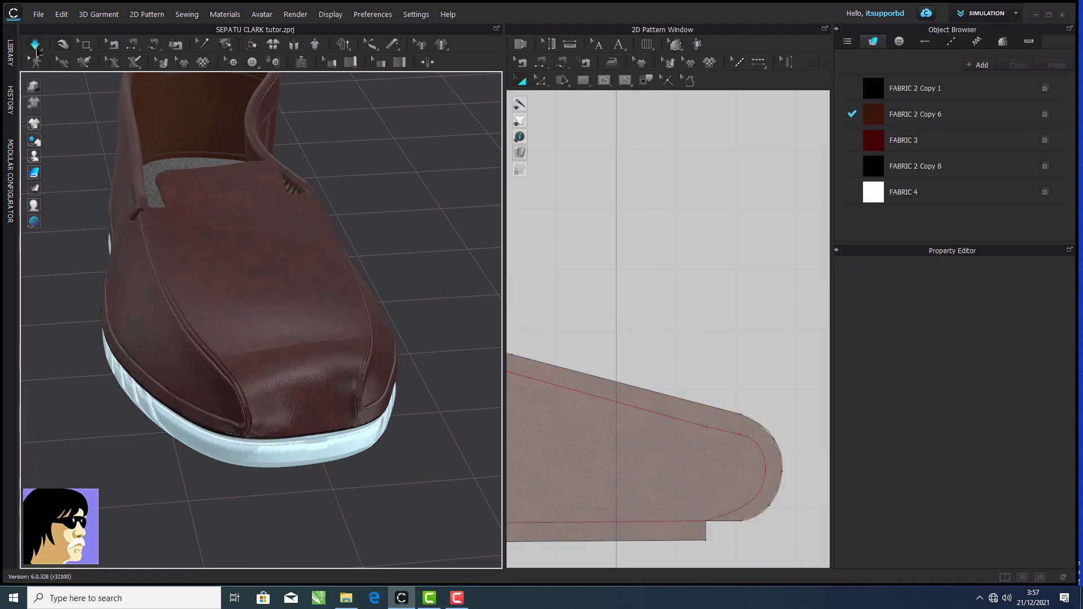
right_click_drag(316, 359, 421, 328)
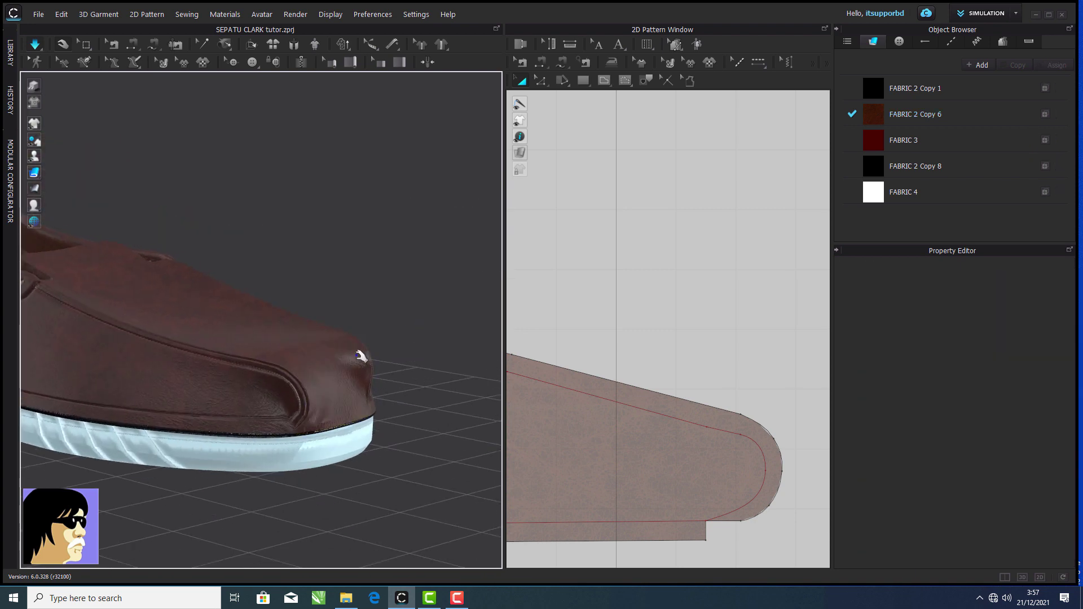
left_click(361, 357)
right_click_drag(361, 357, 242, 407)
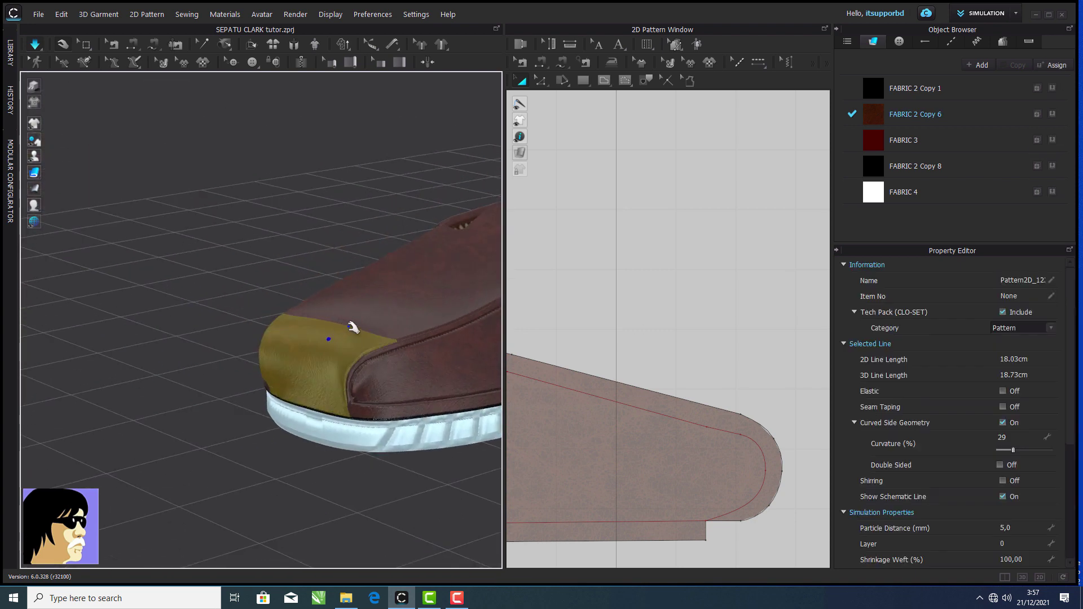
left_click(327, 239)
scroll(351, 270, "down", 2)
left_click(35, 44)
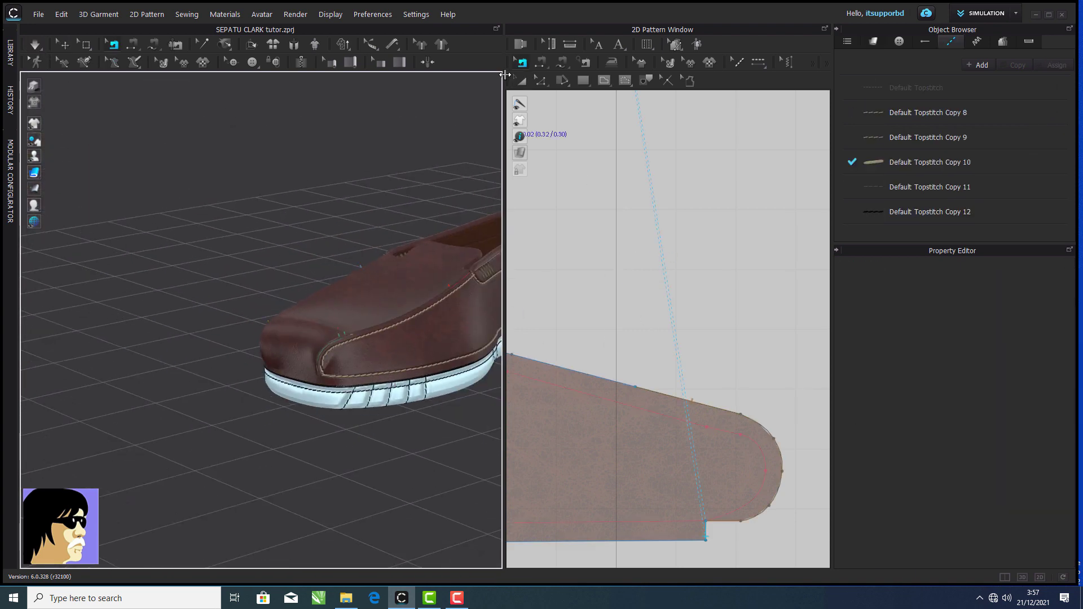
- Show the second shoe's pattern pieces in 3D, then rotate that shoe and move it near the working shoe
left_click(522, 80)
middle_click_drag(677, 212, 593, 247)
scroll(606, 247, "down", 8)
left_click_drag(665, 218, 788, 302)
right_click(724, 273)
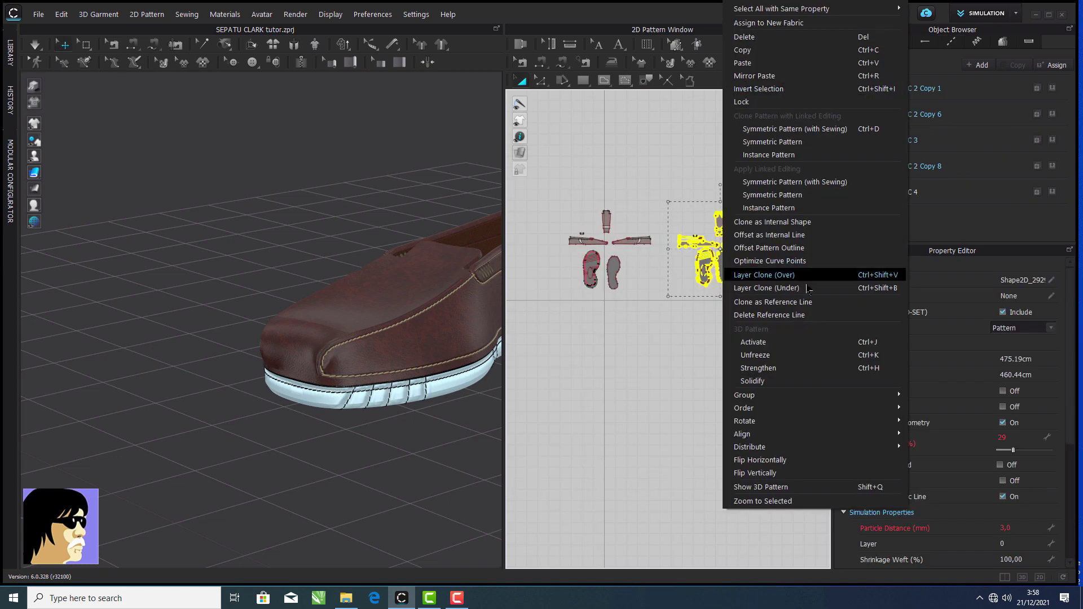
left_click(762, 486)
scroll(332, 394, "down", 5)
left_click(474, 363)
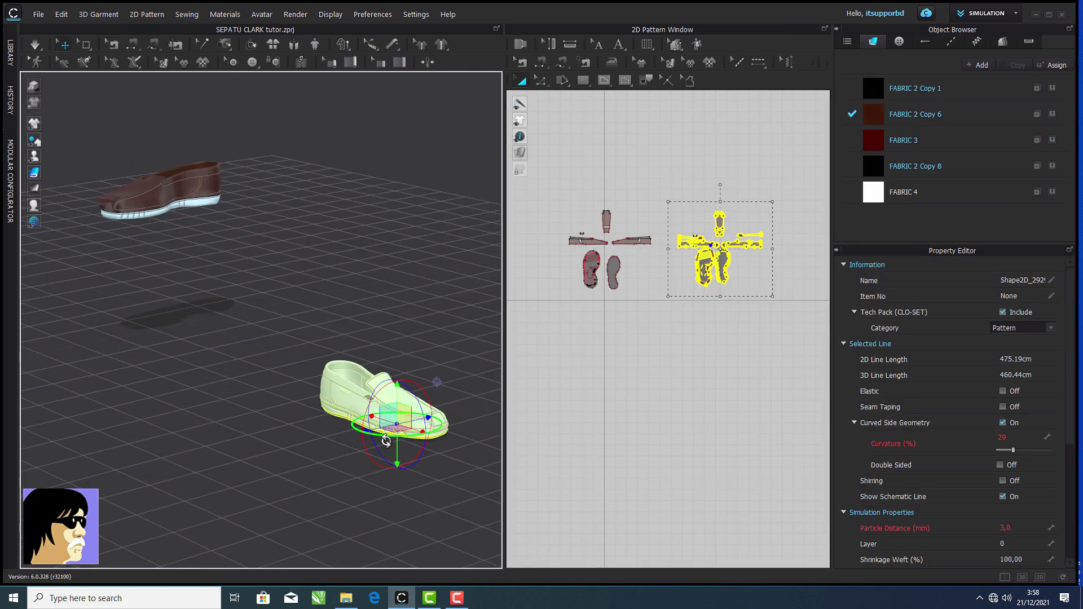
left_click_drag(351, 435, 332, 436)
left_click_drag(364, 432, 206, 261)
scroll(206, 262, "up", 3)
middle_click_drag(338, 351, 416, 421)
right_click_drag(293, 339, 389, 452)
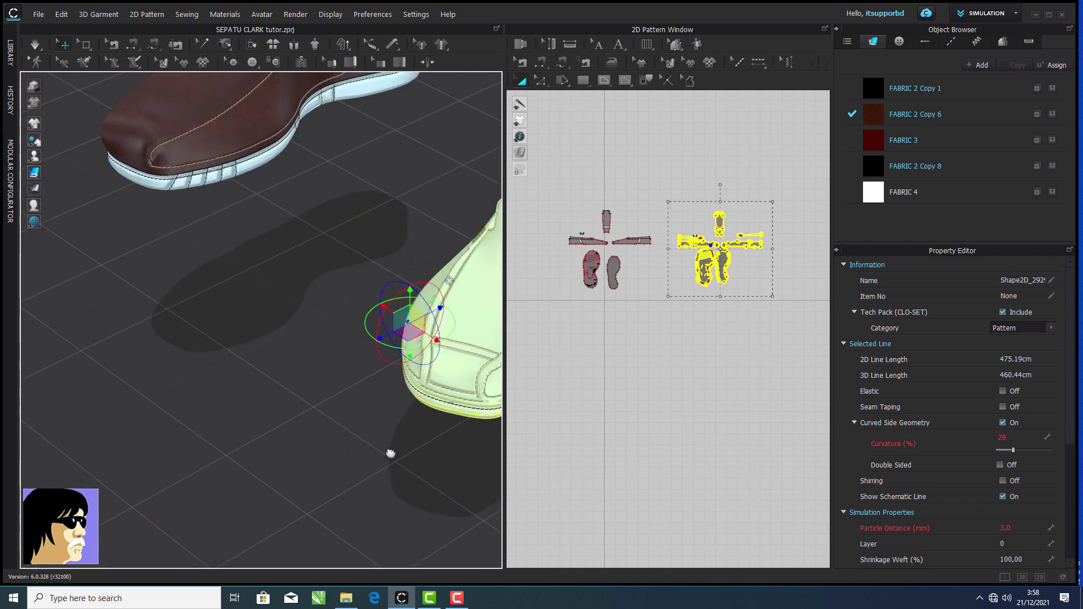
- Examine the toe and center-piece stitching on the second shoe and on the working shoe in 3D
middle_click_drag(402, 413, 305, 428)
right_click(377, 394)
left_click(416, 124)
middle_click_drag(286, 284, 353, 345)
scroll(293, 302, "up", 1)
middle_click_drag(293, 303, 375, 382)
scroll(376, 381, "up", 3)
scroll(376, 381, "up", 1)
left_click_drag(671, 221, 771, 293)
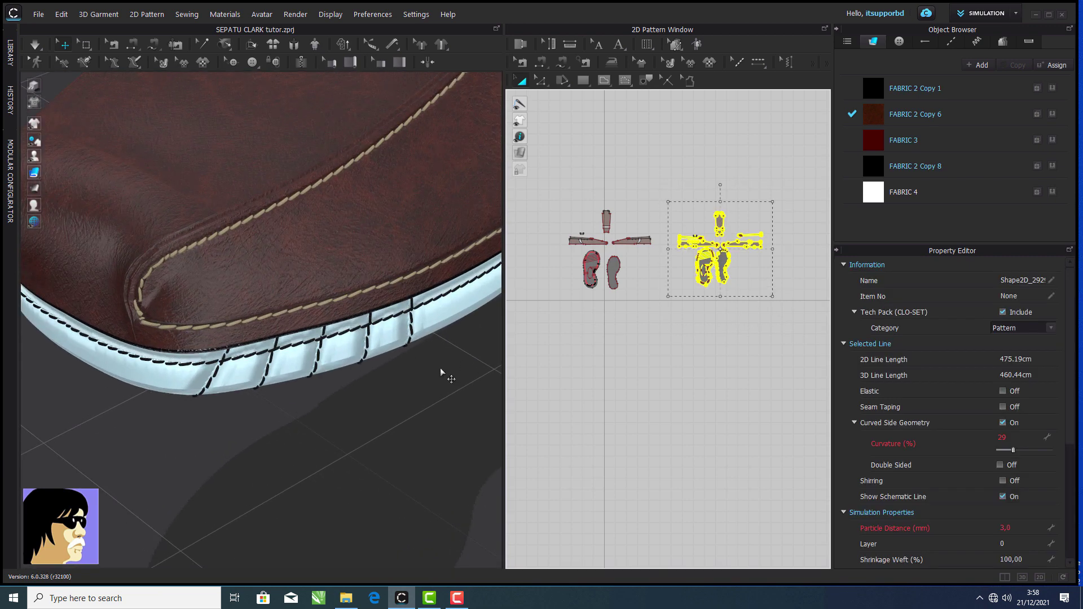
scroll(395, 355, "down", 3)
middle_click_drag(385, 350, 266, 228)
scroll(386, 435, "up", 1)
right_click(692, 262)
left_click_drag(676, 192, 763, 289)
right_click(727, 262)
left_click(762, 381)
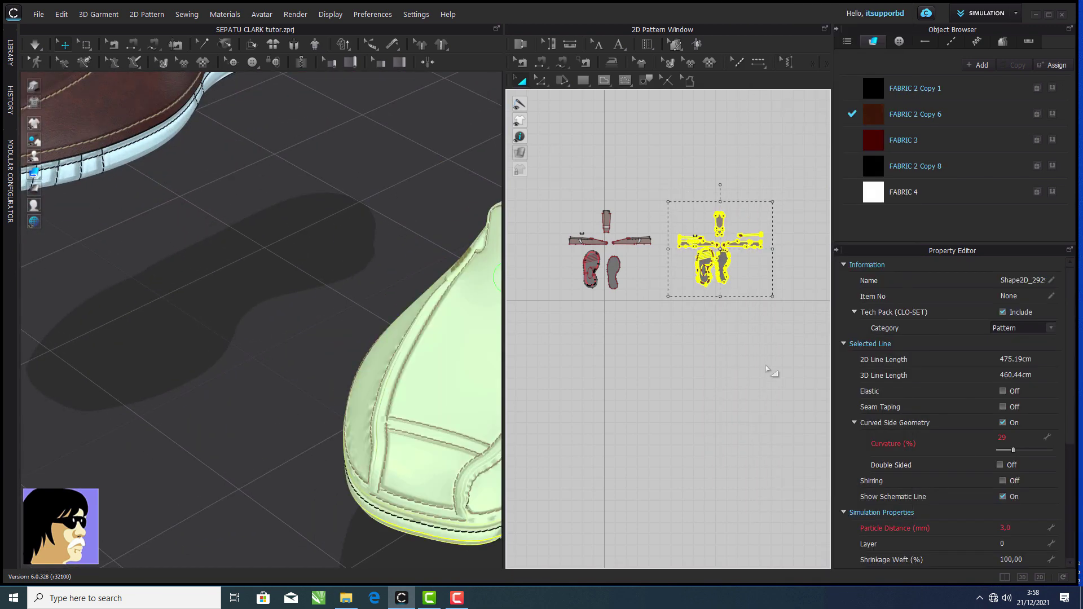
left_click(638, 350)
- Inspect the topstitches on the edges of the second shoe's long and small center pieces
scroll(697, 205, "up", 8)
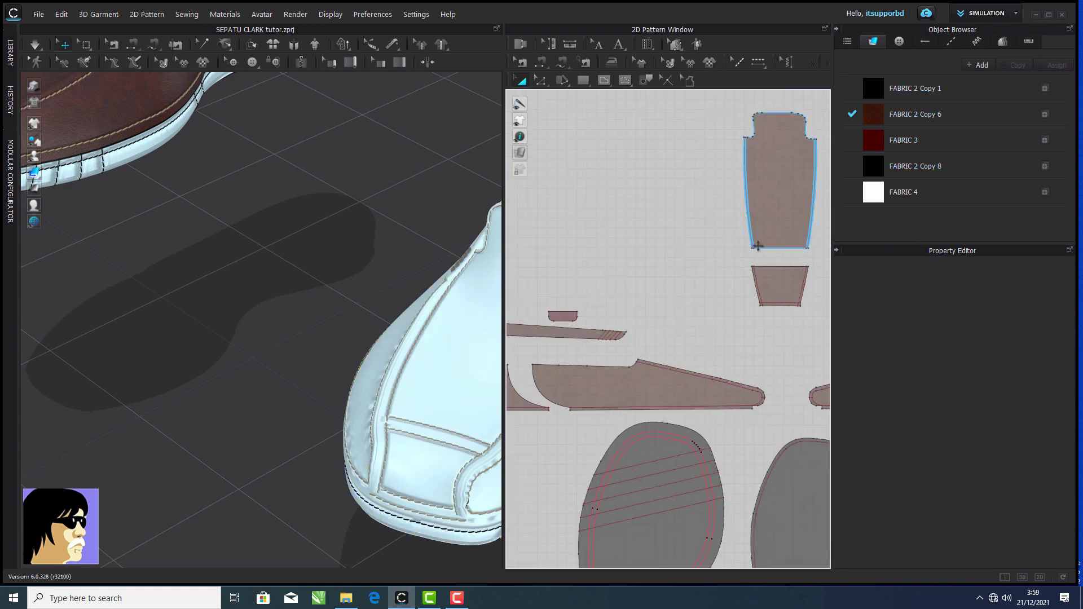
key("j")
left_click(760, 168)
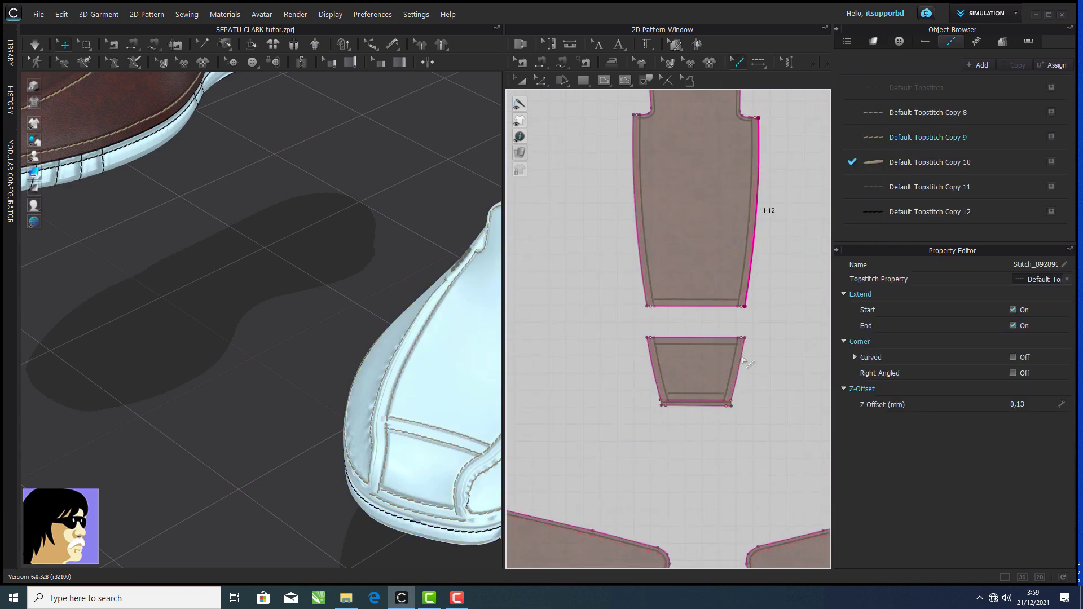
scroll(707, 409, "up", 5)
left_click(700, 385)
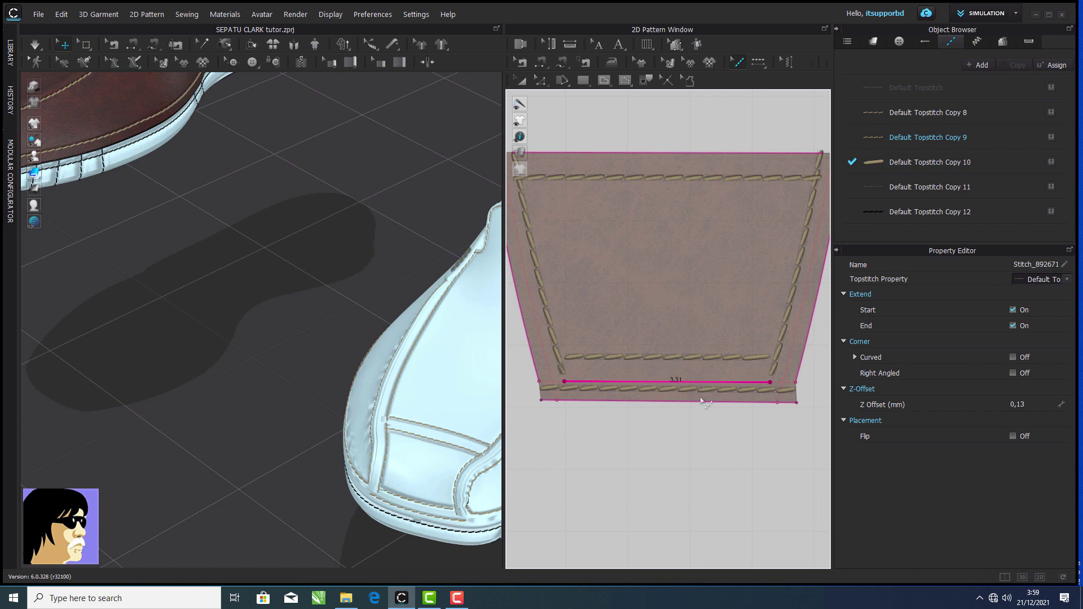
scroll(801, 369, "down", 8)
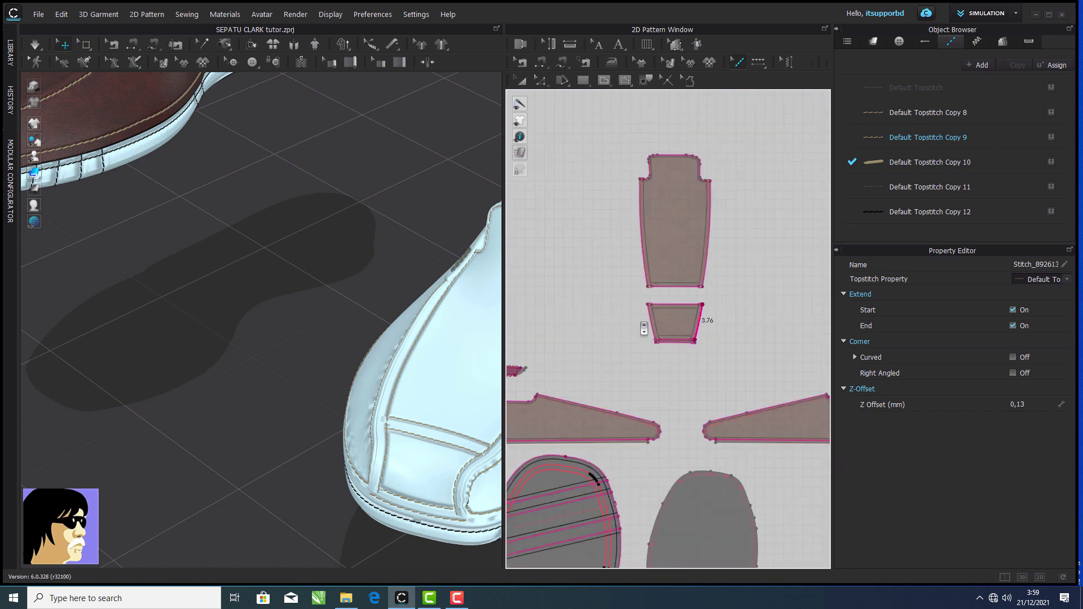
- Try a Default Topstitch Copy 10 segment along the right edge of the working shoe's long center piece, and delete it
scroll(728, 280, "up", 4)
left_click(758, 62)
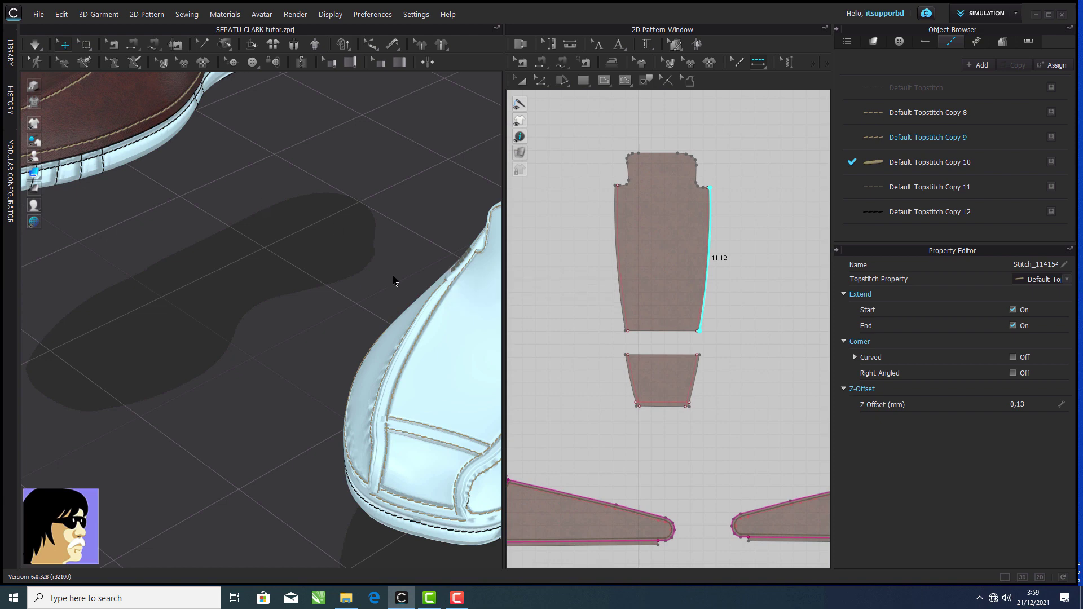
scroll(393, 281, "down", 2)
right_click_drag(395, 280, 316, 305)
scroll(739, 219, "down", 3)
scroll(733, 220, "up", 5)
left_click(734, 63)
right_click(702, 189)
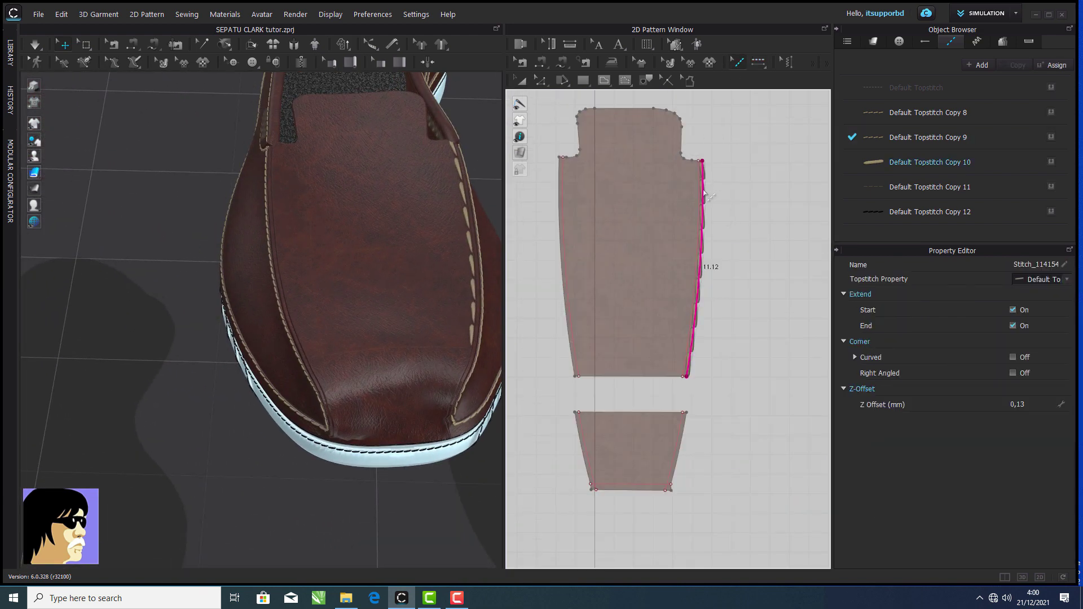
left_click(722, 197)
- Add Default Topstitch Copy 9 segments along the right, left and bottom edges of the long center piece
left_click(901, 139)
left_click(758, 62)
left_click(764, 78)
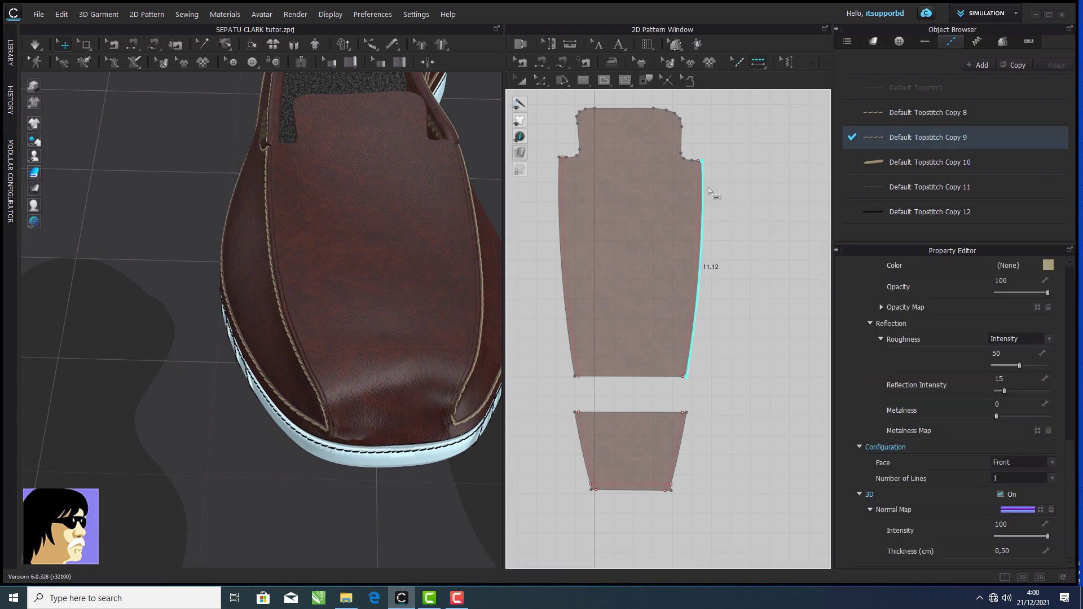
left_click(703, 188)
left_click(562, 241)
scroll(563, 295, "up", 4)
middle_click_drag(570, 295, 556, 159)
left_click(646, 336)
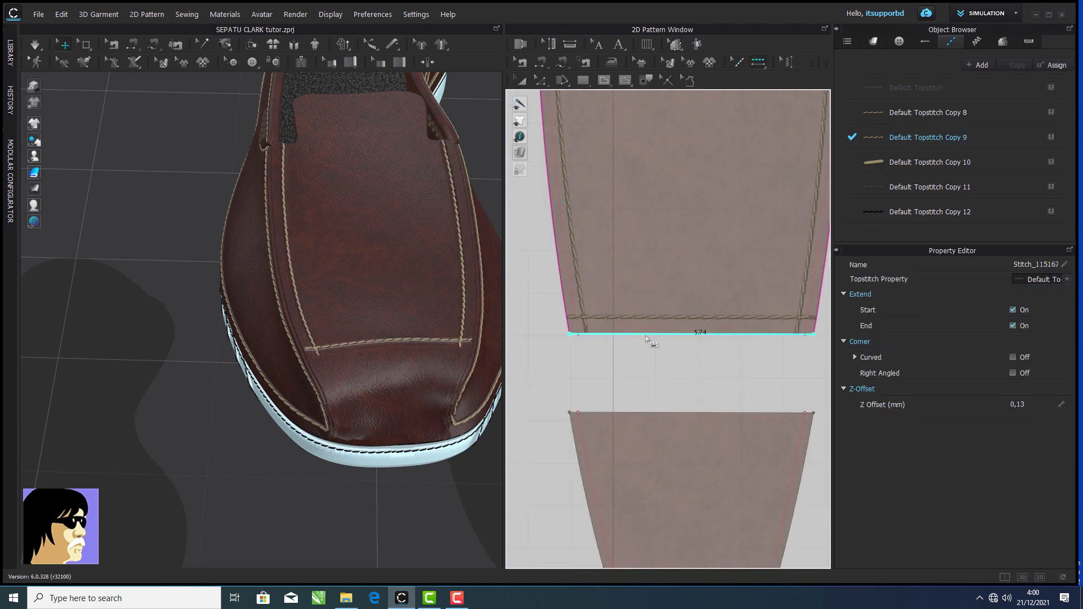
- Add Default Topstitch Copy 9 segments along the small center piece's top and side edges and its lower internal line
left_click(707, 413)
middle_click_drag(699, 371, 677, 227)
left_click(564, 333)
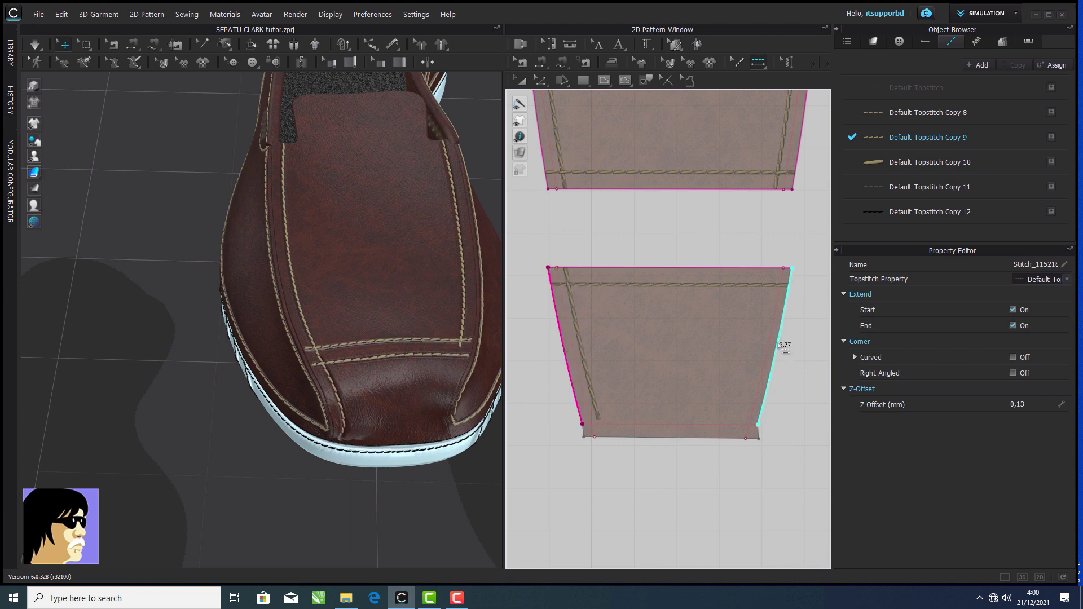
left_click(777, 342)
left_click(714, 424)
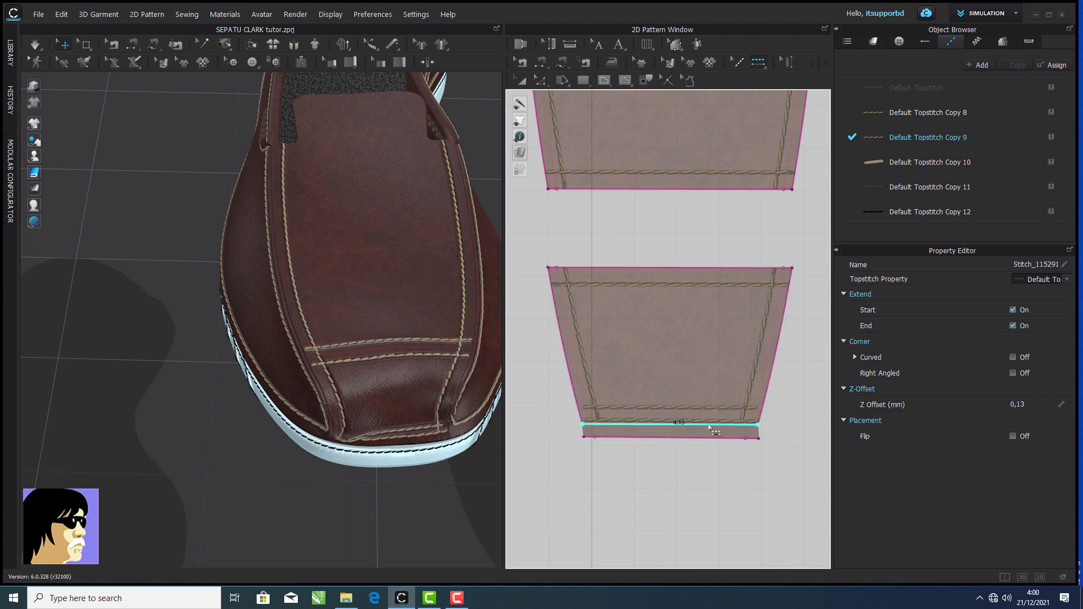
- Undo the last topstitch change at the bottom of the small center piece
left_click(60, 15)
left_click(62, 27)
scroll(524, 223, "up", 4)
scroll(430, 248, "up", 1)
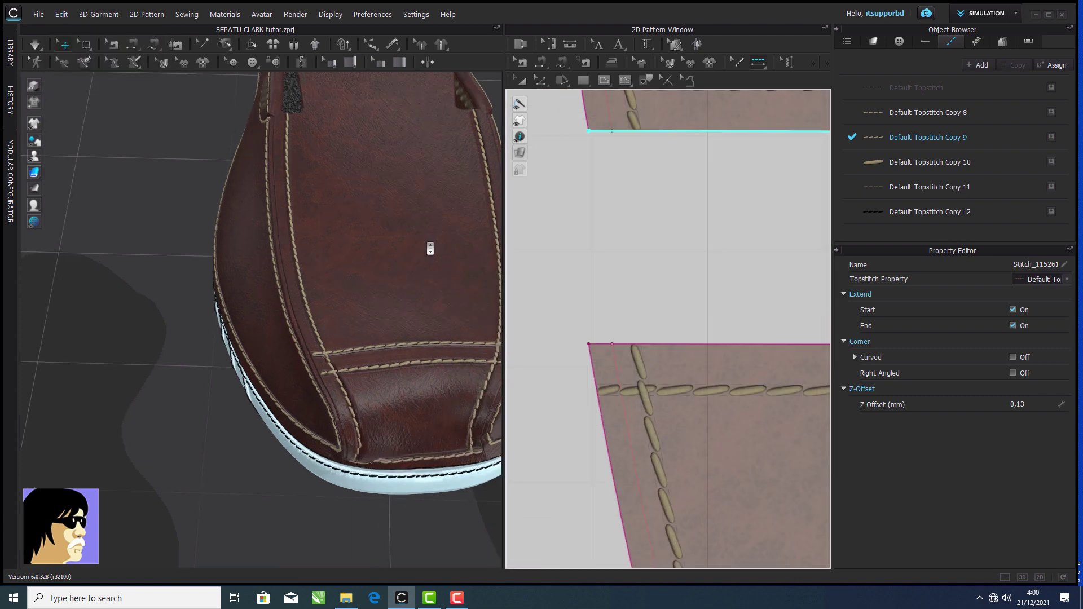
- Select the short seam at the small center piece's lower right corner and simulate the working shoe
right_click_drag(430, 248, 394, 210)
scroll(401, 212, "down", 3)
scroll(533, 278, "down", 5)
middle_click_drag(756, 295, 652, 247)
left_click(521, 62)
scroll(554, 337, "up", 5)
right_click(592, 312)
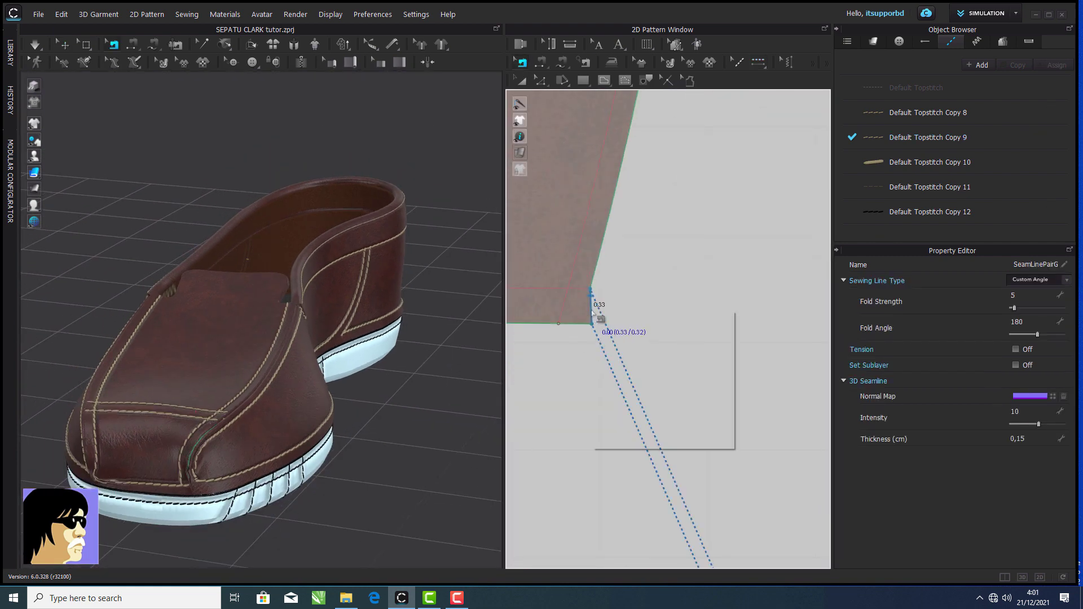
scroll(431, 374, "up", 5)
left_click(35, 46)
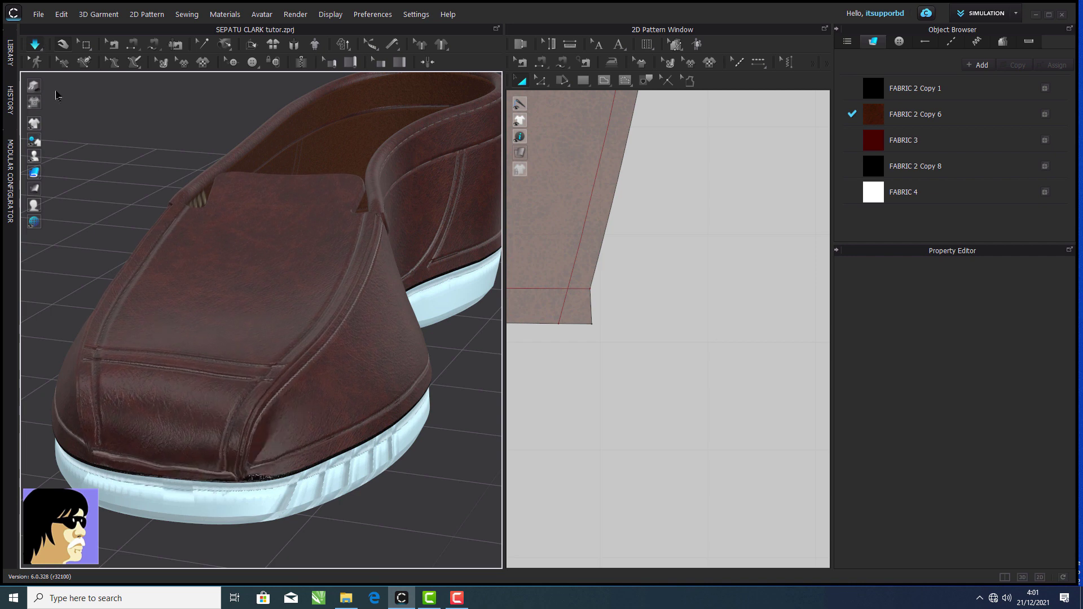
scroll(184, 199, "down", 2)
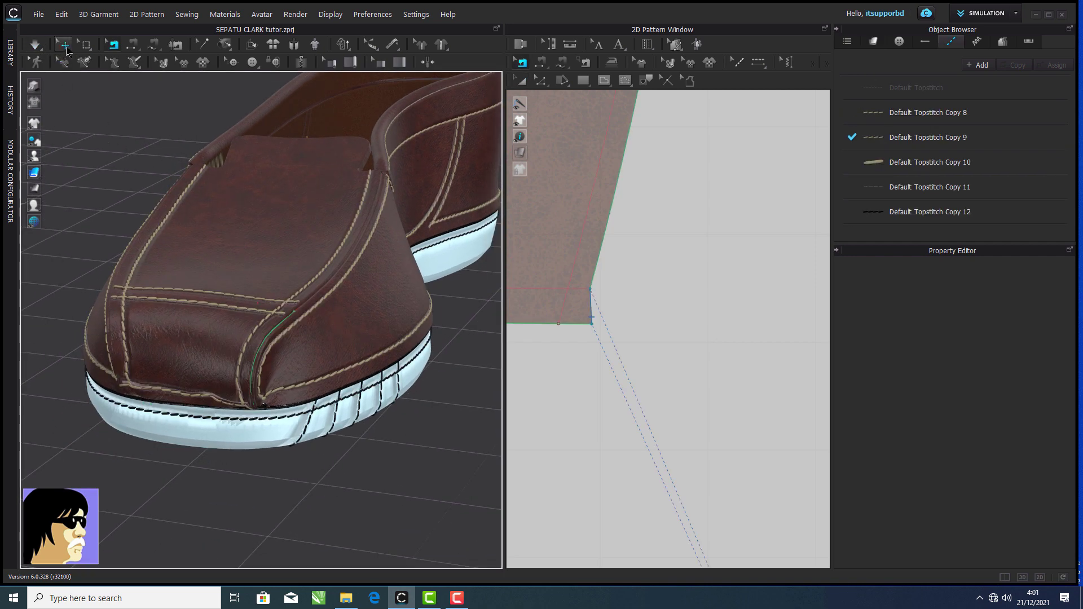
- Hide all patterns of the second, finished shoe in the 3D view
left_click(276, 255)
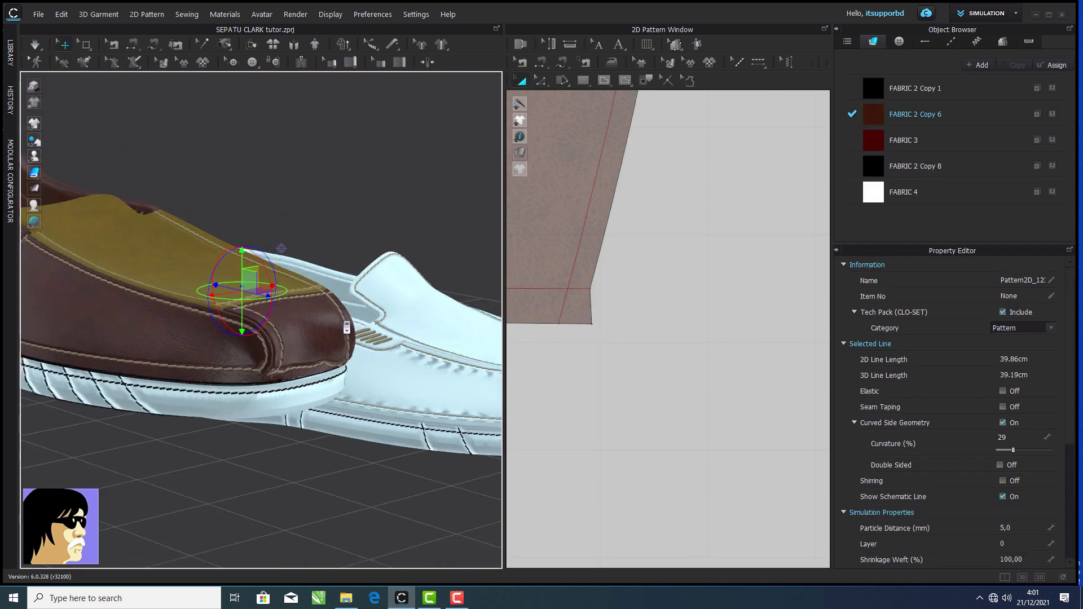
scroll(691, 251, "down", 5)
right_click(447, 402)
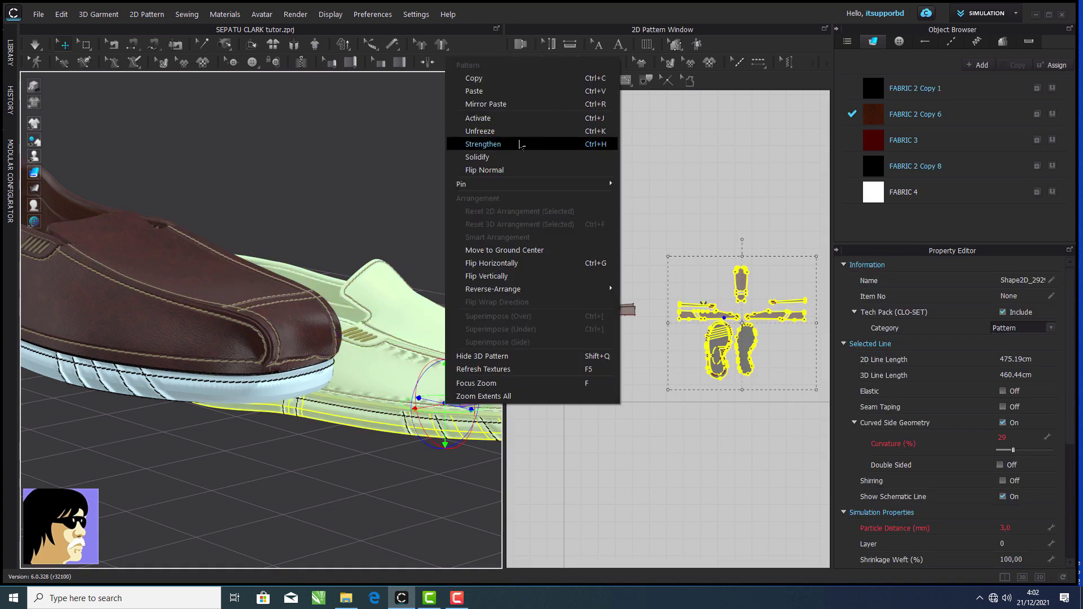
left_click(511, 357)
- Run the simulation on the working shoe with the second shoe hidden, and stop it
right_click_drag(386, 339, 316, 355)
scroll(237, 253, "up", 3)
left_click(35, 45)
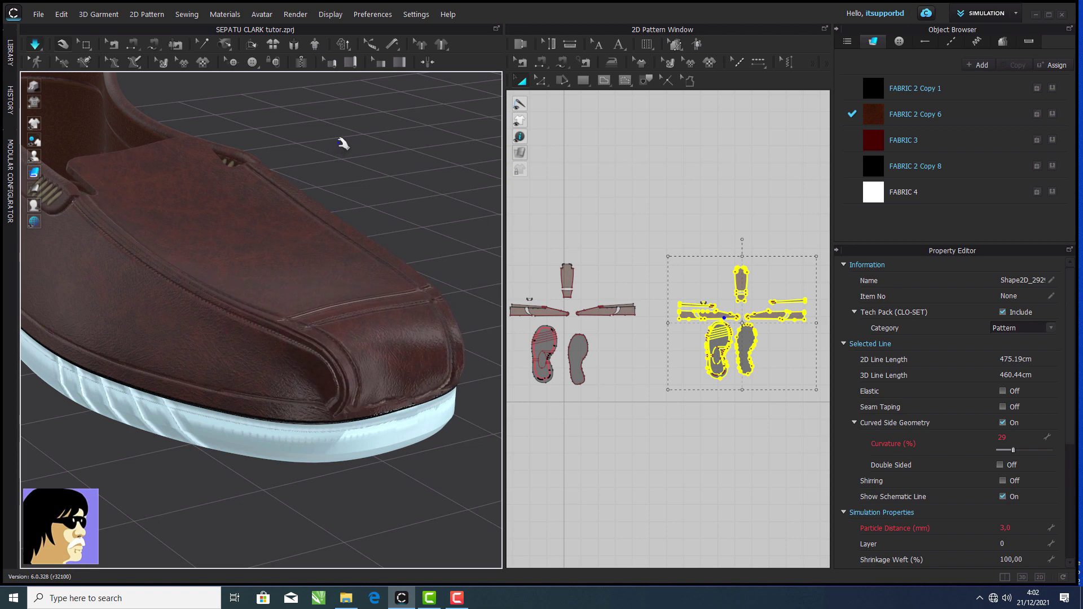
left_click(394, 177)
scroll(398, 183, "down", 2)
middle_click_drag(399, 186, 416, 183)
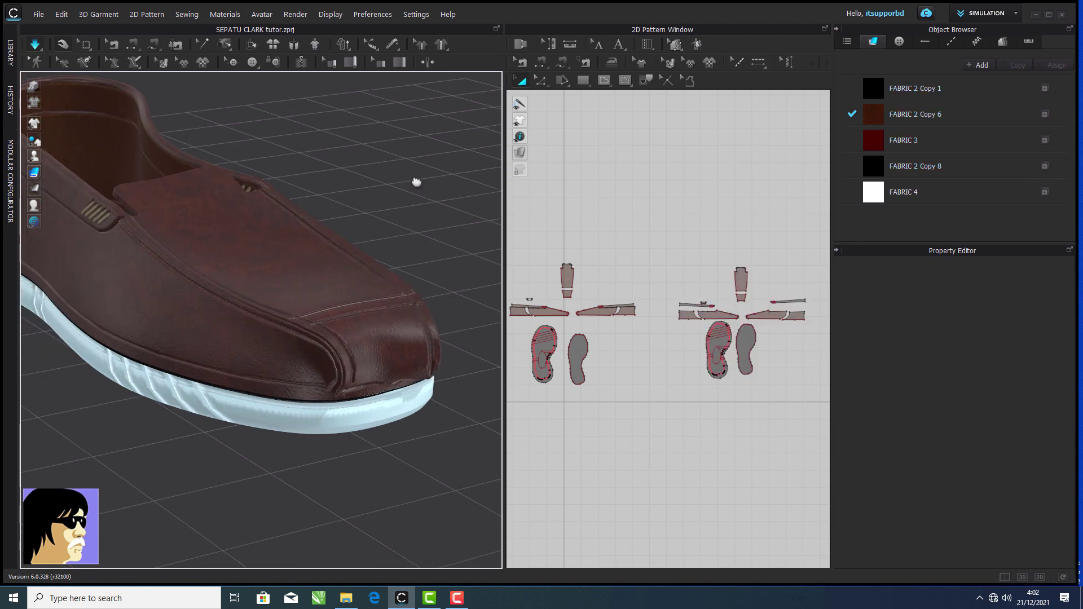
key("space")
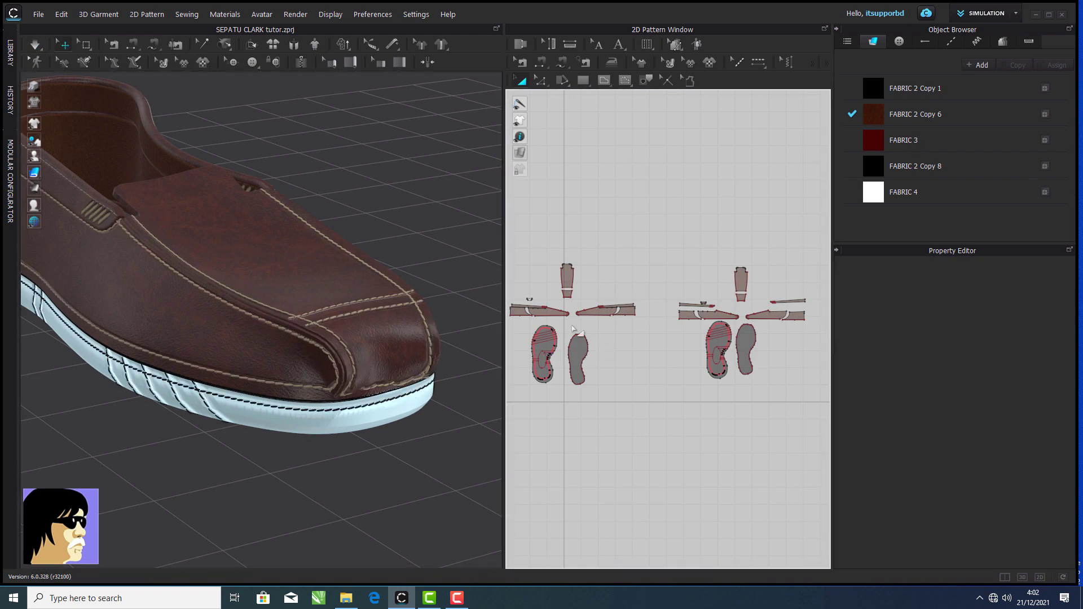
- Select the seam along the small center piece's bottom edge and simulate the working shoe again
scroll(565, 284, "up", 8)
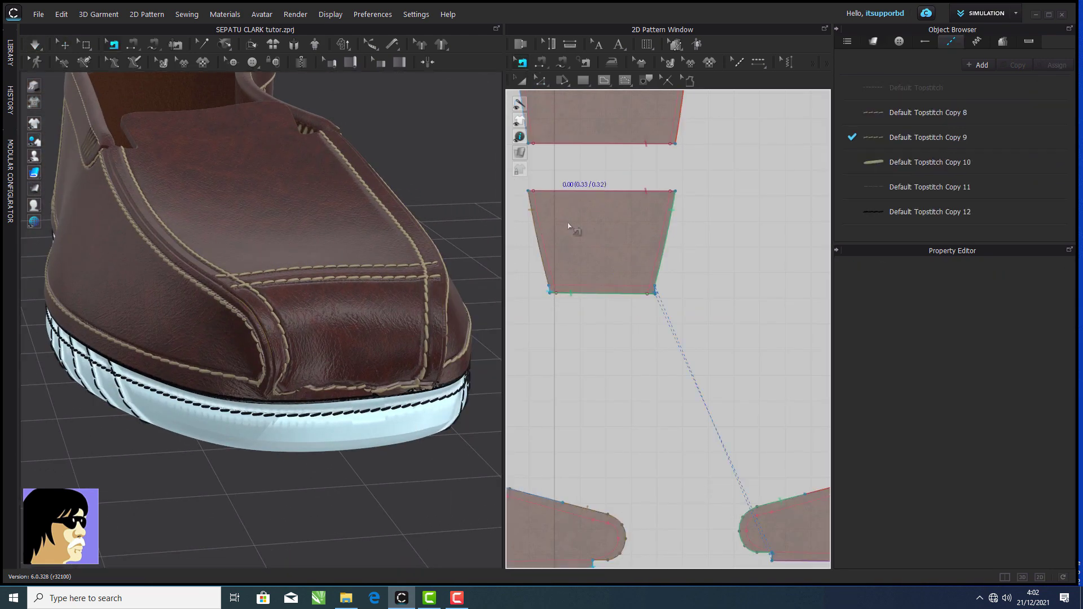
left_click(585, 294)
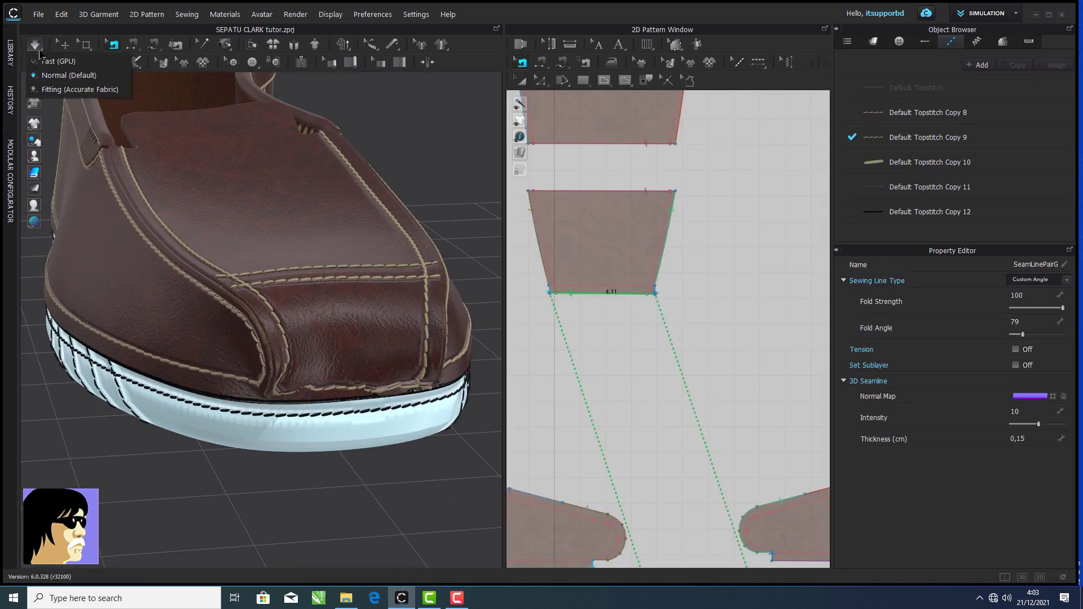
right_click_drag(419, 483, 186, 395)
- Draw a horizontal internal line about 7.35 cm long across the long center piece, just below its tongue
middle_click_drag(564, 220, 600, 547)
left_click(604, 80)
left_click(543, 197)
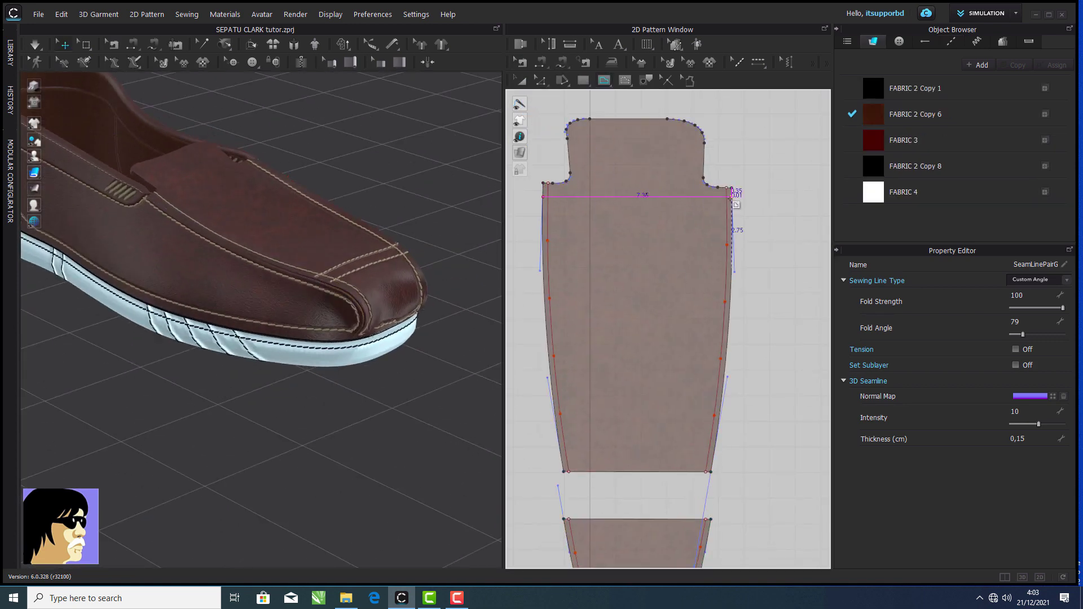
double_click(731, 198)
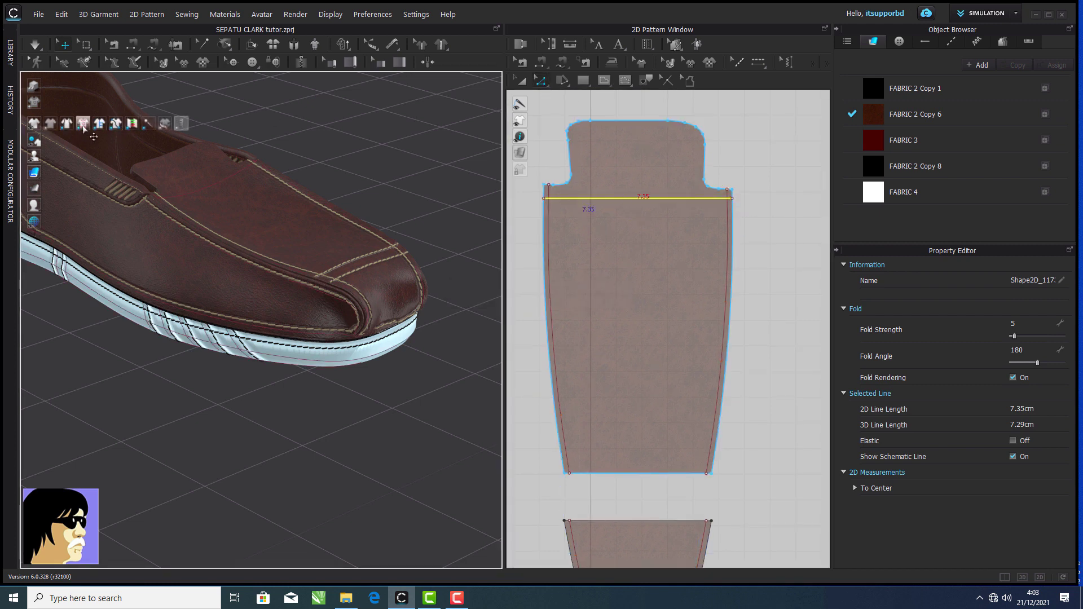
- Fold the long center piece's tongue upward along the new internal line with Fold Arrangement
left_click(252, 44)
left_click_drag(211, 188, 192, 153)
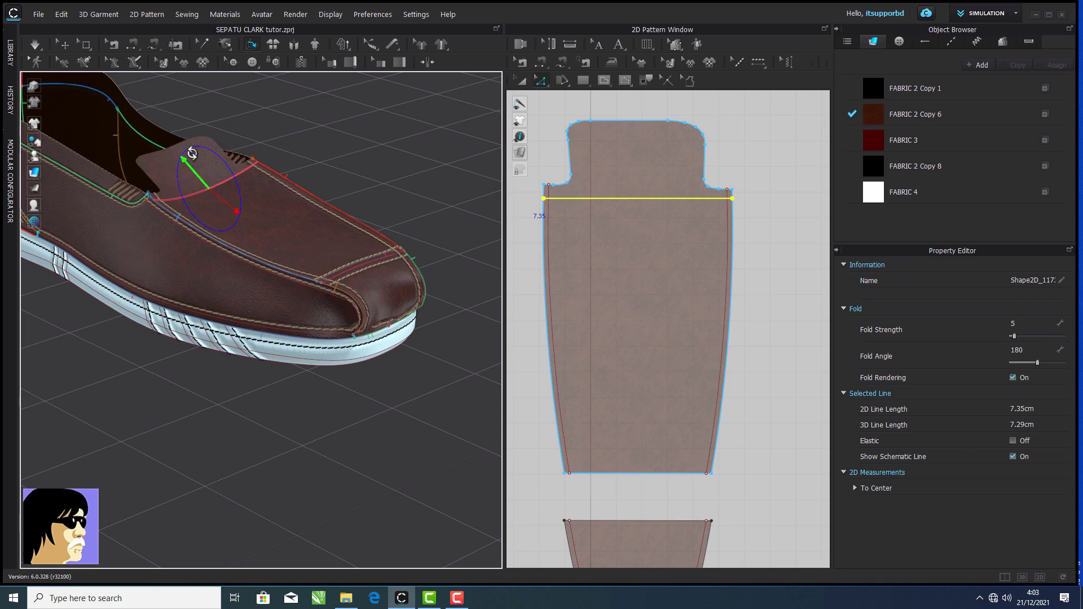
left_click(249, 140)
left_click(64, 45)
left_click(265, 210)
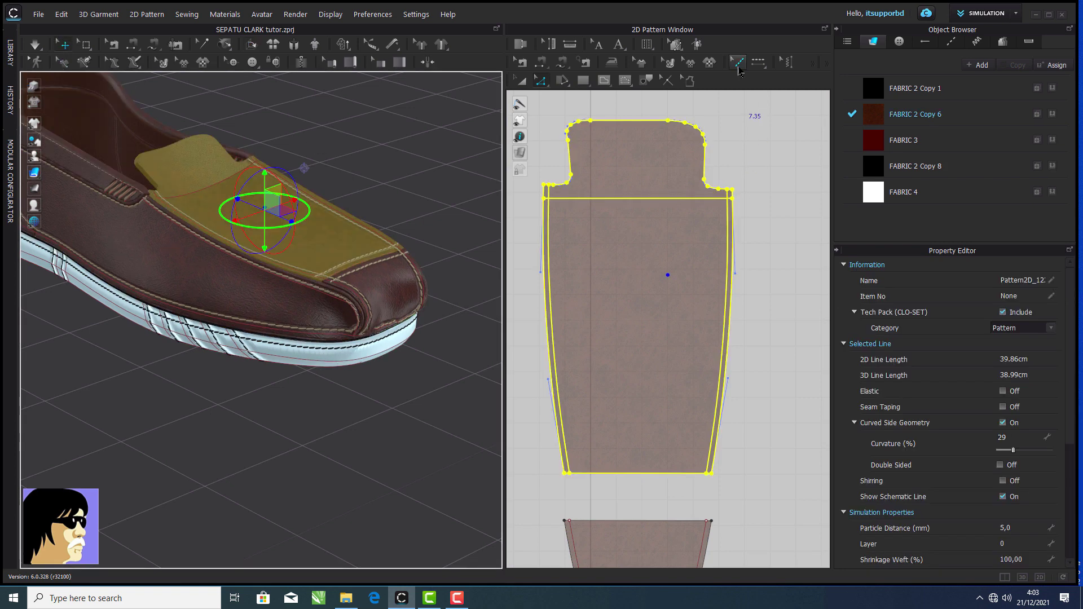
- Add a free Default Topstitch Copy 9 line around the tongue's outline, from one shoulder to the other
left_click(737, 62)
left_click_drag(758, 62, 758, 94)
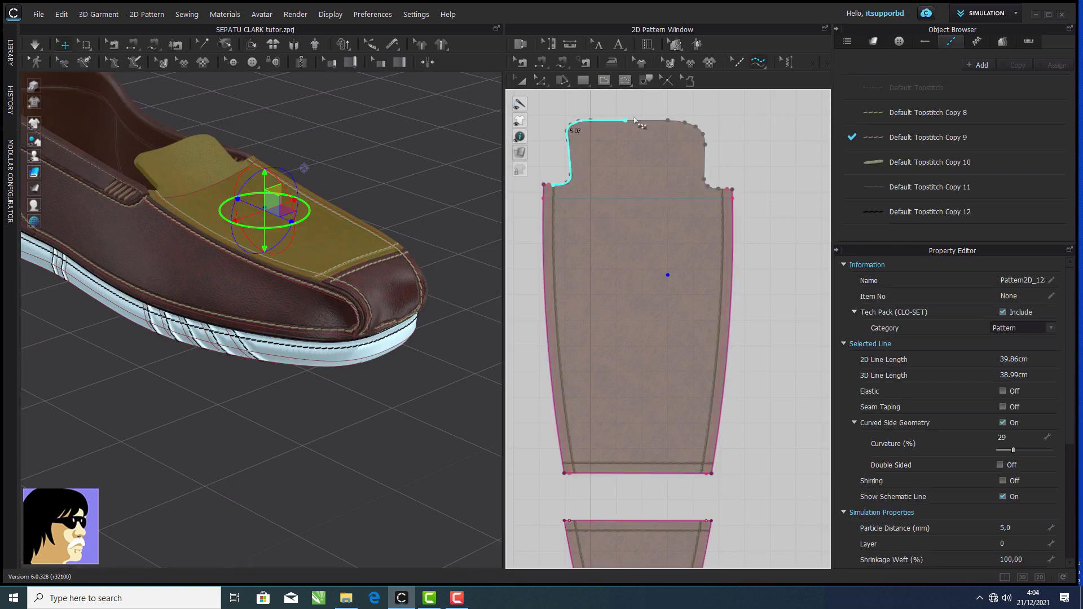
left_click(719, 189)
scroll(555, 192, "down", 6)
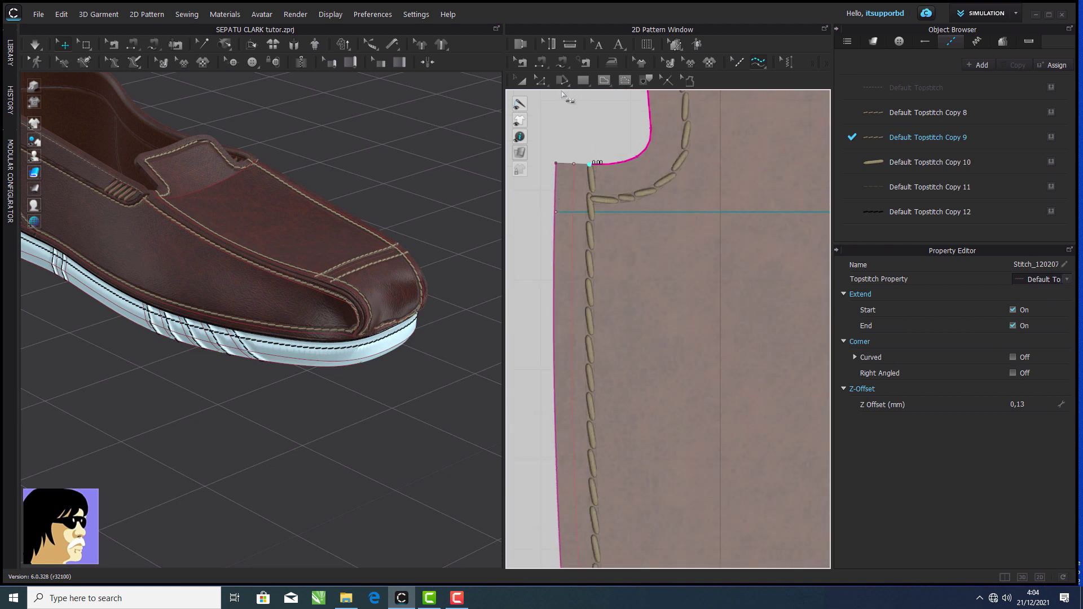
- Trim the topstitch ends at both shoulders of the long center piece so the side and tongue stitching meet at the fold line
left_click_drag(554, 198, 556, 207)
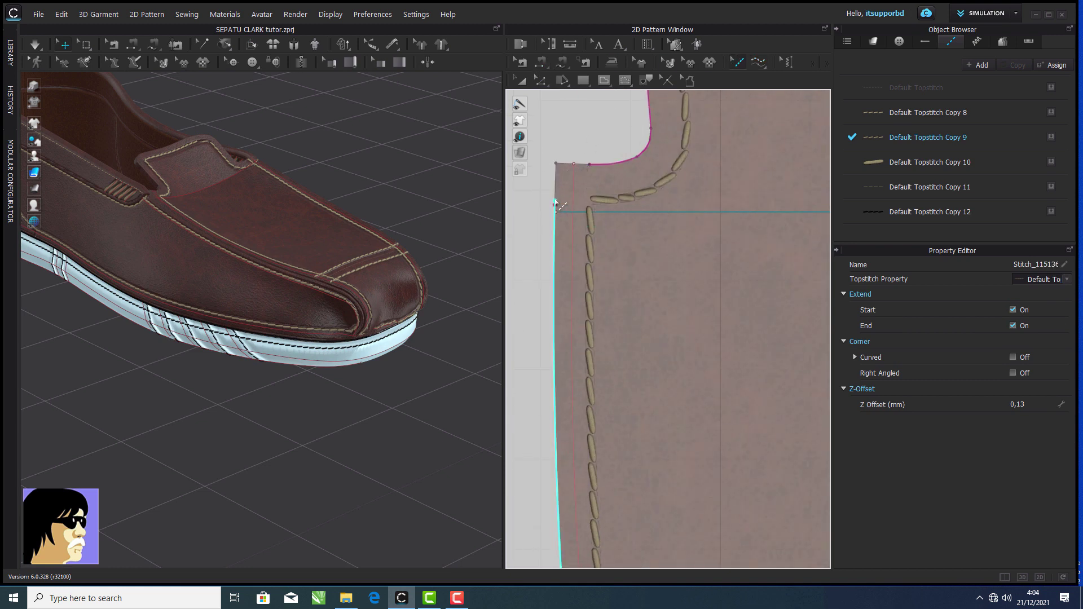
scroll(556, 206, "up", 5)
middle_click_drag(672, 210, 602, 242)
scroll(699, 234, "down", 6)
left_click(785, 208)
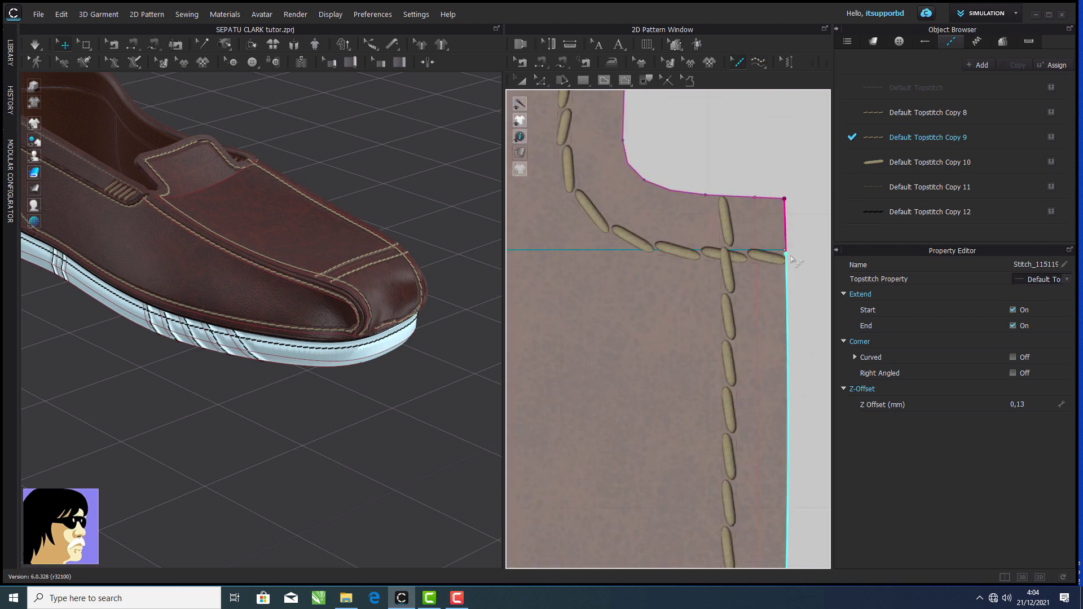
scroll(791, 260, "down", 3)
scroll(785, 276, "up", 3)
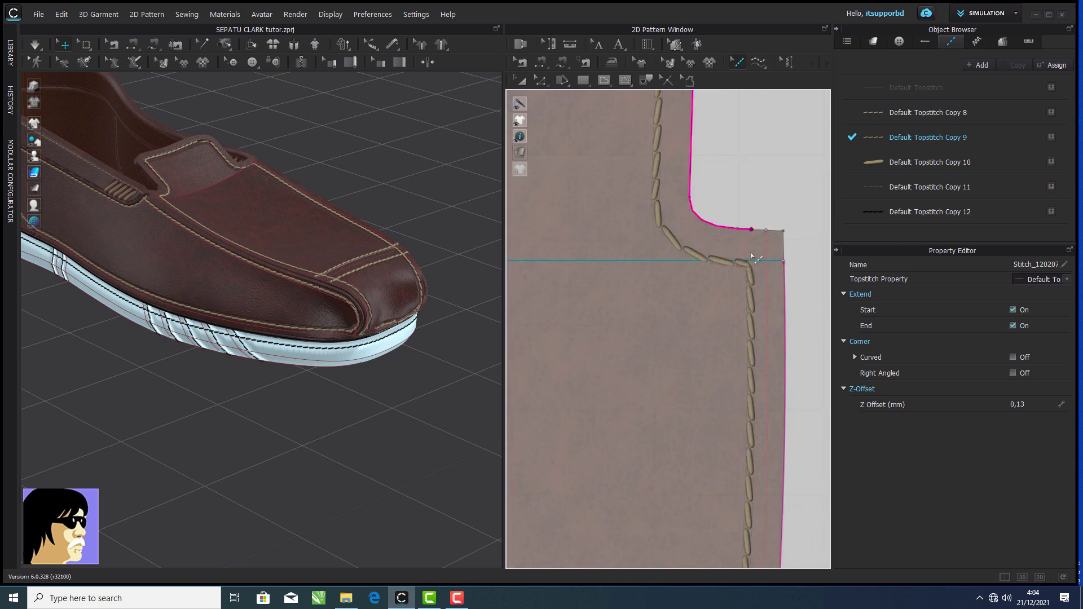
scroll(751, 256, "up", 5)
scroll(634, 379, "down", 6)
- Shorten both ends of the long center piece's bottom topstitch to the side topstitching
middle_click_drag(576, 419, 592, 375)
left_click(586, 374)
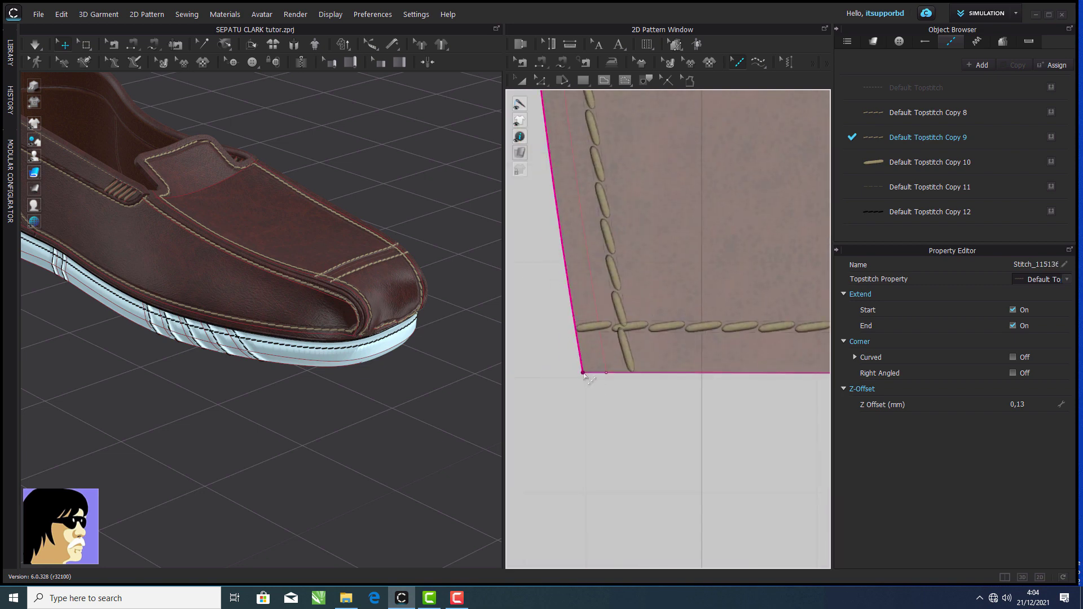
scroll(587, 375, "down", 3)
scroll(737, 370, "up", 3)
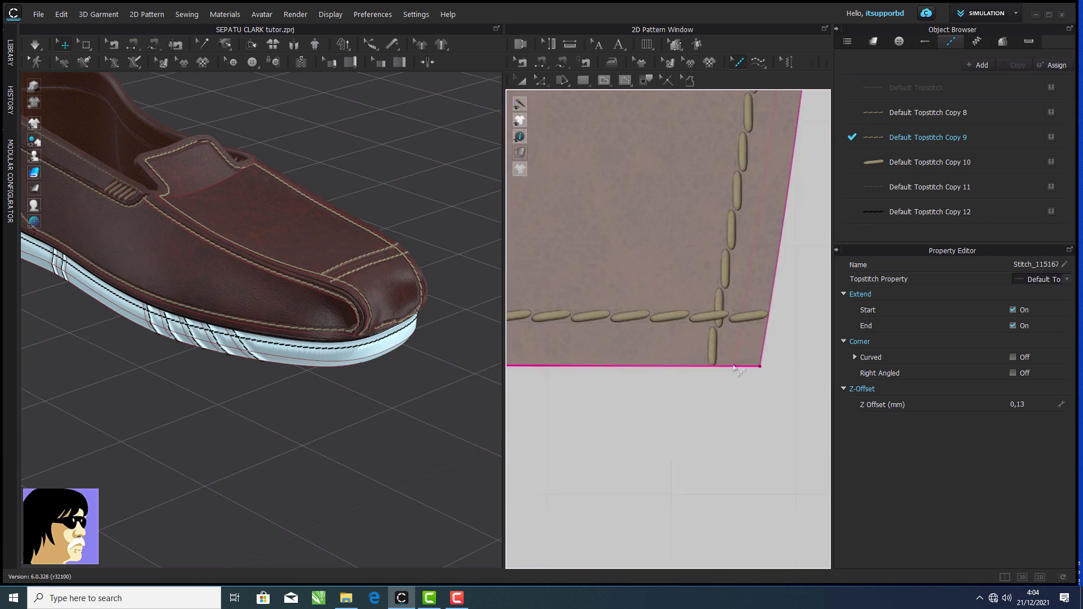
scroll(729, 370, "down", 3)
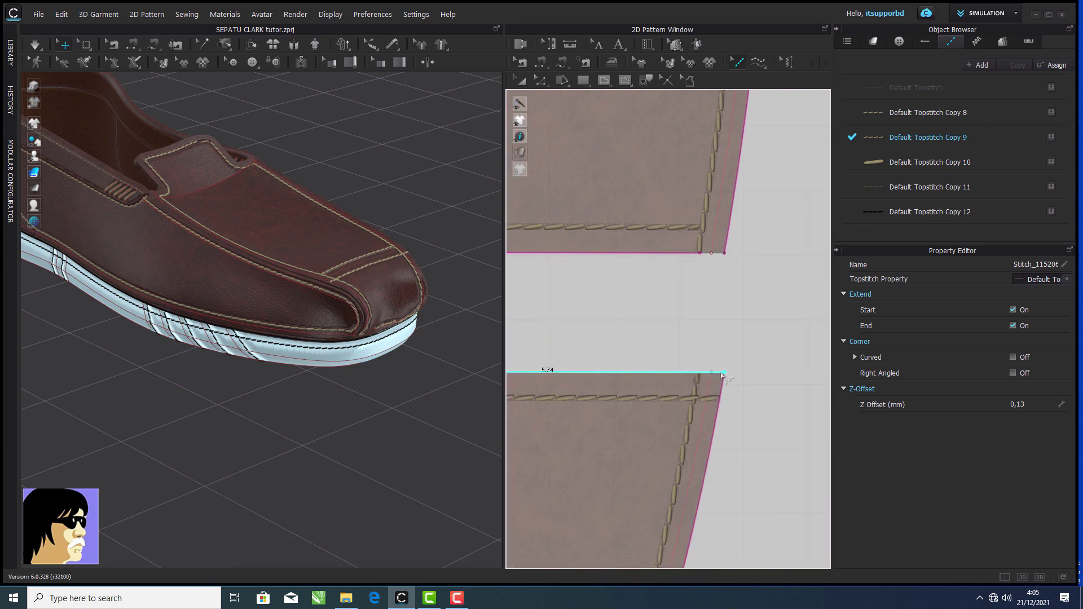
- Shorten both ends of the small center piece's top topstitch to its side topstitching
scroll(722, 375, "down", 2)
scroll(578, 308, "up", 3)
scroll(603, 303, "down", 3)
scroll(691, 379, "up", 4)
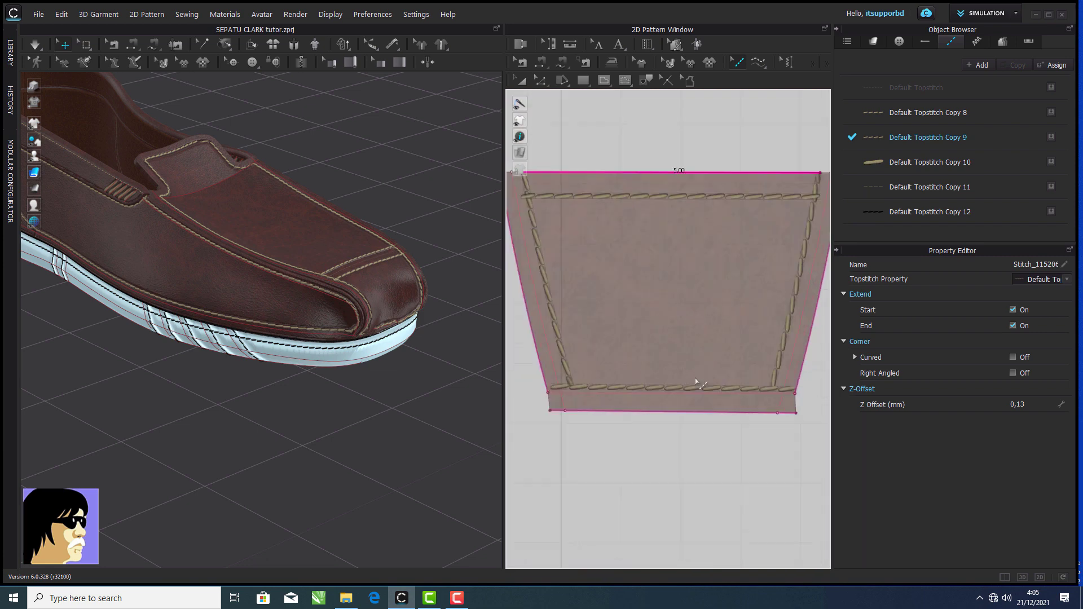
middle_click_drag(708, 379, 630, 363)
scroll(372, 305, "down", 2)
scroll(338, 294, "up", 5)
- Simulate the shoe in Fitting (Accurate Fabric) mode and stop the simulation
middle_click_drag(319, 295, 332, 298)
scroll(331, 297, "down", 8)
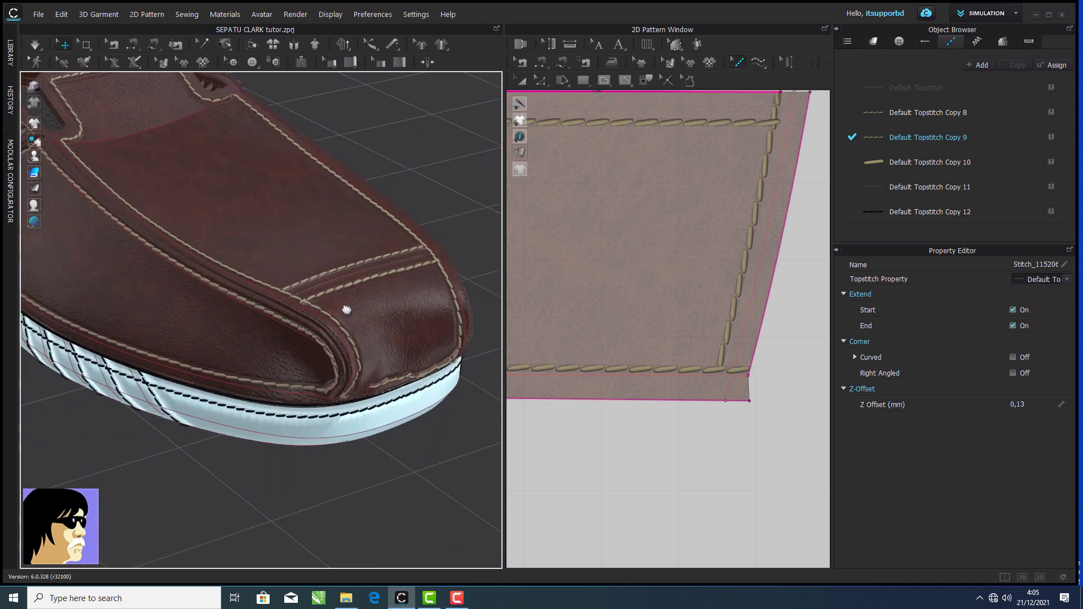
left_click(463, 600)
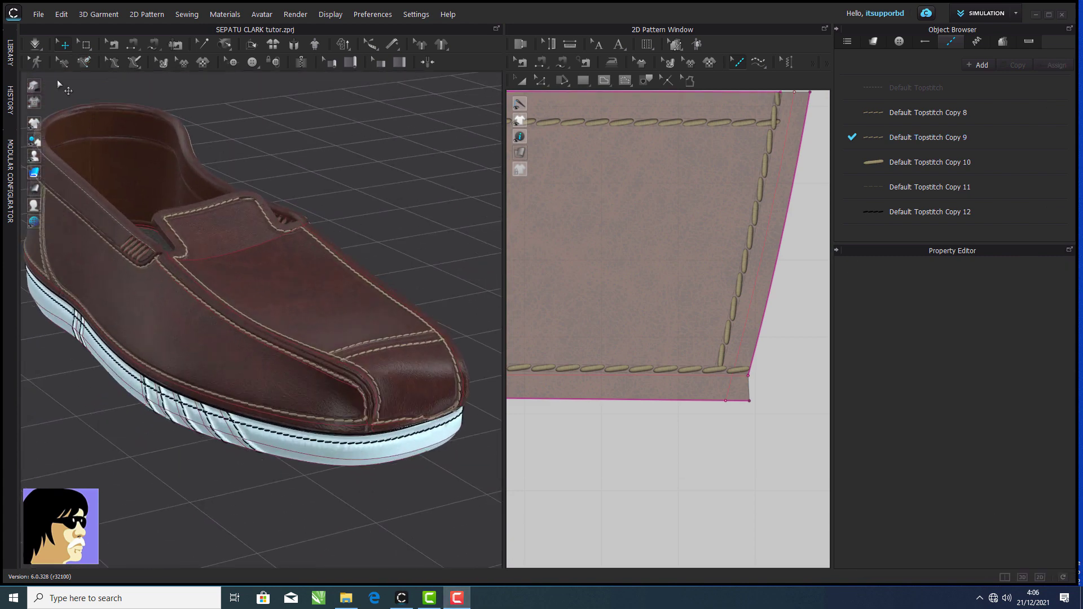
left_click(36, 48)
scroll(392, 293, "down", 2)
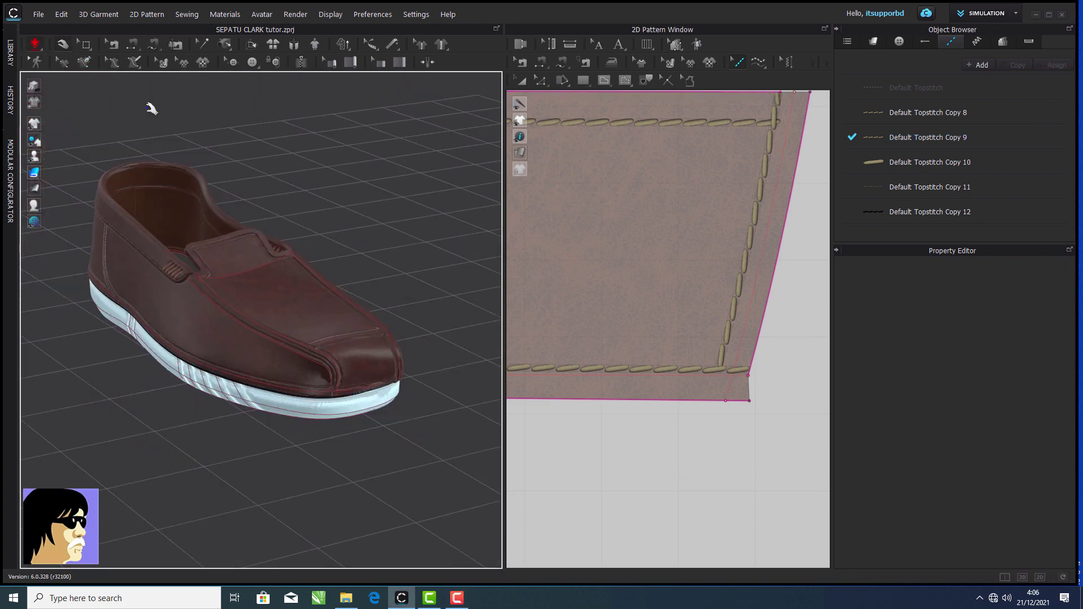
key("space")
- Move both leather side panels outward from the shoe and deactivate them
scroll(327, 215, "up", 2)
right_click_drag(328, 222, 244, 354)
left_click_drag(244, 354, 216, 347)
right_click_drag(368, 387, 237, 383)
left_click_drag(374, 387, 413, 391)
right_click(438, 342)
left_click(481, 74)
left_click(195, 358)
right_click(196, 358)
left_click(237, 74)
right_click_drag(237, 237, 285, 249)
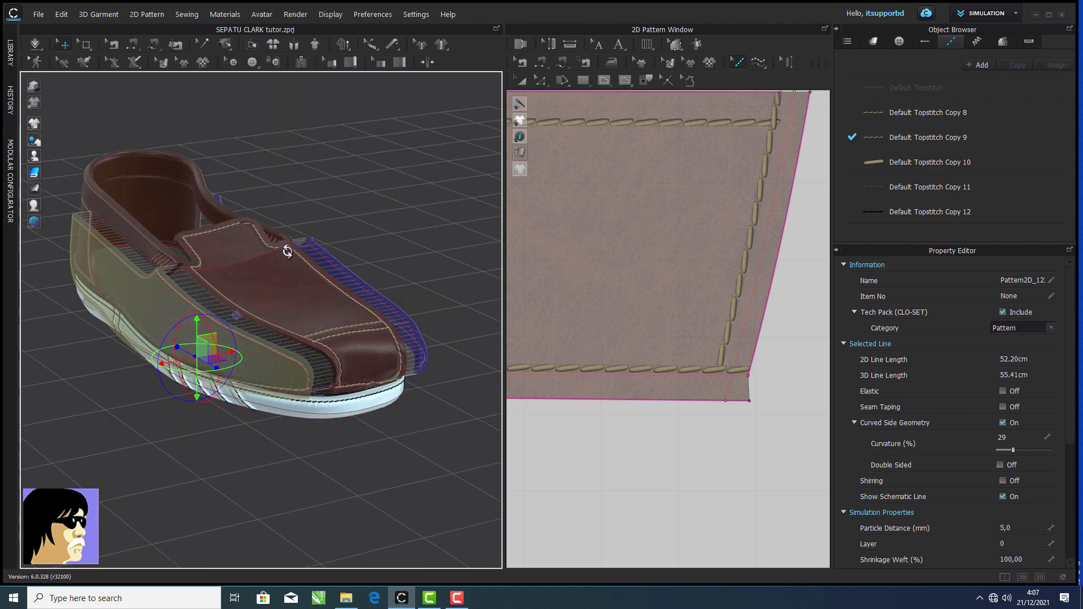
- Simulate the center pieces while the side panels are deactivated, and stop the simulation
mouse_move(35, 44)
left_click(47, 89)
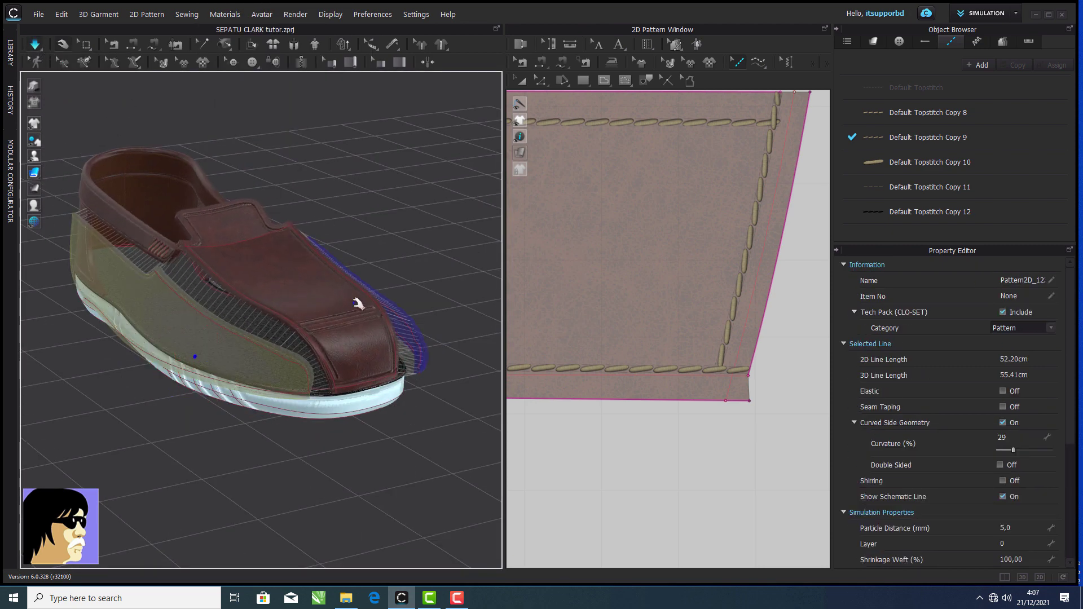
scroll(357, 305, "up", 5)
key("space")
- Reactivate both leather side panels
right_click(123, 276)
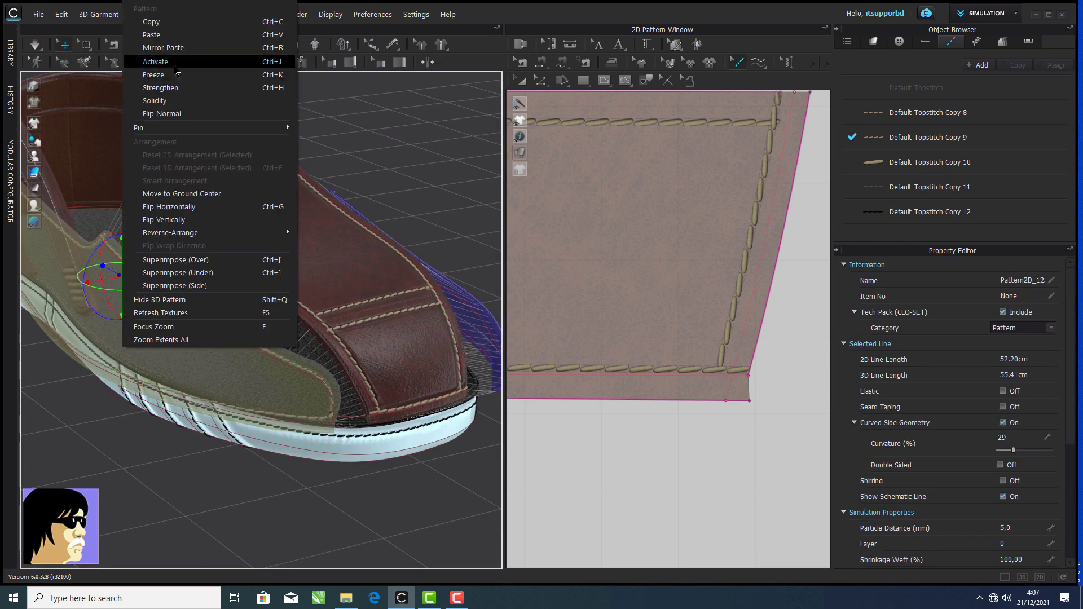
left_click(173, 63)
right_click(452, 289)
left_click(495, 62)
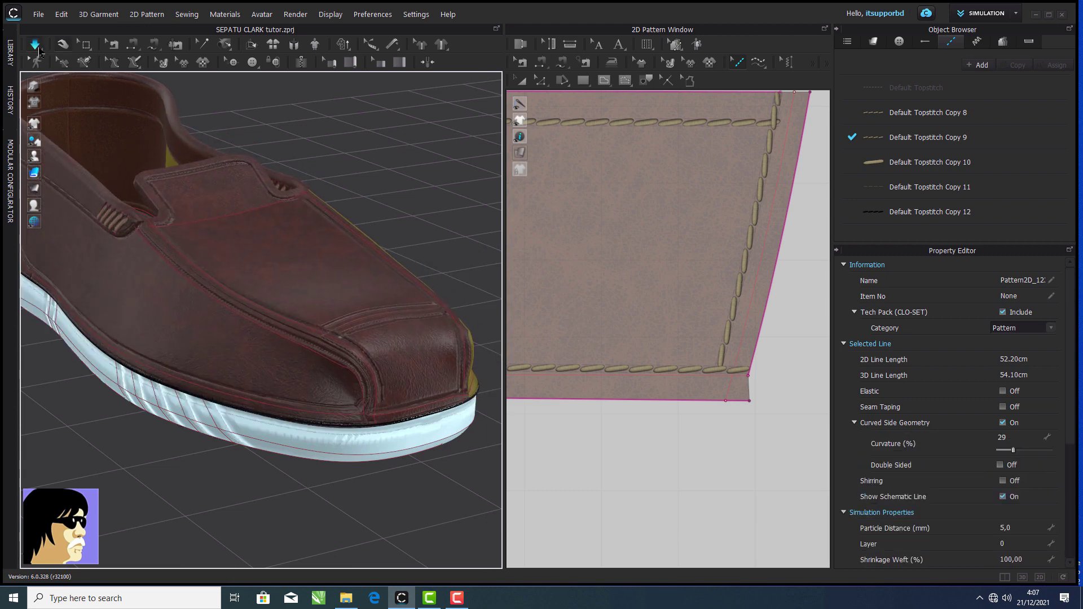
- Simulate the reassembled shoe to close its side seams, including a run with the Fitting (Accurate Fabric) preset
left_click(435, 231)
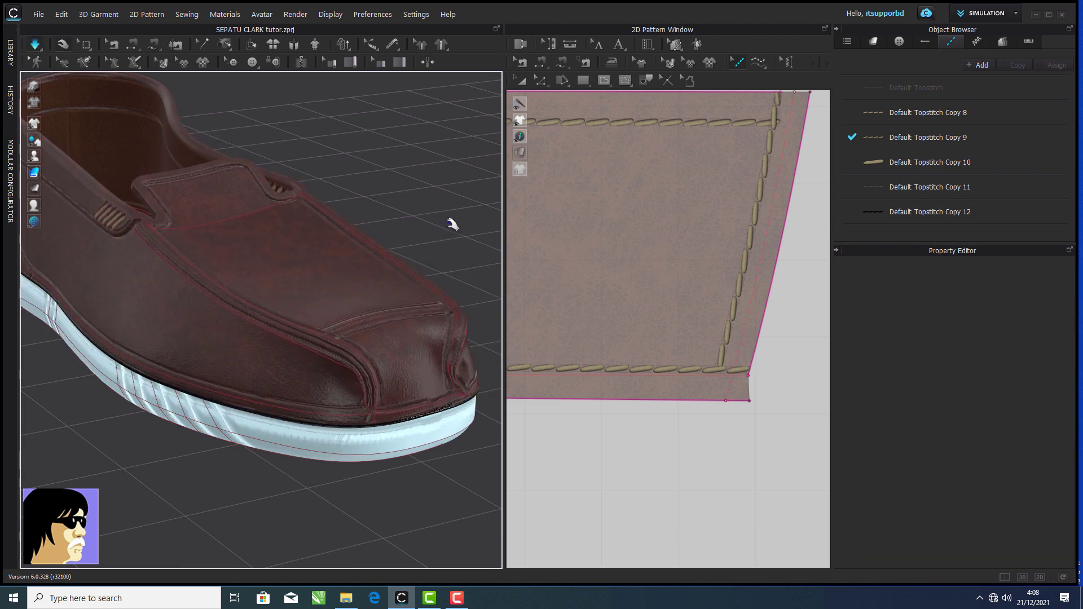
scroll(438, 265, "down", 2)
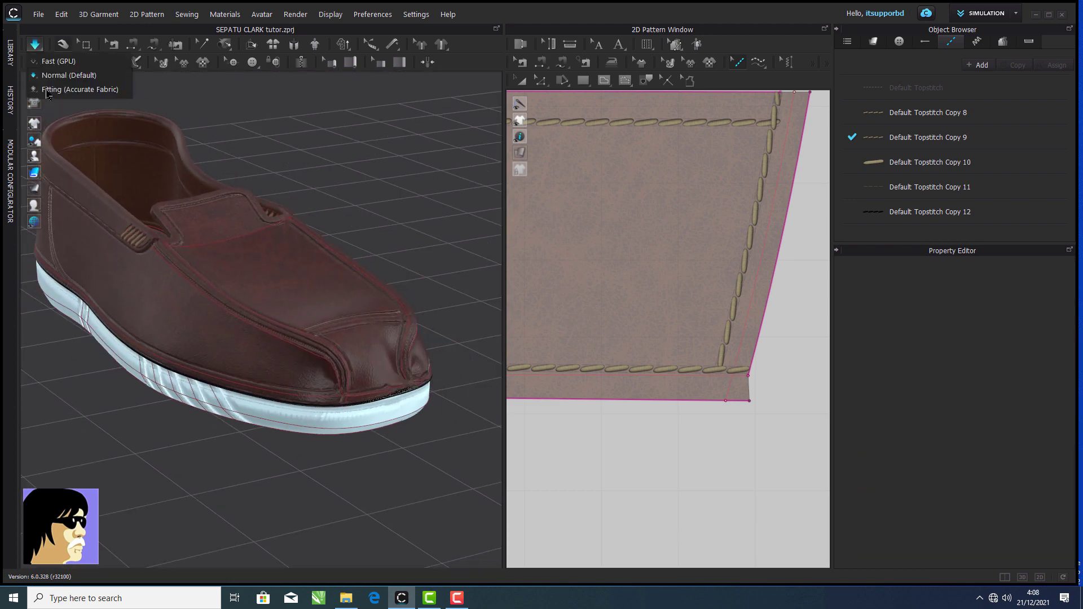
left_click(35, 45)
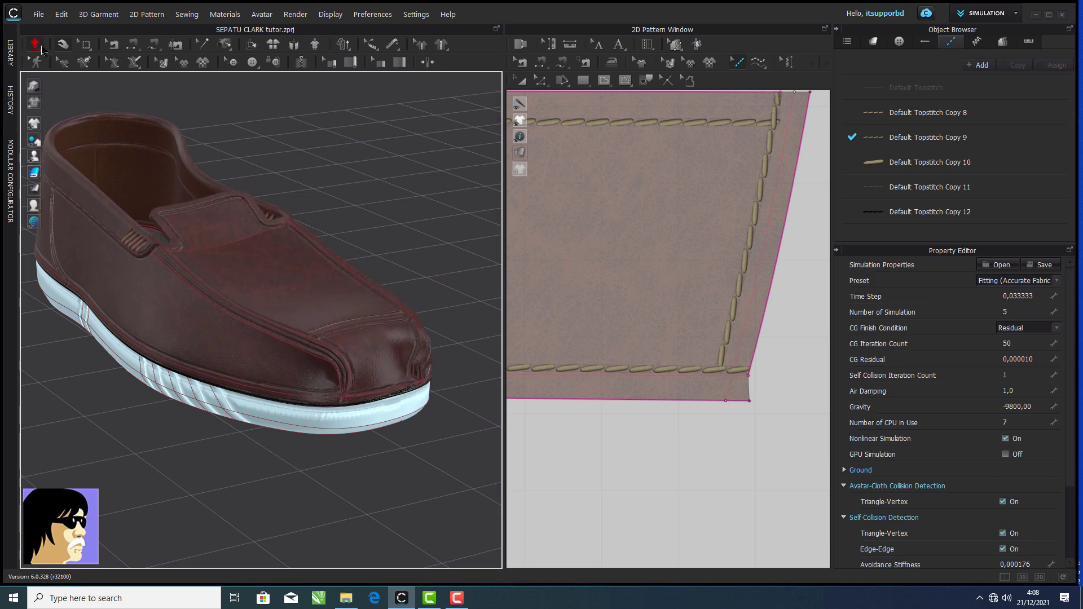
left_click(36, 47)
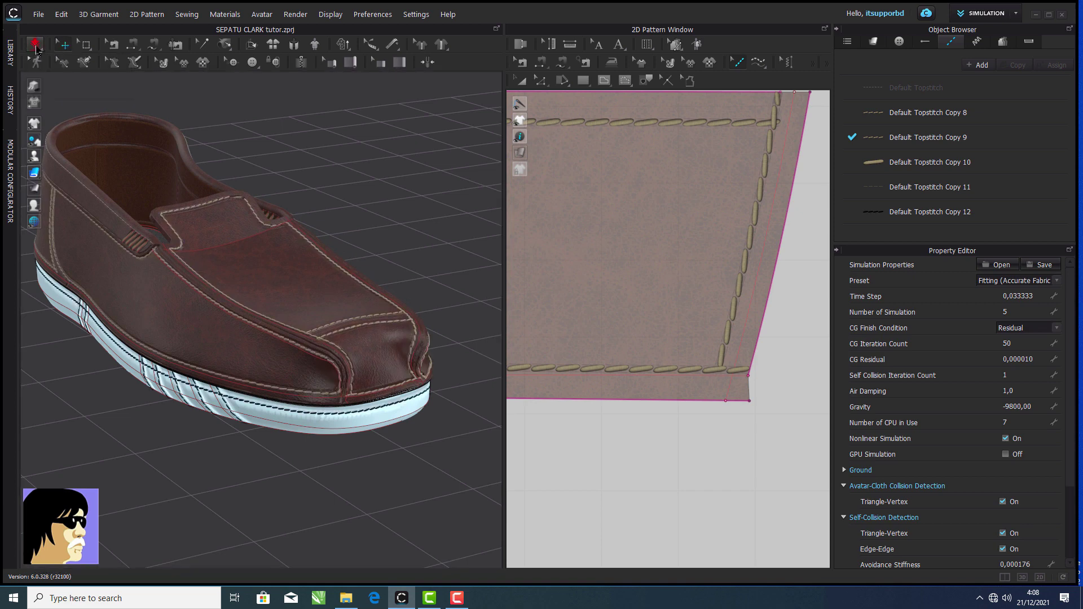
left_click(39, 47)
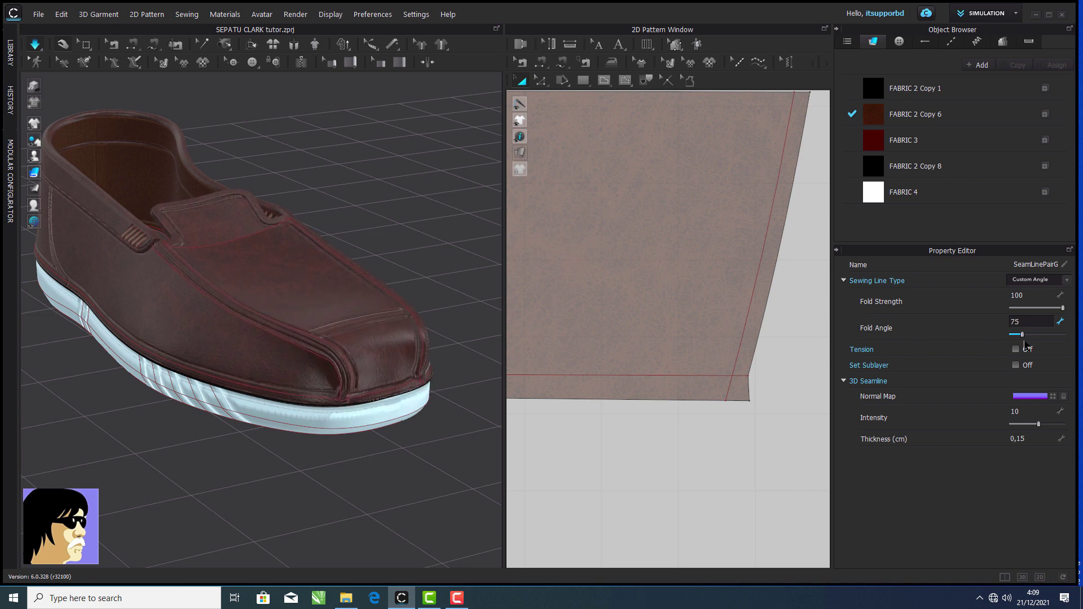
- Freeze all pattern pieces of the shoe, leaving the small side label tab free
left_click(448, 252)
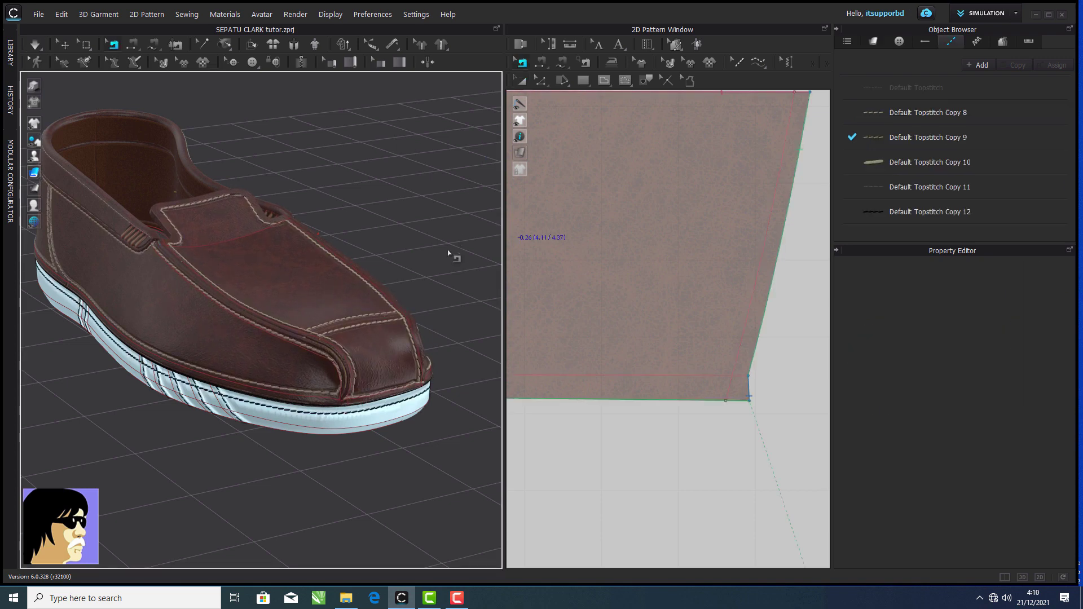
right_click_drag(388, 205, 437, 242)
right_click_drag(254, 242, 56, 248)
middle_click_drag(356, 256, 251, 297)
scroll(562, 332, "up", 5)
scroll(561, 332, "down", 3)
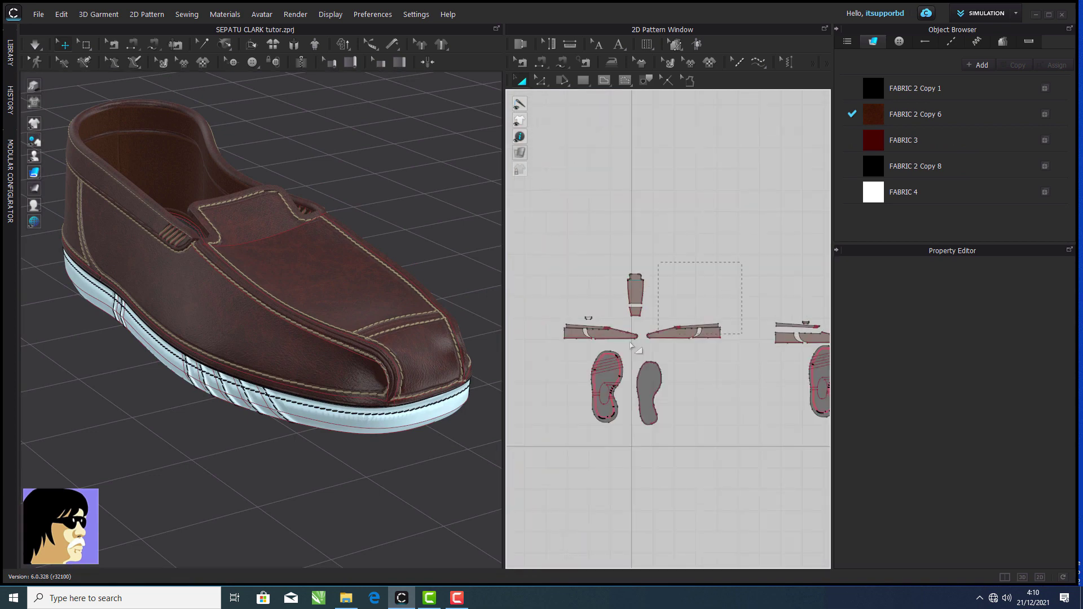
key("ctrl+a")
right_click(589, 334)
left_click(655, 396)
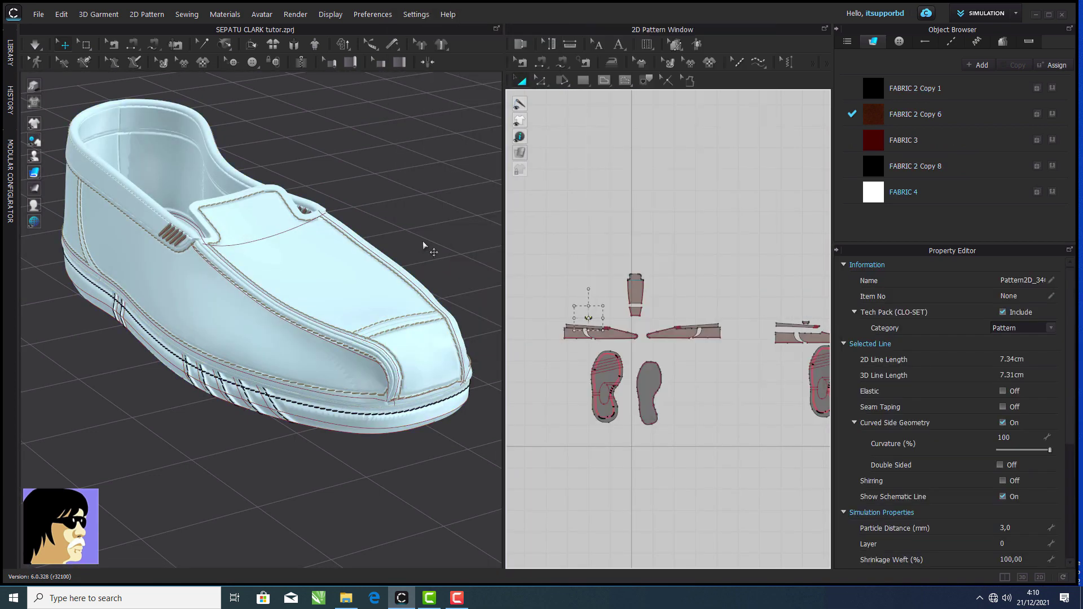
- Move the small label tab out of the shoe opening and place it against the outer side below the collar
scroll(254, 282, "down", 5)
left_click_drag(154, 125, 212, 232)
scroll(218, 246, "up", 8)
left_click(244, 173)
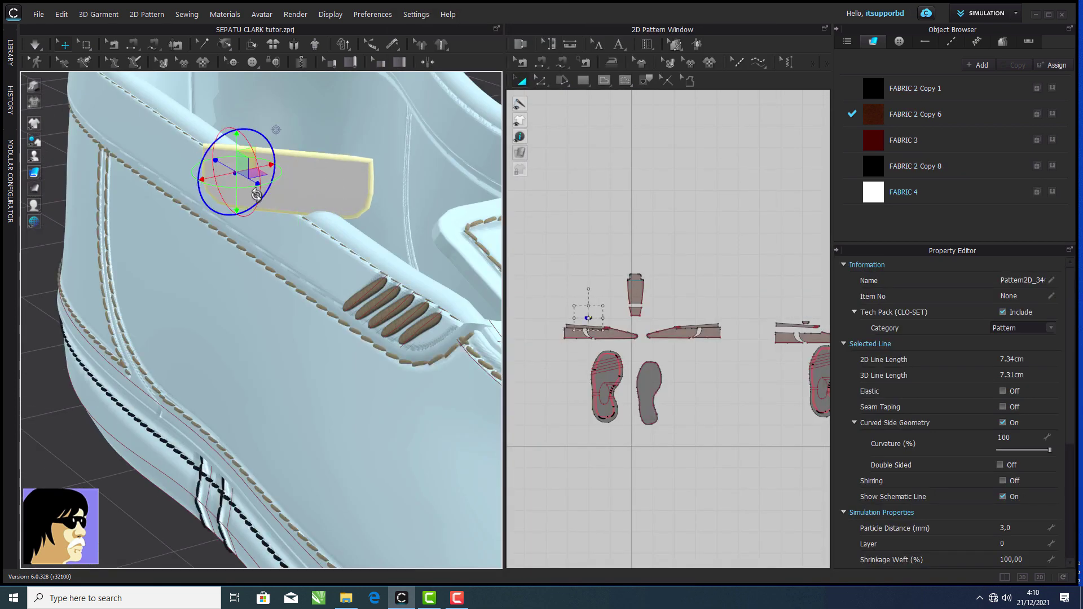
left_click_drag(270, 185, 248, 189)
left_click_drag(243, 173, 156, 230)
- Free-sew the label tab's straight upper edge to the side panel's top edge below the collar strip
scroll(659, 294, "up", 5)
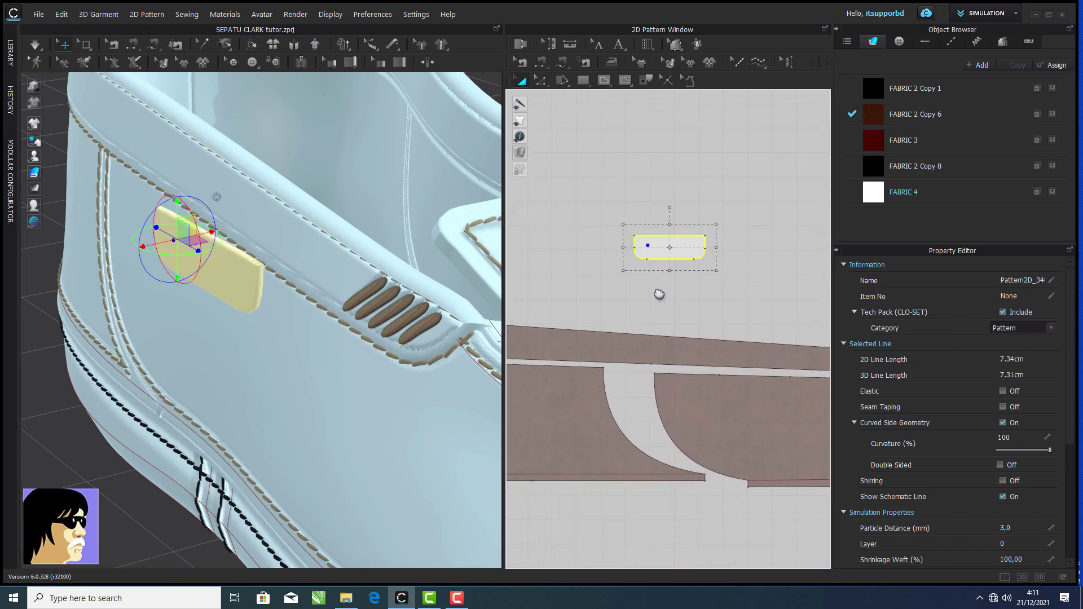
scroll(626, 242, "down", 2)
left_click_drag(661, 251, 694, 283)
scroll(727, 345, "up", 3)
left_click(706, 285)
key("n")
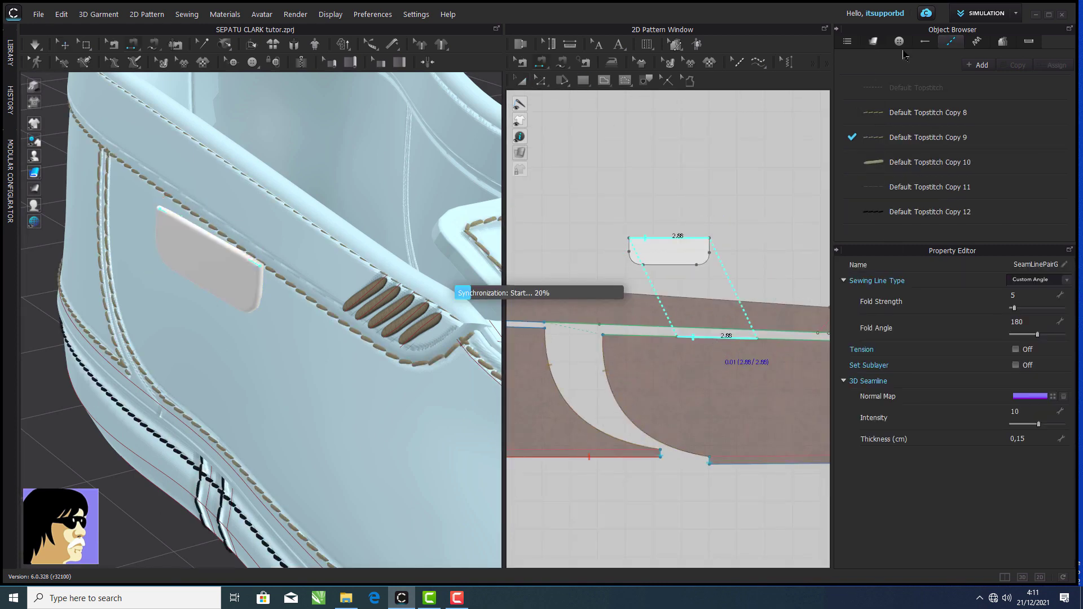
- Assign FABRIC 3 to the label tab
left_click(521, 80)
left_click(669, 251)
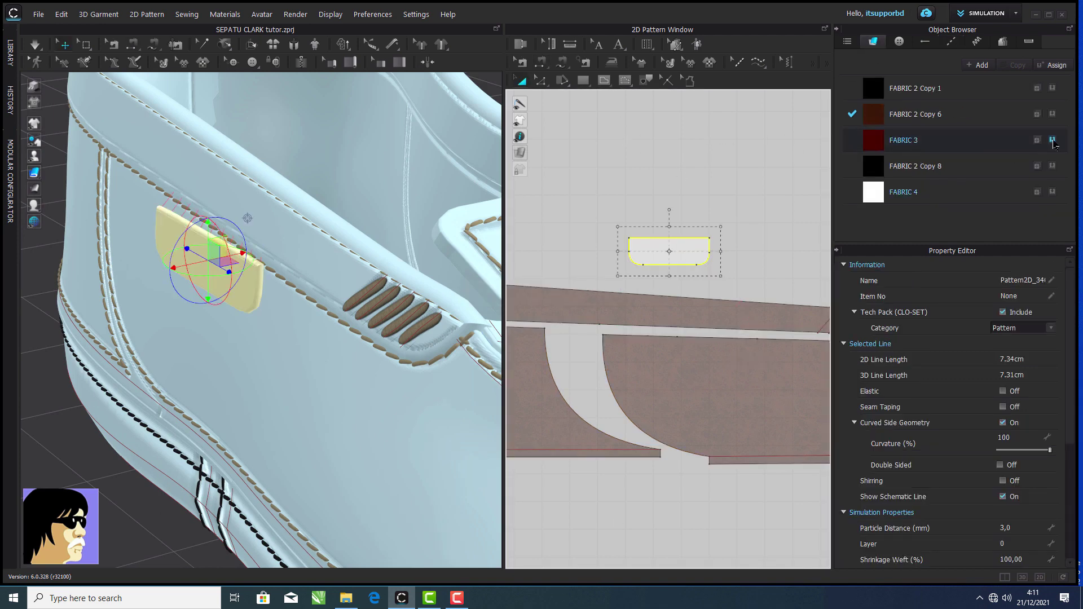
left_click(1053, 140)
- Simulate the label tab onto the frozen shoe side, and unfreeze all pattern pieces
right_click_drag(187, 113, 107, 81)
scroll(107, 81, "down", 2)
left_click(35, 46)
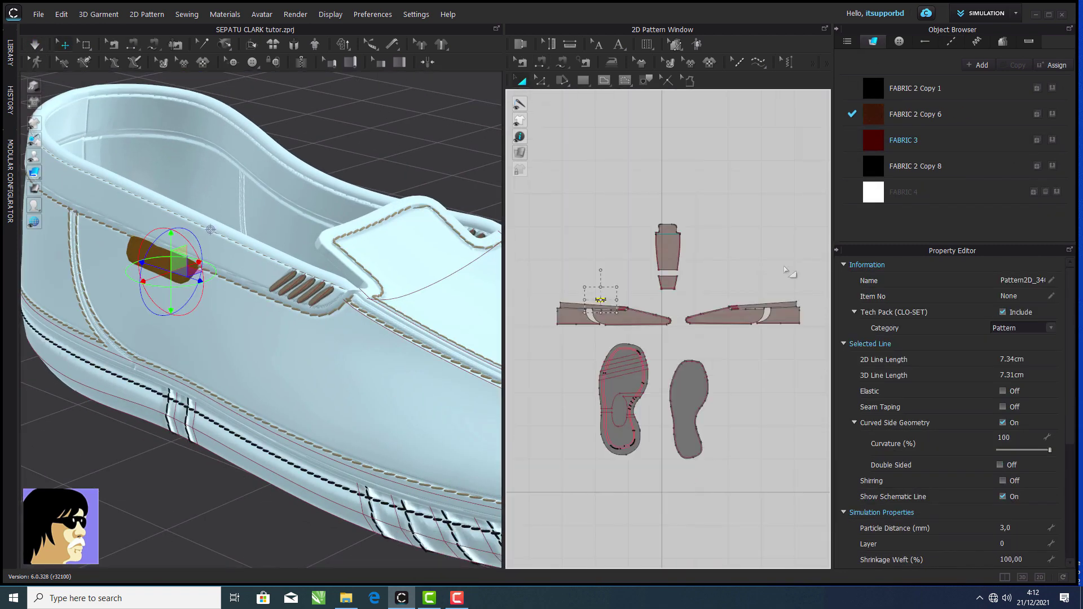
key("ctrl+a")
right_click(399, 74)
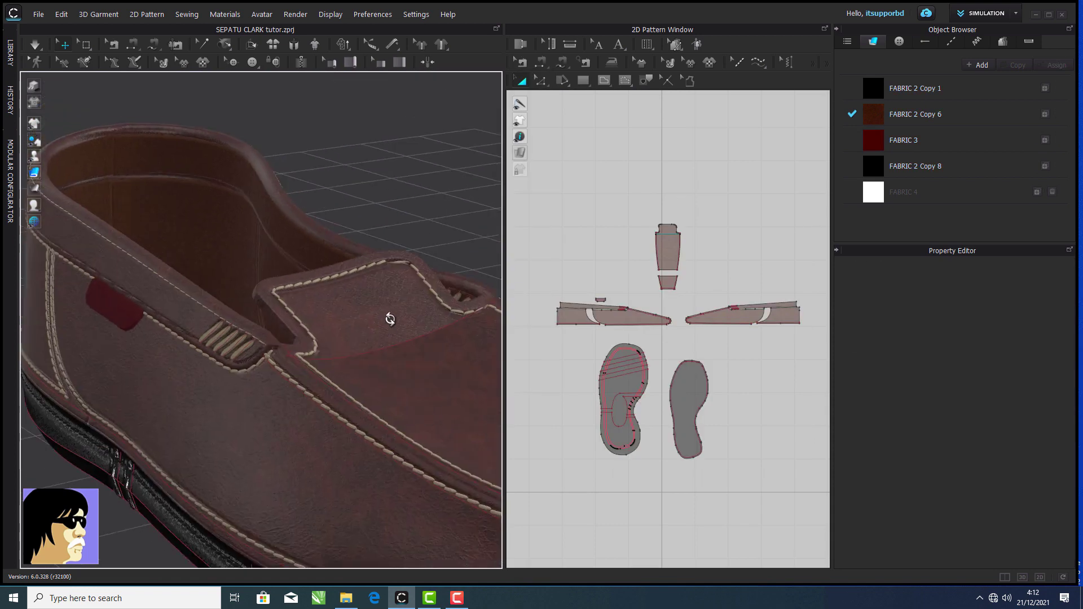
- Delete the internal line across the base of the tongue on the center piece
scroll(390, 320, "down", 2)
middle_click_drag(390, 319, 300, 256)
scroll(663, 271, "up", 5)
left_click(682, 149)
key("Delete")
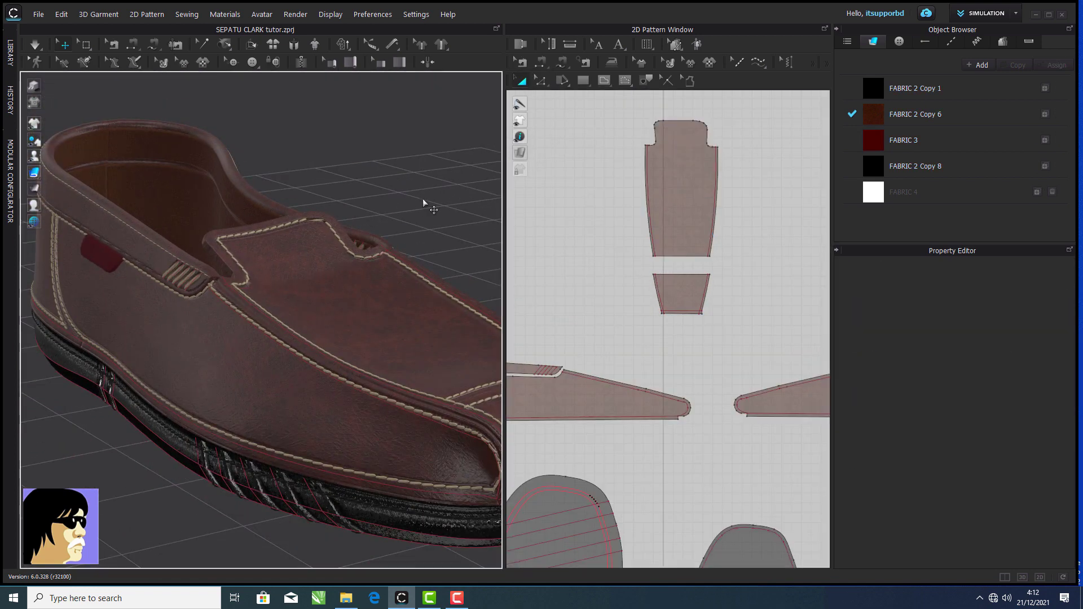
right_click_drag(425, 203, 395, 225)
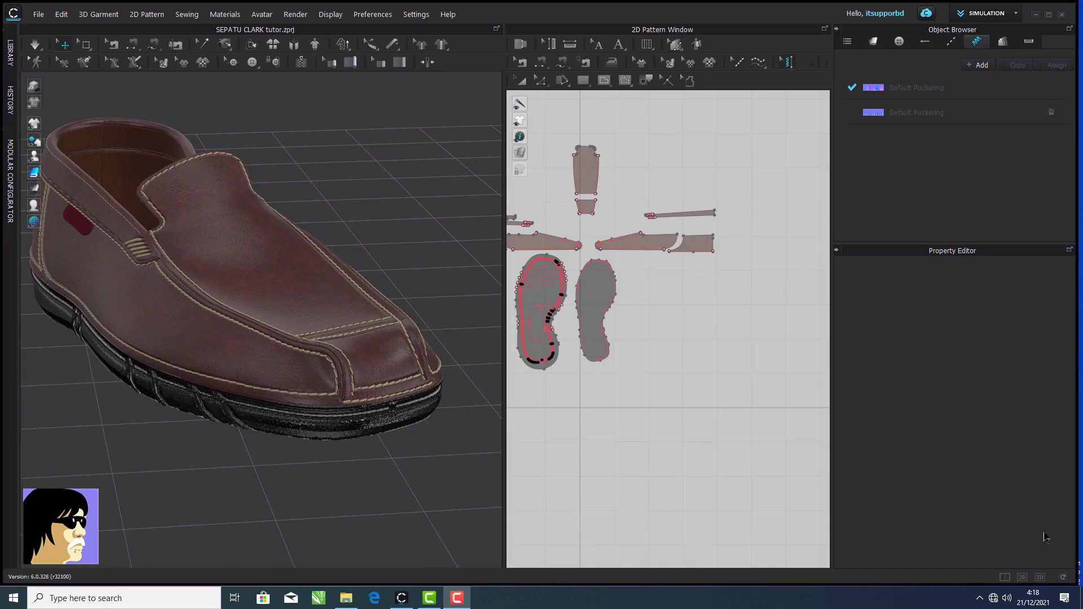
- Select the second puckering preset and widen the 2D pattern window so the puckering tools are reachable
left_click(916, 113)
scroll(658, 240, "up", 5)
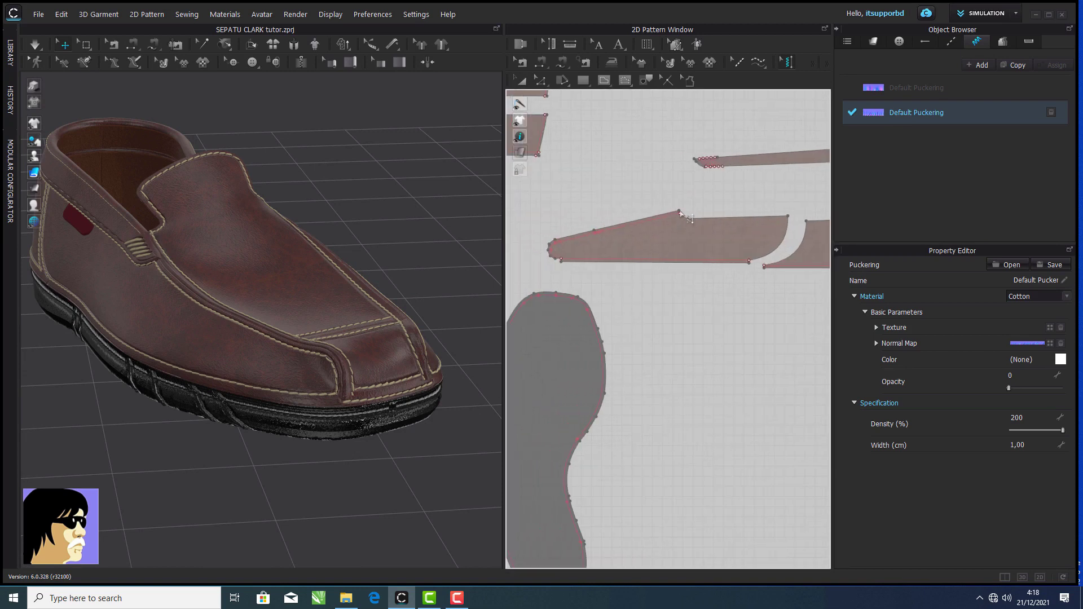
left_click(759, 62)
left_click(773, 87)
left_click(914, 138)
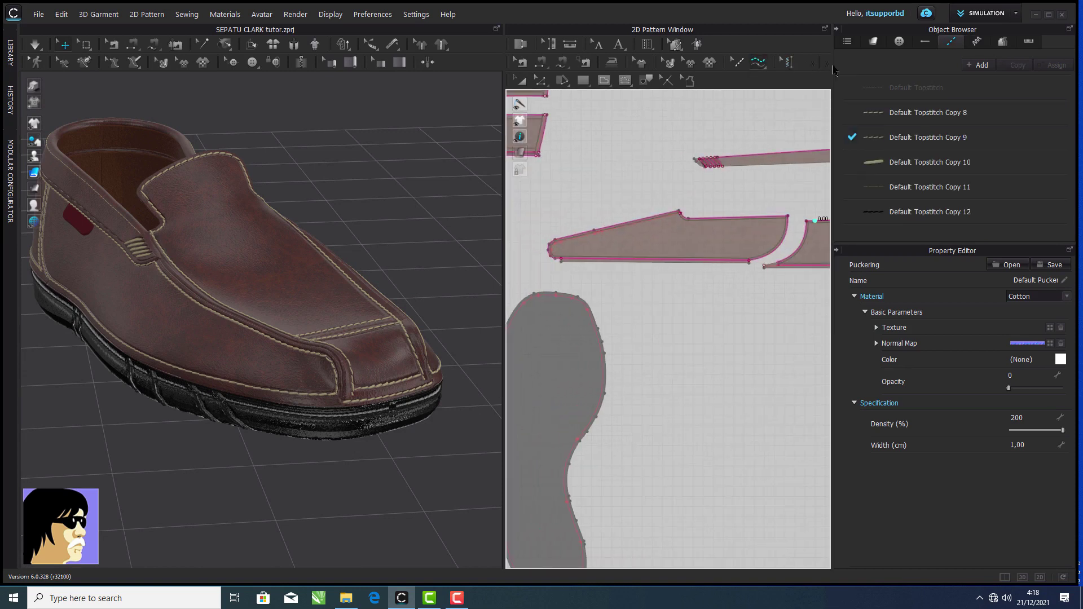
left_click(789, 62)
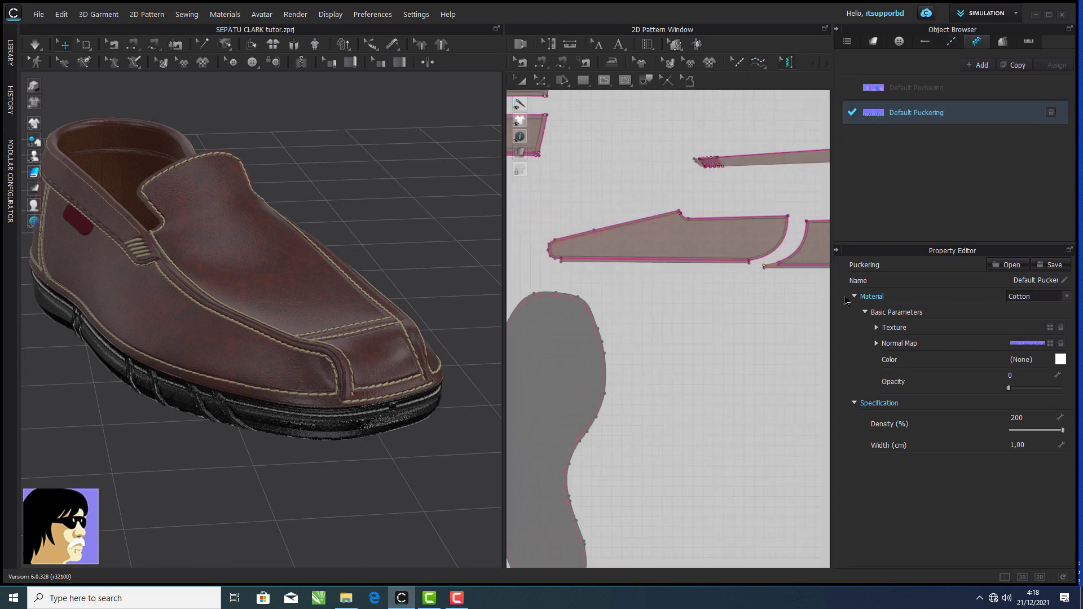
left_click_drag(504, 119, 411, 119)
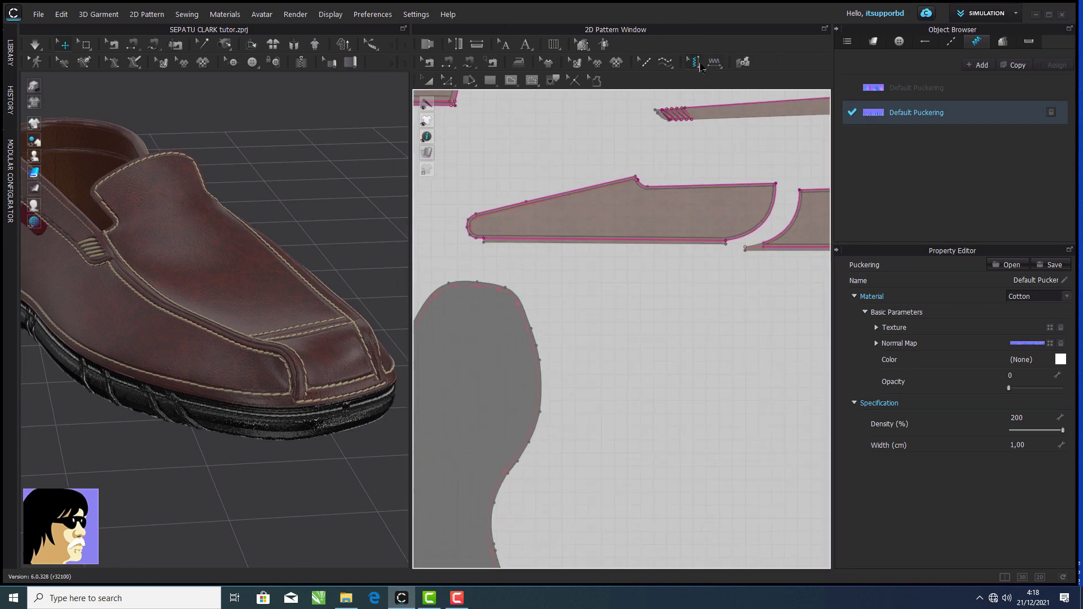
- Set the material of the second puckering preset to Leather
left_click(927, 90)
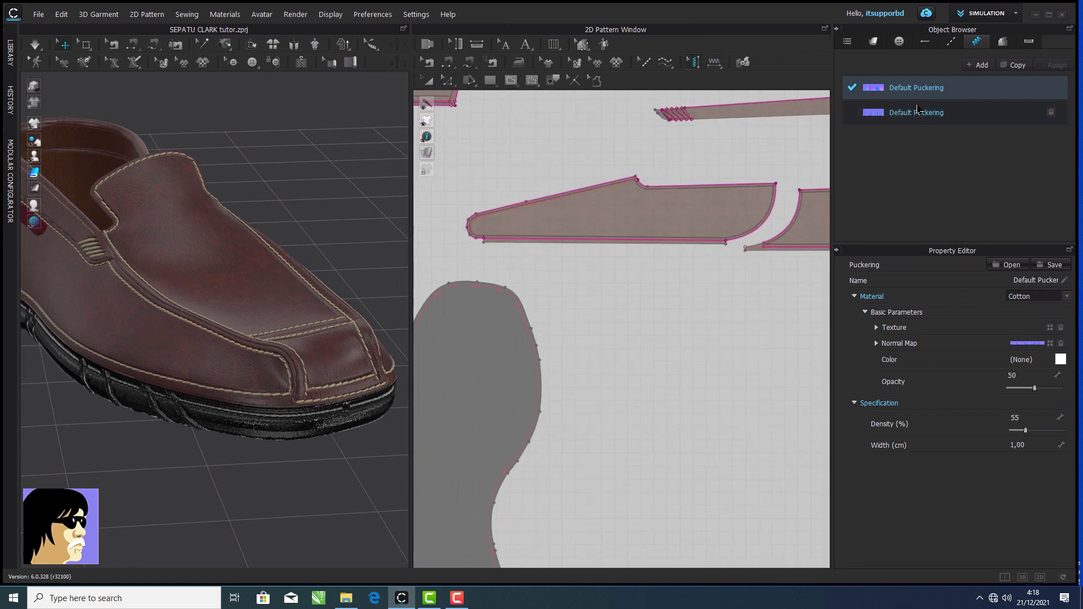
left_click(914, 110)
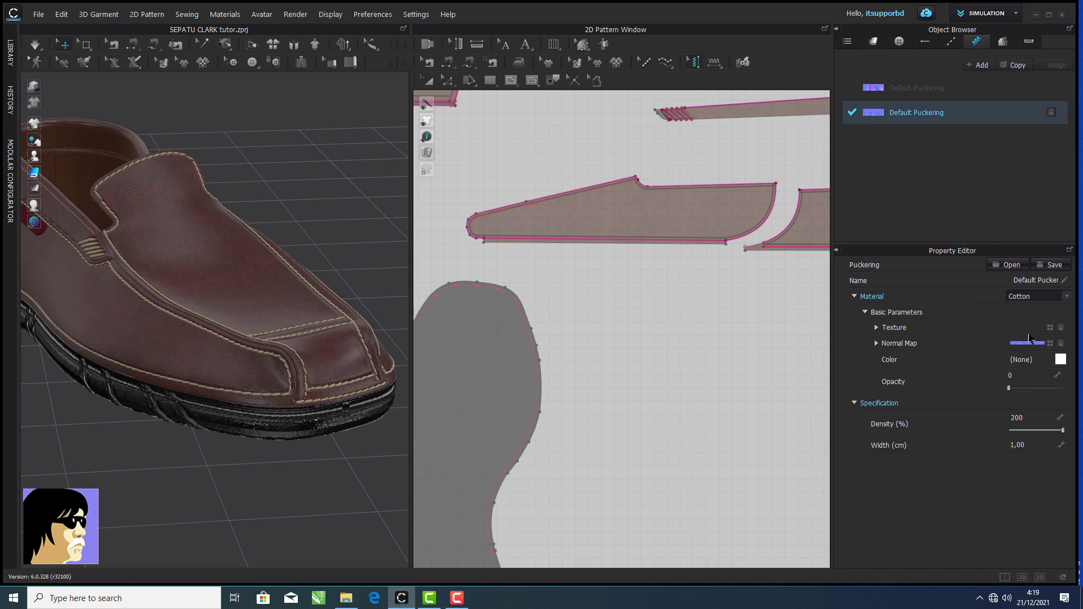
left_click(1037, 297)
left_click(1025, 313)
- Add free puckering along the sloped upper seam and rounded toe end of both side panels
left_click(715, 62)
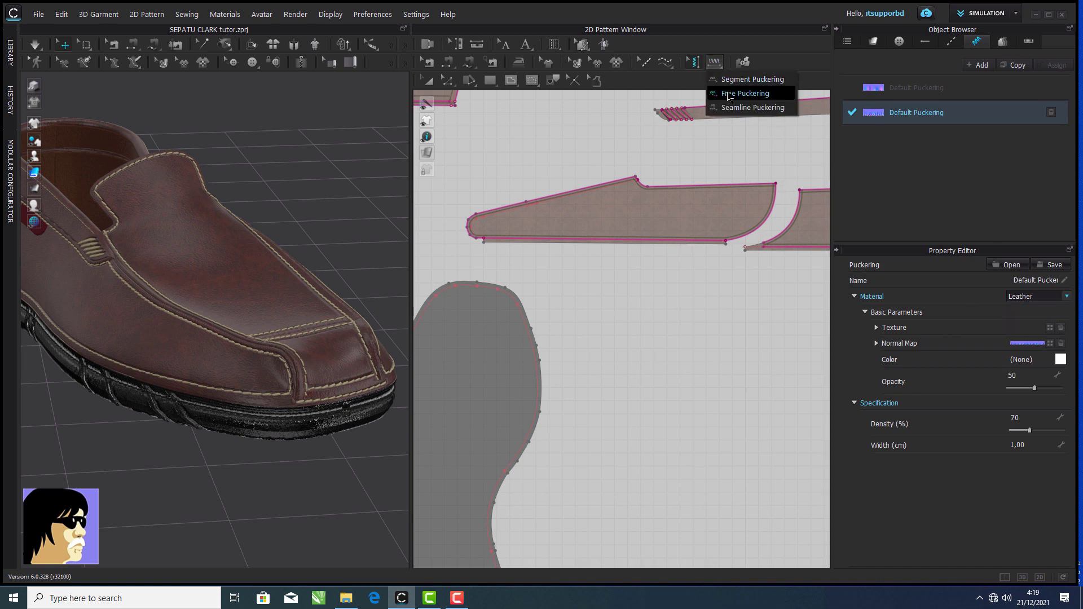
left_click(745, 92)
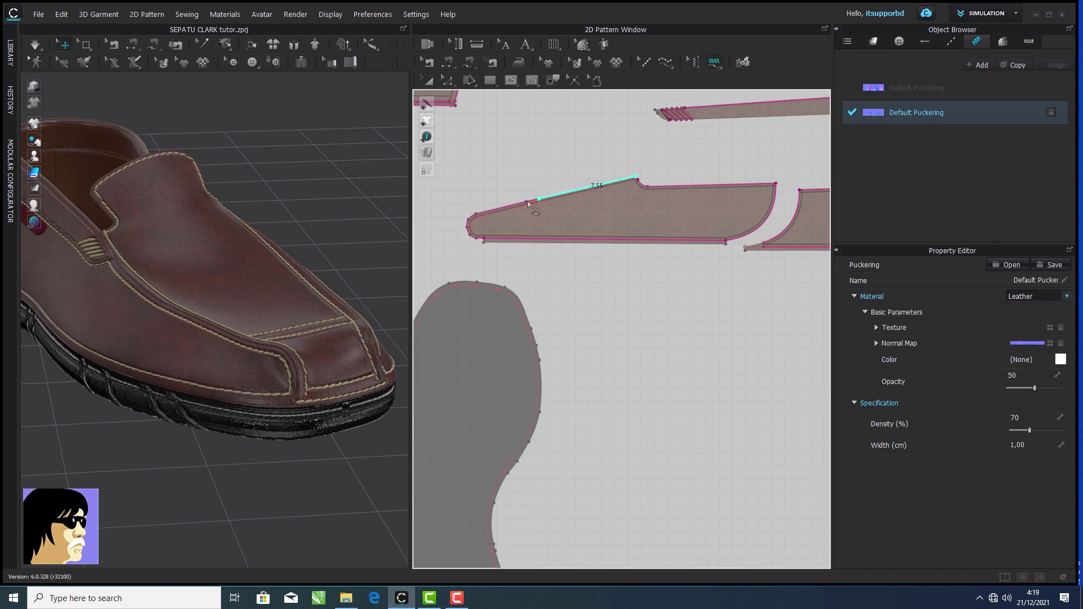
left_click(489, 238)
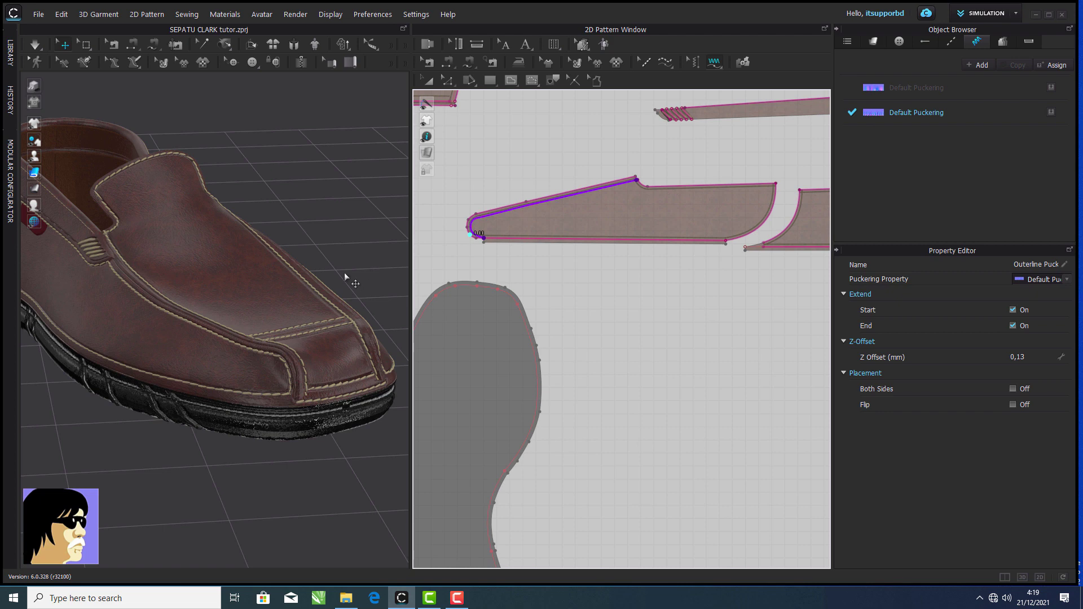
right_click_drag(345, 277, 333, 279)
middle_click_drag(507, 269, 761, 277)
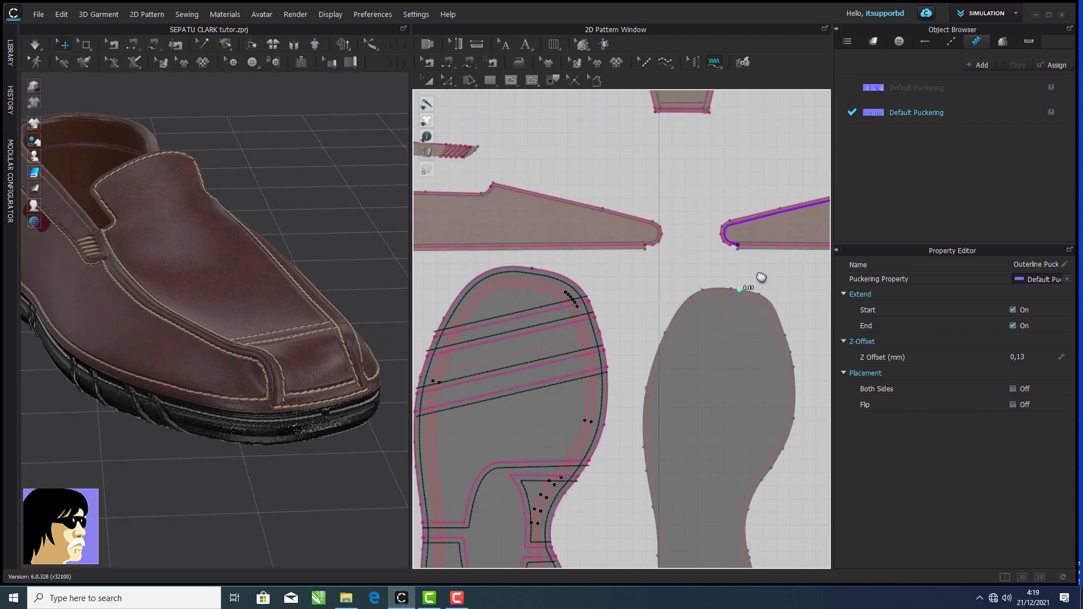
left_click(645, 245)
scroll(278, 321, "down", 3)
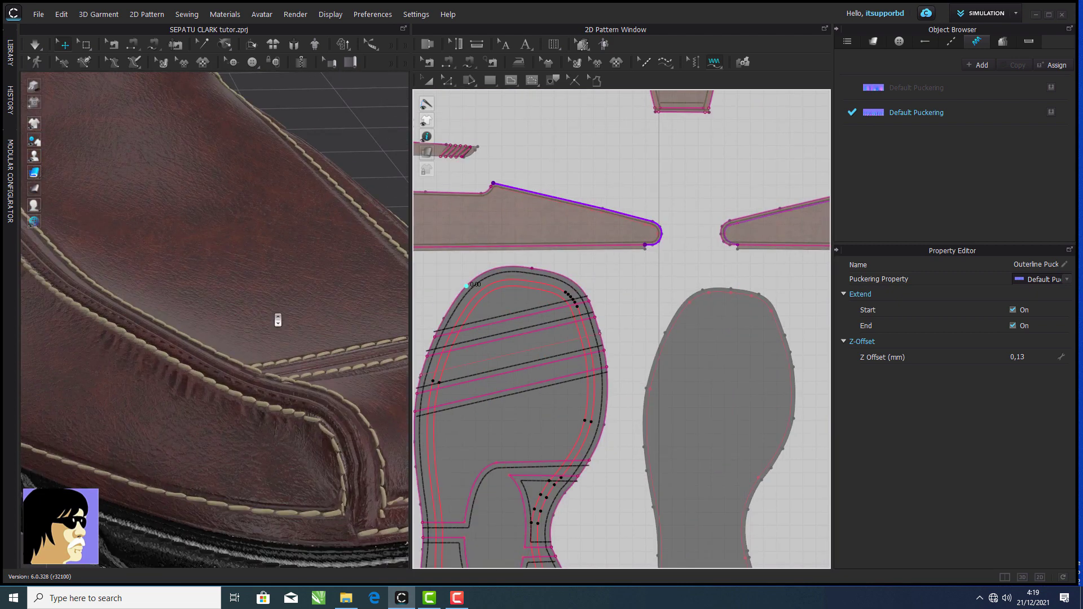
right_click_drag(279, 322, 281, 338)
- Expand the Leather puckering's normal map settings and set its density to 134%
left_click(888, 104)
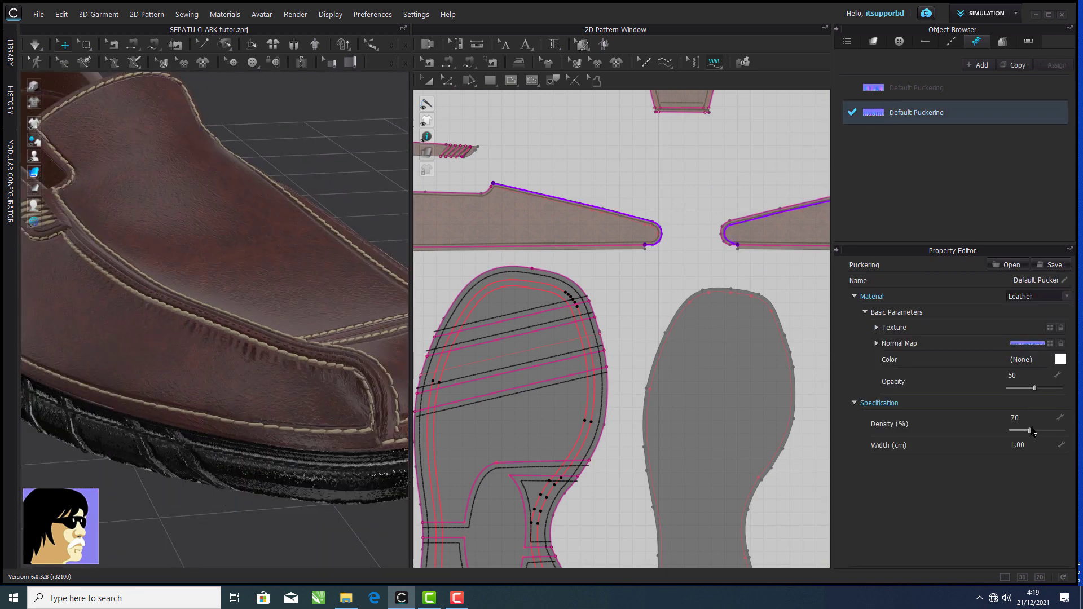
left_click(936, 342)
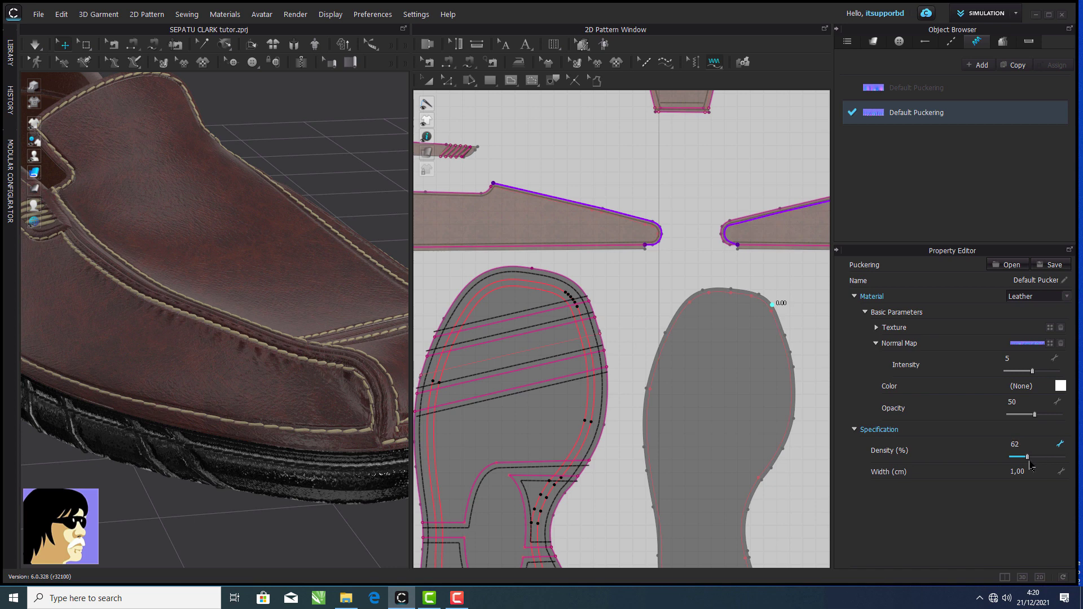
scroll(307, 309, "down", 3)
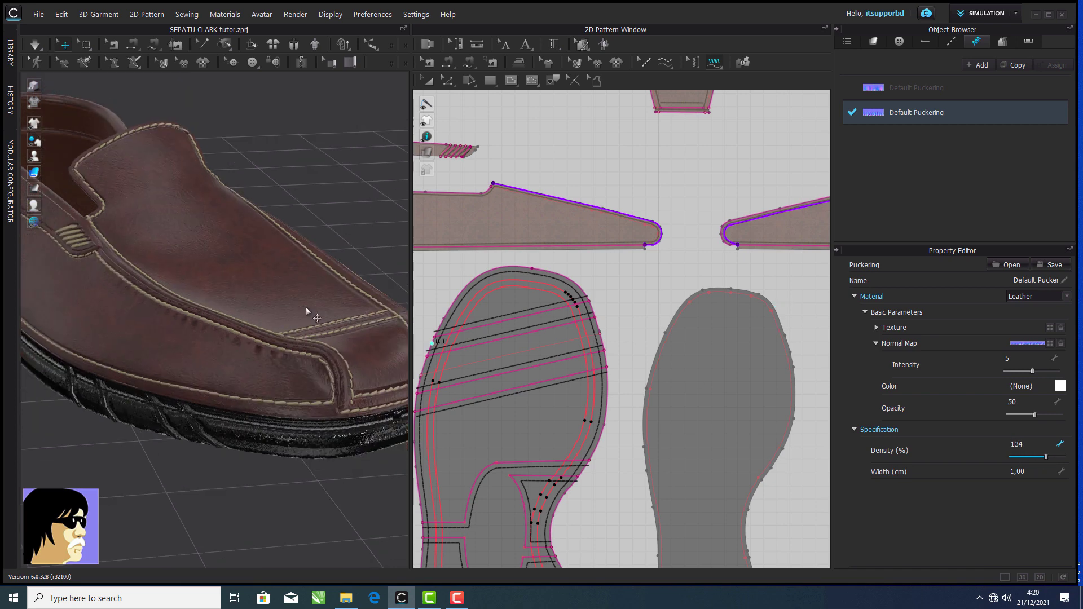
- Add free puckering along the lower seam lines of both side panels, turning Flip on only for the first panel
right_click_drag(530, 278, 640, 265)
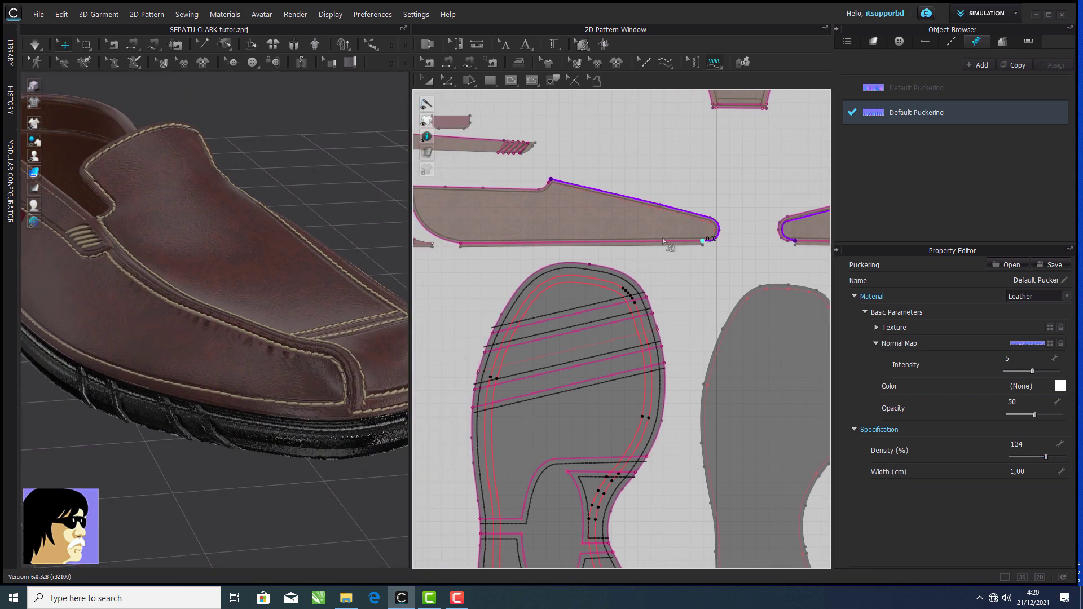
left_click(464, 241)
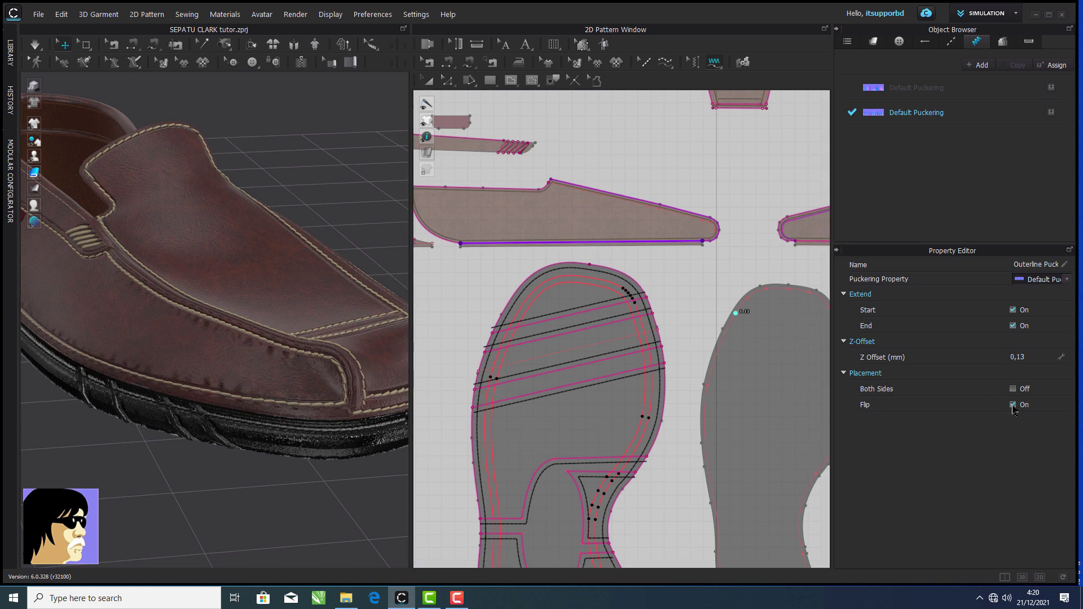
right_click_drag(762, 275, 649, 287)
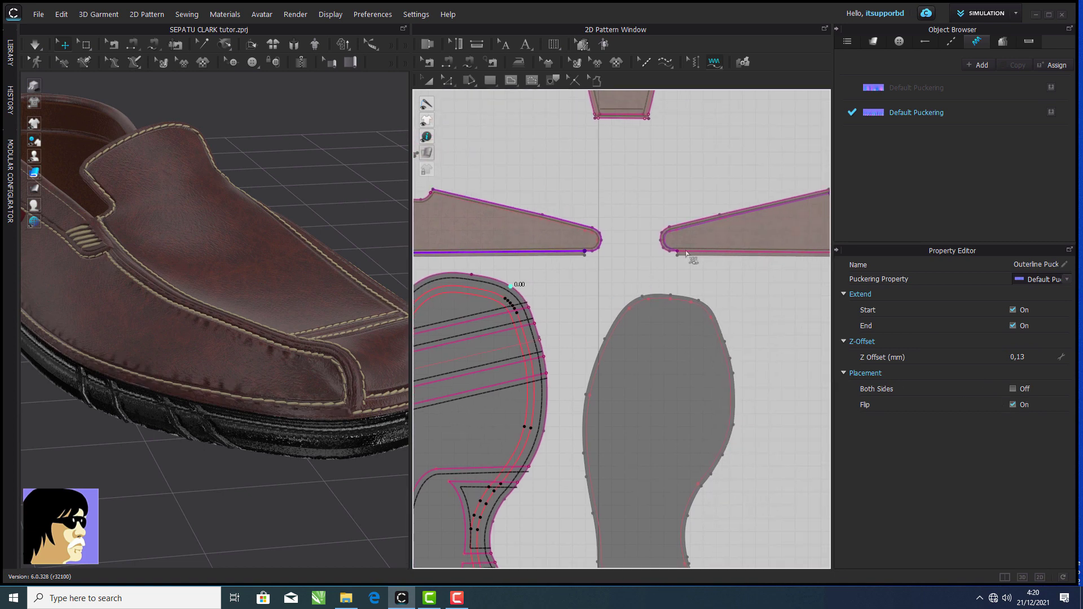
middle_click_drag(686, 254, 557, 260)
left_click(791, 259)
left_click(548, 256)
right_click_drag(361, 265, 258, 276)
left_click(1015, 405)
left_click(1015, 404)
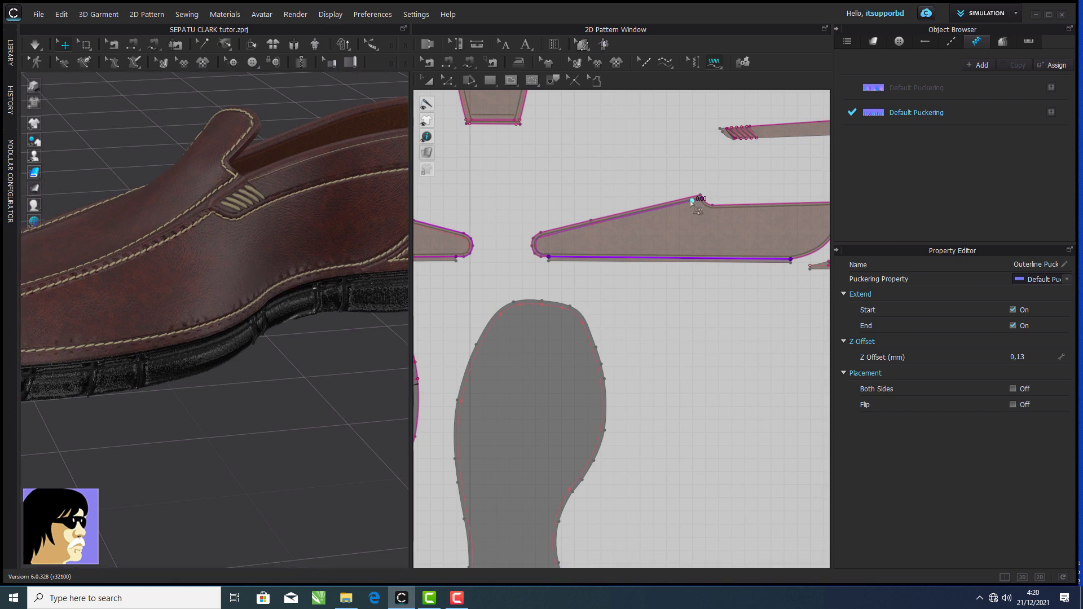
- Turn on Flip for the puckering along the second side panel's sloped upper edge and toe
left_click(651, 210)
scroll(651, 210, "up", 2)
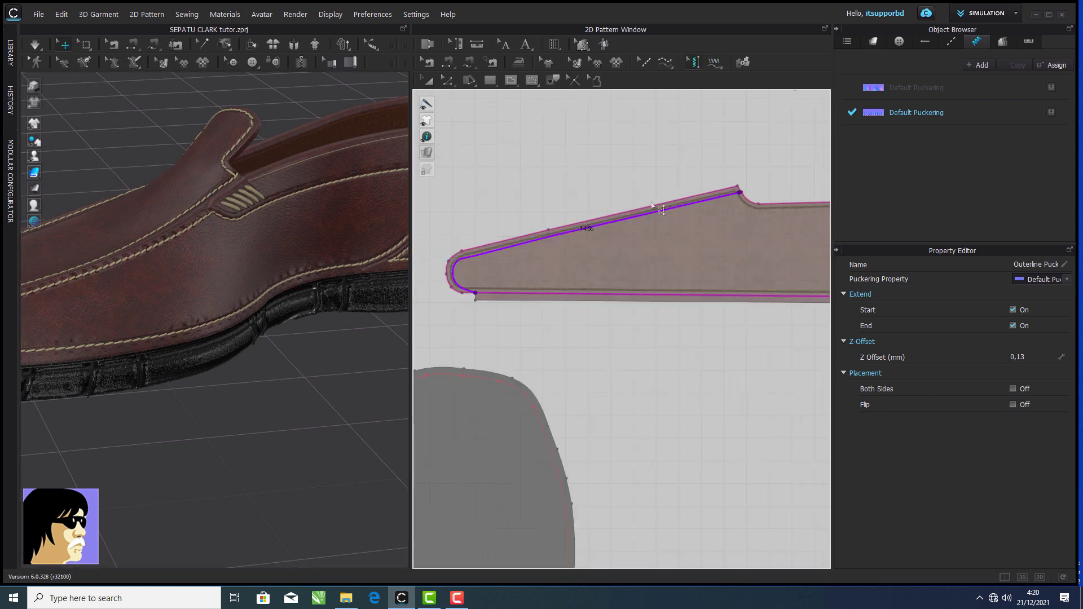
left_click(1013, 406)
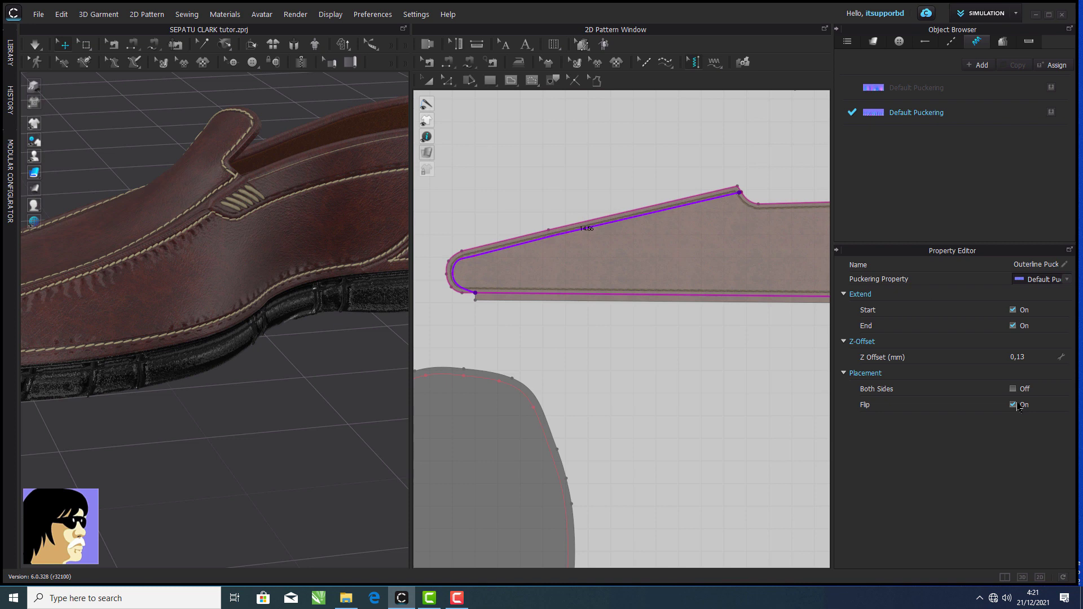
- Set the Leather puckering's width to 2 cm
left_click(917, 112)
left_click(1039, 472)
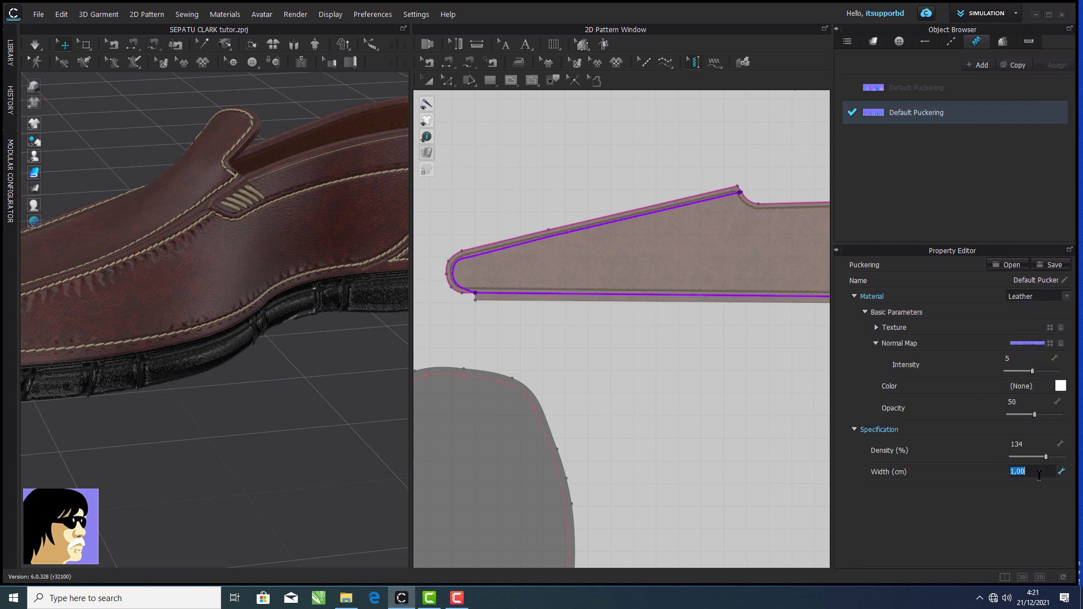
key("Return")
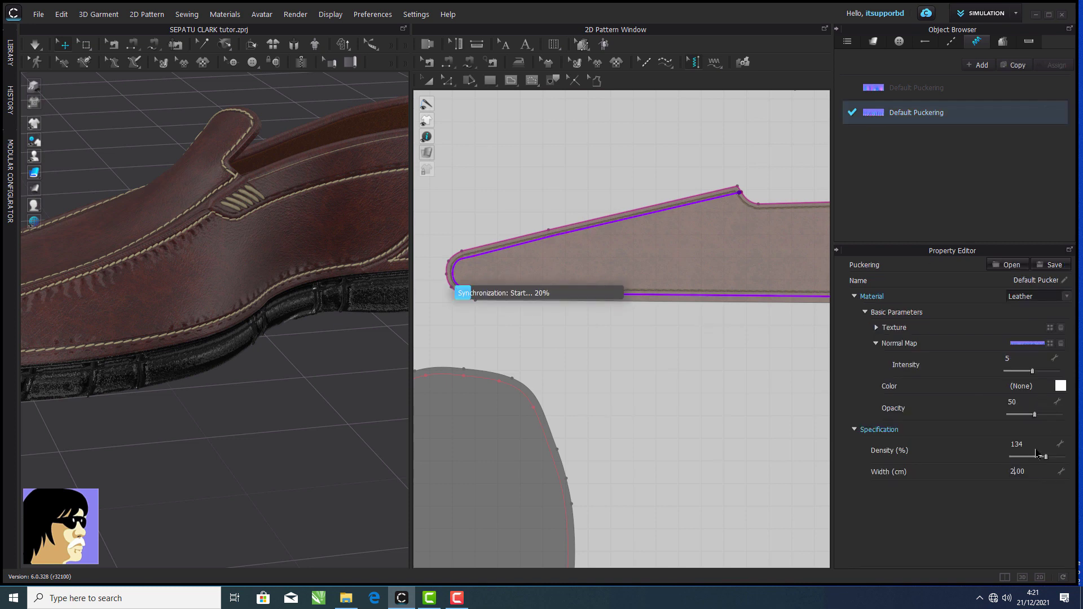
scroll(353, 317, "up", 3)
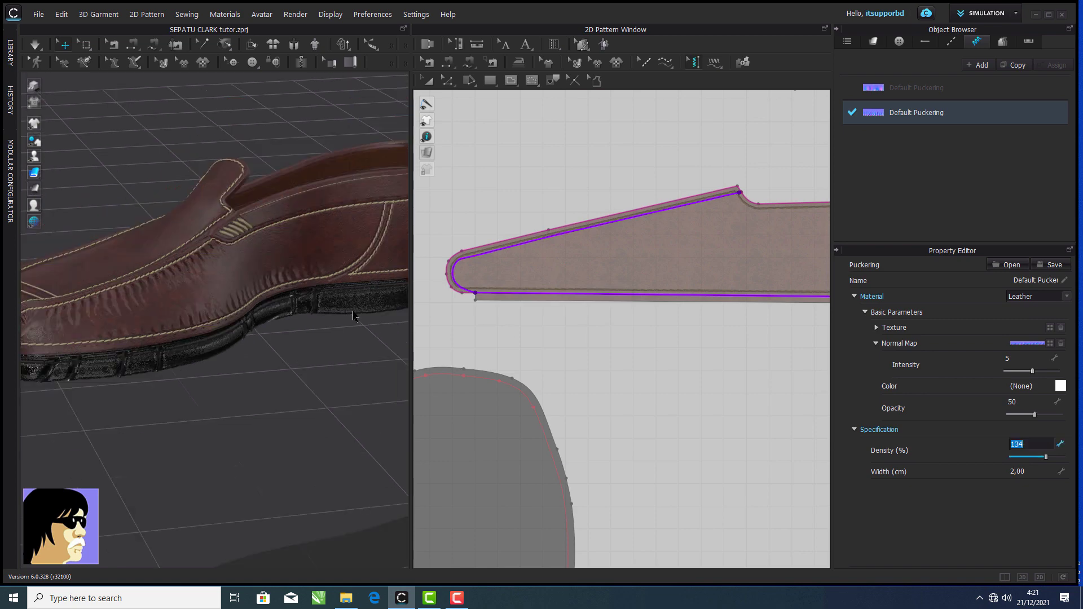
- Set the Leather puckering's density to 200% and its width to 1 cm
right_click_drag(321, 319, 326, 309)
scroll(326, 309, "down", 4)
left_click_drag(1046, 457, 1067, 464)
left_click(1036, 474)
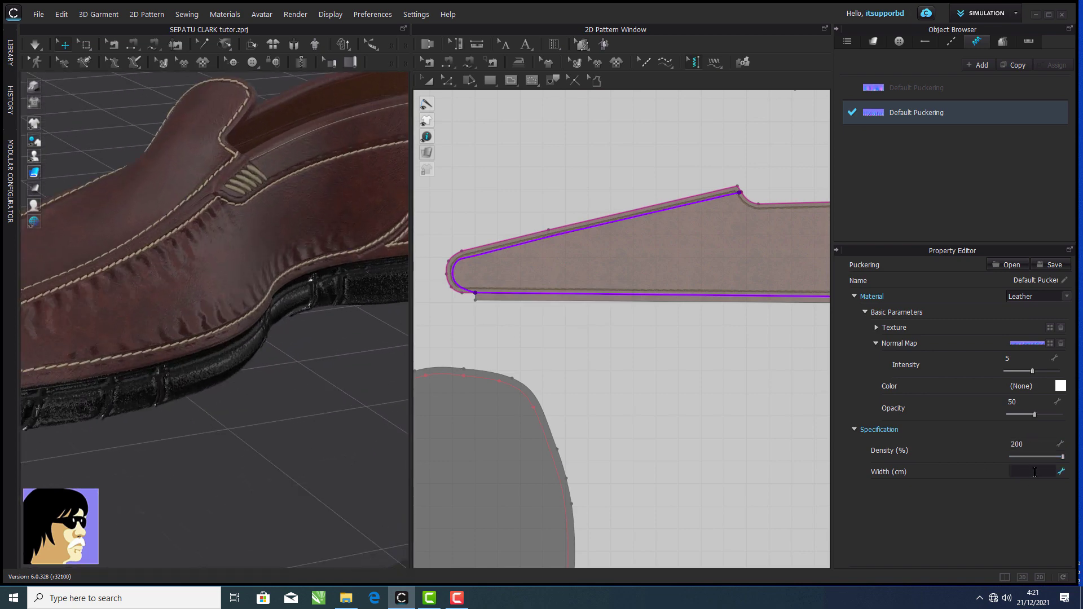
type("1")
key("Return")
mouse_move(280, 280)
right_mouse_down()
mouse_move(273, 244)
mouse_move(285, 285)
right_mouse_up()
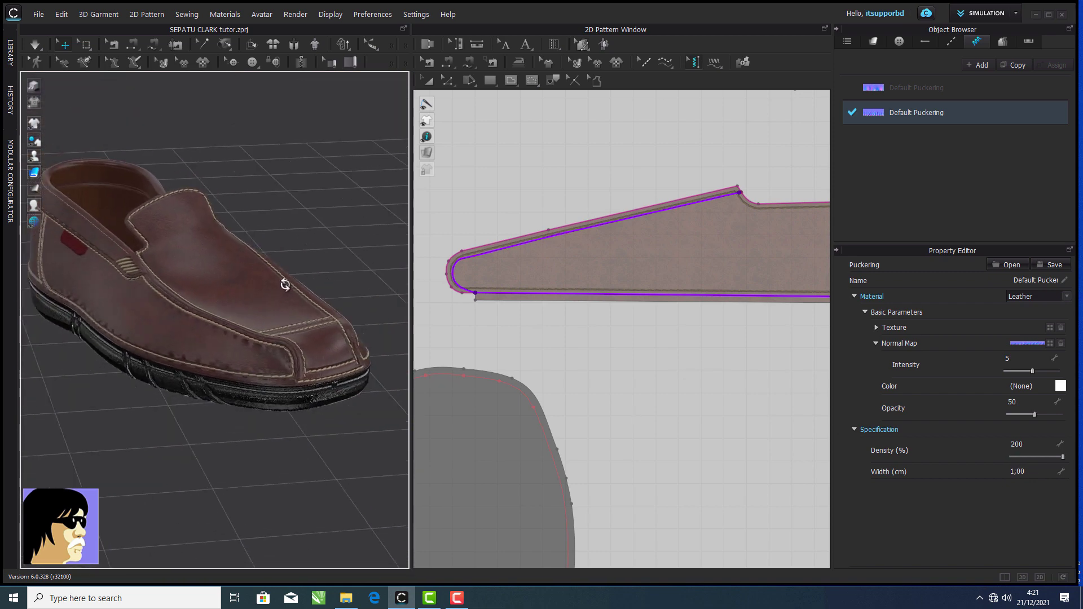
scroll(287, 288, "up", 3)
scroll(366, 243, "down", 3)
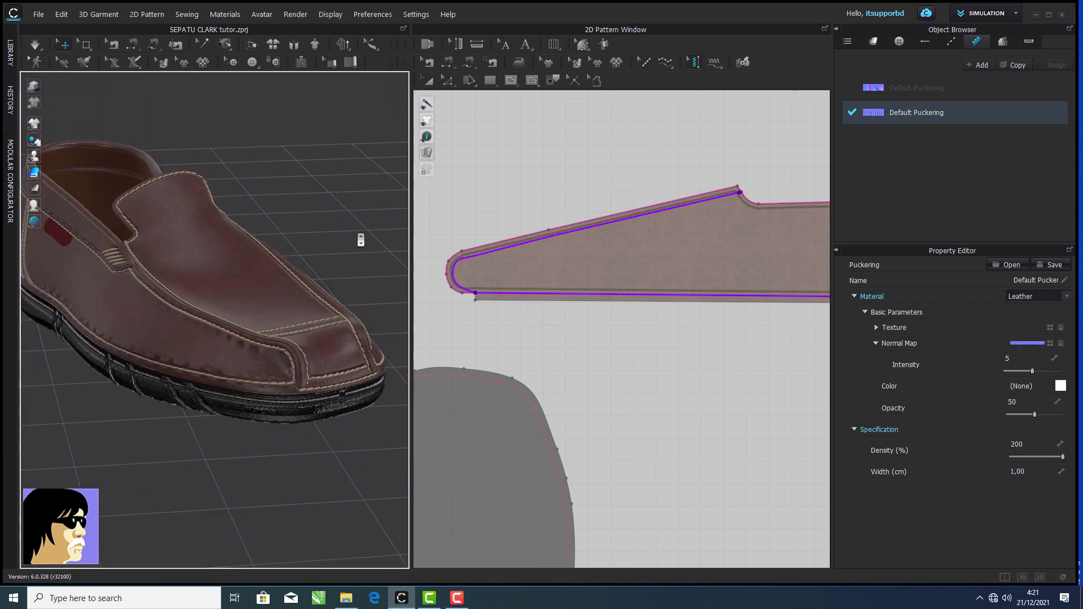
right_click_drag(360, 241, 393, 240)
- Select all of the shoe's pattern pieces and move the shoe down onto the ground
left_click(428, 80)
left_click(457, 598)
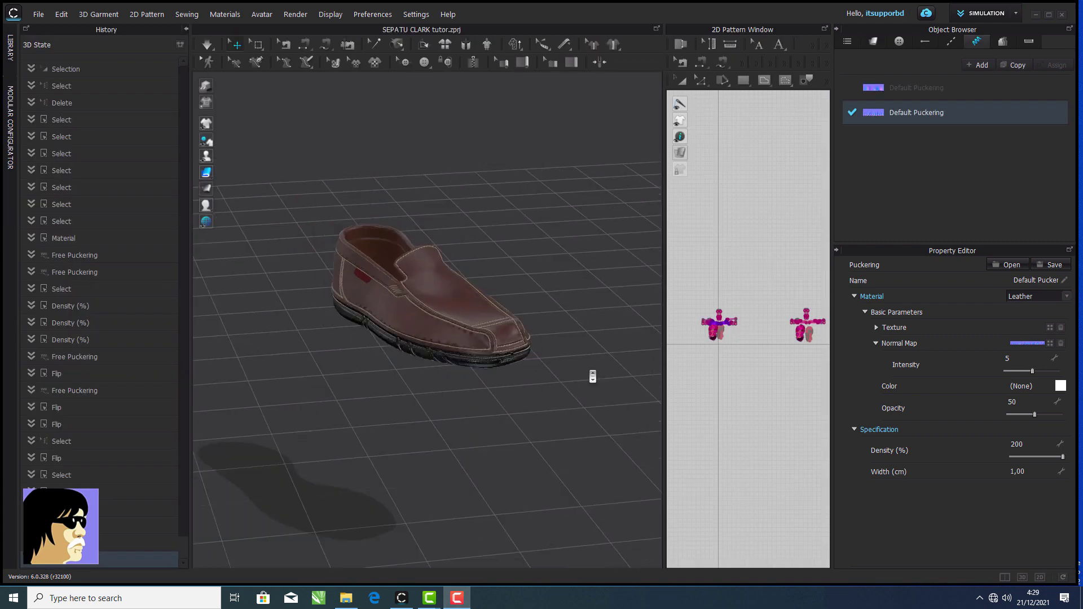
left_click(682, 80)
key("ctrl+a")
left_click_drag(423, 264, 435, 397)
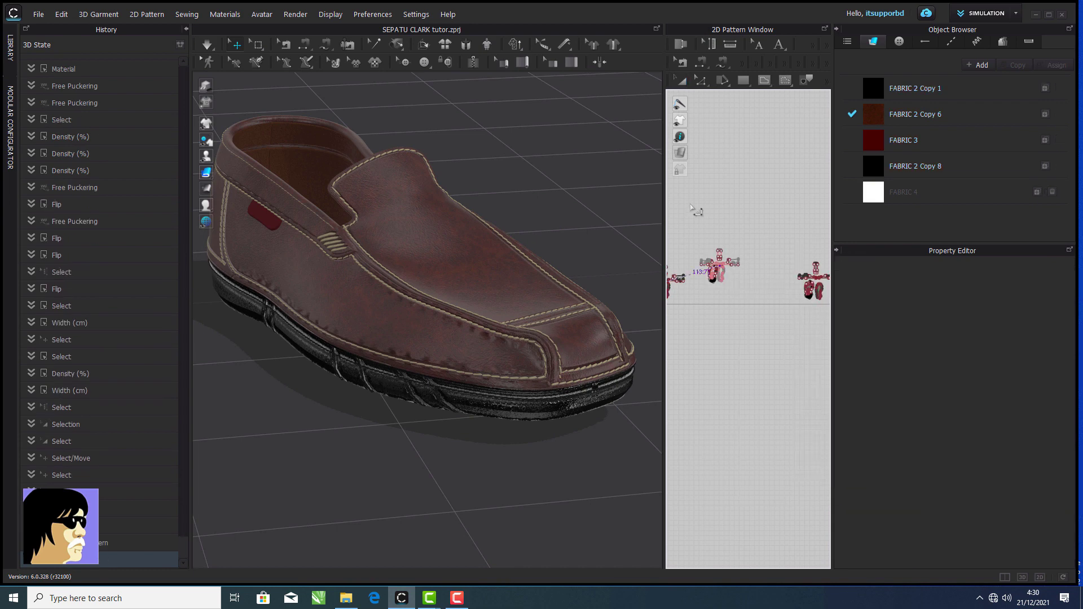
- Mirror-paste the shoe's pattern pieces to create the opposite shoe, and select all the pasted pieces
left_click(691, 204)
left_click(693, 303)
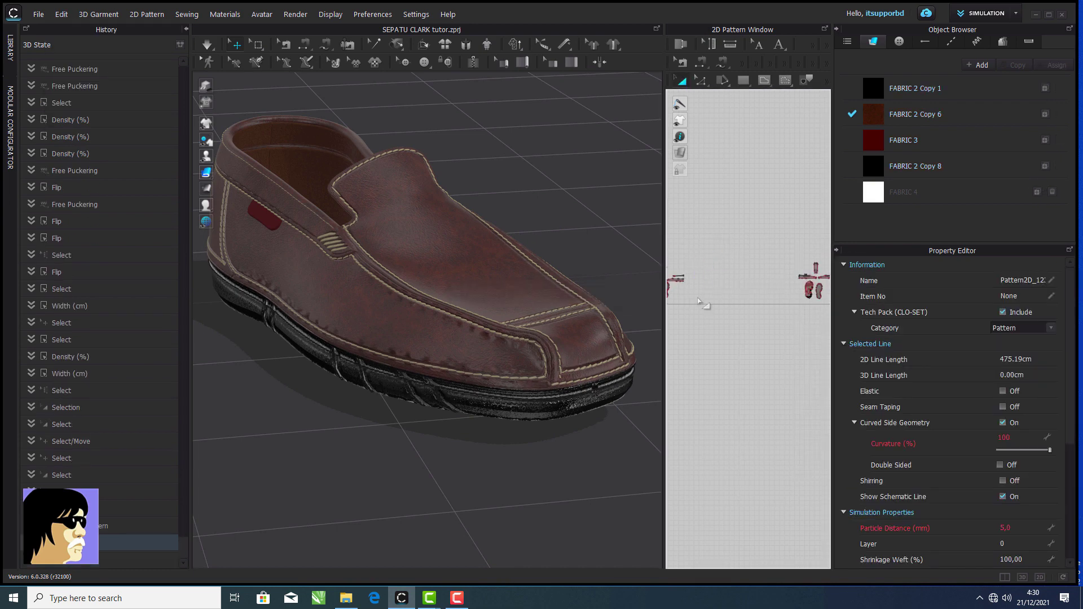
scroll(527, 314, "down", 6)
right_click_drag(527, 314, 558, 361)
left_click_drag(691, 259, 749, 314)
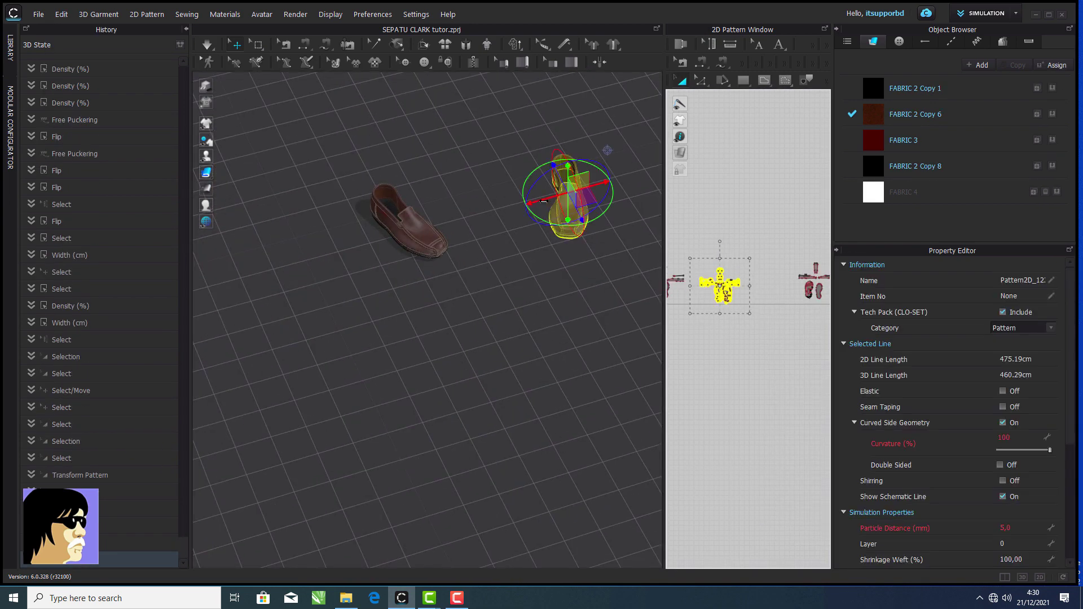
- Move the mirrored shoe close beside the original so that both stand as a pair, and deselect it
right_click_drag(427, 373, 464, 353)
scroll(465, 353, "up", 4)
middle_click_drag(465, 353, 474, 279)
left_click_drag(516, 200, 568, 199)
right_click_drag(568, 198, 567, 293)
left_click_drag(435, 206, 445, 240)
right_click_drag(474, 350, 464, 280)
left_click(508, 350)
- Widen the 2D Pattern Window and bring the pattern pieces and the shoes' sole edges into close view
right_click_drag(508, 350, 530, 338)
left_click_drag(664, 366, 624, 366)
scroll(395, 316, "up", 3)
left_click_drag(624, 153, 496, 152)
scroll(394, 266, "up", 3)
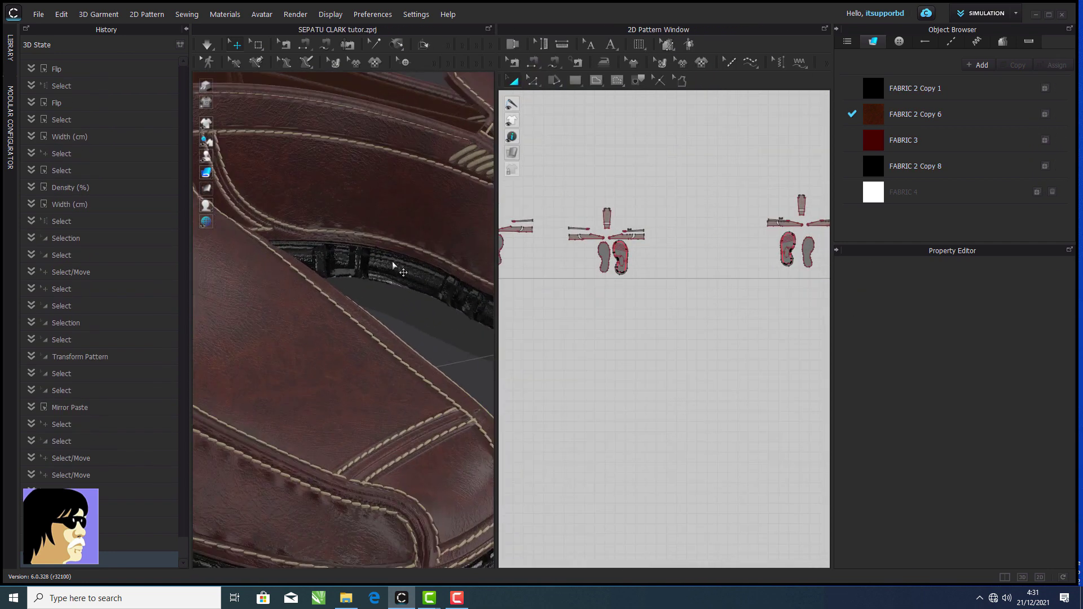
scroll(394, 266, "down", 1)
- Set the 3D thickness of Default Topstitch Copy 12 to 0.5 cm
left_click(732, 62)
left_click(900, 215)
scroll(711, 324, "up", 8)
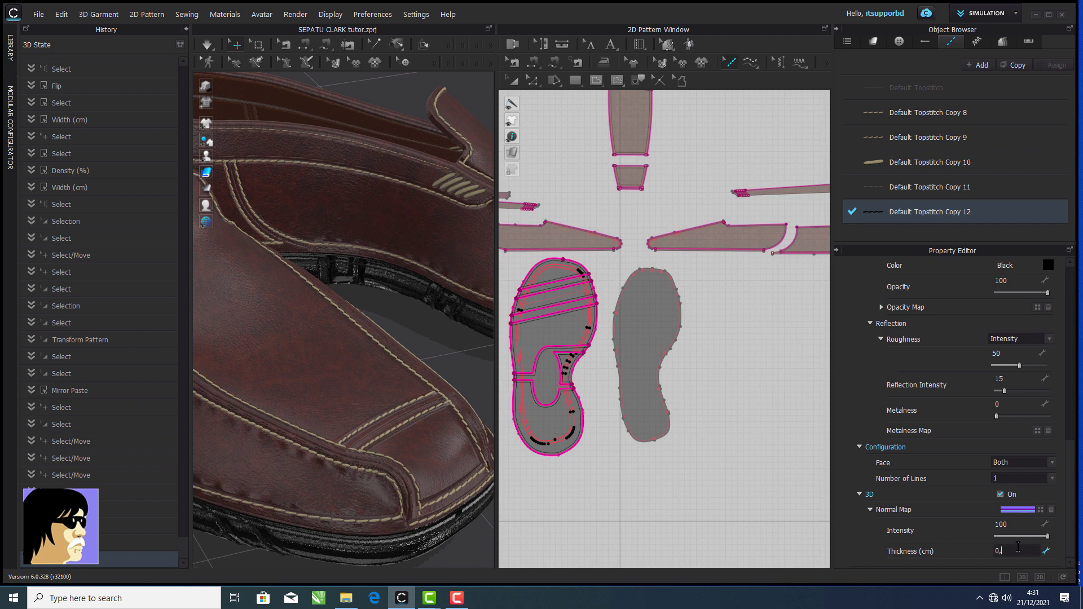
left_click(1018, 549)
type("0,5")
key("Return")
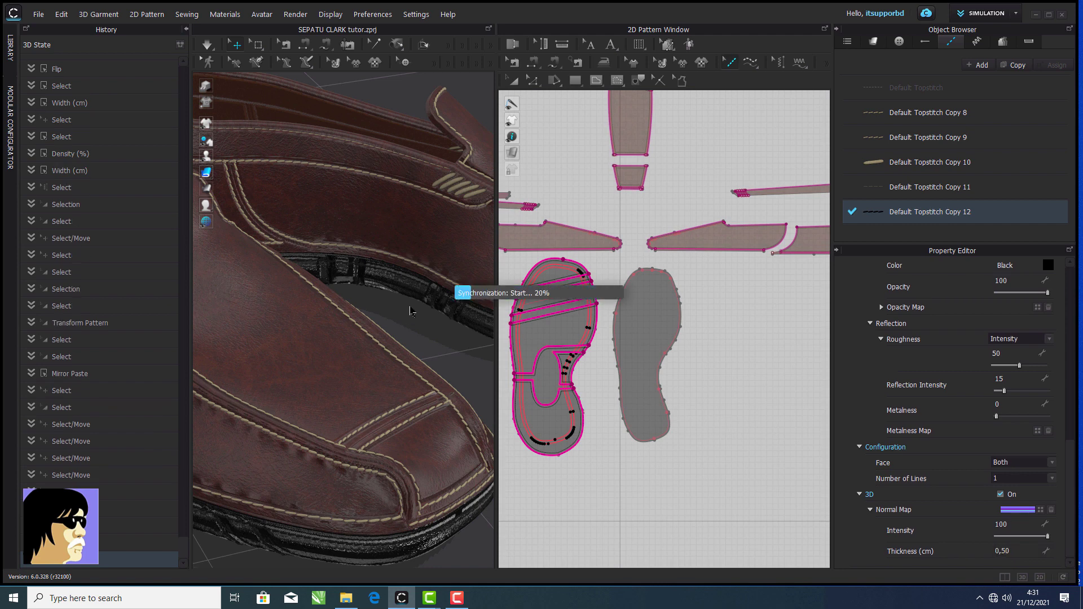
left_click(412, 310)
scroll(415, 315, "down", 6)
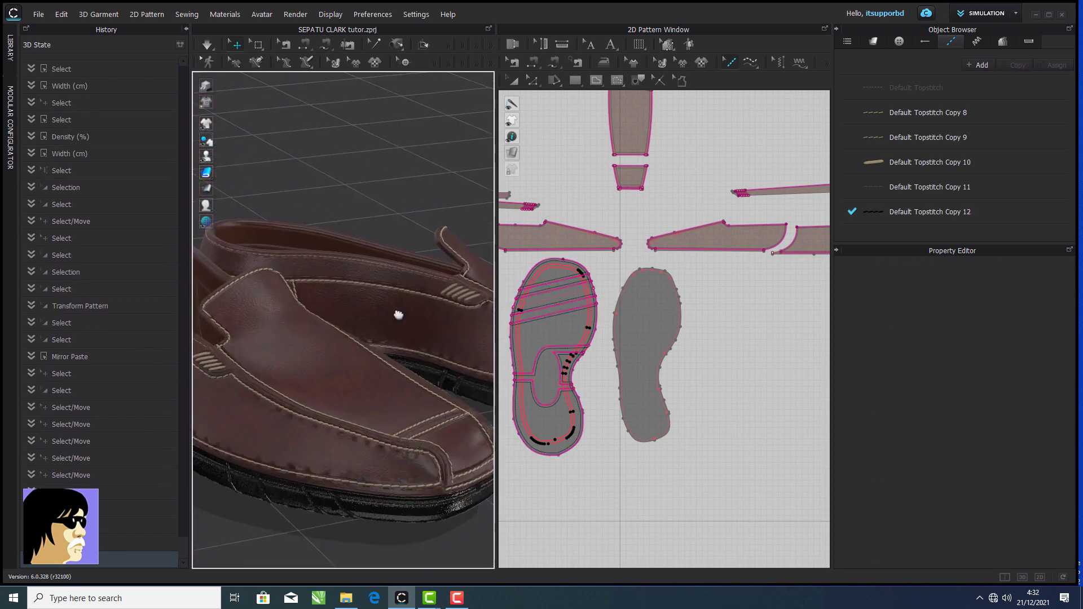
- Open the Render window, start an interactive render and frame the front shoe in it
left_click(296, 14)
left_click(302, 27)
left_click(441, 46)
right_click_drag(384, 254, 351, 255)
scroll(351, 255, "up", 3)
middle_click_drag(352, 255, 476, 329)
scroll(377, 316, "down", 2)
- Turn on Show for Rectangle Light 1 in the render's light properties
left_click(596, 45)
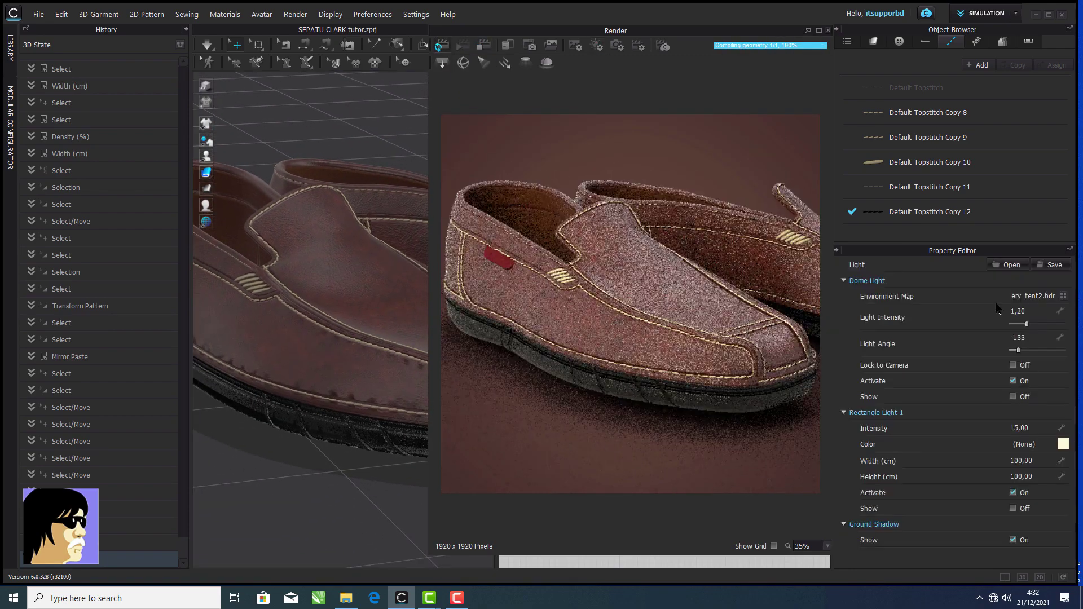
left_click(575, 45)
left_click(599, 48)
left_click(1063, 295)
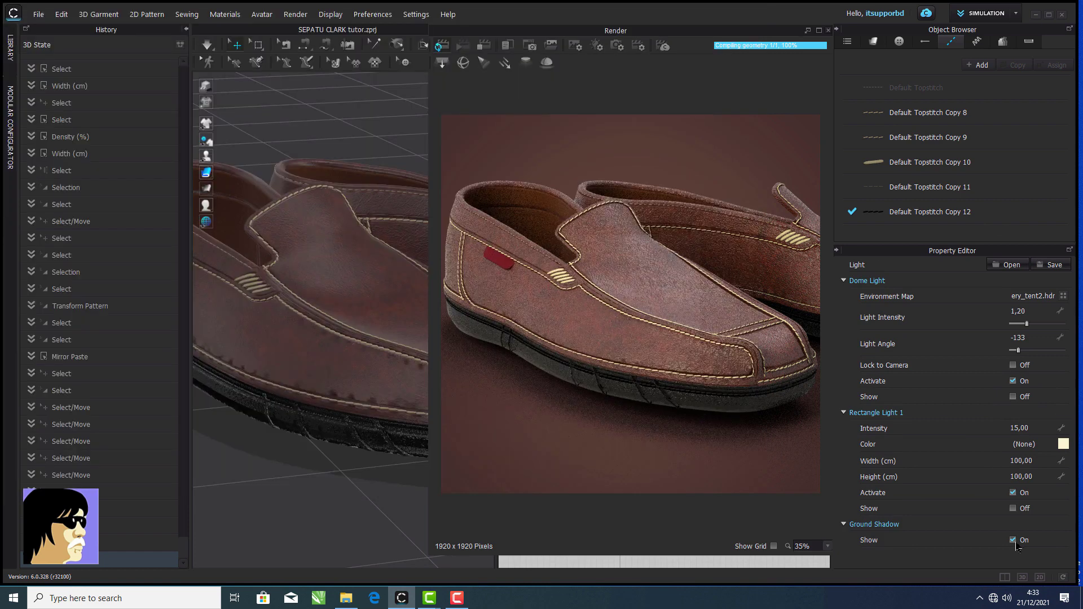
left_click(1013, 508)
- Delete the existing rectangle light from the scene and add a new rectangle light
scroll(379, 413, "down", 8)
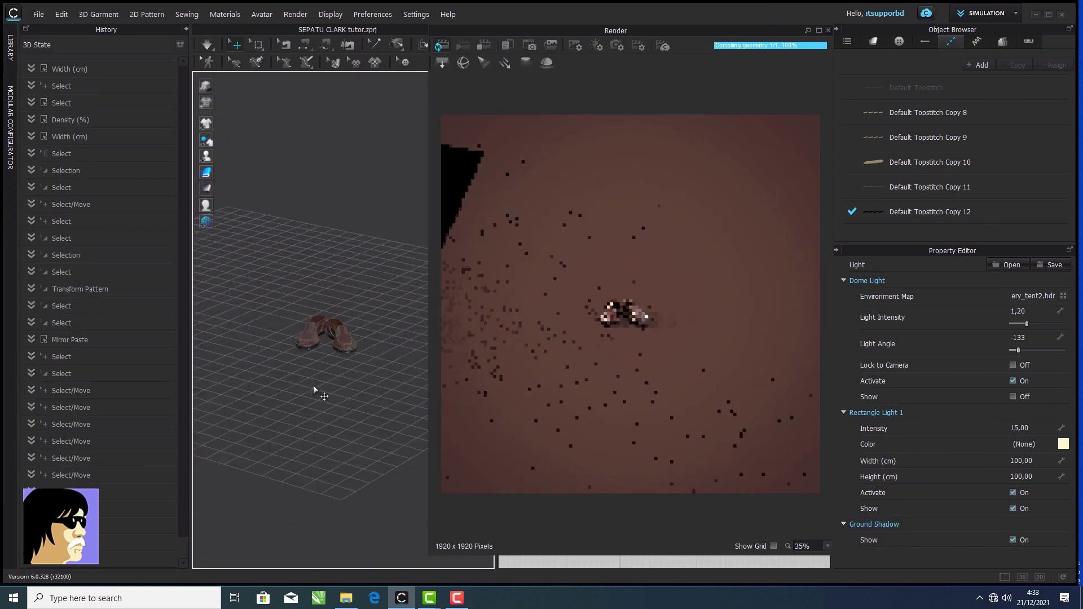
middle_click_drag(313, 385, 388, 385)
left_click(262, 269)
key("Delete")
right_click_drag(361, 313, 389, 222)
scroll(389, 223, "up", 2)
left_click(441, 63)
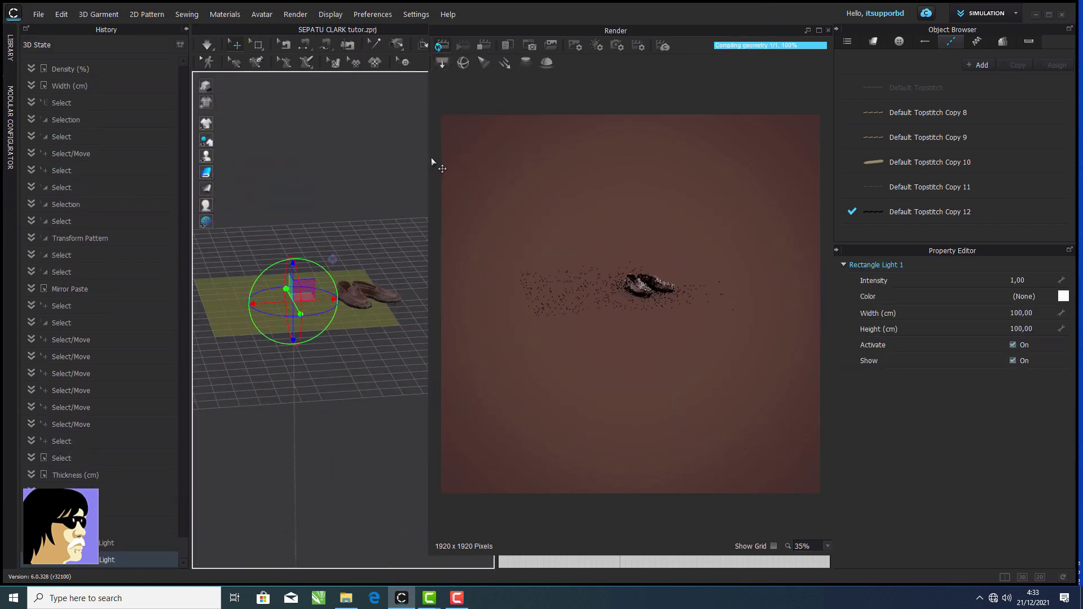
- Move the new rectangle light up beside the shoes and tilt it towards them
left_click_drag(305, 287, 399, 171)
left_click_drag(397, 224, 349, 254)
right_click_drag(350, 253, 282, 324)
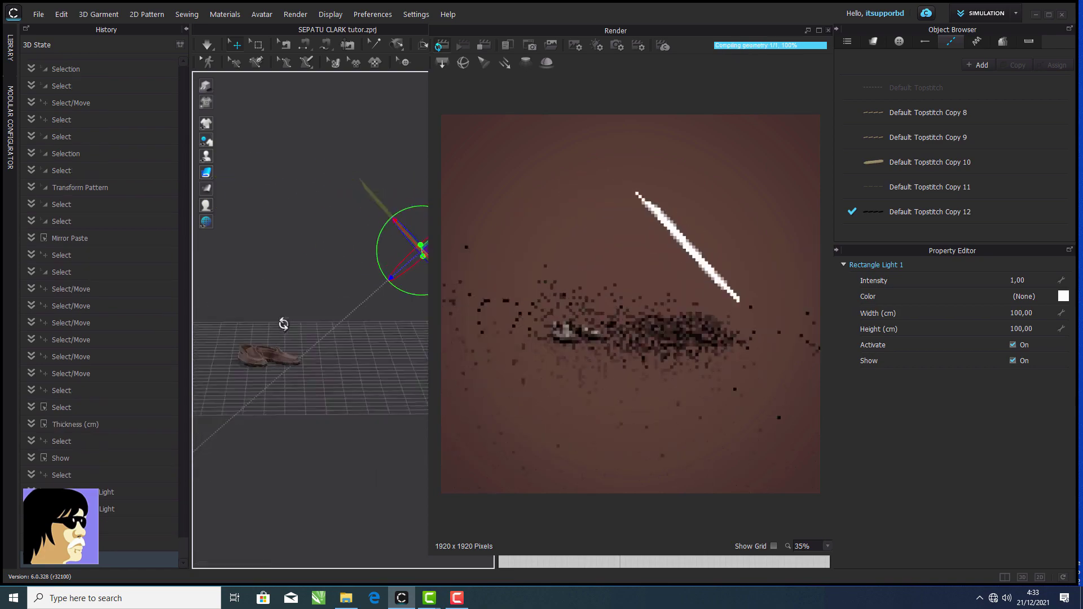
scroll(283, 344, "up", 4)
middle_click_drag(283, 356, 448, 340)
scroll(341, 363, "up", 4)
scroll(312, 361, "up", 2)
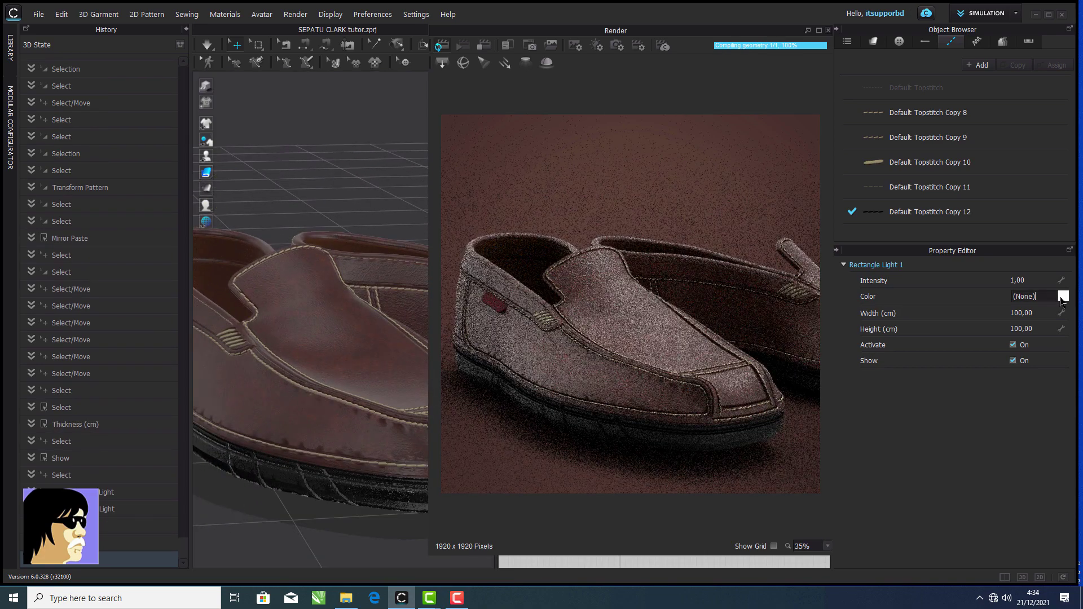
- Change Rectangle Light 1's color to a pale yellowish tan
left_click(1063, 297)
left_click(563, 332)
left_click(511, 135)
left_click(509, 430)
middle_click_drag(410, 351, 384, 305)
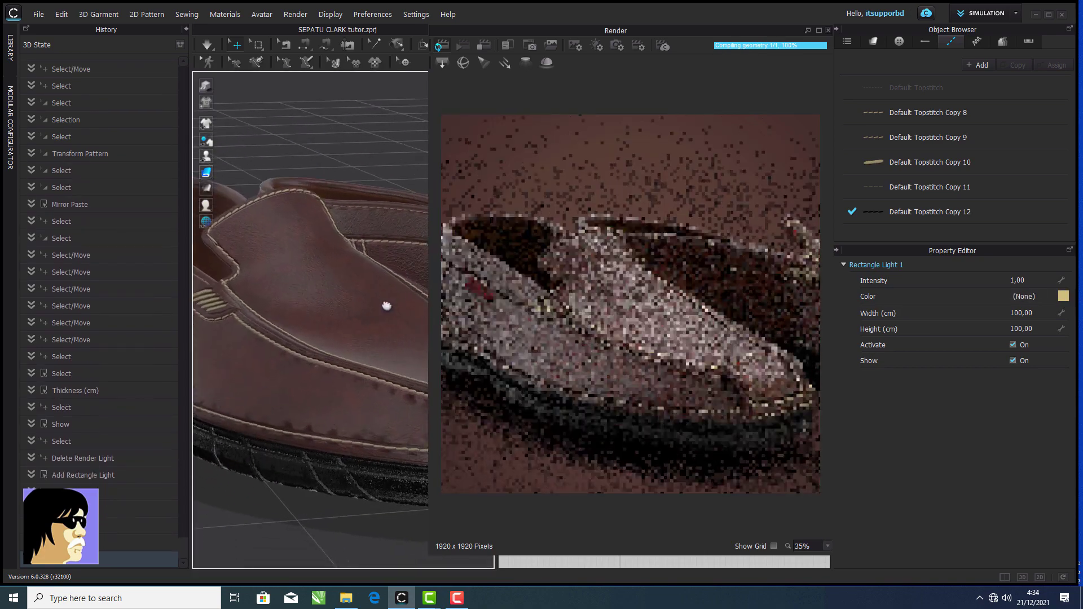
right_click_drag(384, 305, 408, 302)
- Set Rectangle Light 1's intensity to 16 after trying 9
left_click(1032, 280)
type("9")
key("Return")
left_click(1036, 282)
type("16")
key("Return")
- Change Rectangle Light 1's color to a pale pinkish orange
left_click(1063, 296)
left_click(481, 135)
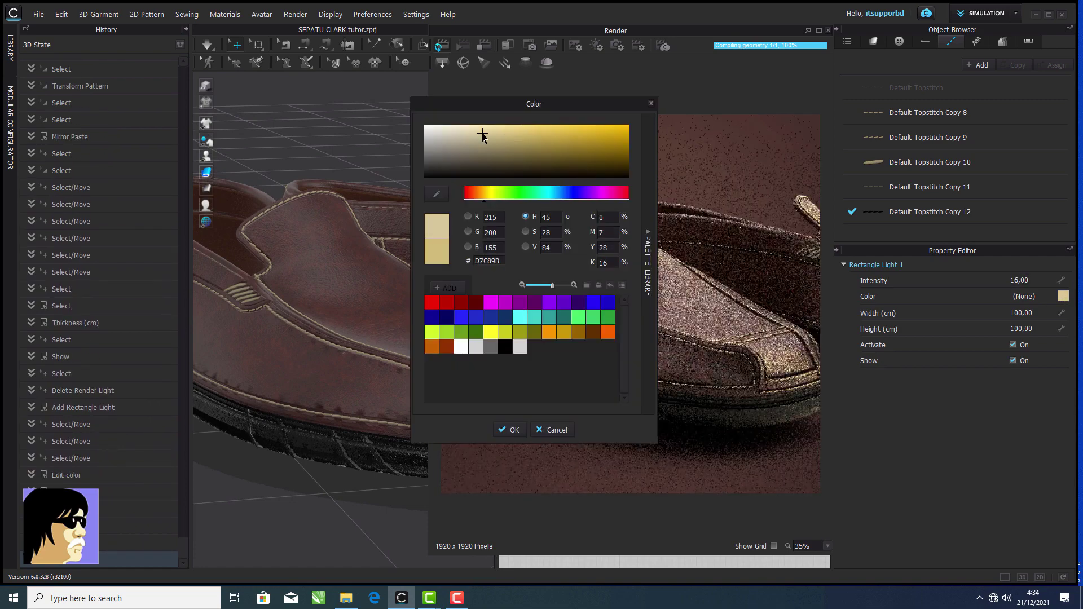
left_click(472, 191)
left_click(477, 132)
left_click(509, 430)
right_click_drag(388, 336, 383, 306)
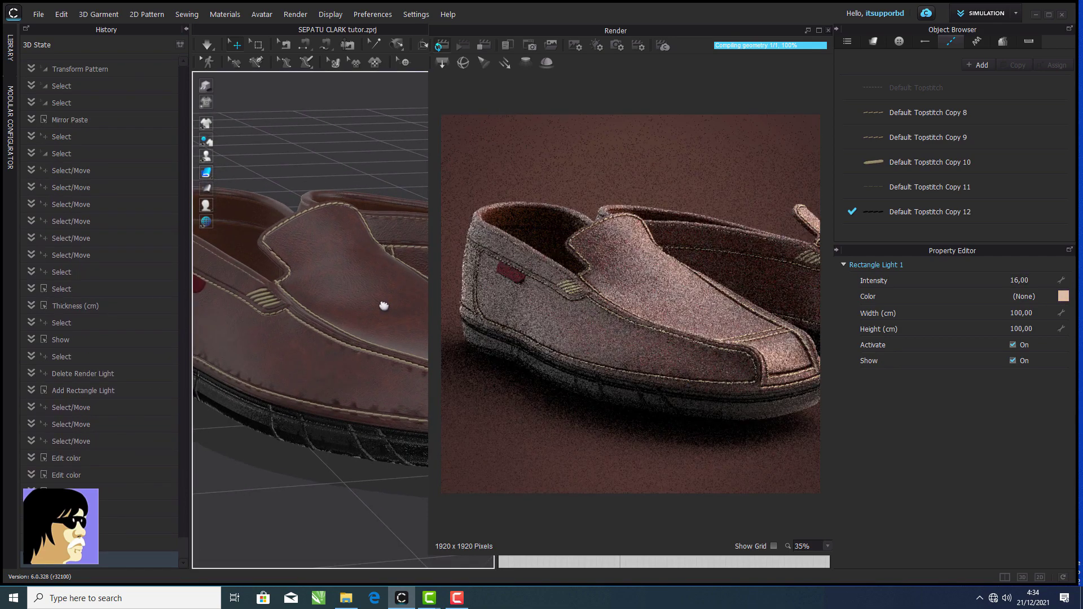
- Lower the dome light's intensity to about 0.88 and open the render properties
left_click(596, 46)
left_click_drag(1028, 324, 1020, 326)
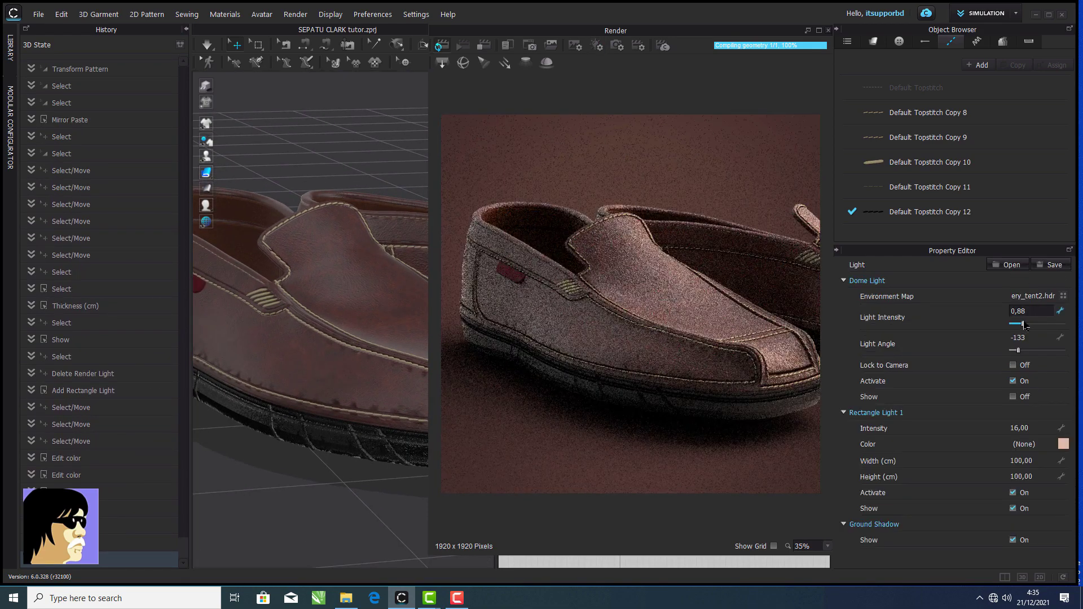
left_click(640, 49)
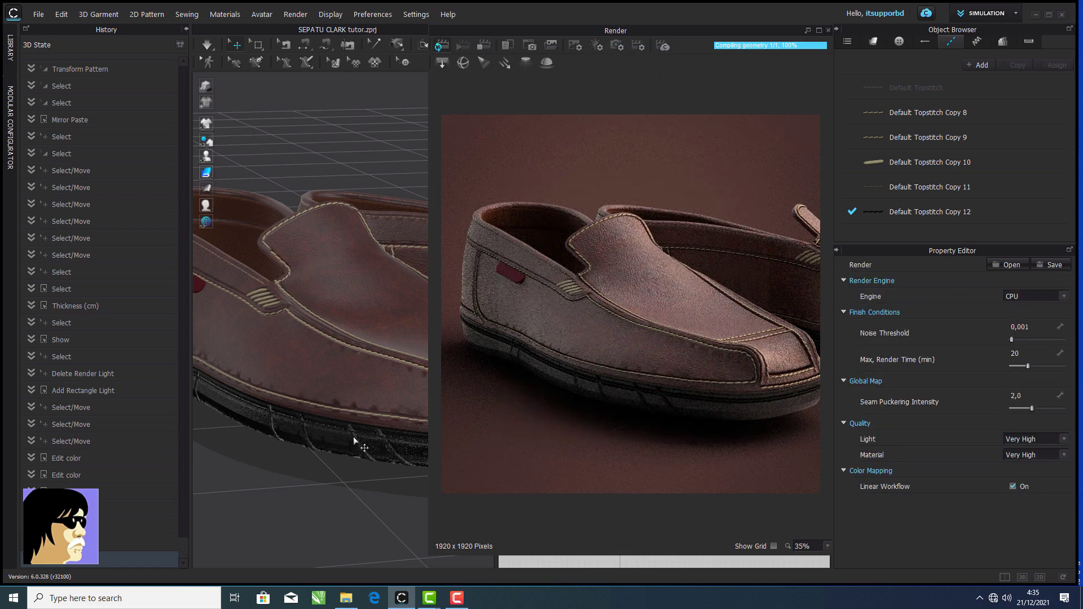
- Adjust the brown color of the leather fabric FABRIC 2 Copy 6
left_click(873, 41)
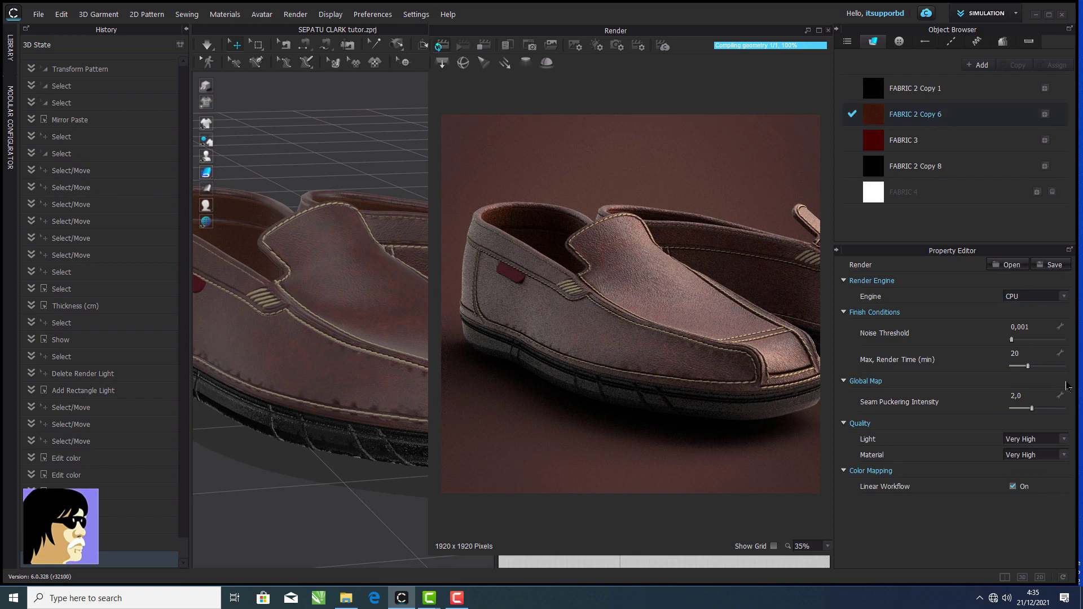
left_click_drag(1070, 429, 1081, 385)
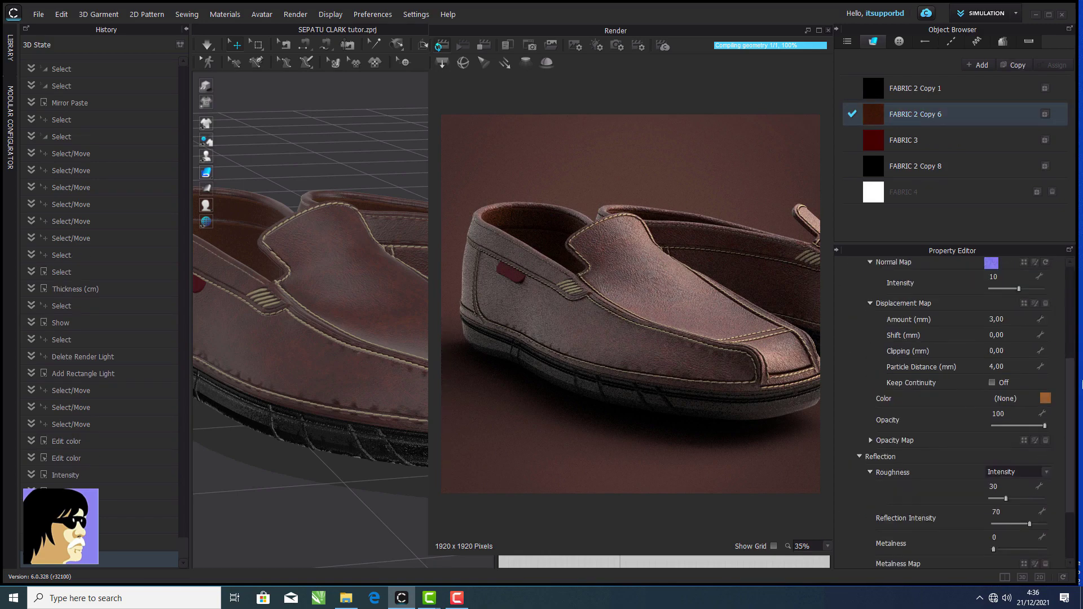
left_click(1047, 399)
left_click_drag(586, 101, 431, 75)
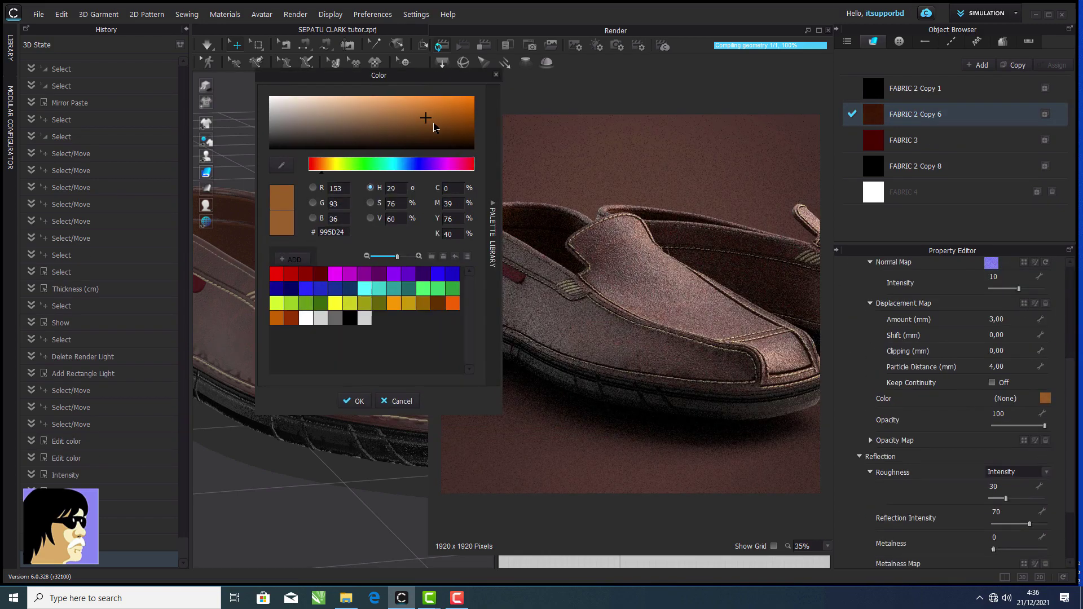
left_click(356, 402)
- Lower the dome light's intensity to 0.40
right_click_drag(370, 338, 348, 354)
middle_click_drag(348, 354, 377, 379)
right_click_drag(378, 380, 341, 297)
scroll(330, 295, "up", 3)
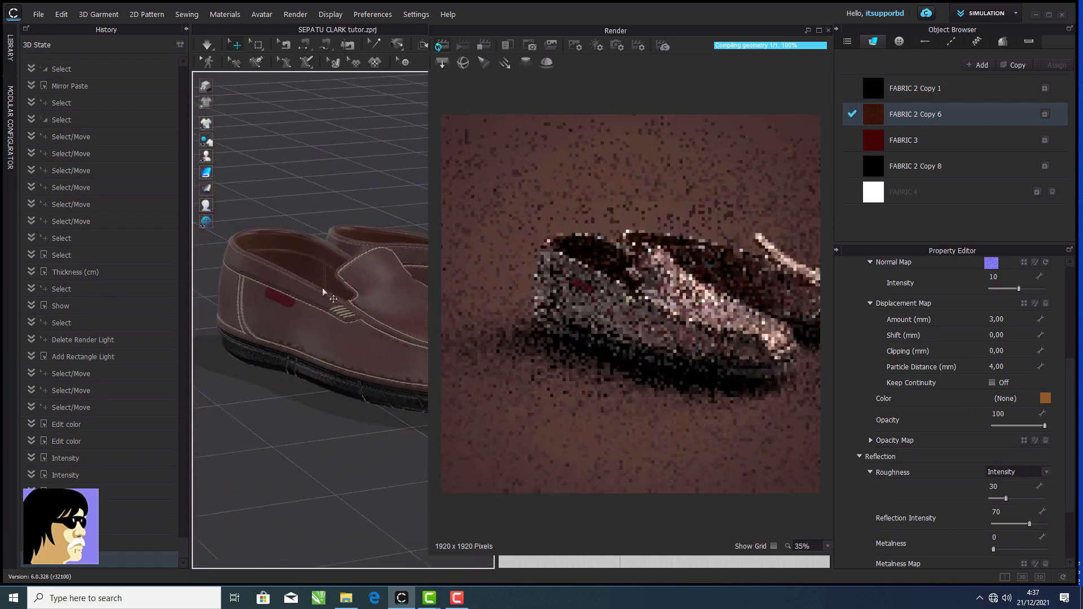
left_click_drag(1022, 323, 1016, 323)
- Frame both shoes from above in the live render
scroll(373, 329, "down", 3)
right_click_drag(377, 326, 371, 338)
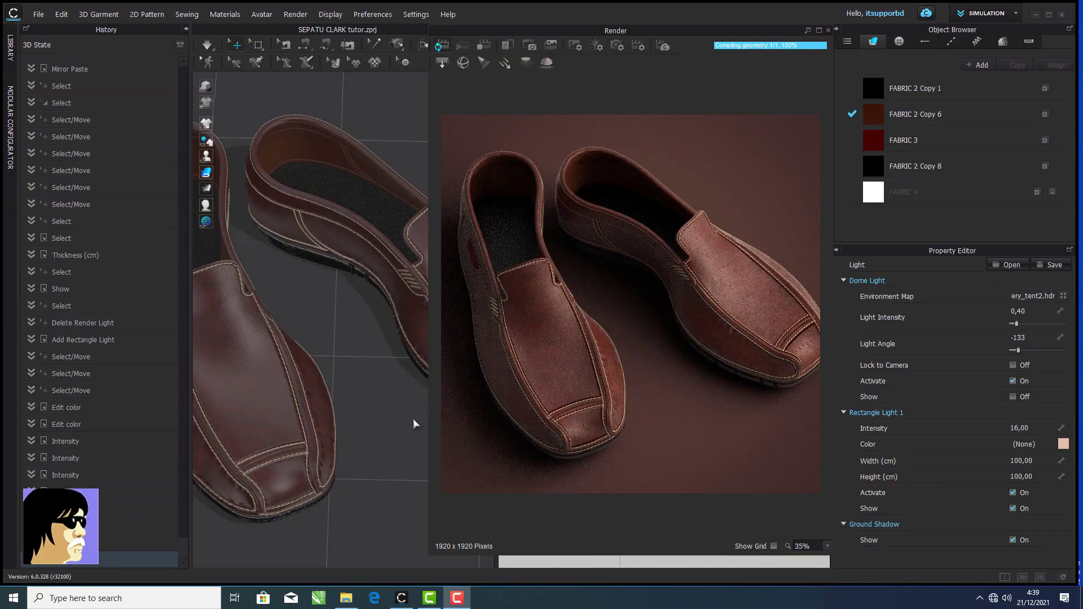
right_click_drag(413, 419, 400, 416)
scroll(385, 384, "down", 1)
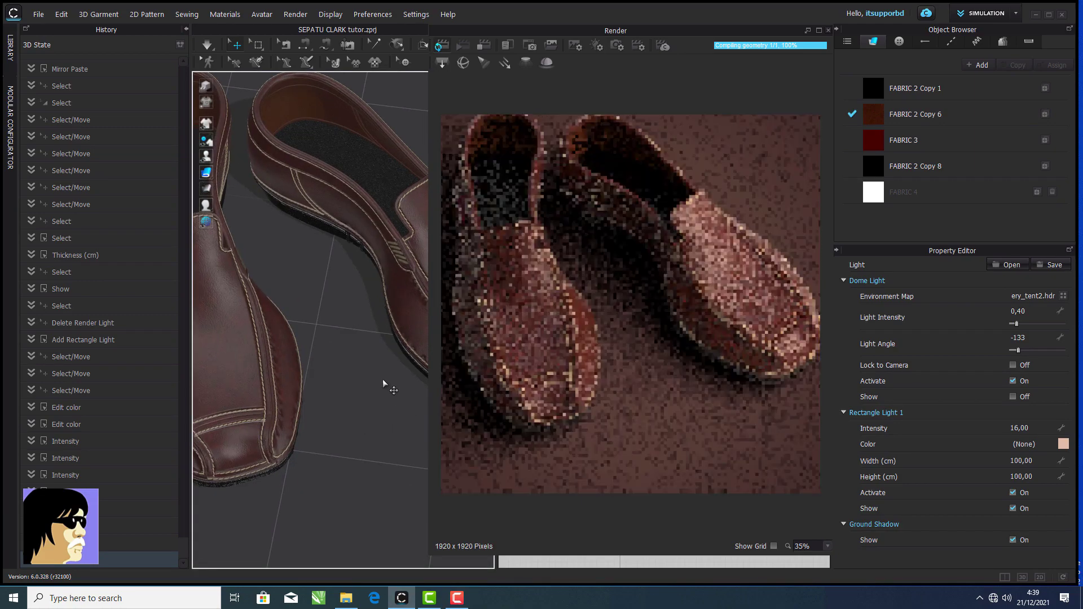
middle_click_drag(385, 385, 388, 417)
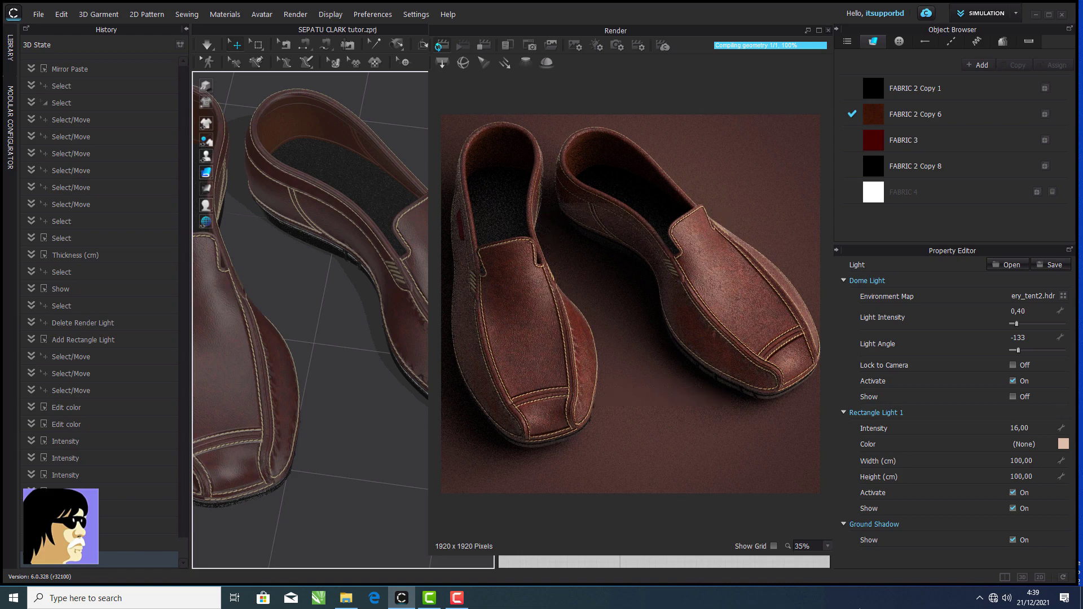
mouse_move(452, 605)
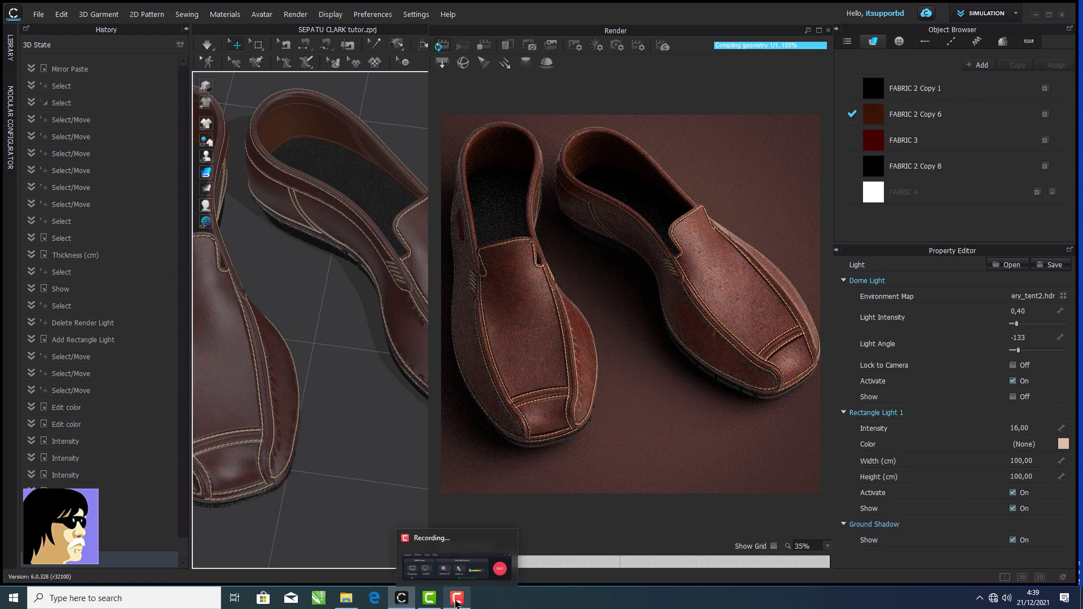
- Maximize the Render window and examine the leather and stitching at 70% and 100% zoom
left_click(820, 31)
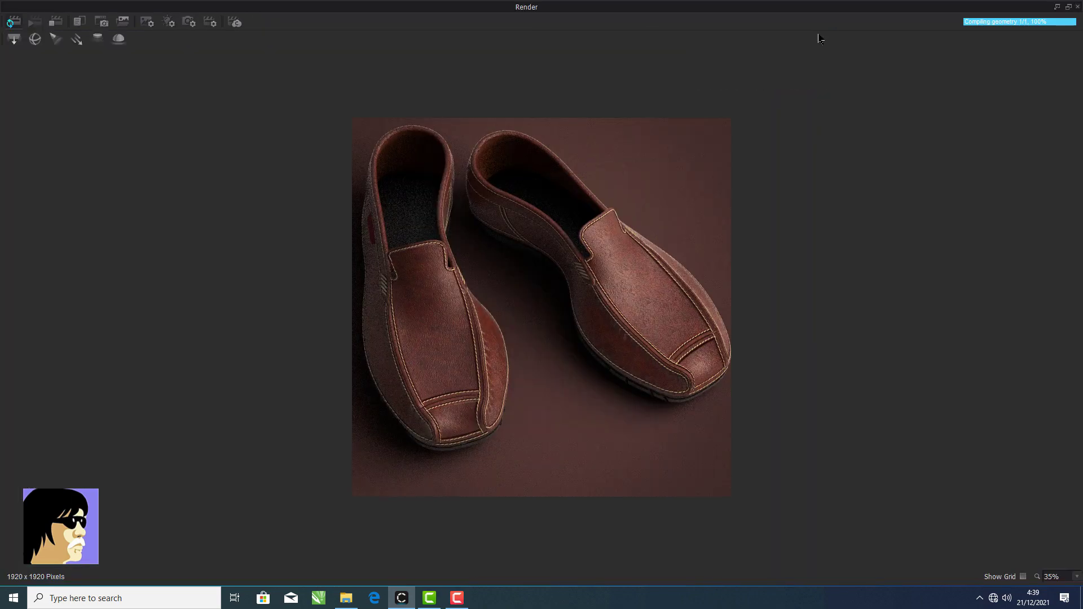
left_click(1077, 577)
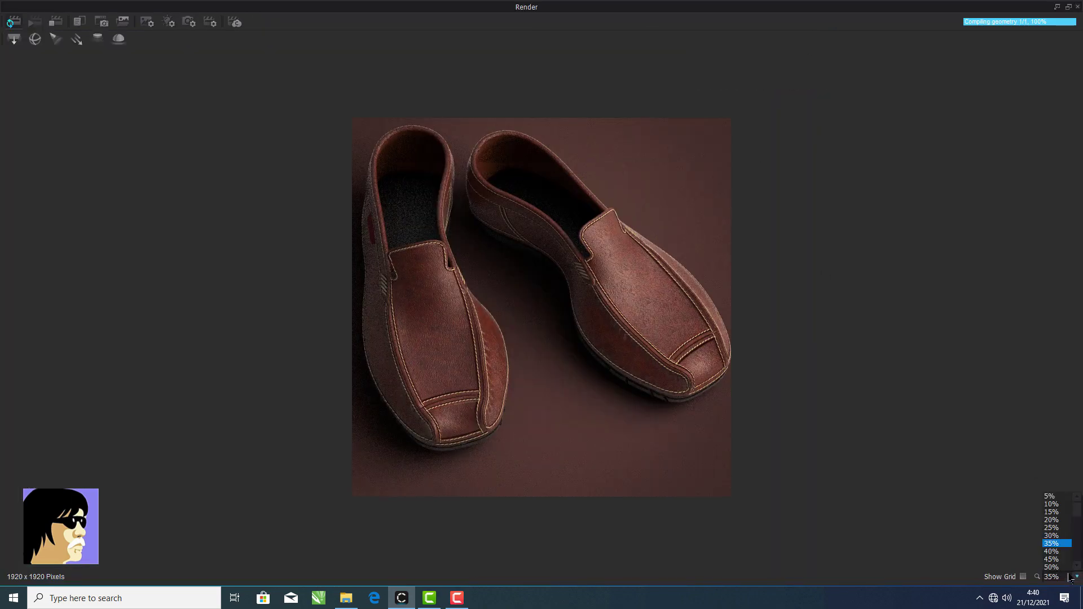
scroll(1066, 569, "down", 2)
left_click(1066, 566)
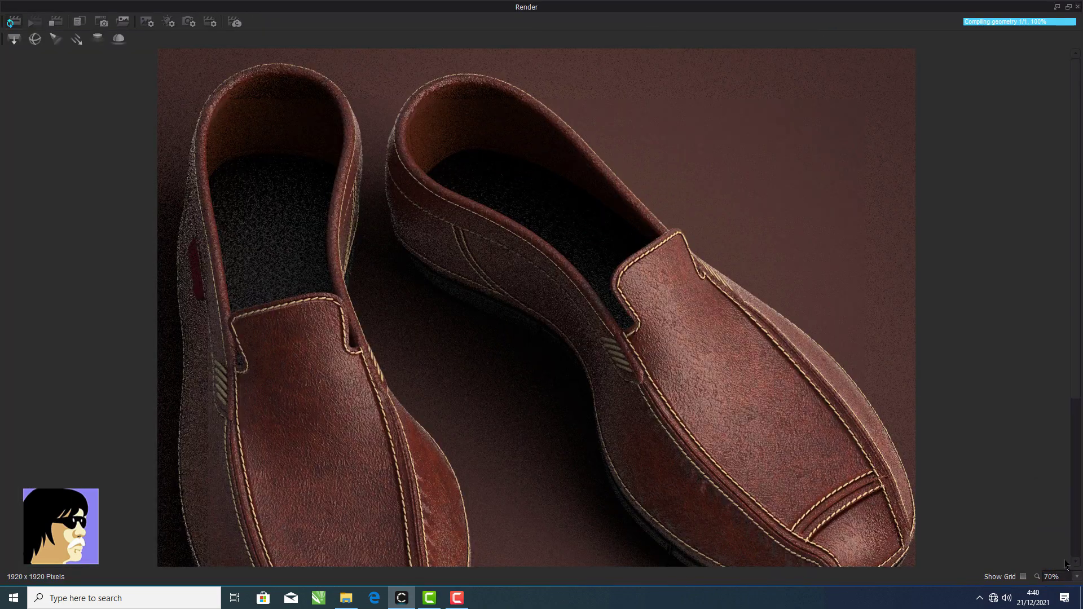
left_click_drag(1078, 389, 1080, 434)
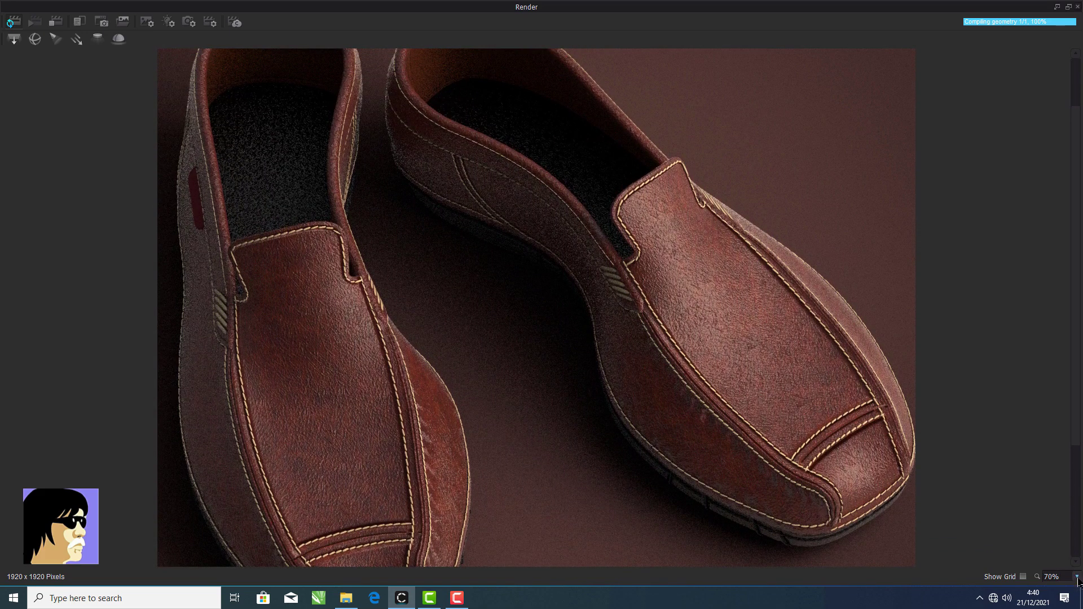
left_click(1078, 578)
left_click(1053, 551)
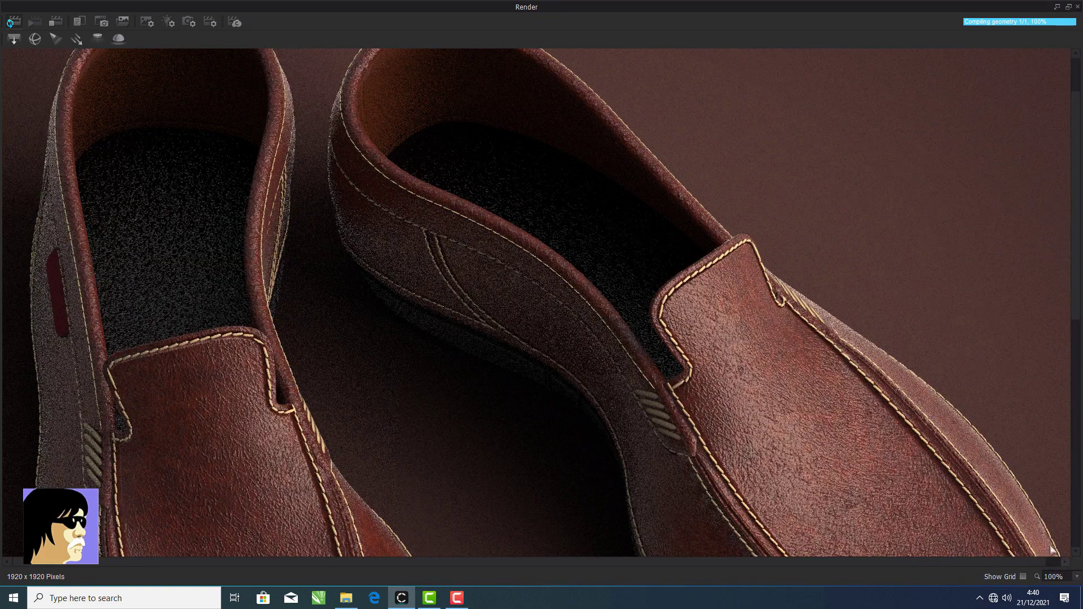
left_click_drag(1077, 309, 1053, 100)
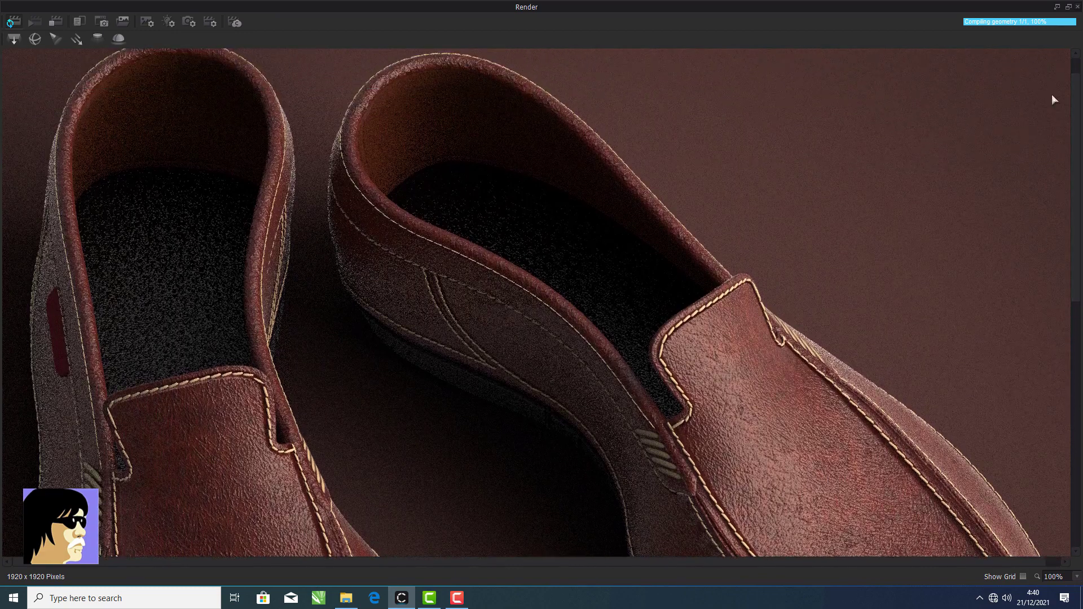
- Restore the Render window to its normal size at 30% zoom and save the project
left_click(1069, 7)
left_click(828, 548)
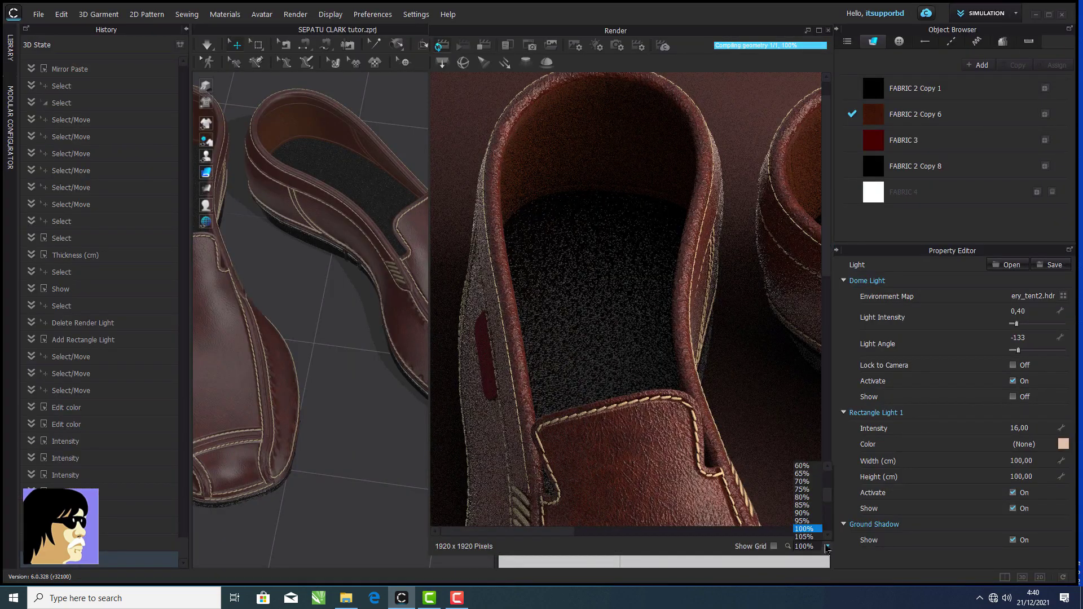
left_click(813, 474)
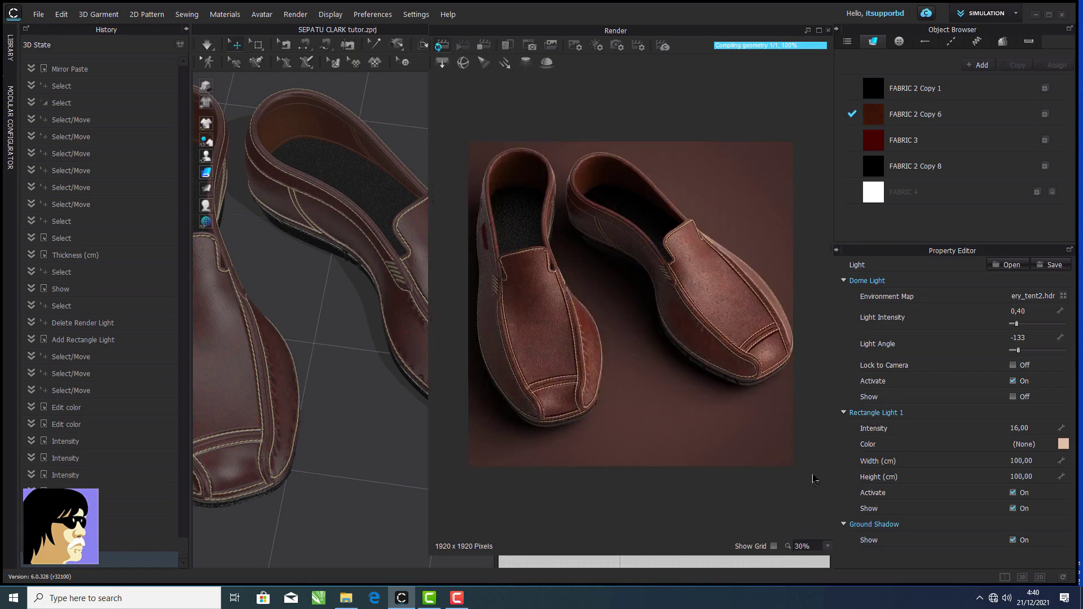
left_click(39, 14)
left_click(53, 66)
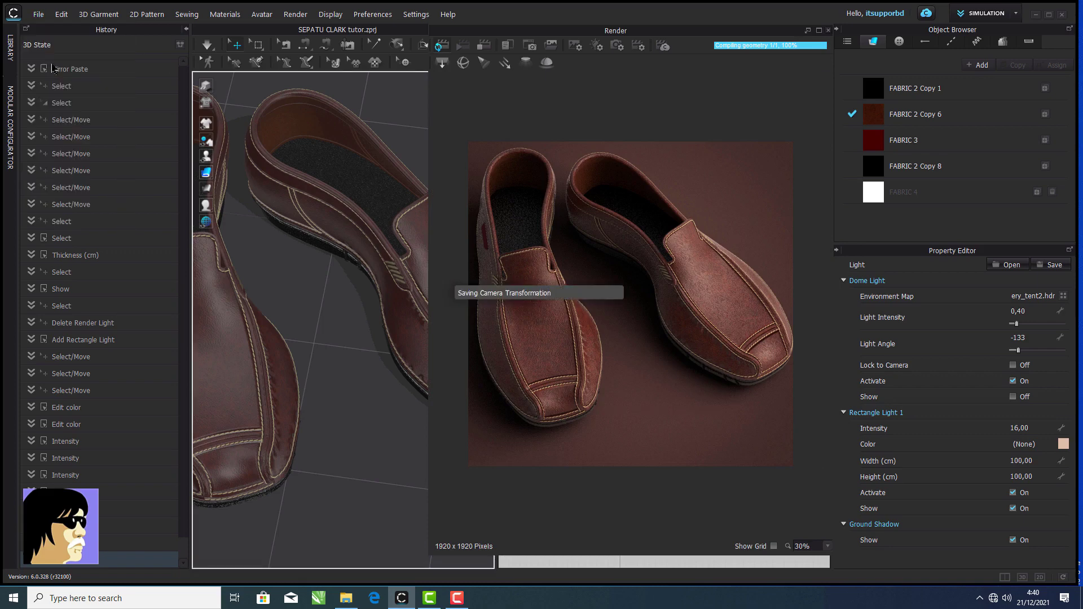